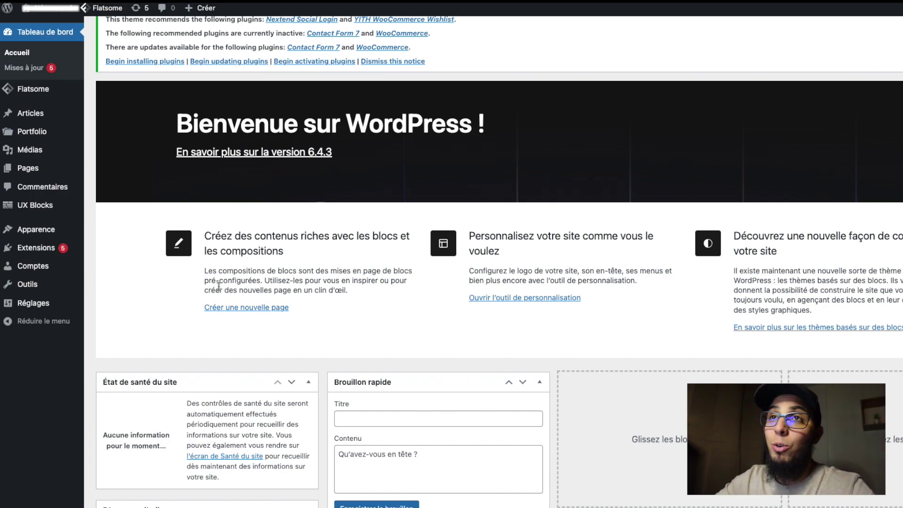
{"action": "scroll", "coordinate": [257, 212], "scroll_direction": "up", "scroll_amount": 2}
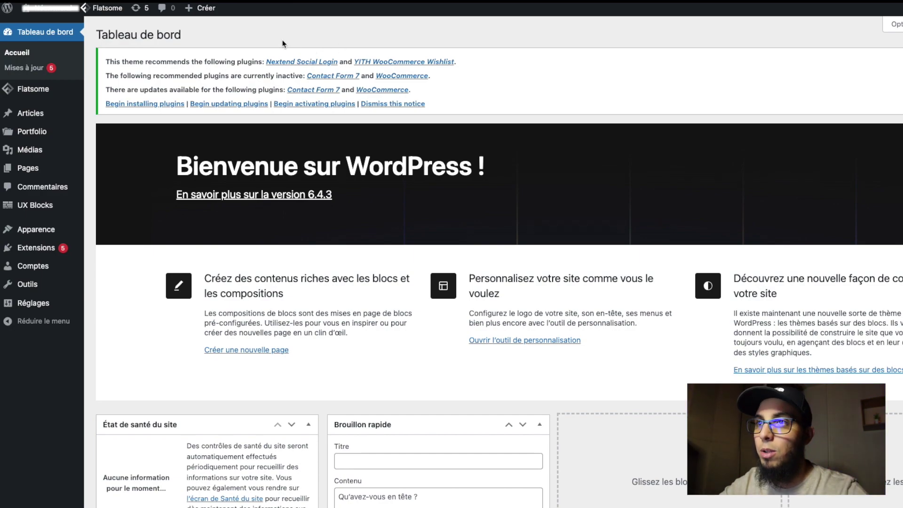
{"action": "scroll", "coordinate": [382, 329], "scroll_direction": "down", "scroll_amount": 2}
{"action": "left_click", "coordinate": [371, 413]}
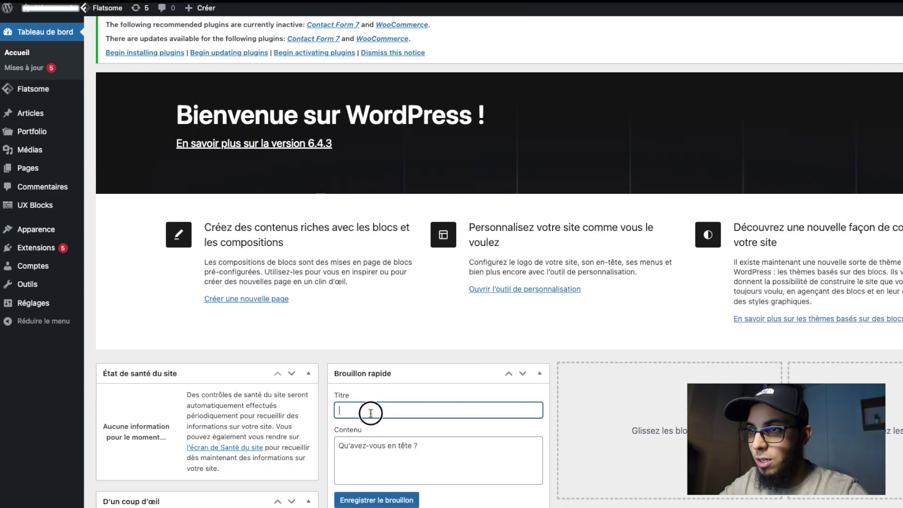
{"action": "scroll", "coordinate": [370, 413], "scroll_direction": "down", "scroll_amount": 6}
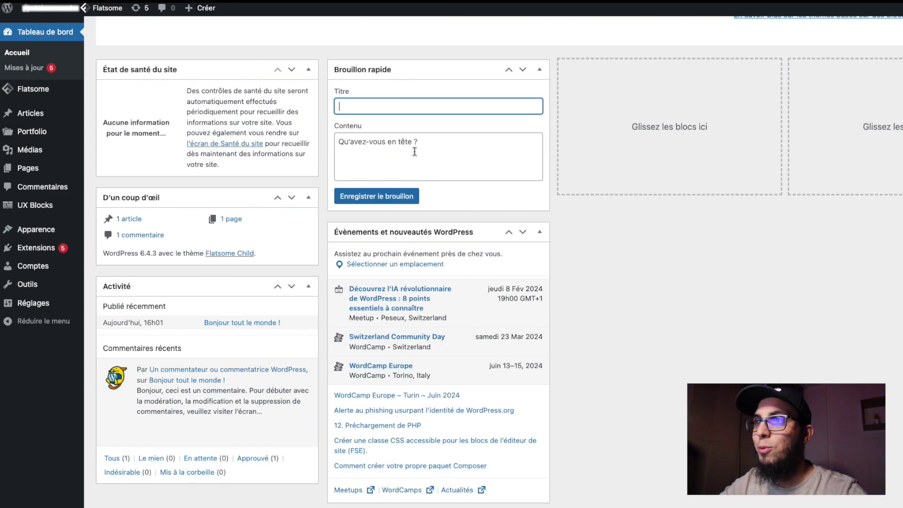
{"action": "left_click", "coordinate": [420, 105]}
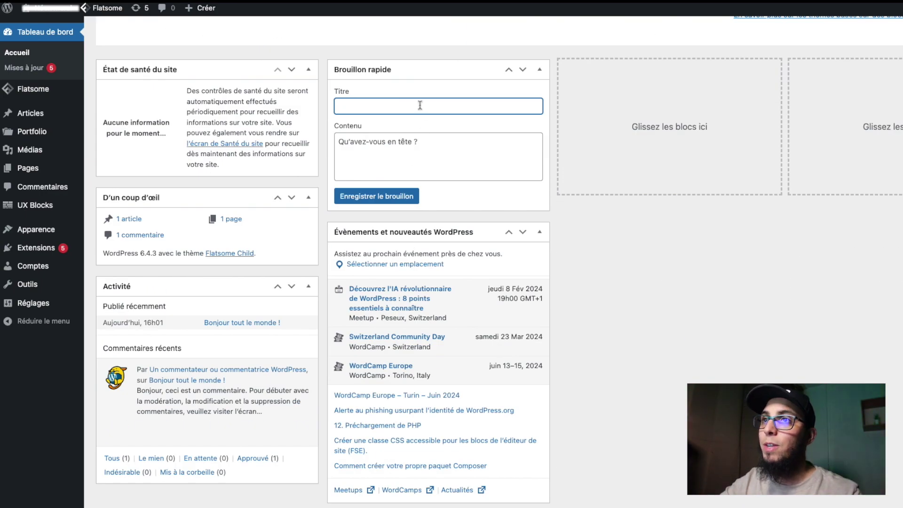
{"action": "type", "text": "www"}
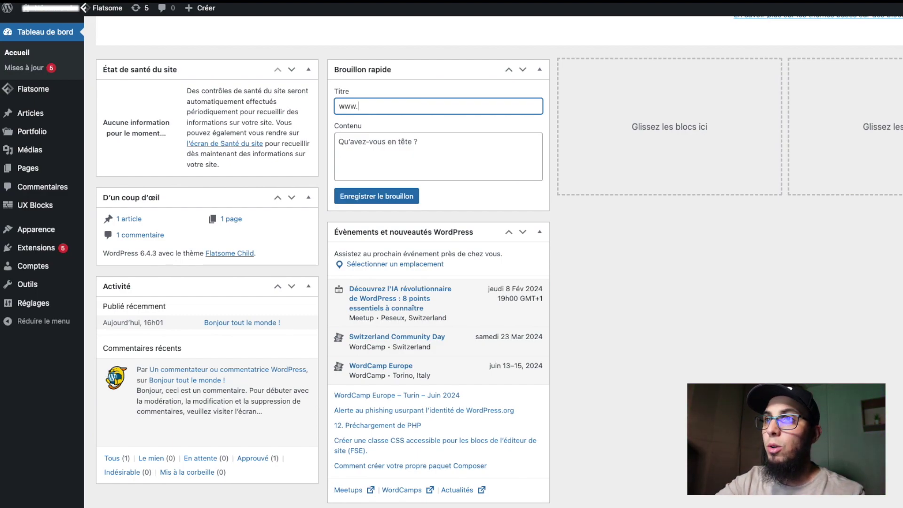
{"action": "type", "text": ".le"}
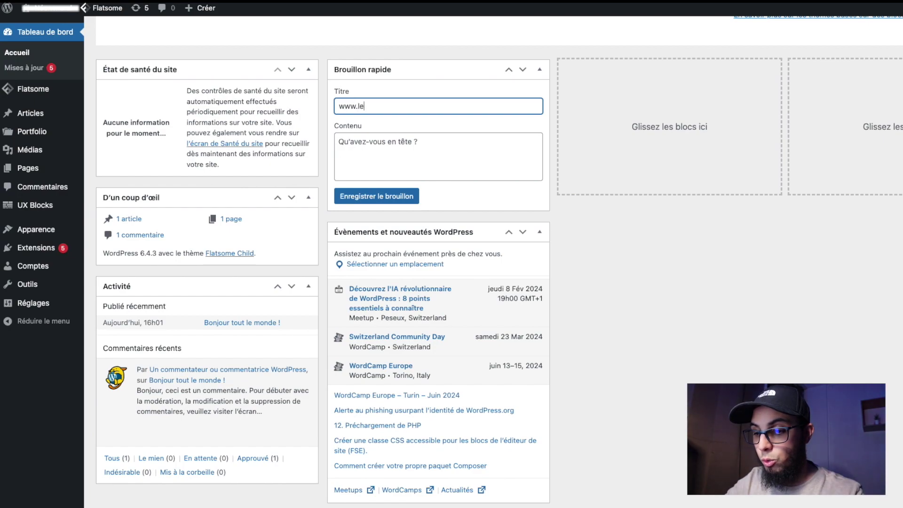
{"action": "type", "text": "nomdevotresite"}
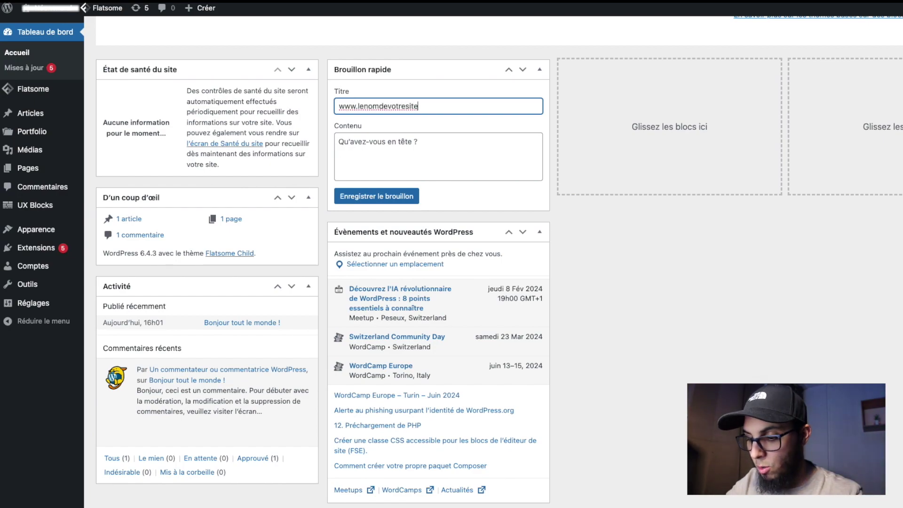
{"action": "type", "text": ".fr"}
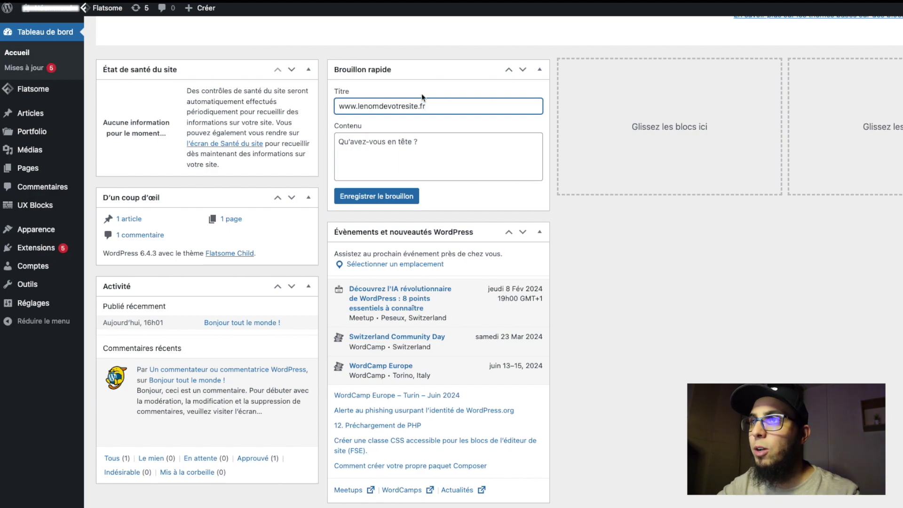
{"action": "left_click_drag", "start_coordinate": [441, 107], "coordinate": [303, 115]}
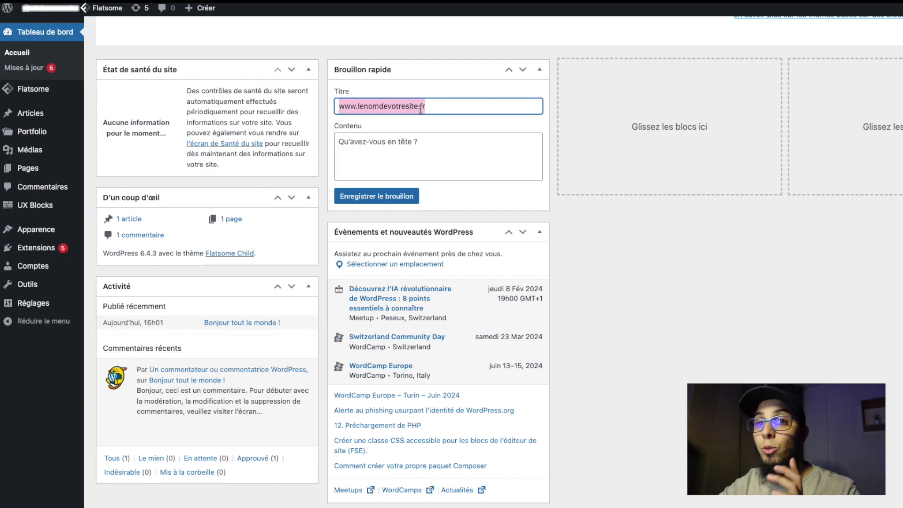
{"action": "left_click", "coordinate": [442, 106]}
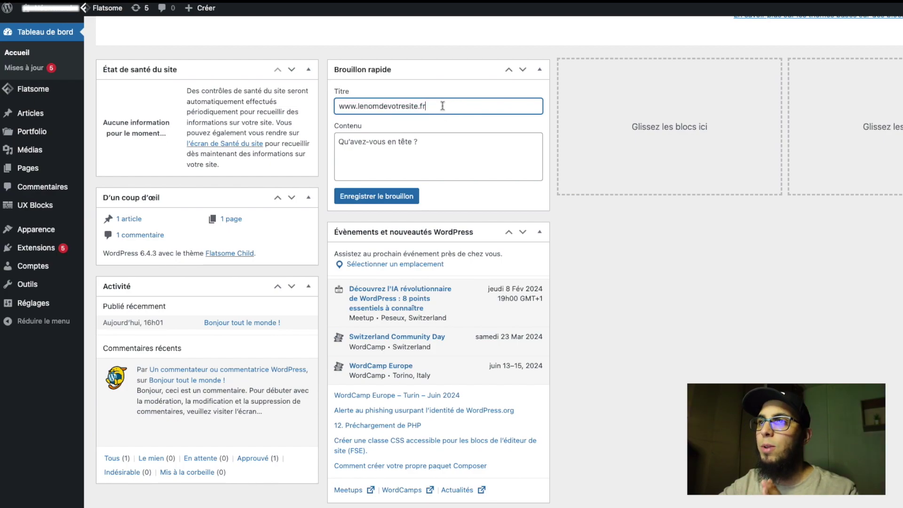
{"action": "type", "text": "/"}
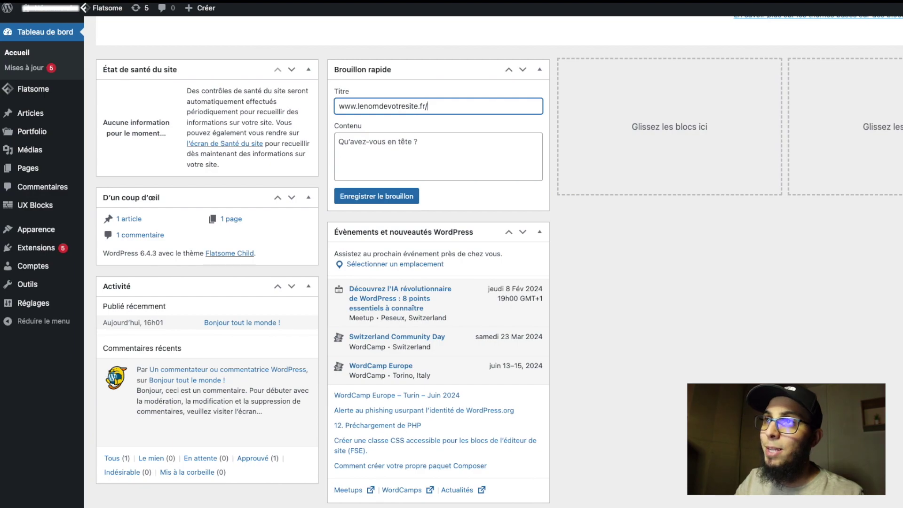
{"action": "type", "text": "wp"}
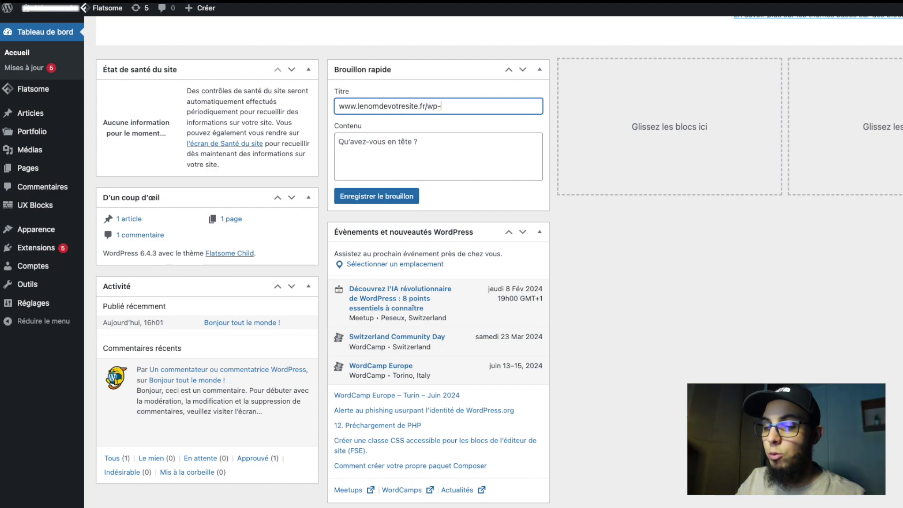
{"action": "type", "text": "-admin"}
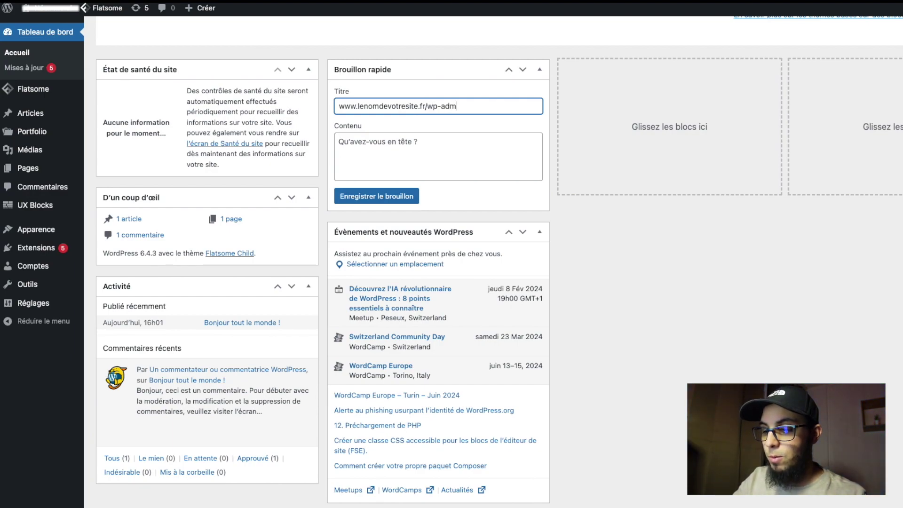
{"action": "key", "text": "BackSpace"}
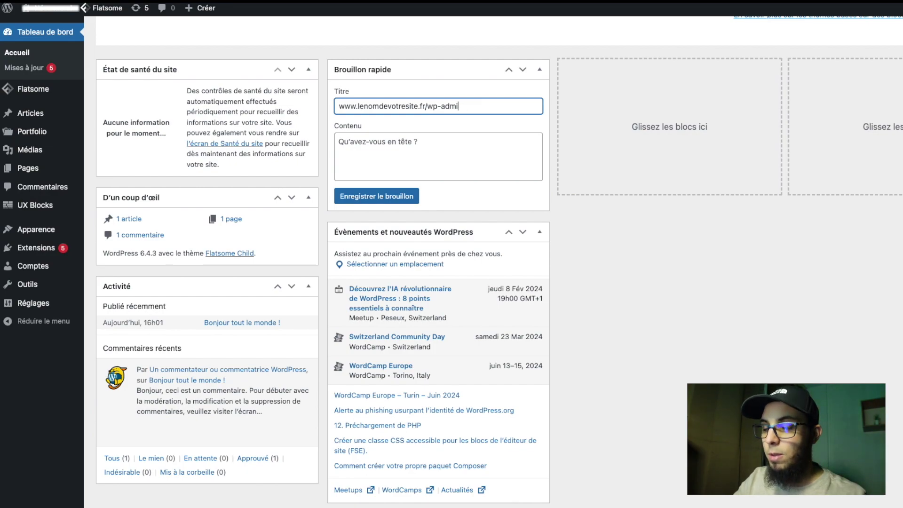
{"action": "type", "text": "n"}
{"action": "left_click_drag", "start_coordinate": [489, 104], "coordinate": [301, 101]}
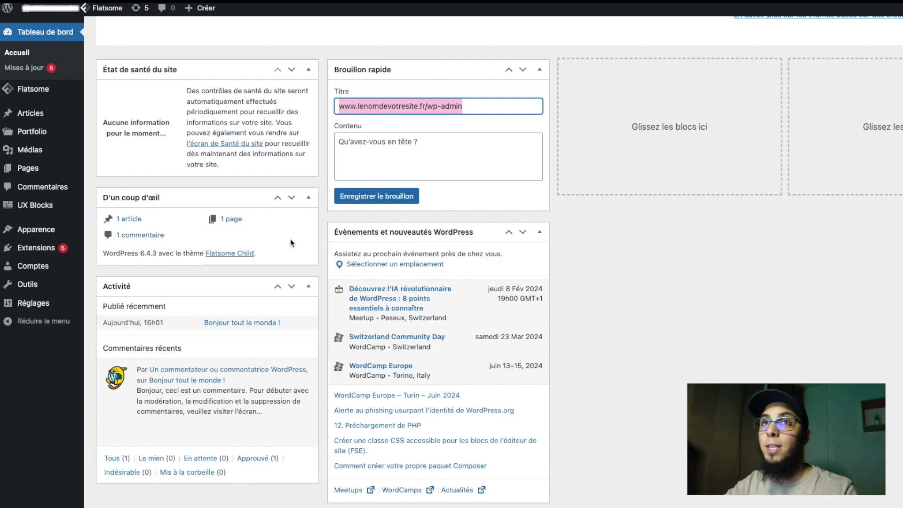
{"action": "scroll", "coordinate": [290, 244], "scroll_direction": "up", "scroll_amount": 1}
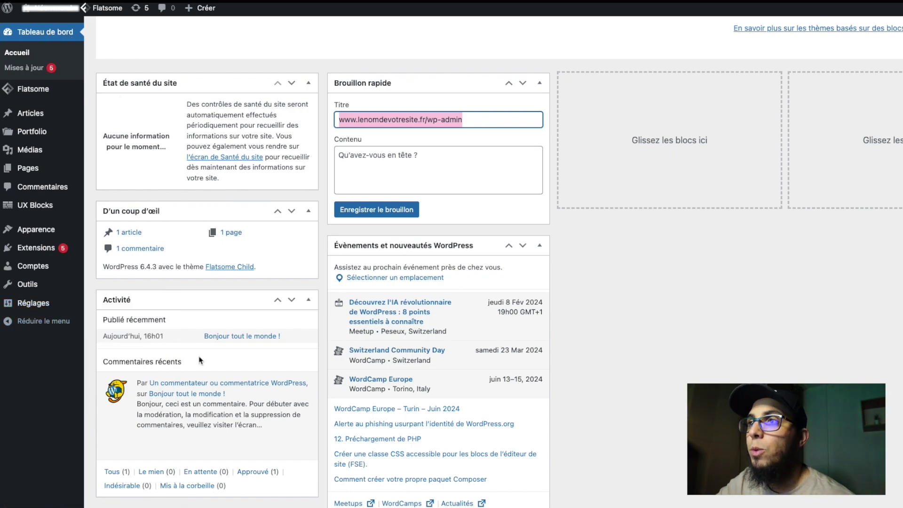
{"action": "scroll", "coordinate": [293, 278], "scroll_direction": "down", "scroll_amount": 1}
{"action": "scroll", "coordinate": [660, 340], "scroll_direction": "up", "scroll_amount": 10}
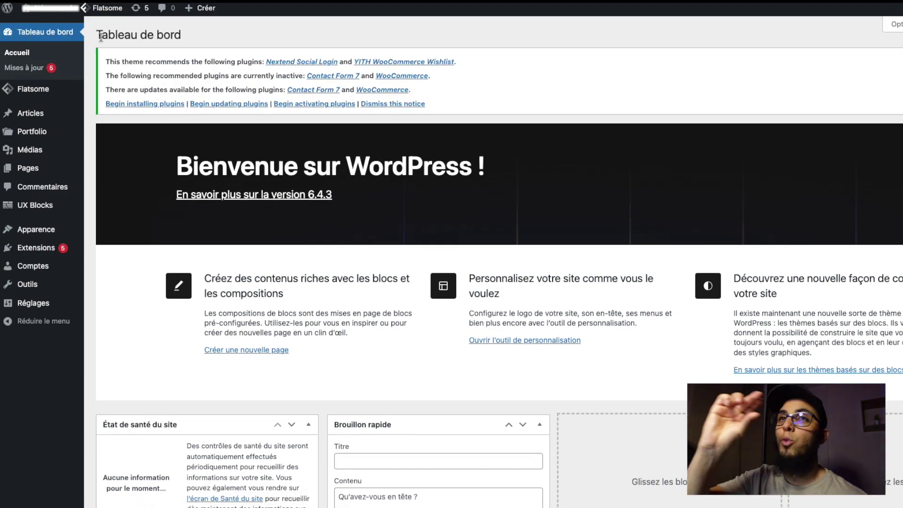
Step: Move the Évènements et nouveautés WordPress widget to the third column of the dashboard
{"action": "scroll", "coordinate": [137, 176], "scroll_direction": "down", "scroll_amount": 6}
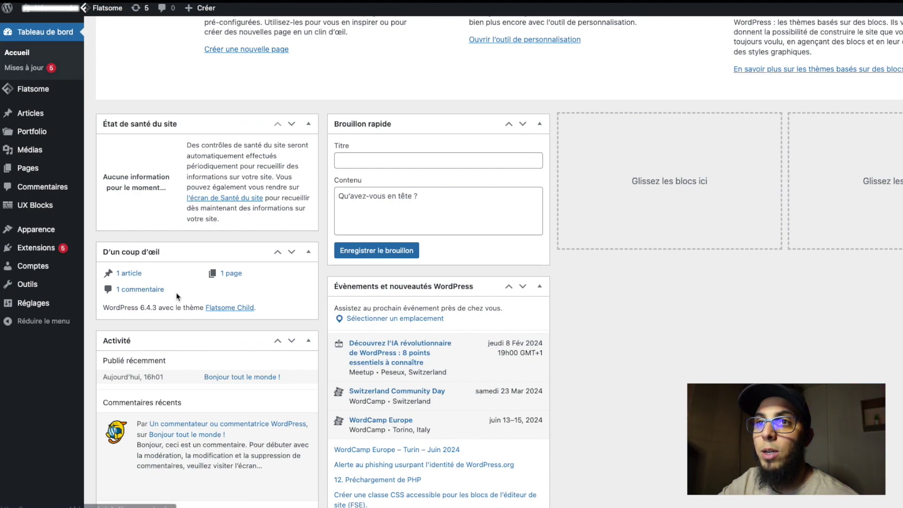
{"action": "scroll", "coordinate": [168, 299], "scroll_direction": "down", "scroll_amount": 3}
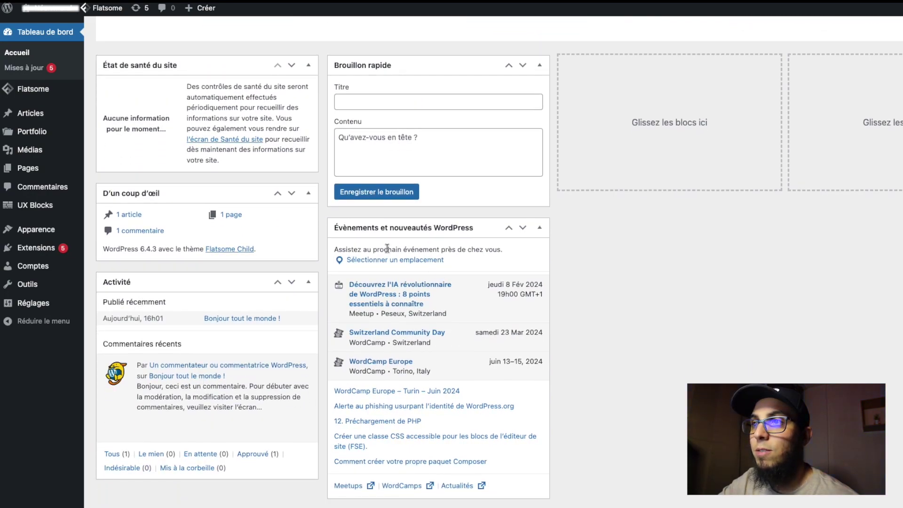
{"action": "scroll", "coordinate": [478, 235], "scroll_direction": "down", "scroll_amount": 1}
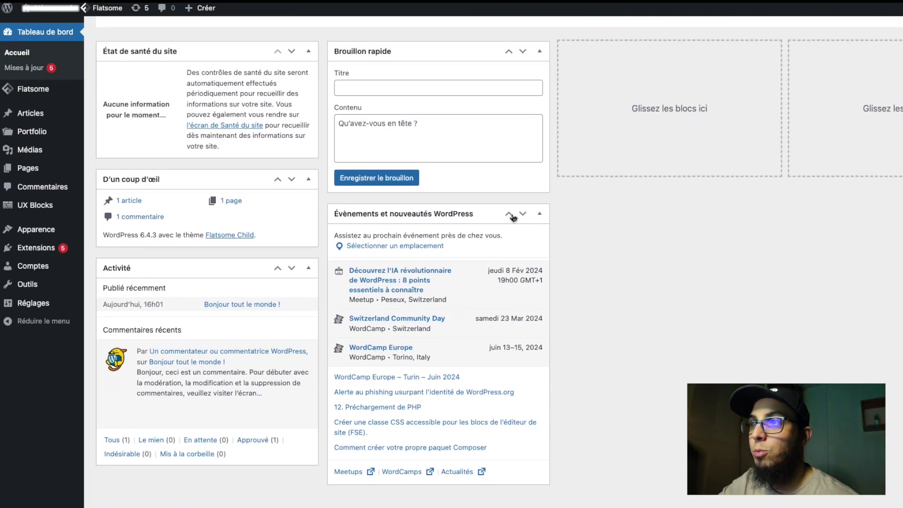
{"action": "left_click", "coordinate": [522, 214]}
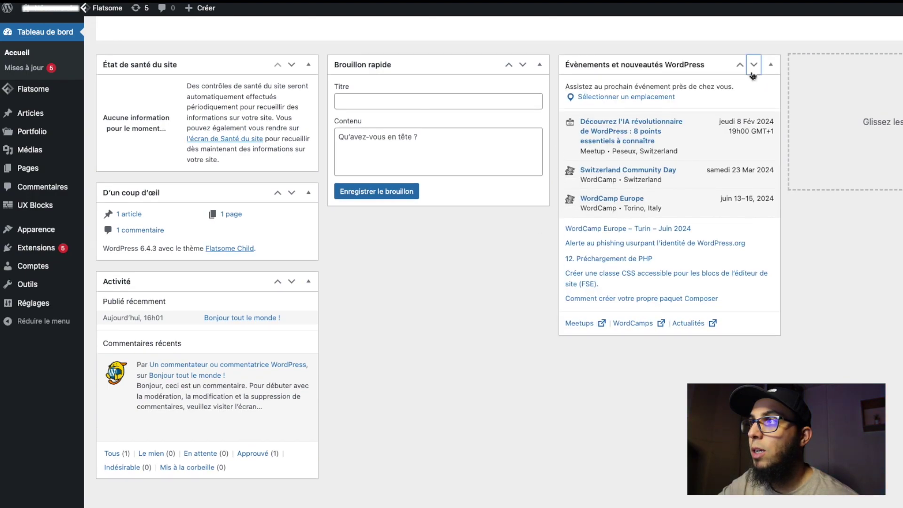
{"action": "left_click", "coordinate": [740, 65]}
{"action": "left_click", "coordinate": [523, 228]}
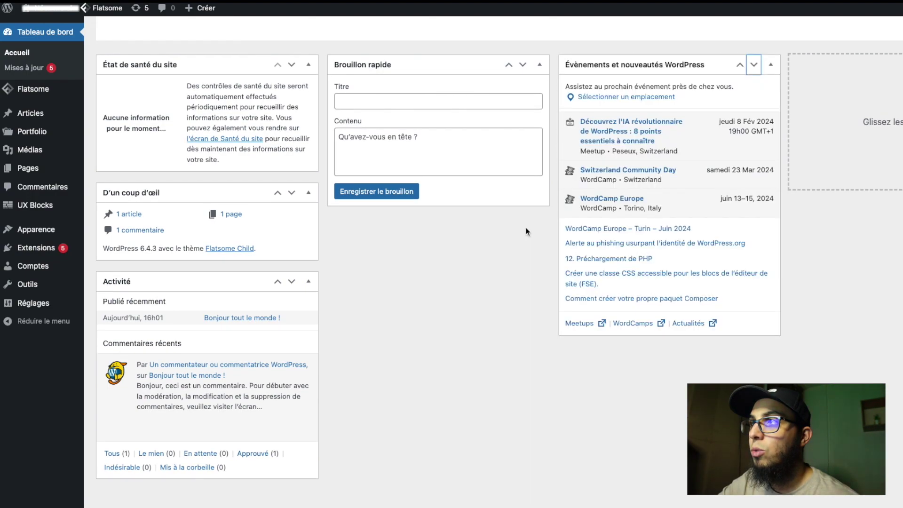
Step: Collapse the dashboard widgets Évènements et nouveautés WordPress, Activité, Brouillon rapide, État de santé du site and D'un coup d'œil
{"action": "left_click", "coordinate": [773, 67]}
{"action": "left_click", "coordinate": [773, 66]}
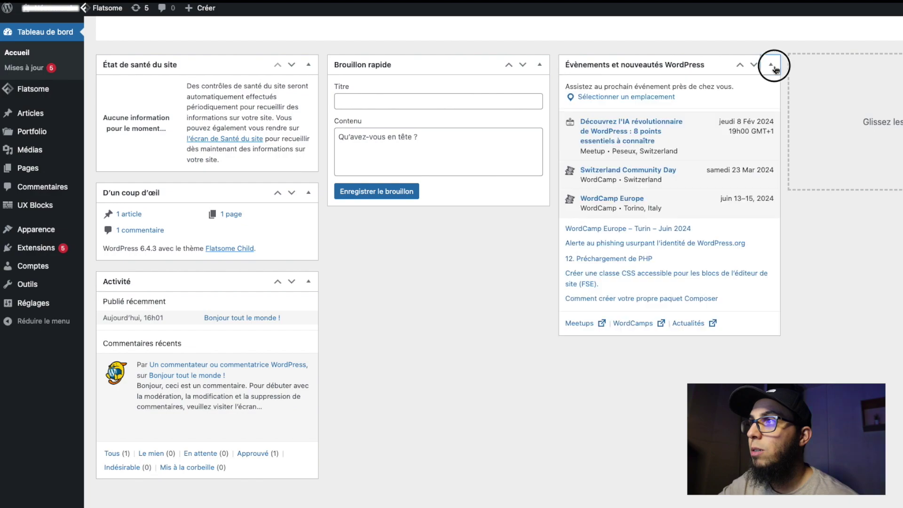
{"action": "left_click", "coordinate": [771, 66]}
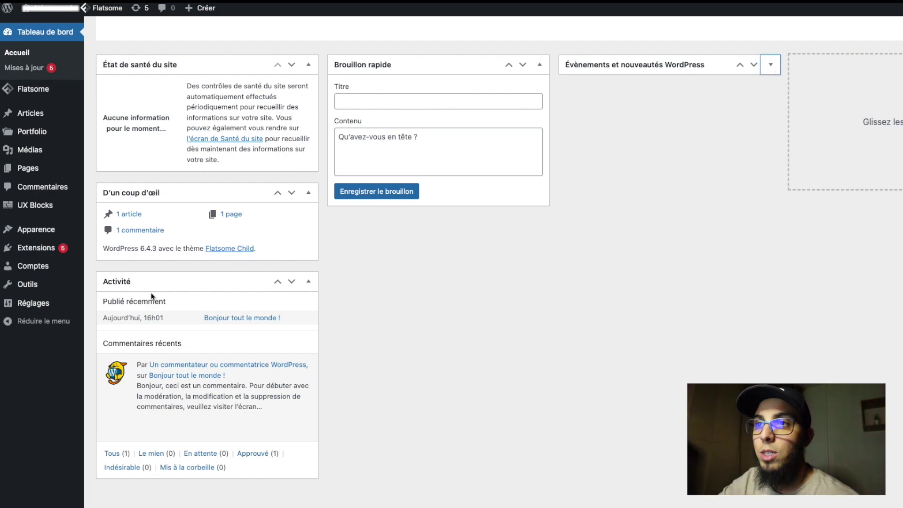
{"action": "left_click", "coordinate": [308, 282]}
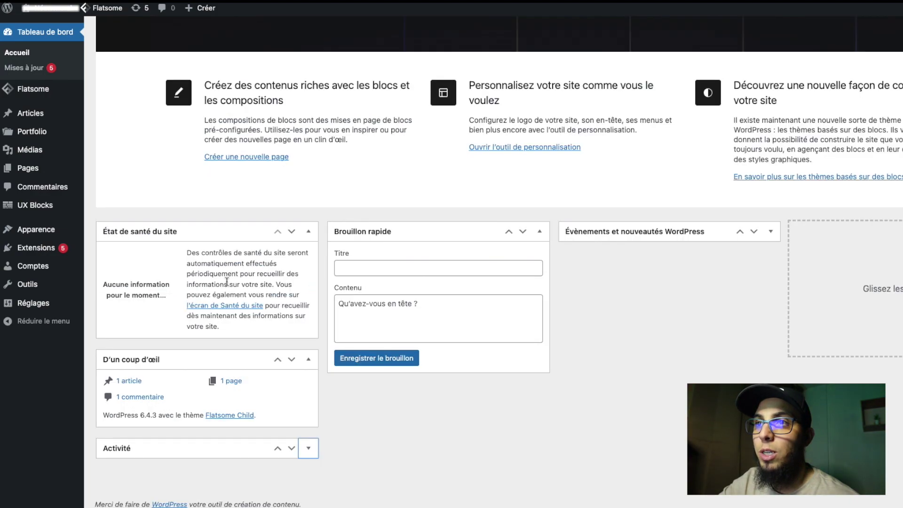
{"action": "left_click", "coordinate": [539, 232]}
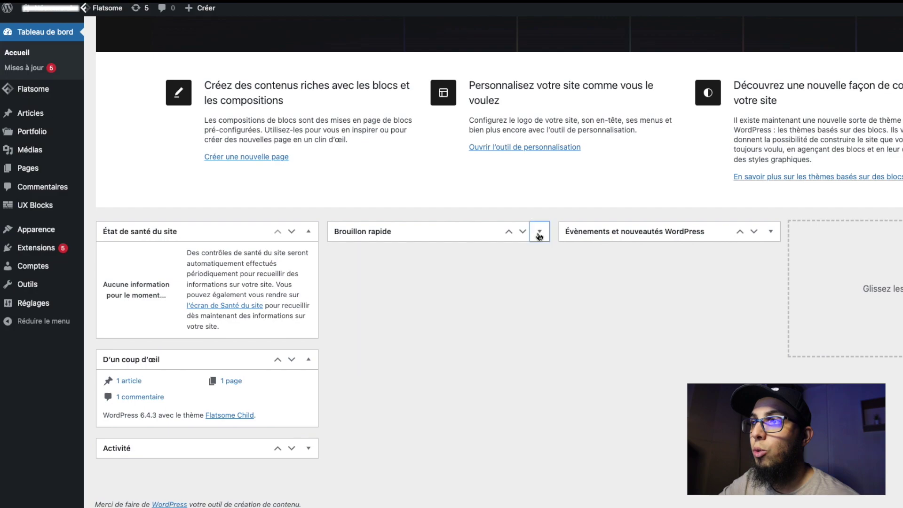
{"action": "left_click", "coordinate": [309, 231]}
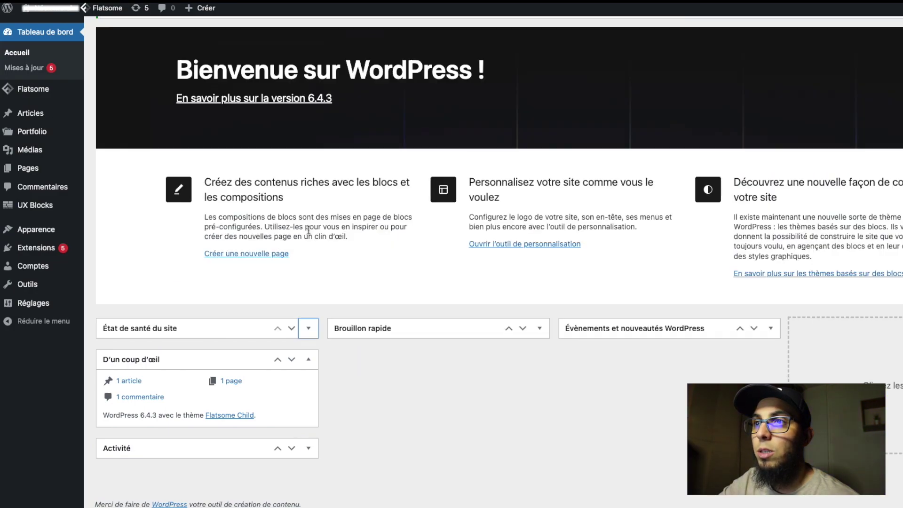
{"action": "left_click", "coordinate": [308, 360]}
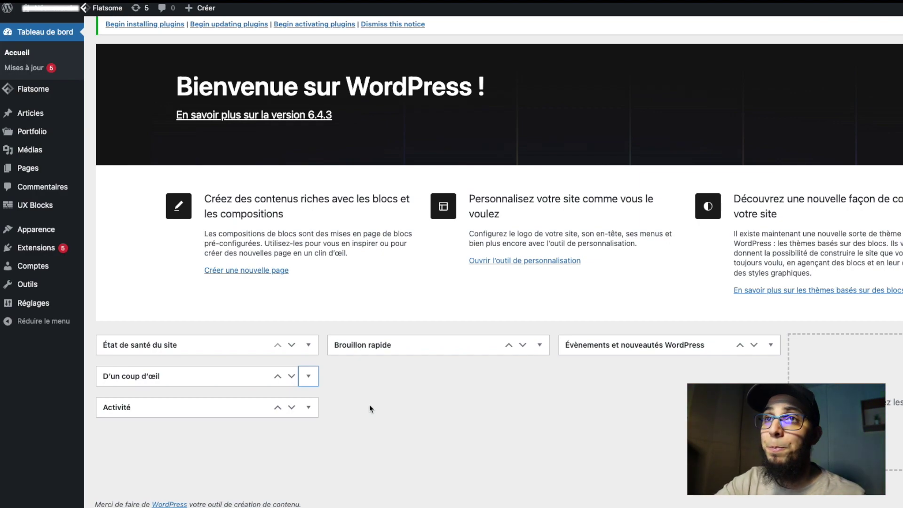
Step: Return to the dashboard's Accueil page and open the media library (Médiathèque)
{"action": "left_click", "coordinate": [28, 54]}
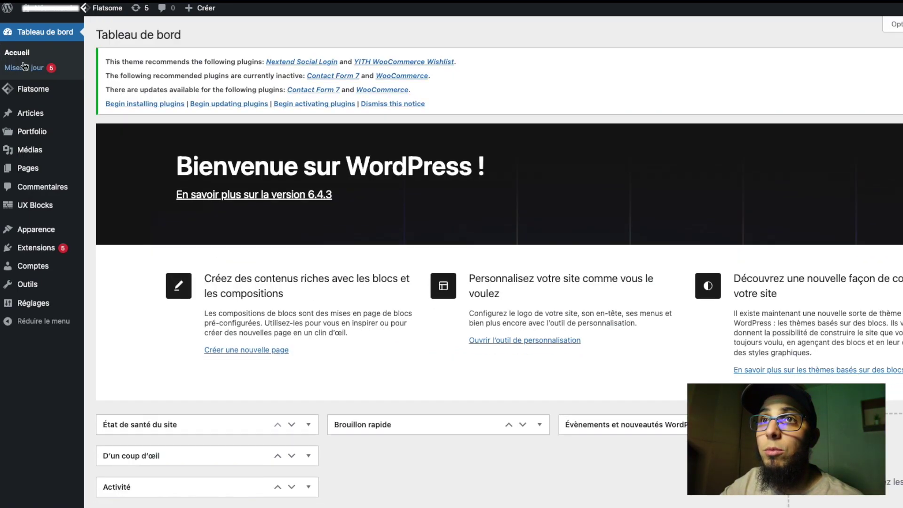
{"action": "mouse_move", "coordinate": [14, 135]}
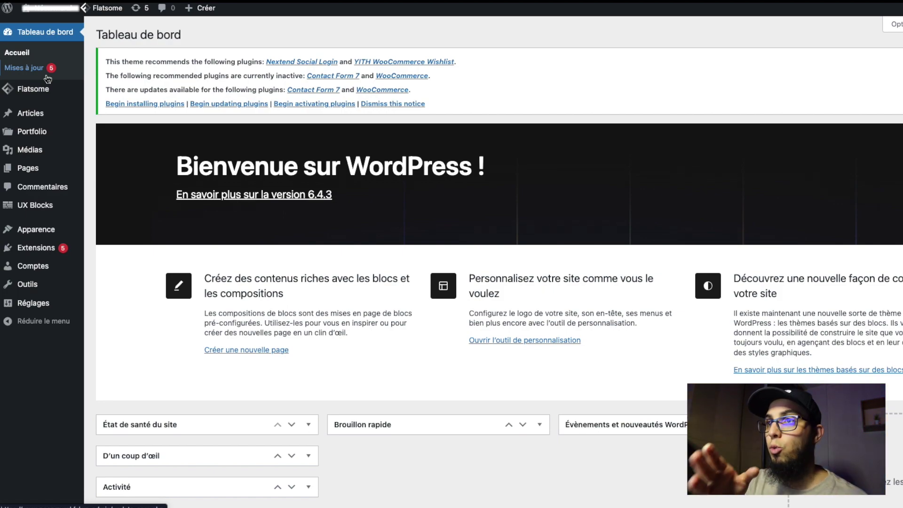
{"action": "mouse_move", "coordinate": [49, 92]}
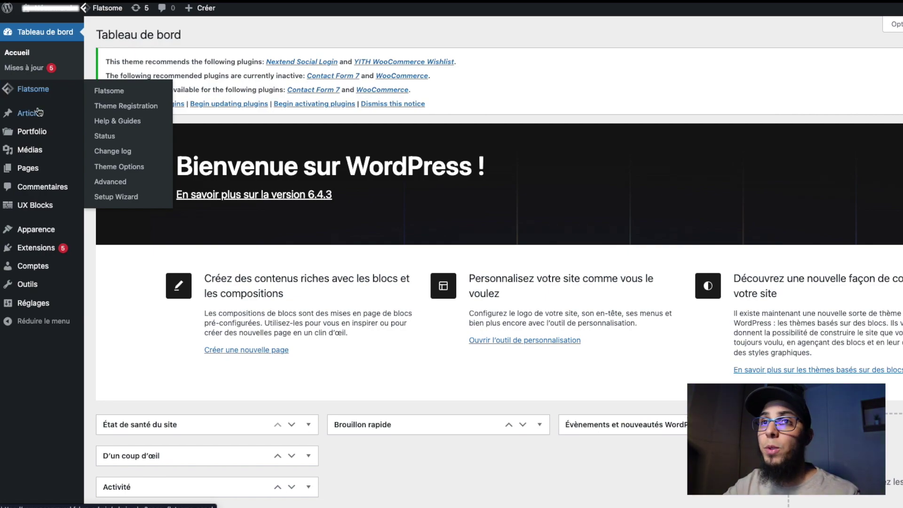
{"action": "mouse_move", "coordinate": [36, 117]}
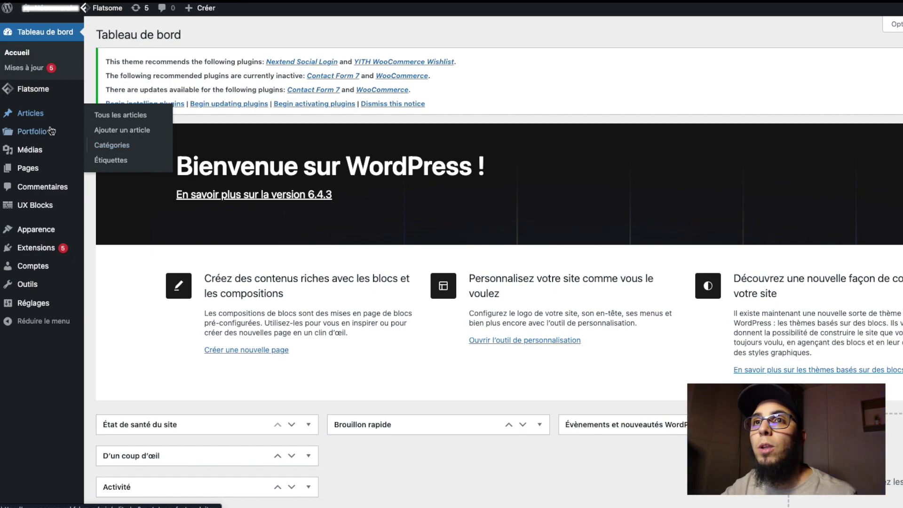
{"action": "mouse_move", "coordinate": [33, 139]}
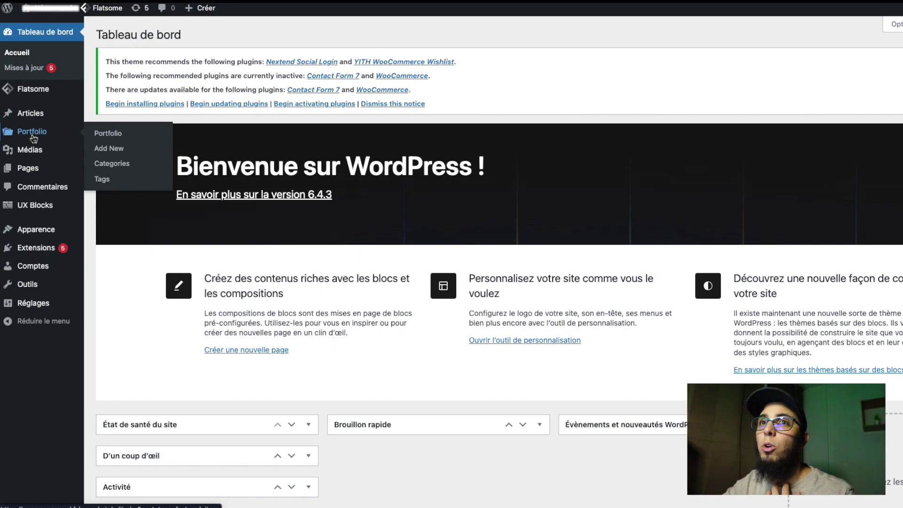
{"action": "mouse_move", "coordinate": [35, 155]}
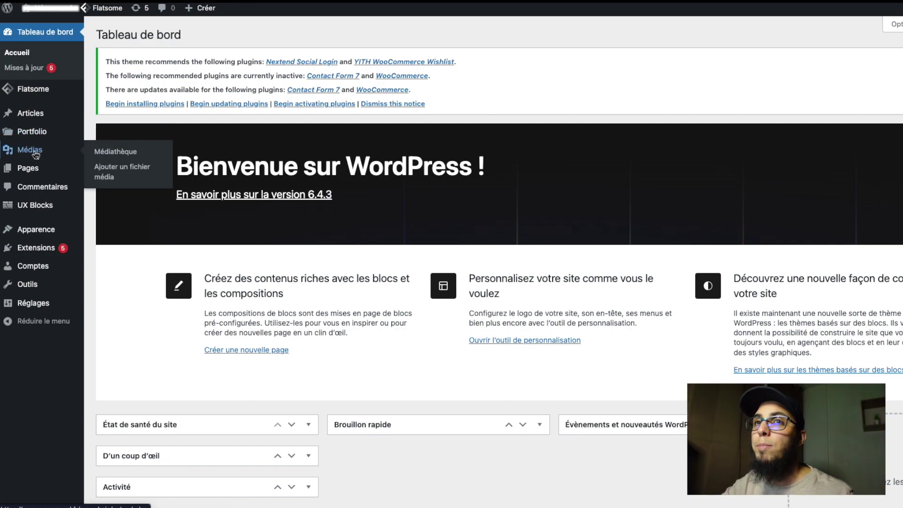
{"action": "left_click", "coordinate": [34, 153]}
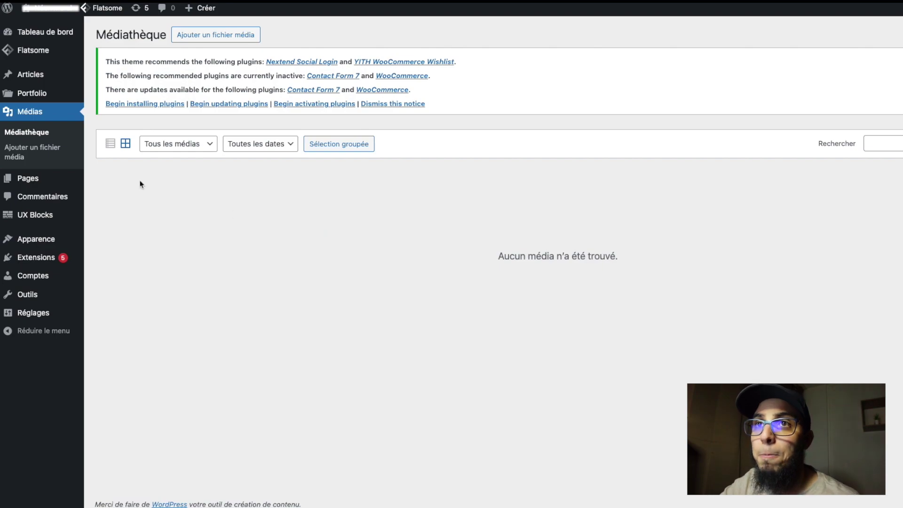
Step: Open the list of all pages and move Page d'exemple and Politique de confidentialité to the trash
{"action": "left_click", "coordinate": [39, 182]}
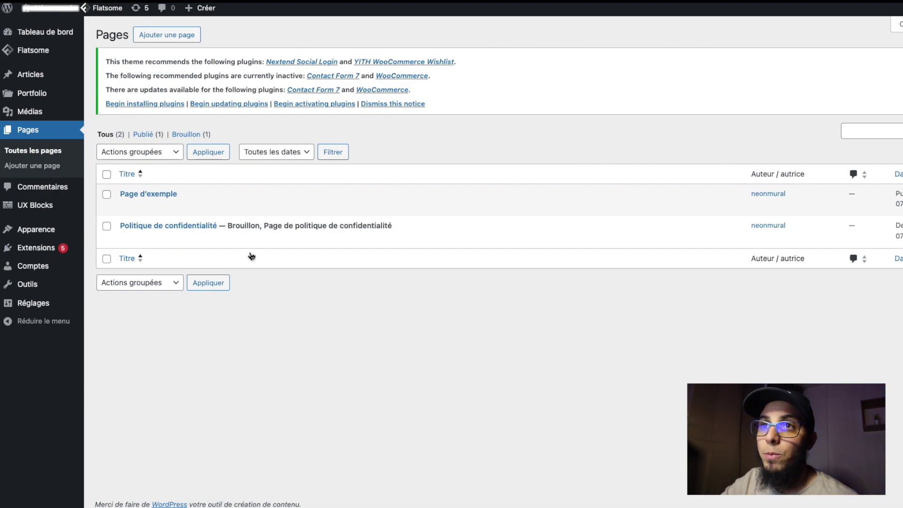
{"action": "left_click", "coordinate": [107, 174]}
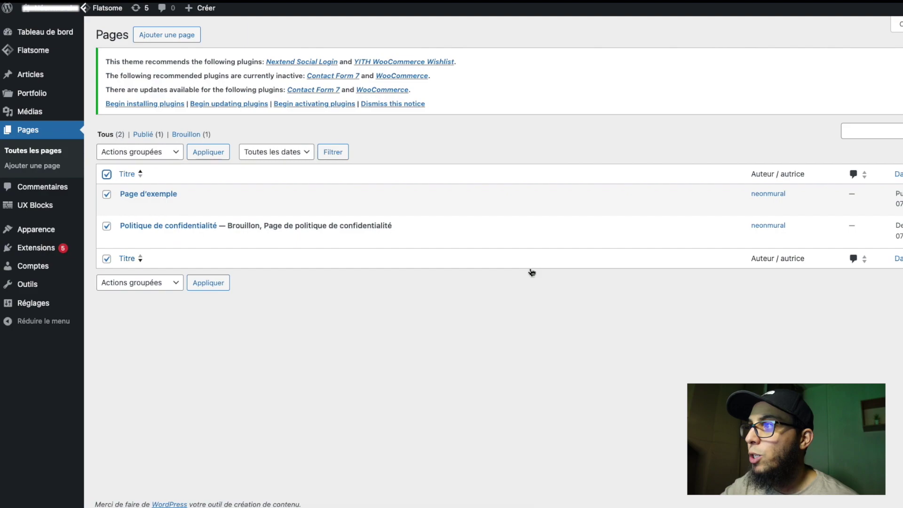
{"action": "left_click", "coordinate": [304, 208]}
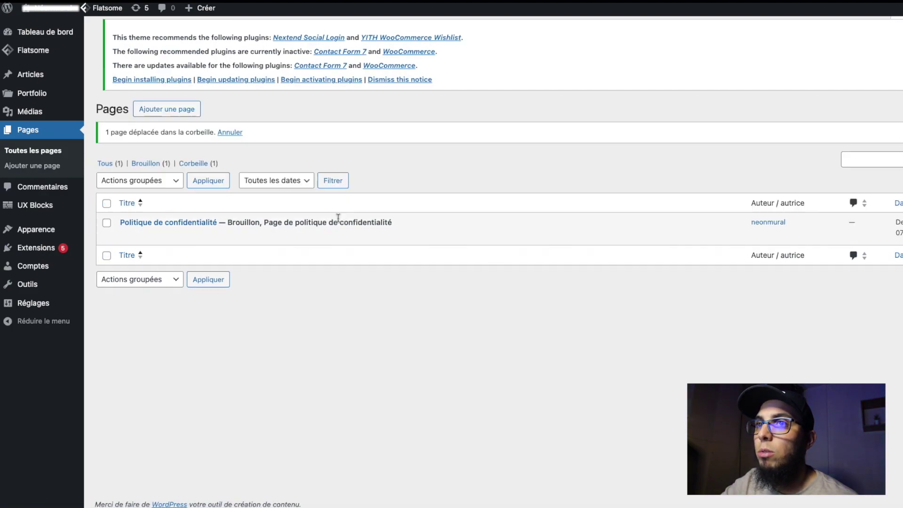
{"action": "left_click", "coordinate": [301, 237]}
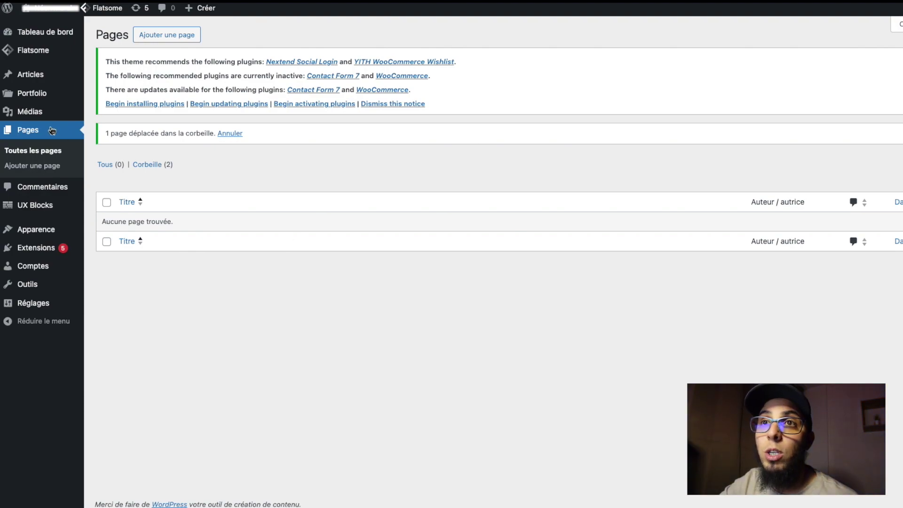
Step: Open the comments list and examine the moderation actions offered for the sample comment
{"action": "left_click", "coordinate": [36, 190]}
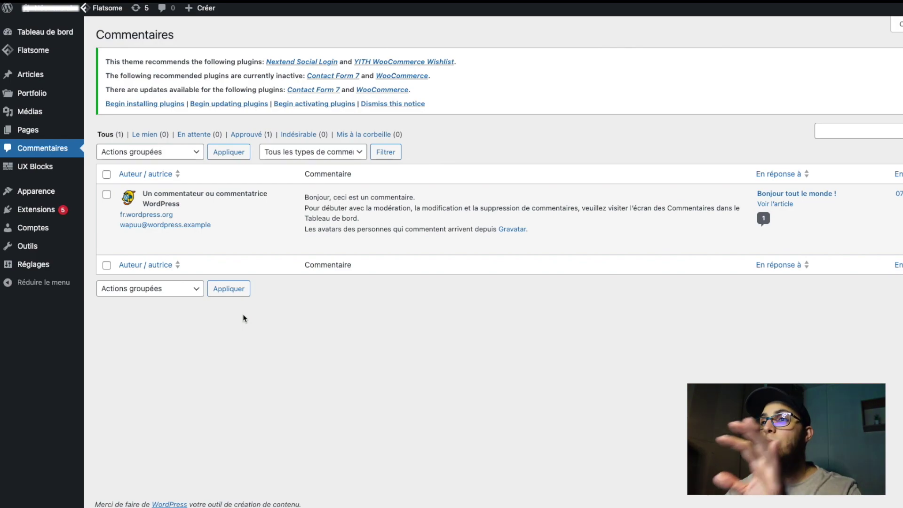
{"action": "mouse_move", "coordinate": [175, 230]}
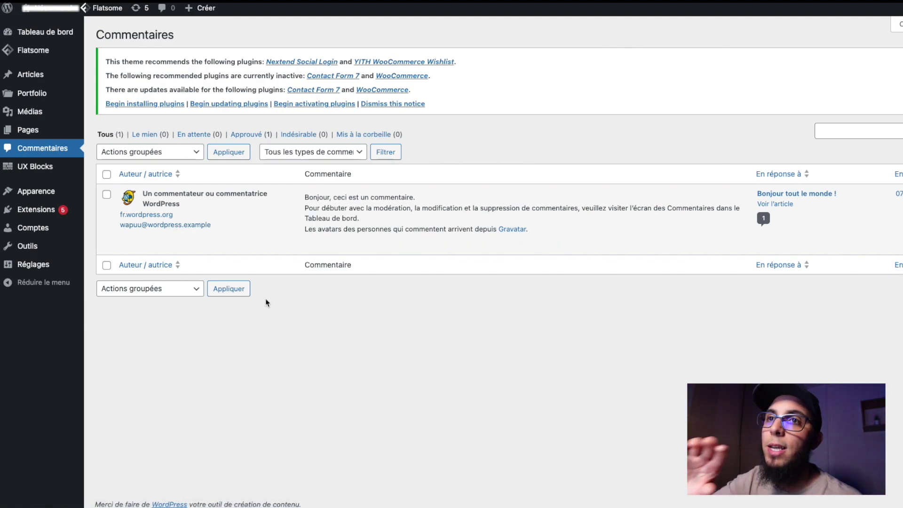
{"action": "mouse_move", "coordinate": [397, 207]}
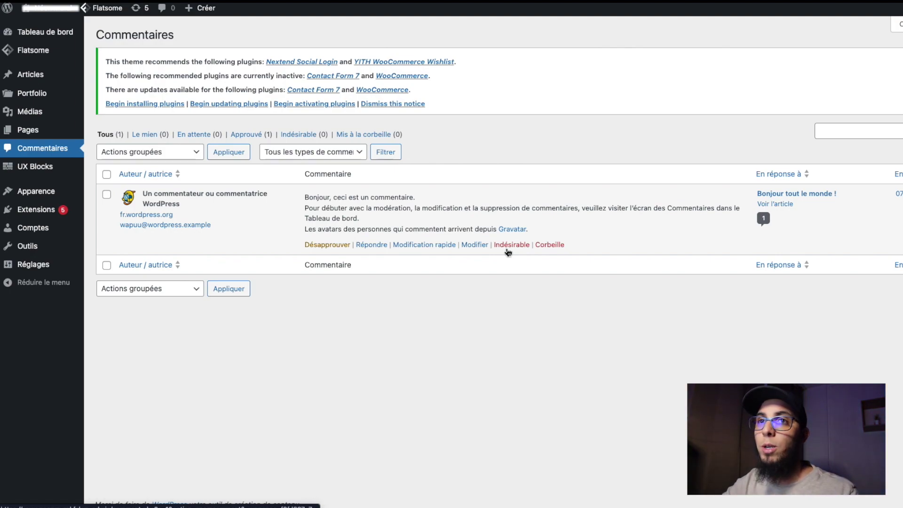
{"action": "mouse_move", "coordinate": [63, 172]}
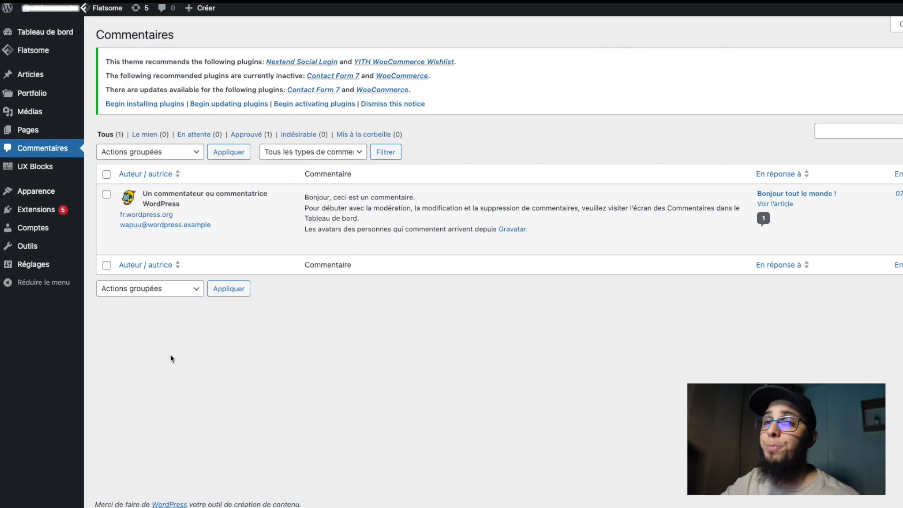
Step: Open the installed themes, view the active Flatsome theme in the customizer and return to the themes
{"action": "mouse_move", "coordinate": [45, 195]}
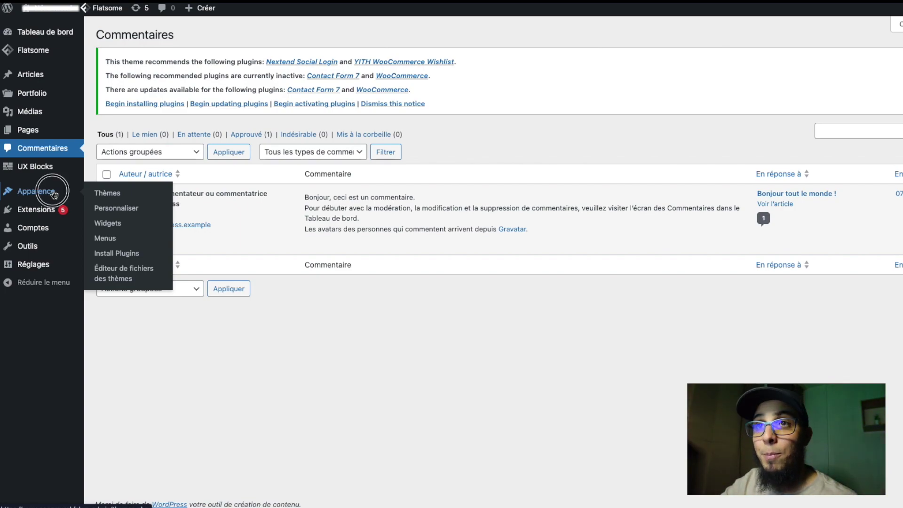
{"action": "left_click", "coordinate": [98, 193]}
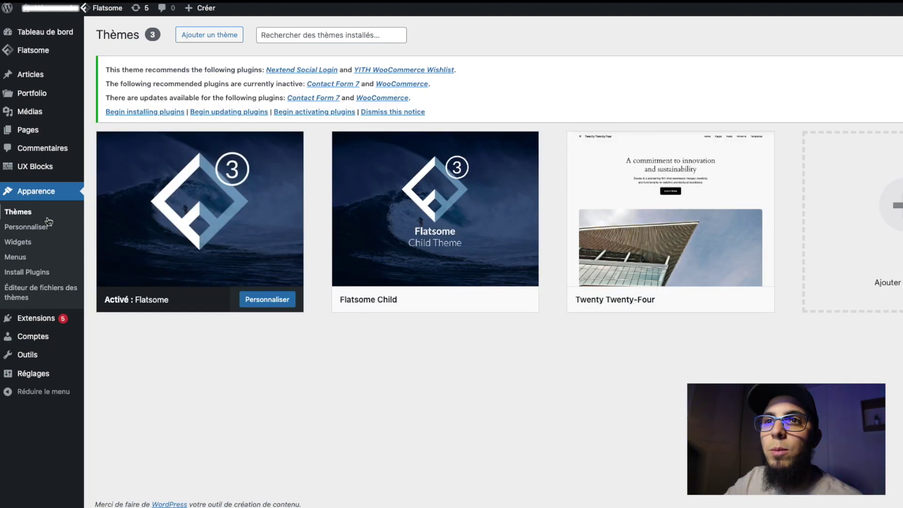
{"action": "left_click", "coordinate": [38, 228]}
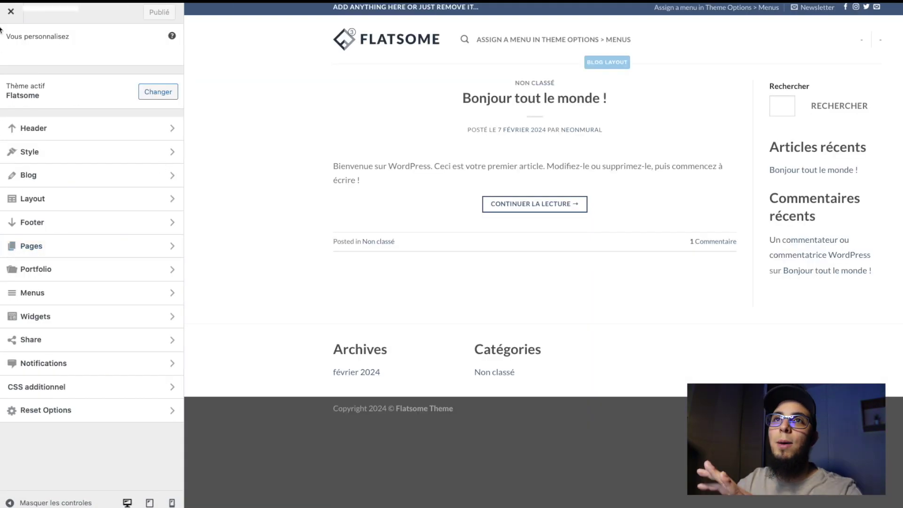
{"action": "left_click", "coordinate": [9, 12]}
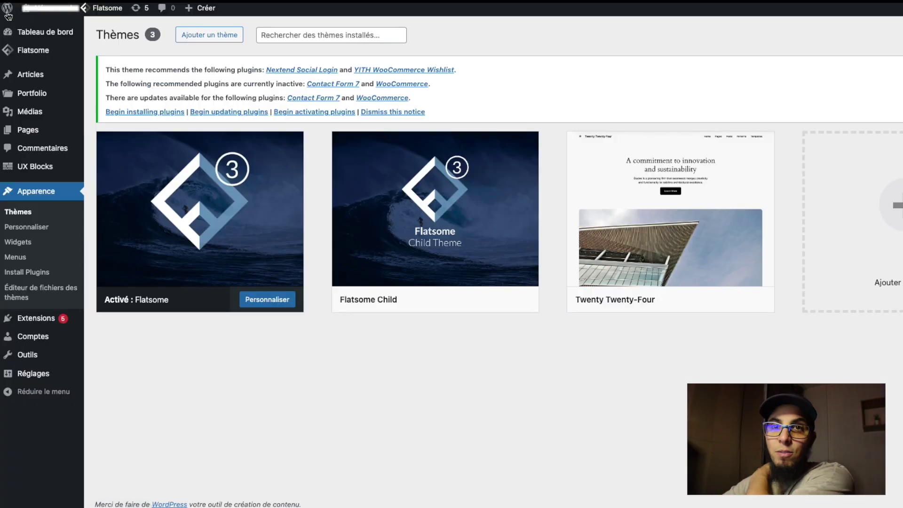
{"action": "mouse_move", "coordinate": [9, 16]}
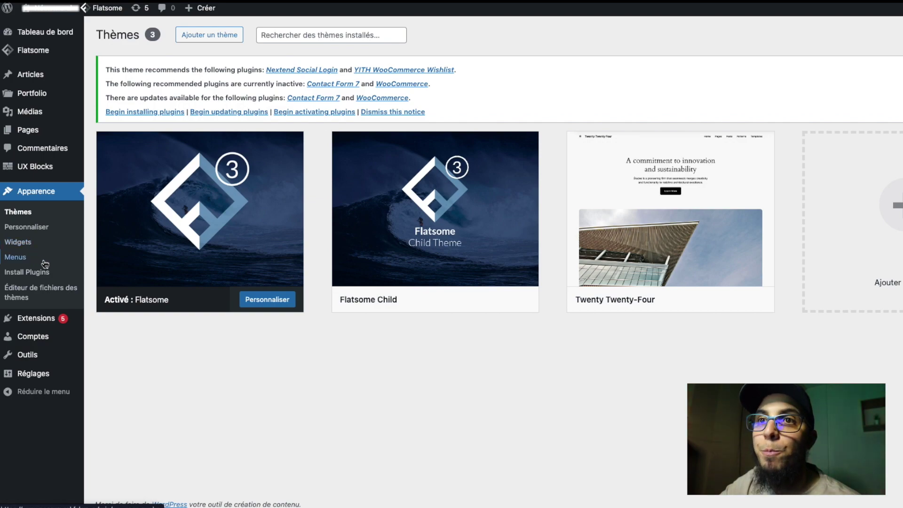
Step: View the Menus page of the Apparence section, followed by its Install Plugins page
{"action": "left_click", "coordinate": [15, 259]}
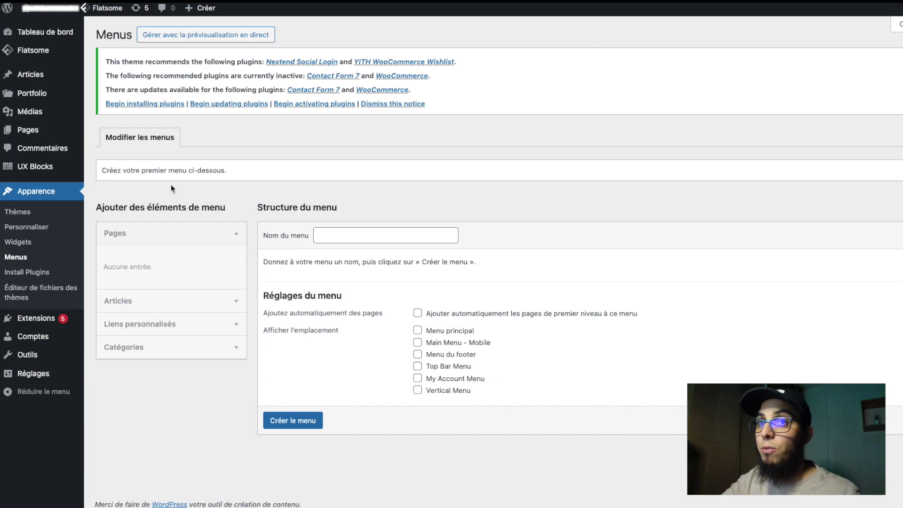
{"action": "left_click", "coordinate": [41, 273]}
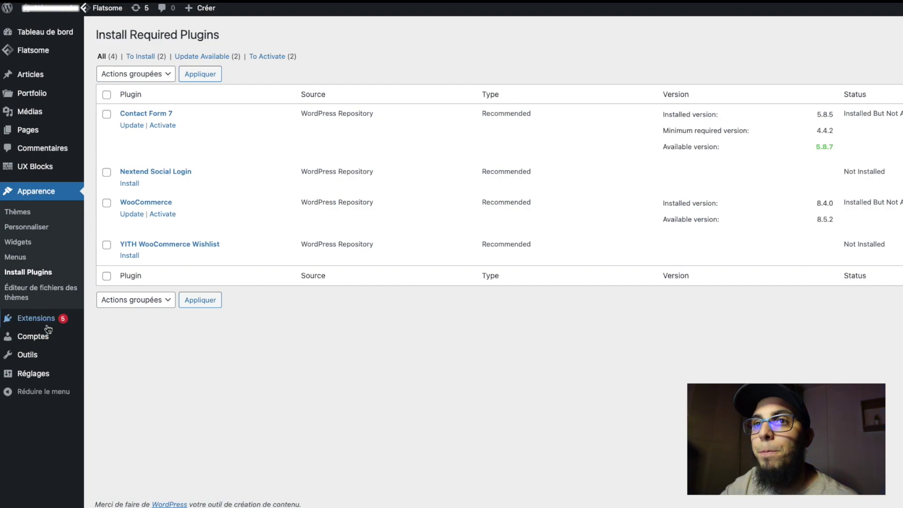
{"action": "left_click", "coordinate": [30, 297]}
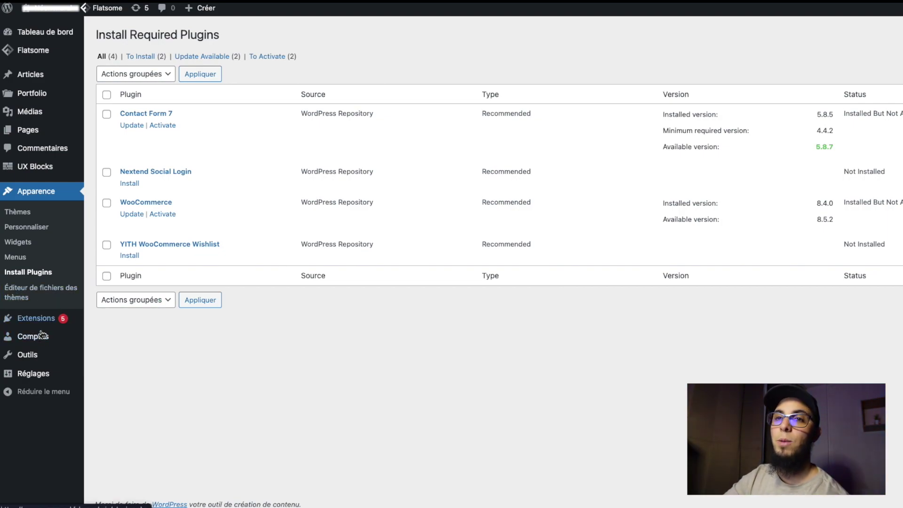
Step: Open the list of installed extensions and highlight the name Contact Form 7
{"action": "mouse_move", "coordinate": [49, 326]}
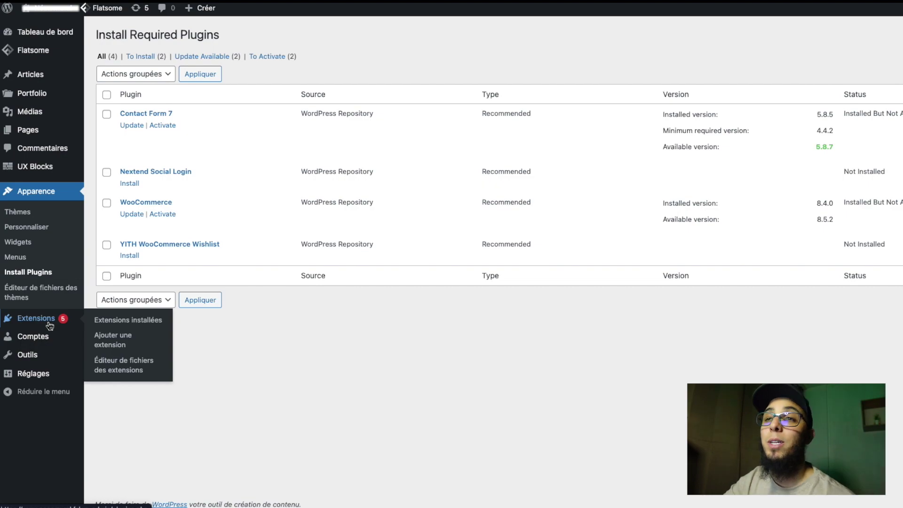
{"action": "left_click", "coordinate": [49, 324]}
{"action": "mouse_move", "coordinate": [37, 331]}
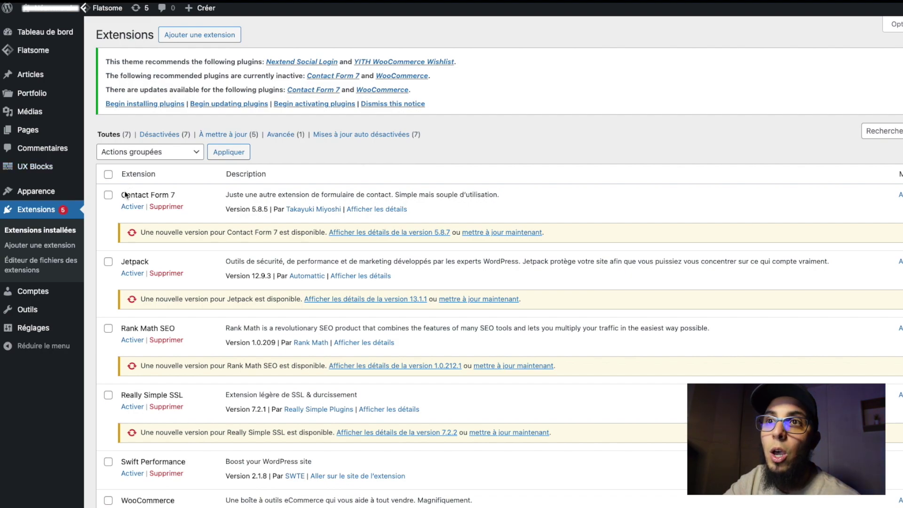
{"action": "left_click_drag", "start_coordinate": [120, 195], "coordinate": [178, 203]}
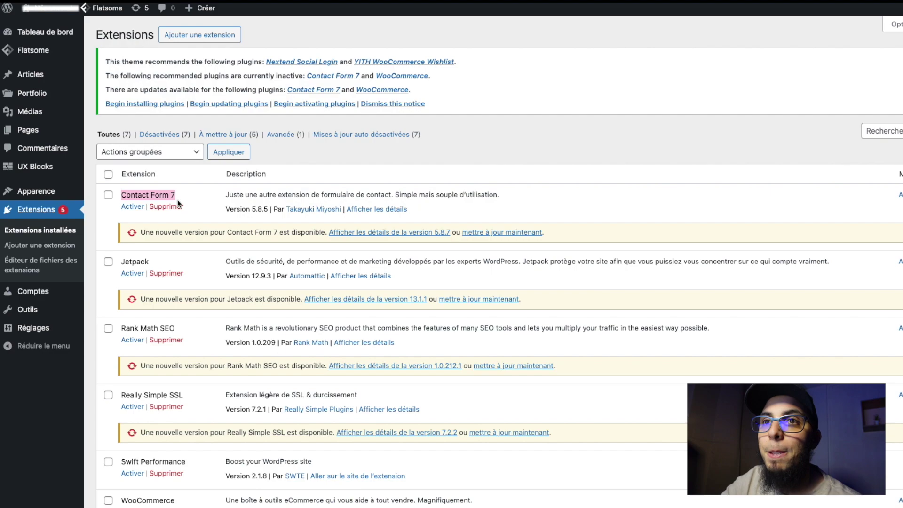
Step: Open the Ajouter une extension page and browse the featured extensions
{"action": "left_click", "coordinate": [47, 245]}
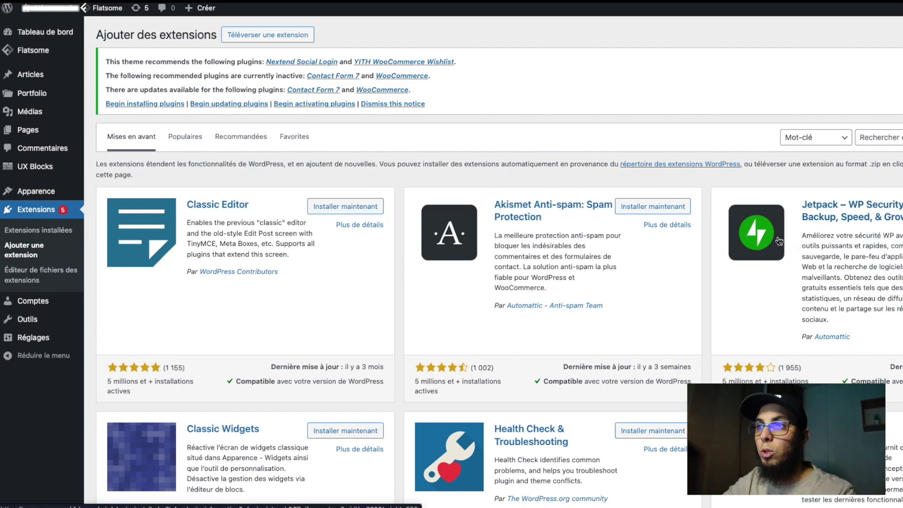
{"action": "scroll", "coordinate": [823, 202], "scroll_direction": "down", "scroll_amount": 1}
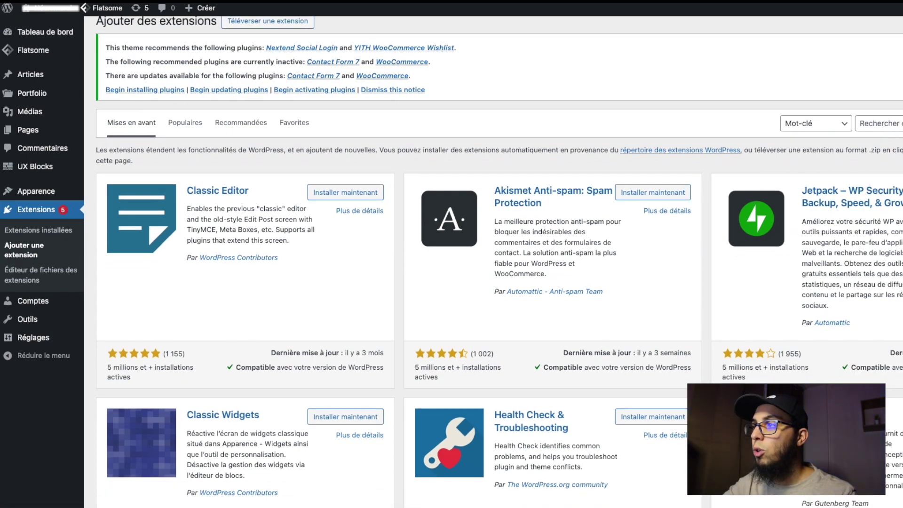
{"action": "scroll", "coordinate": [832, 197], "scroll_direction": "down", "scroll_amount": 1}
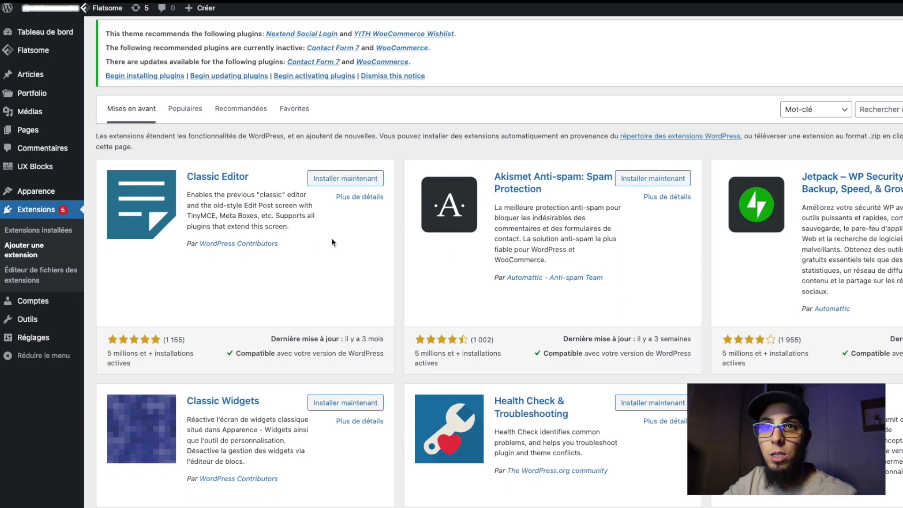
{"action": "mouse_move", "coordinate": [68, 301]}
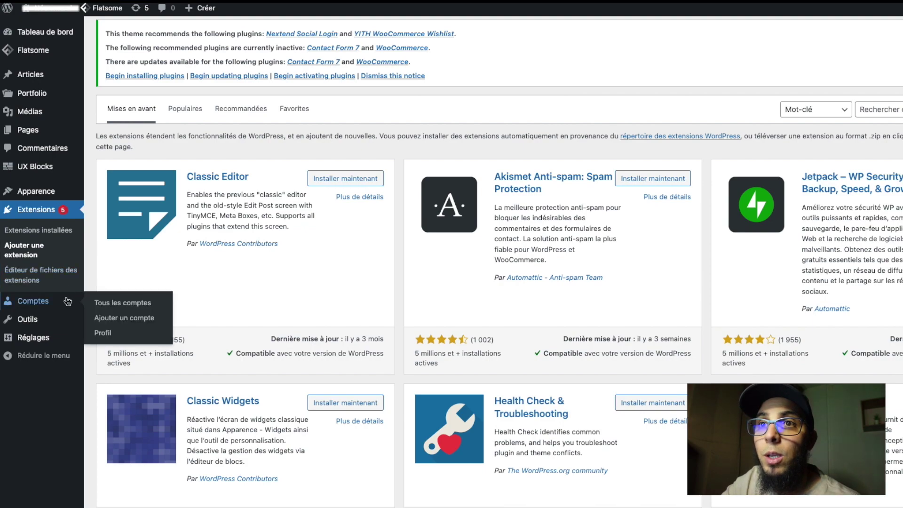
{"action": "left_click", "coordinate": [44, 274]}
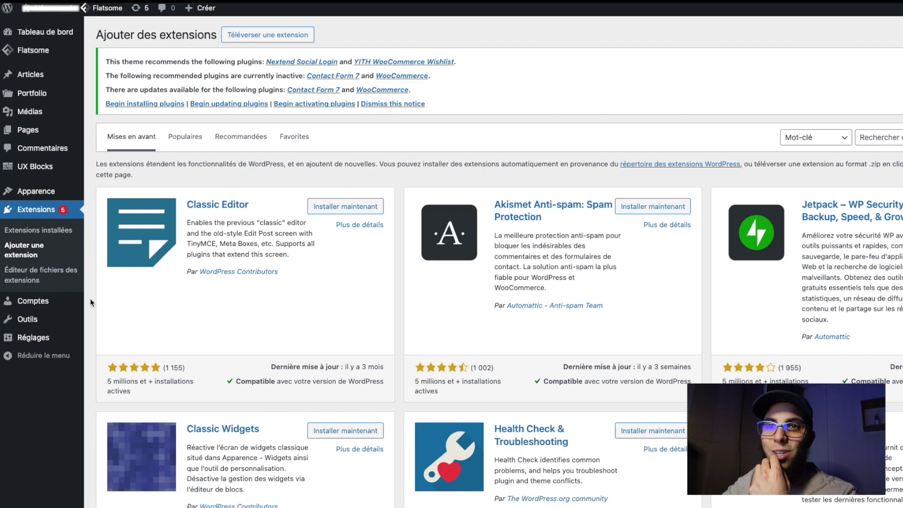
Step: Open the list of user accounts and bring up the form for adding an account
{"action": "left_click", "coordinate": [34, 309]}
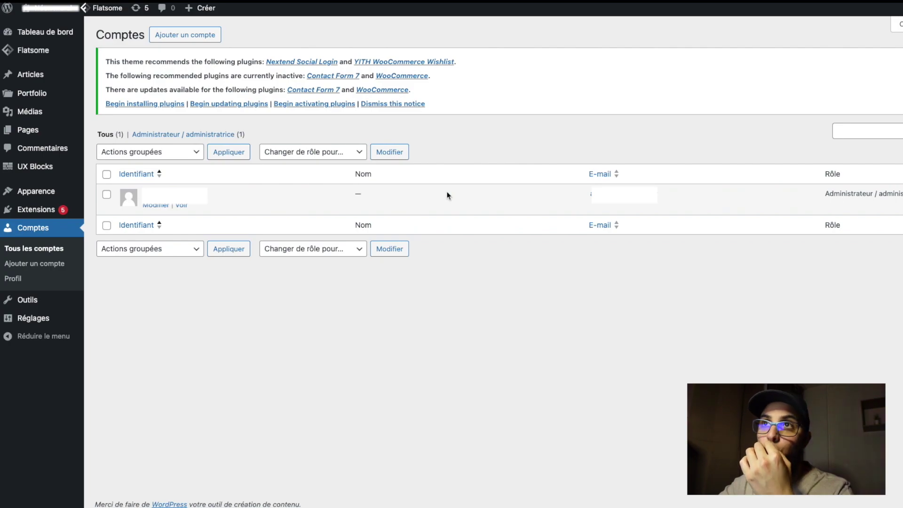
{"action": "left_click", "coordinate": [173, 37]}
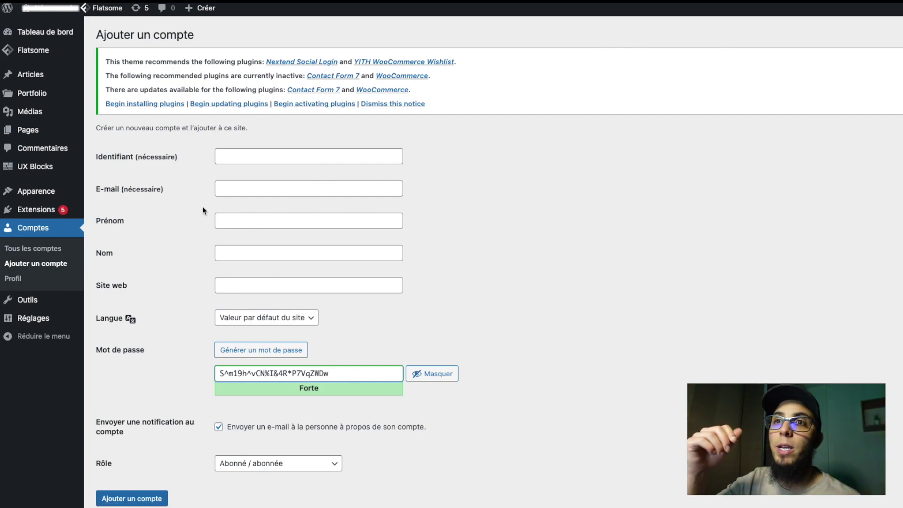
{"action": "scroll", "coordinate": [211, 223], "scroll_direction": "down", "scroll_amount": 1}
{"action": "scroll", "coordinate": [211, 223], "scroll_direction": "down", "scroll_amount": 1}
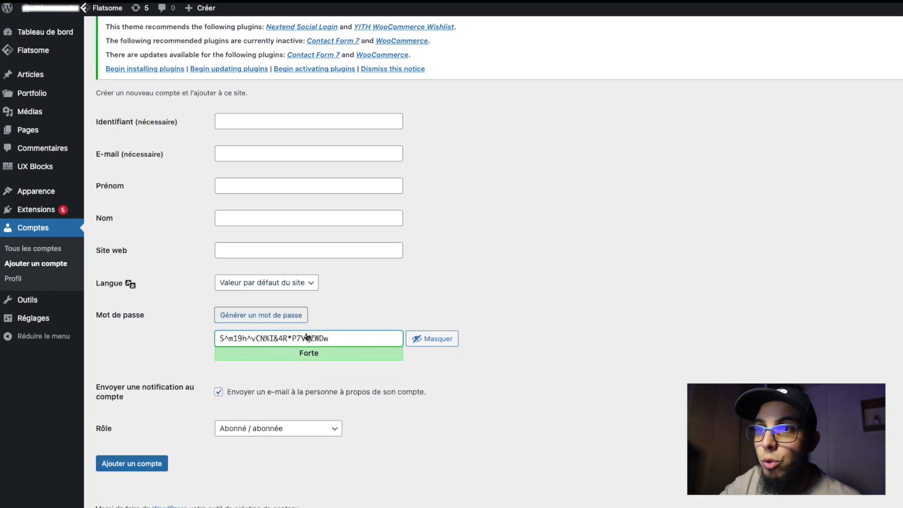
Step: Examine the roles available for a new account, keeping Abonné / abonnée selected
{"action": "left_click", "coordinate": [100, 429]}
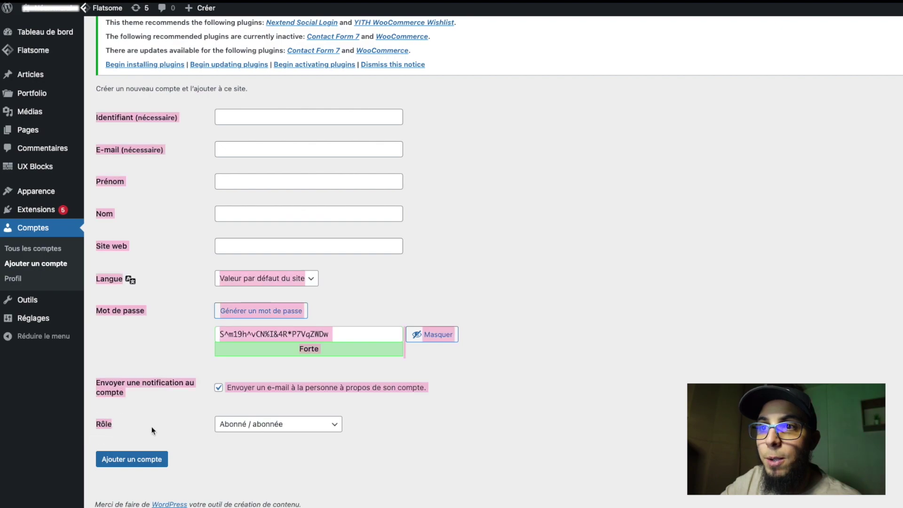
{"action": "left_click", "coordinate": [320, 430]}
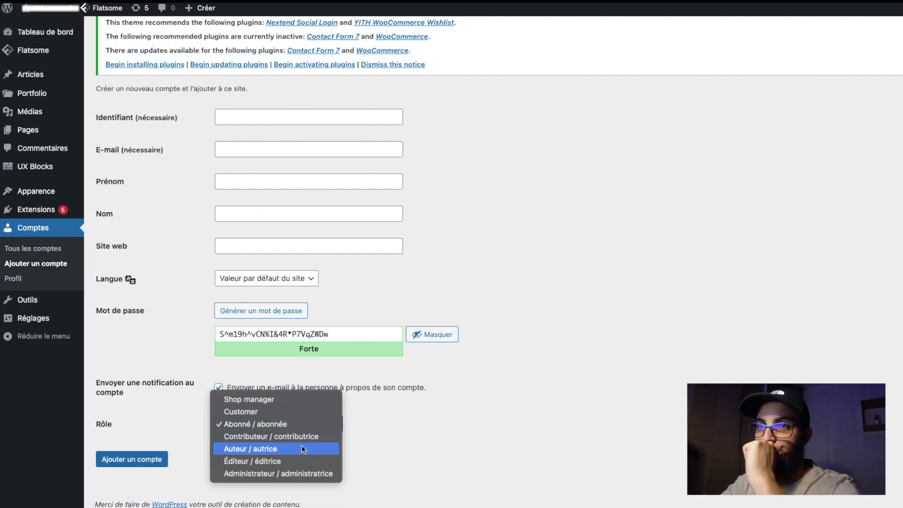
{"action": "left_click", "coordinate": [388, 448]}
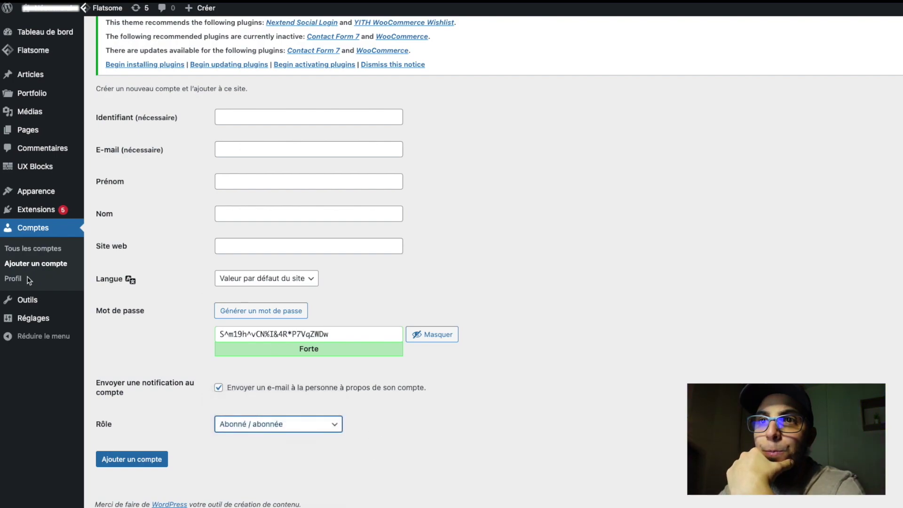
{"action": "scroll", "coordinate": [216, 190], "scroll_direction": "up", "scroll_amount": 1}
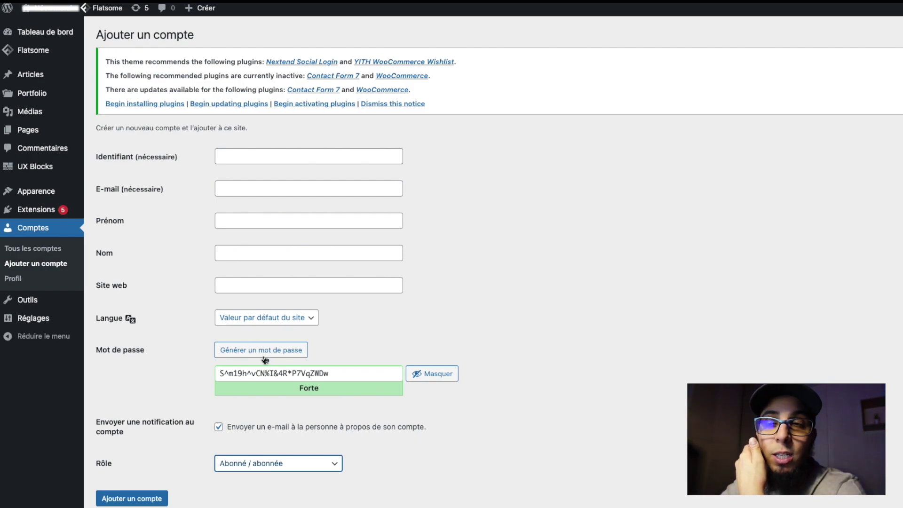
Step: Open the account's Profil page and look through its personal options, name and contact fields
{"action": "left_click", "coordinate": [20, 280]}
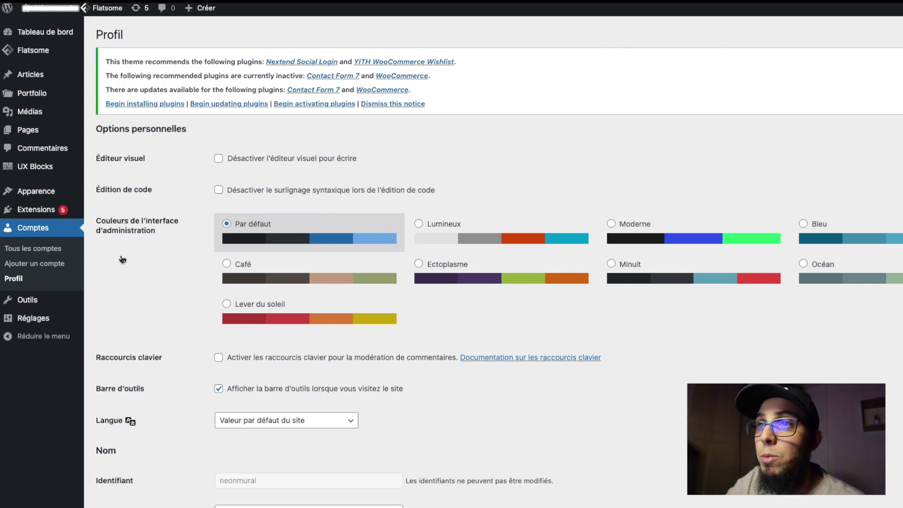
{"action": "scroll", "coordinate": [234, 319], "scroll_direction": "down", "scroll_amount": 2}
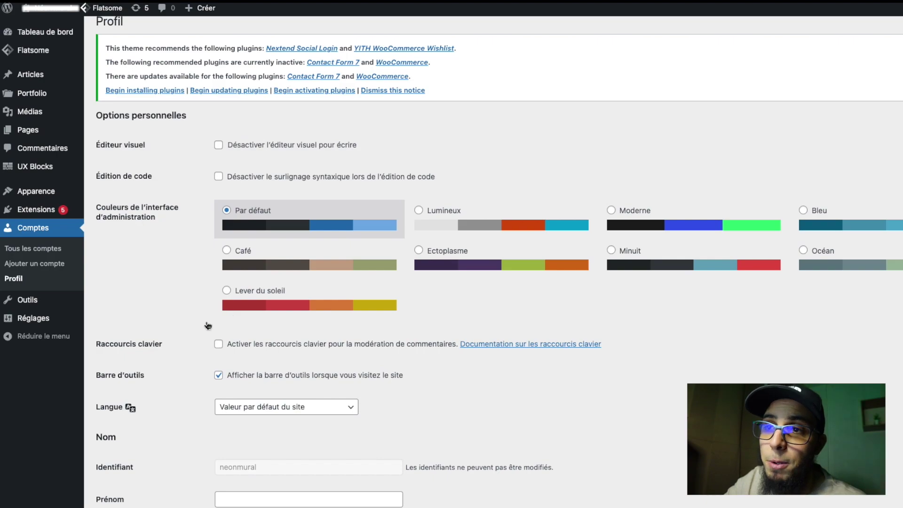
{"action": "scroll", "coordinate": [187, 353], "scroll_direction": "down", "scroll_amount": 5}
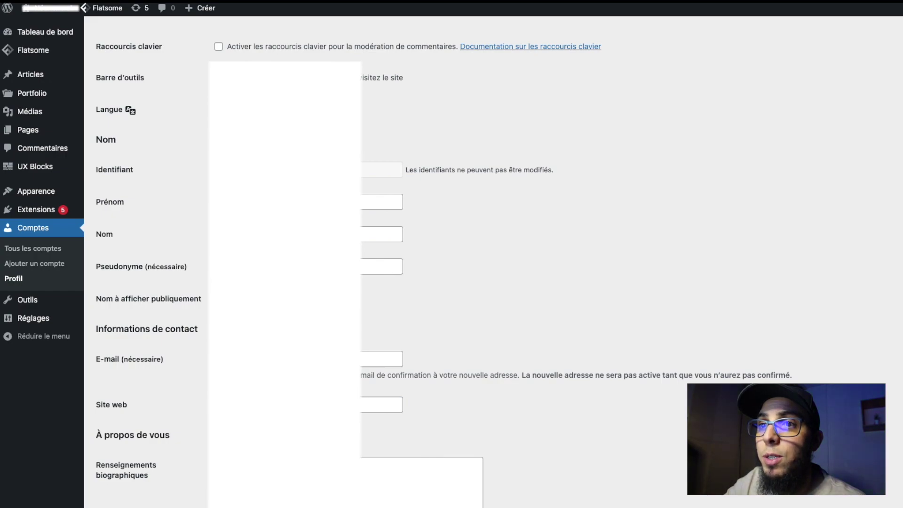
{"action": "scroll", "coordinate": [202, 363], "scroll_direction": "down", "scroll_amount": 1}
{"action": "scroll", "coordinate": [202, 363], "scroll_direction": "down", "scroll_amount": 1}
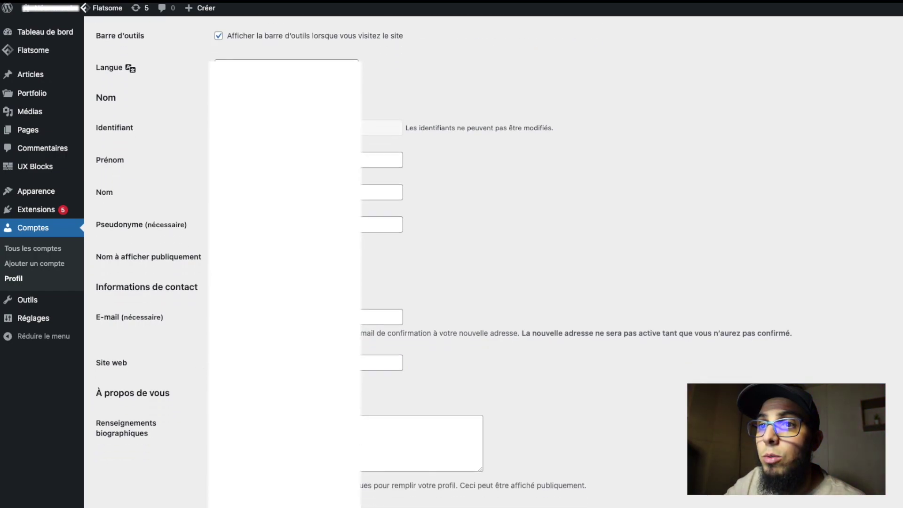
Step: Review the remaining Profil fields and the Outils disponibles page, ending on the general settings
{"action": "scroll", "coordinate": [442, 263], "scroll_direction": "down", "scroll_amount": 4}
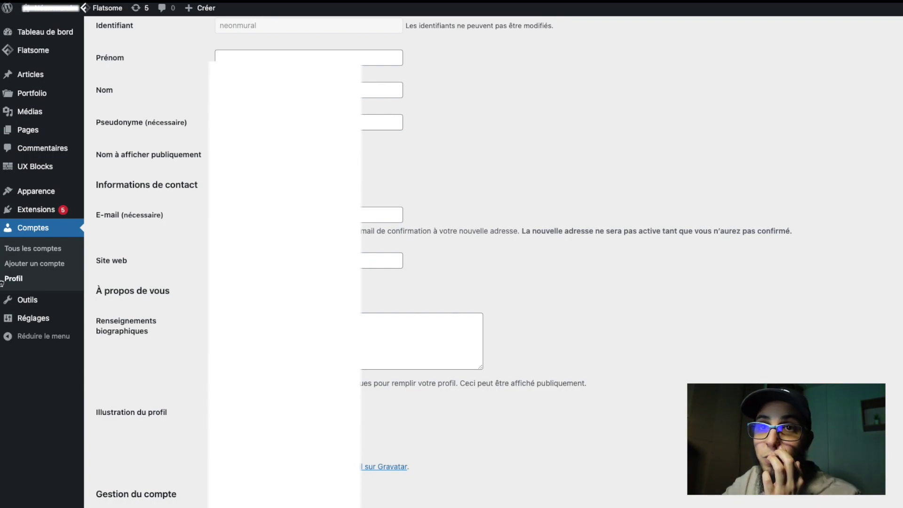
{"action": "left_click", "coordinate": [28, 299]}
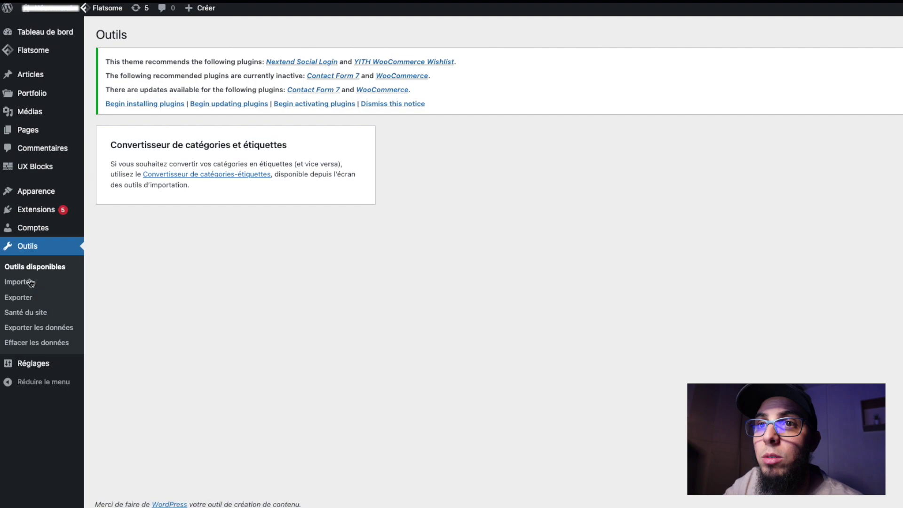
{"action": "left_click", "coordinate": [39, 370]}
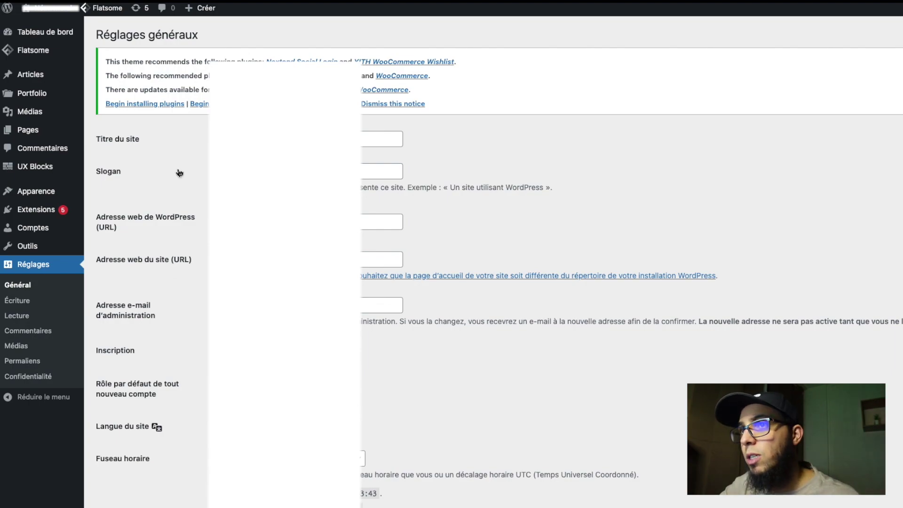
Step: Edit the site title in the general settings so that it ends in "press", without saving
{"action": "left_click", "coordinate": [382, 139]}
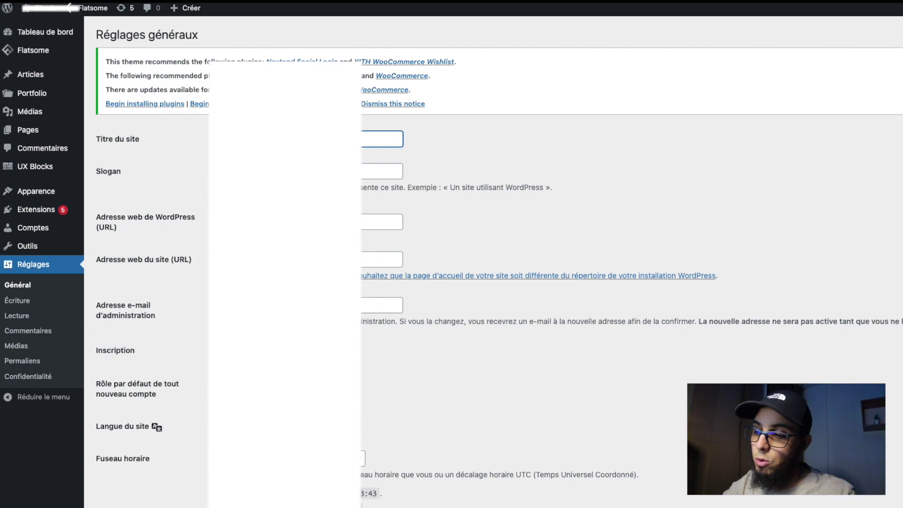
{"action": "type", "text": "Flatsome"}
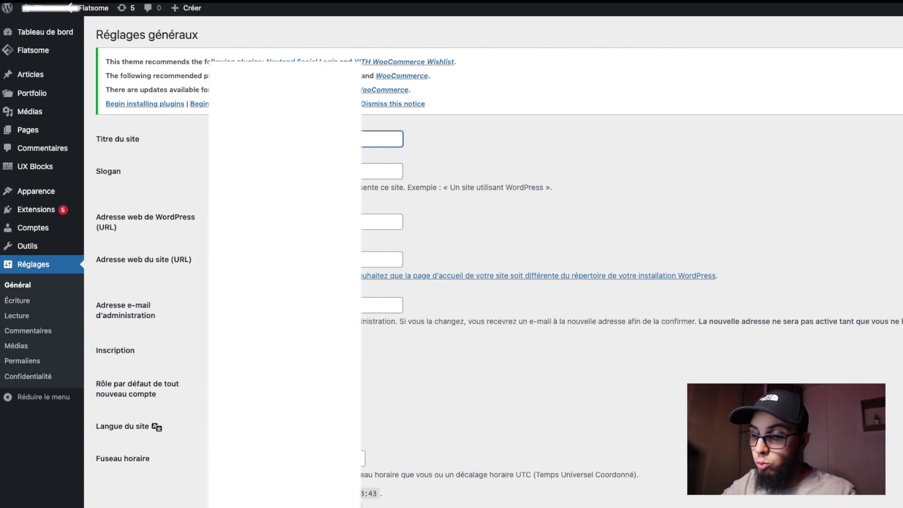
{"action": "type", "text": "press"}
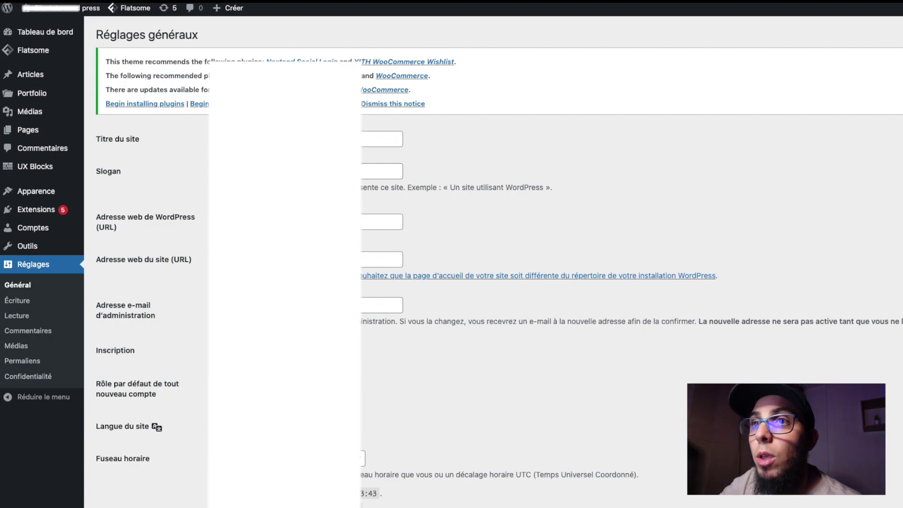
{"action": "key", "text": "Tab"}
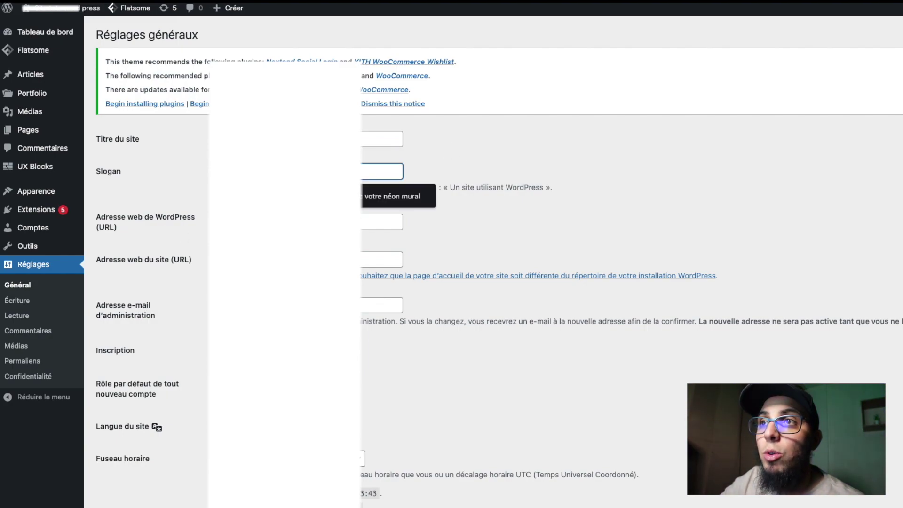
{"action": "left_click", "coordinate": [436, 151]}
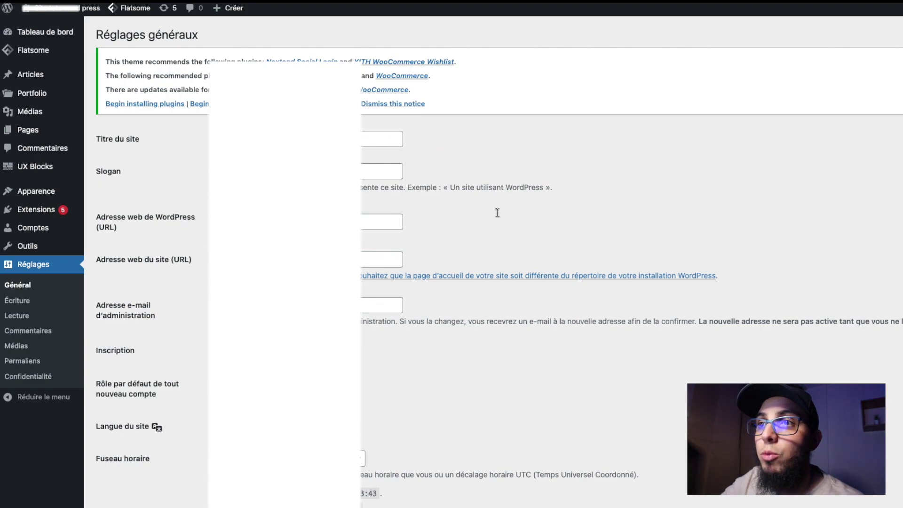
Step: Look through the remaining general settings, including the site addresses, language, time zone, and date and time formats
{"action": "scroll", "coordinate": [432, 243], "scroll_direction": "down", "scroll_amount": 1}
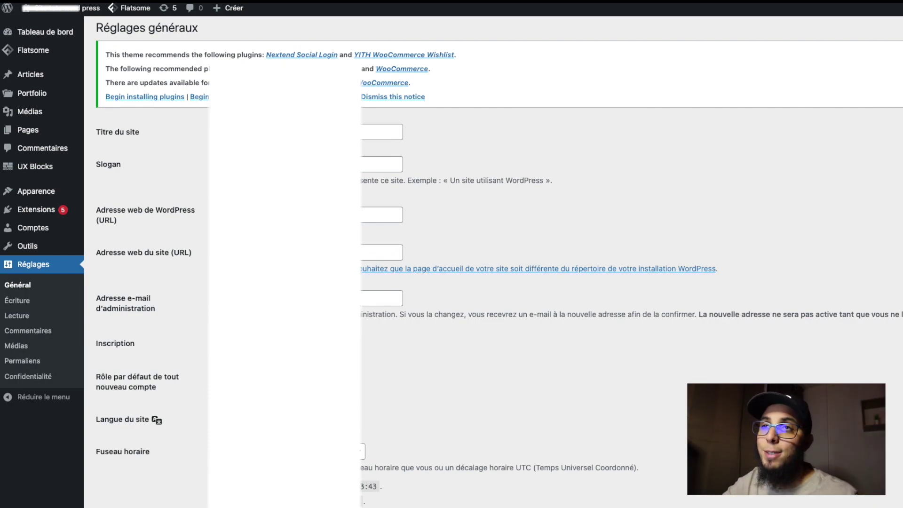
{"action": "scroll", "coordinate": [500, 262], "scroll_direction": "down", "scroll_amount": 2}
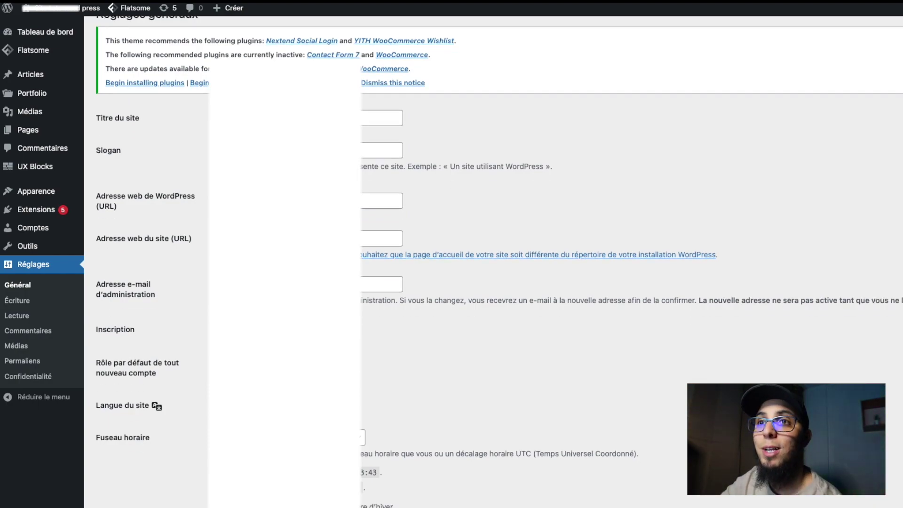
{"action": "scroll", "coordinate": [187, 347], "scroll_direction": "down", "scroll_amount": 3}
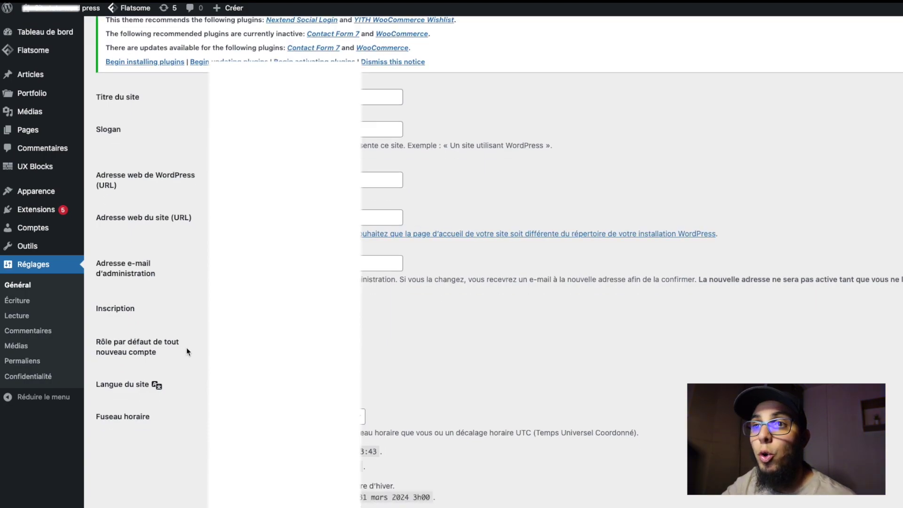
{"action": "scroll", "coordinate": [186, 347], "scroll_direction": "down", "scroll_amount": 3}
{"action": "scroll", "coordinate": [500, 261], "scroll_direction": "down", "scroll_amount": 10}
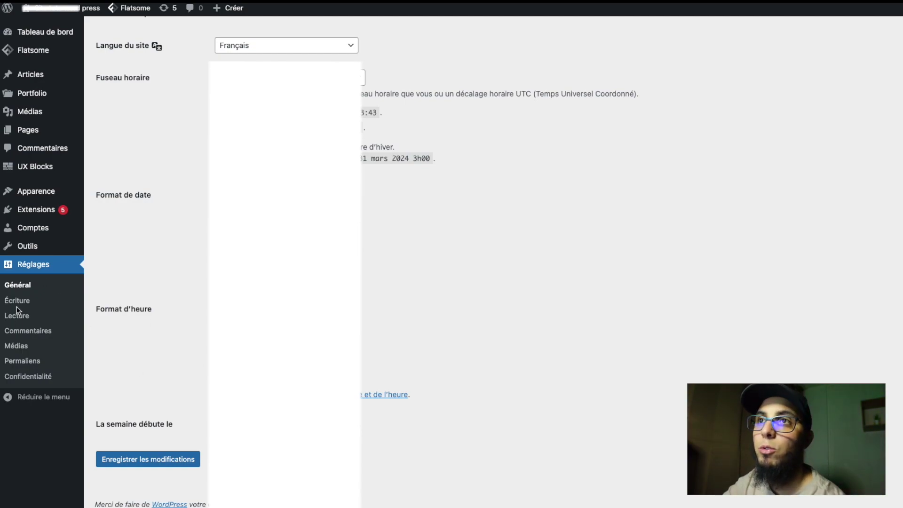
{"action": "scroll", "coordinate": [156, 299], "scroll_direction": "up", "scroll_amount": 3}
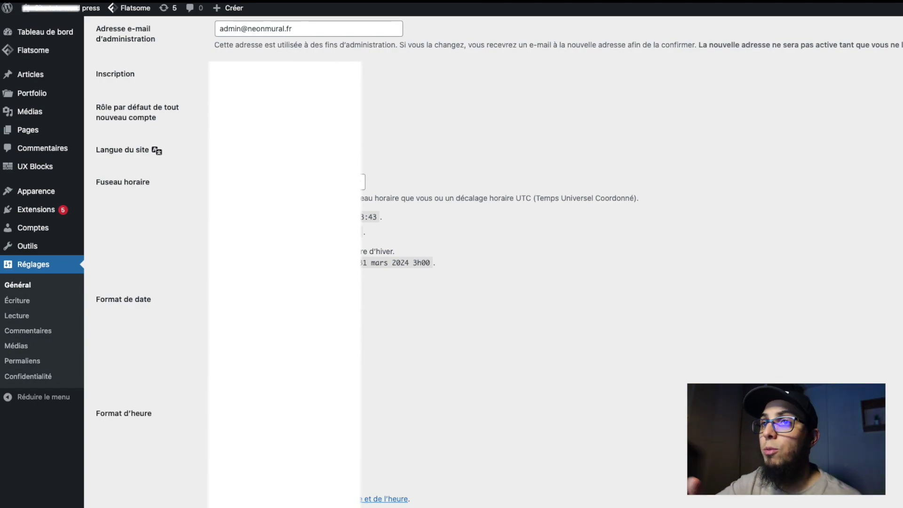
Step: Review the writing settings and the reading settings, examining the search engine visibility option and leaving it unchecked
{"action": "left_click", "coordinate": [24, 303]}
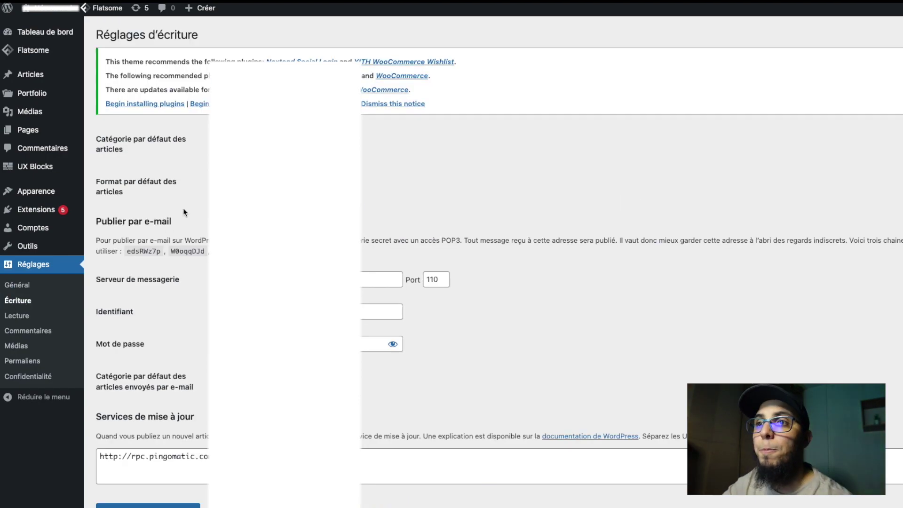
{"action": "scroll", "coordinate": [184, 212], "scroll_direction": "down", "scroll_amount": 1}
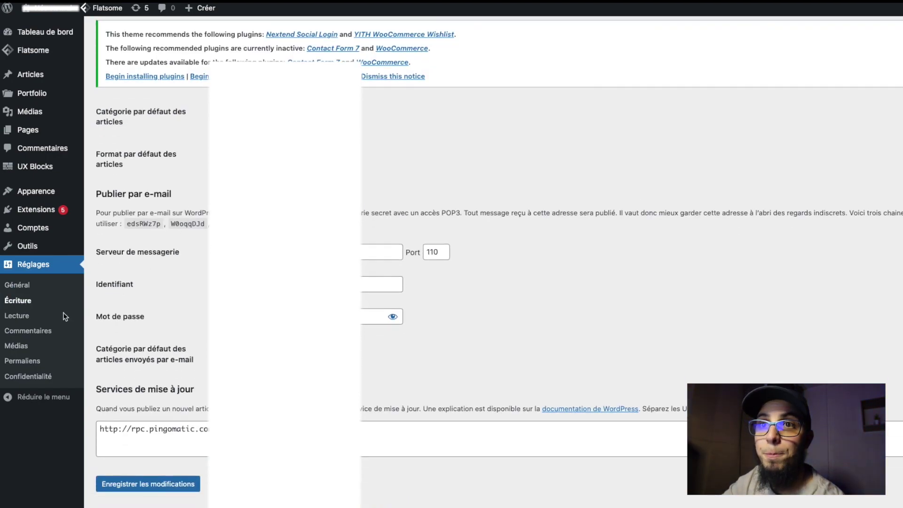
{"action": "left_click", "coordinate": [20, 320]}
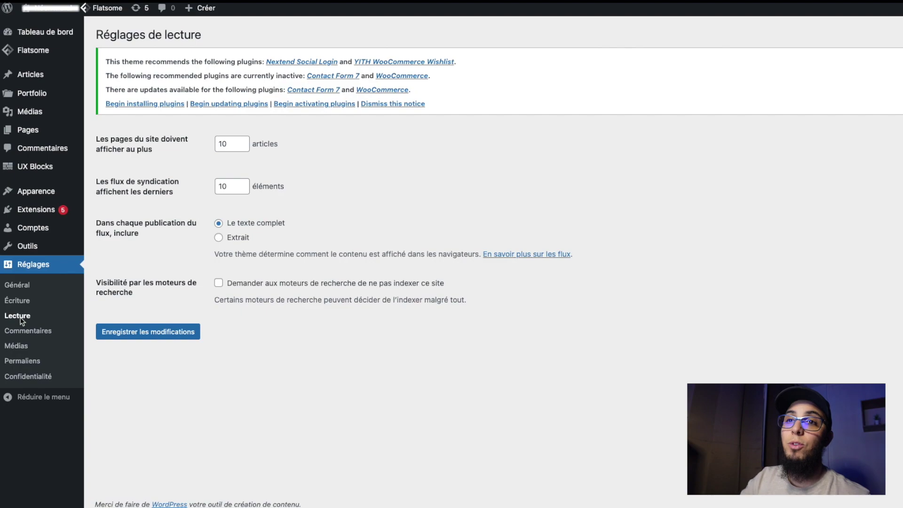
{"action": "left_click_drag", "start_coordinate": [135, 295], "coordinate": [100, 285]}
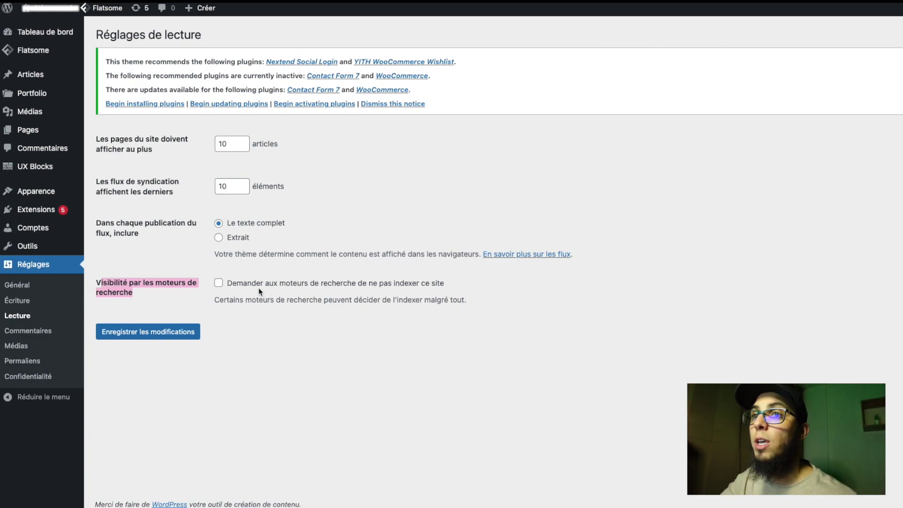
{"action": "left_click", "coordinate": [218, 283]}
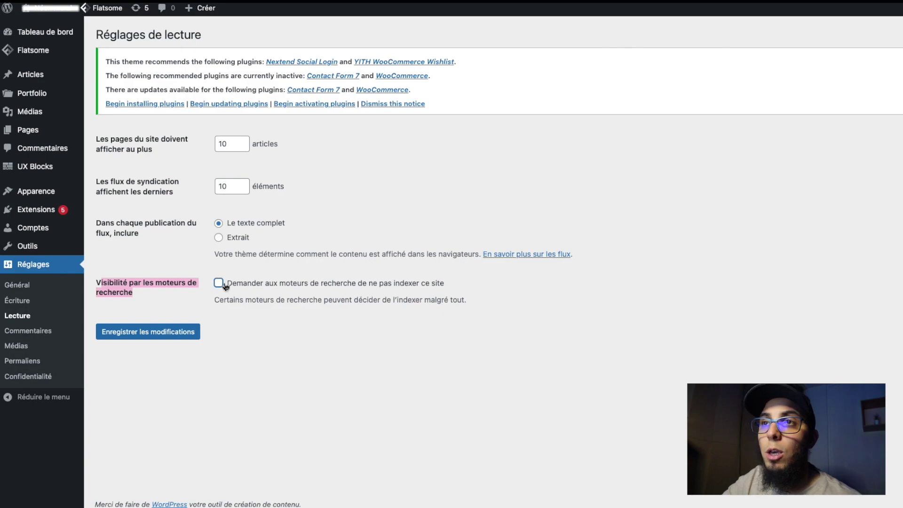
Step: Open the comment settings and look through the publication, moderation and avatar options
{"action": "left_click", "coordinate": [26, 334]}
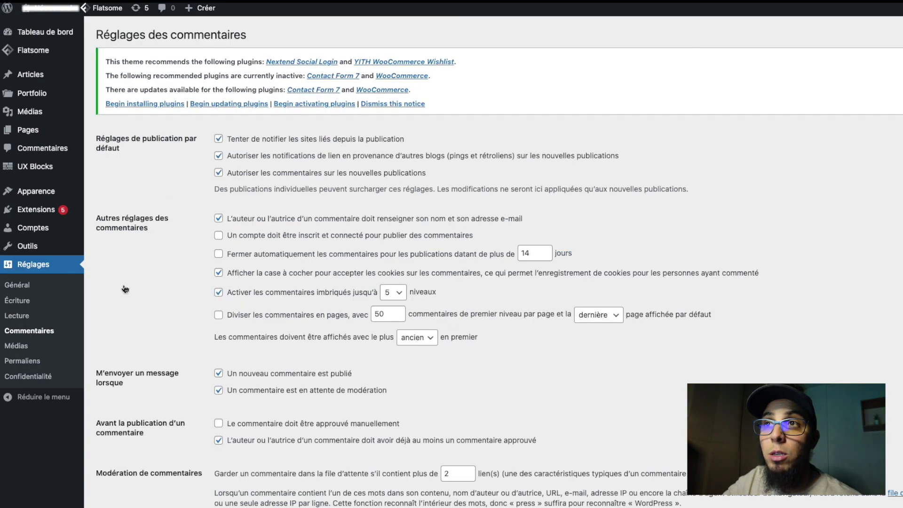
{"action": "scroll", "coordinate": [250, 245], "scroll_direction": "down", "scroll_amount": 5}
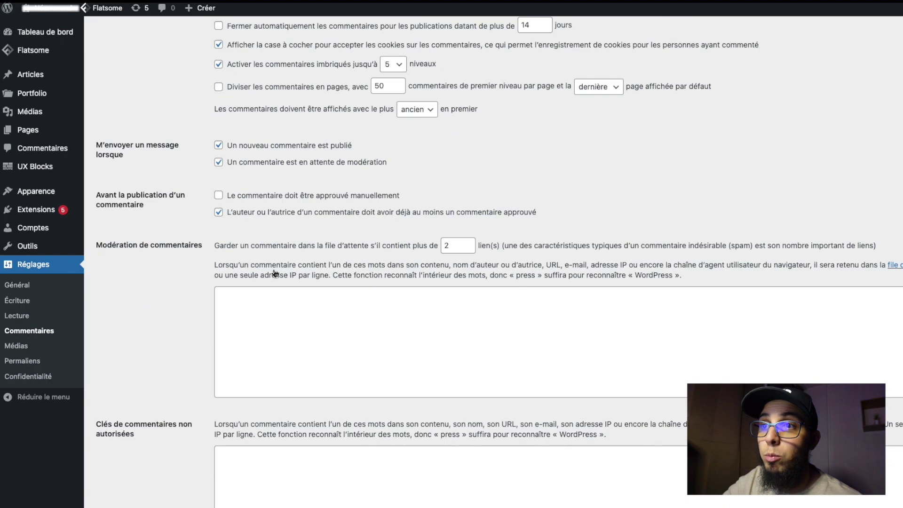
{"action": "scroll", "coordinate": [301, 296], "scroll_direction": "down", "scroll_amount": 8}
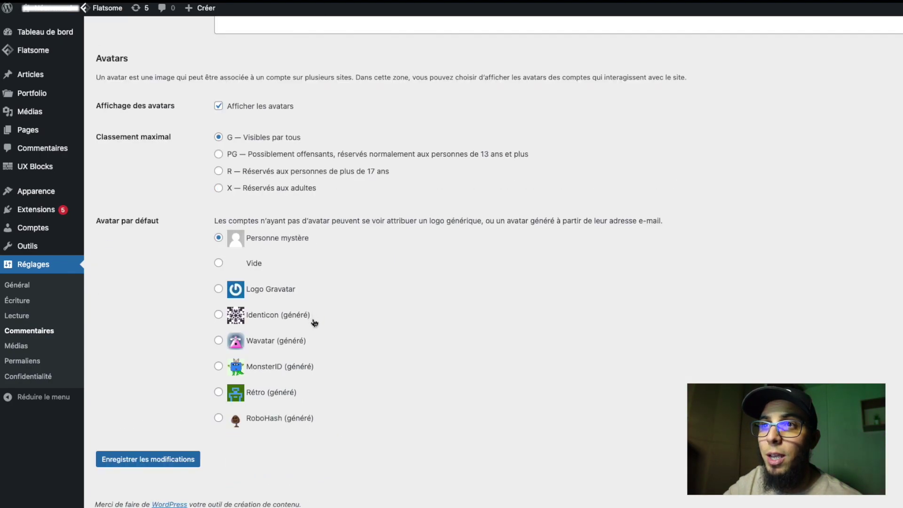
{"action": "scroll", "coordinate": [312, 323], "scroll_direction": "up", "scroll_amount": 1}
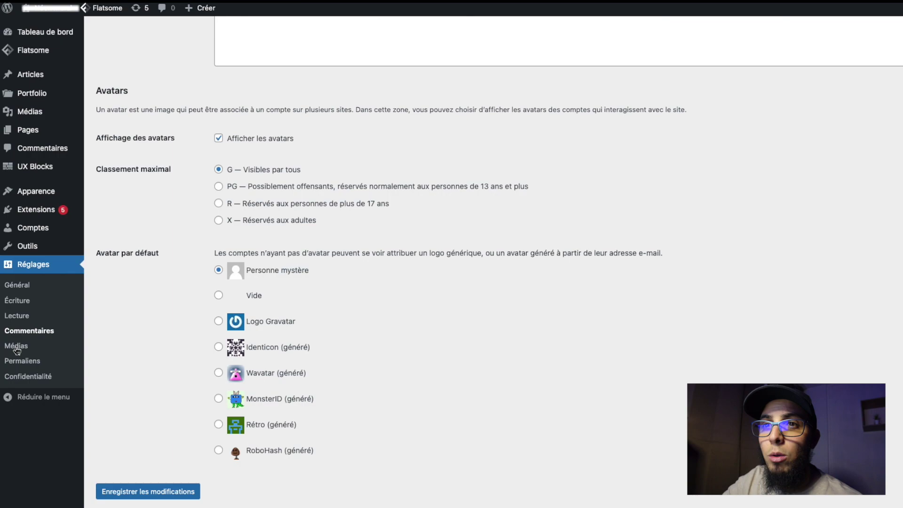
Step: Review the media, permalink and privacy settings pages in turn
{"action": "left_click", "coordinate": [16, 348]}
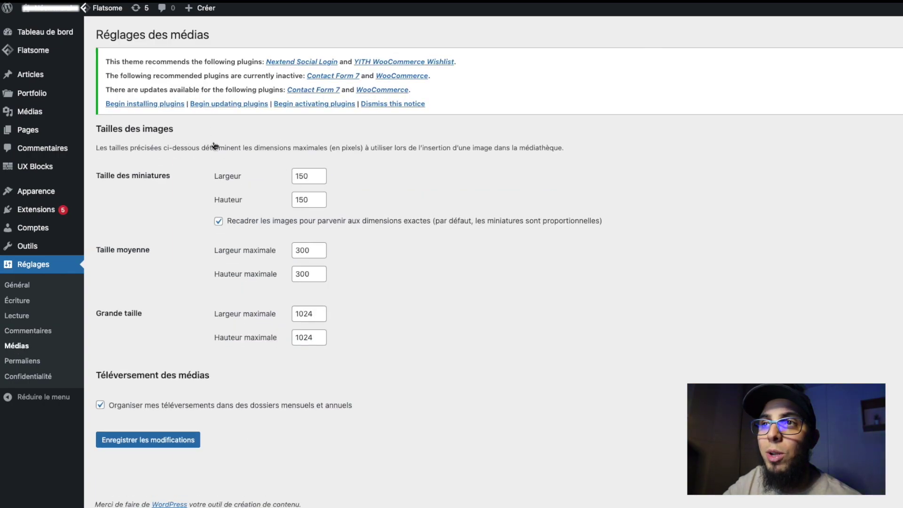
{"action": "left_click", "coordinate": [23, 361]}
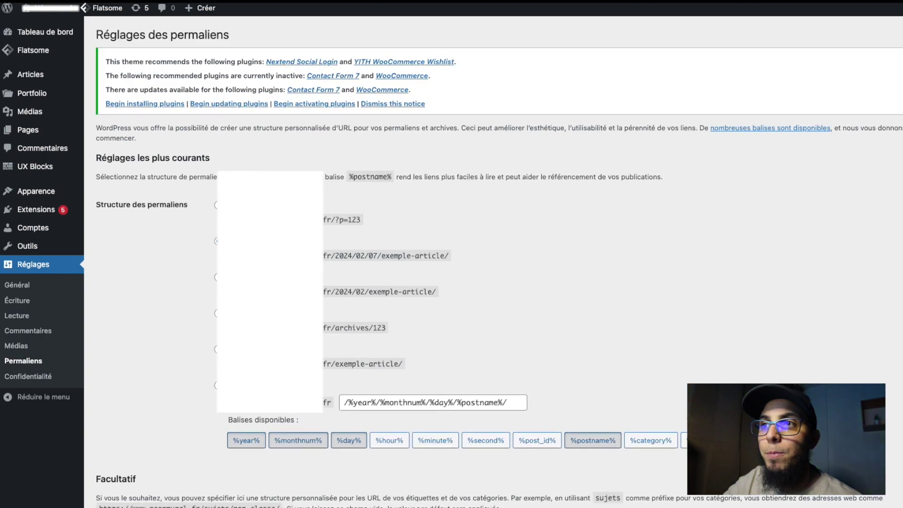
{"action": "scroll", "coordinate": [498, 264], "scroll_direction": "down", "scroll_amount": 1}
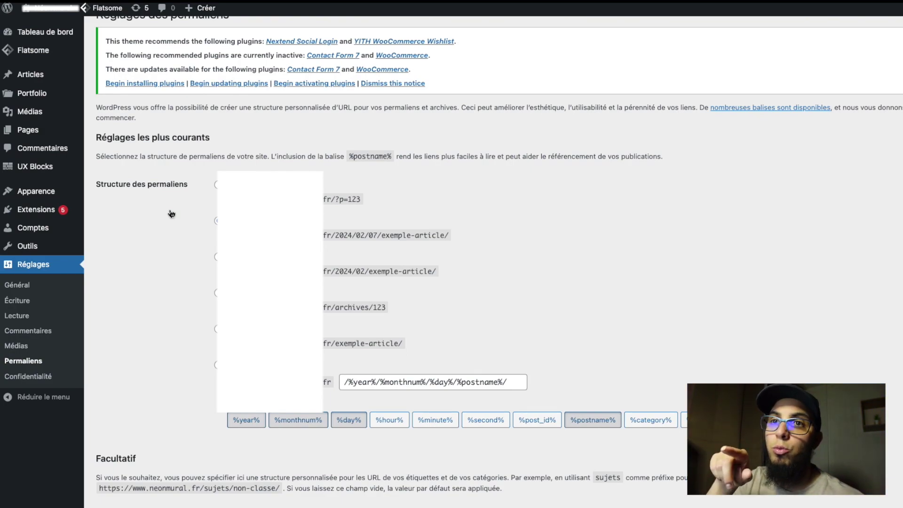
{"action": "left_click", "coordinate": [38, 378]}
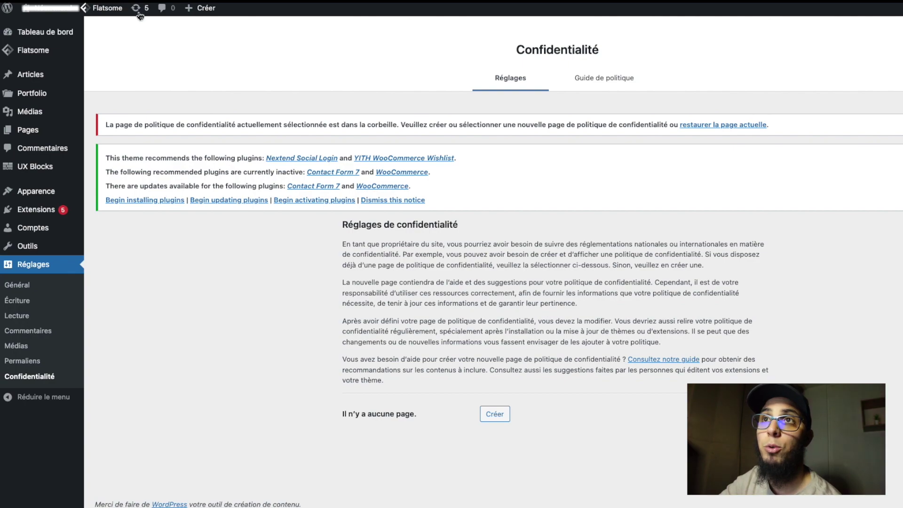
Step: Look through the list of installed extensions and open the Ajouter une extension page
{"action": "left_click", "coordinate": [203, 11]}
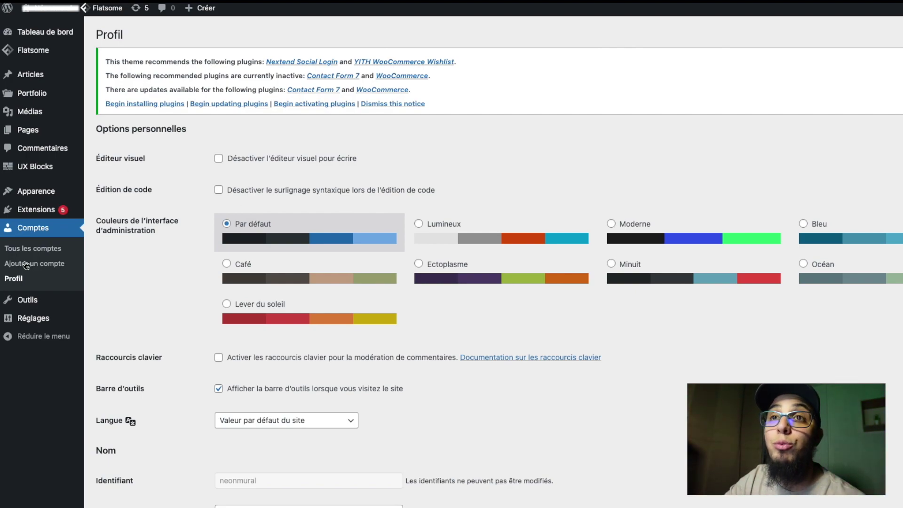
{"action": "left_click", "coordinate": [36, 214]}
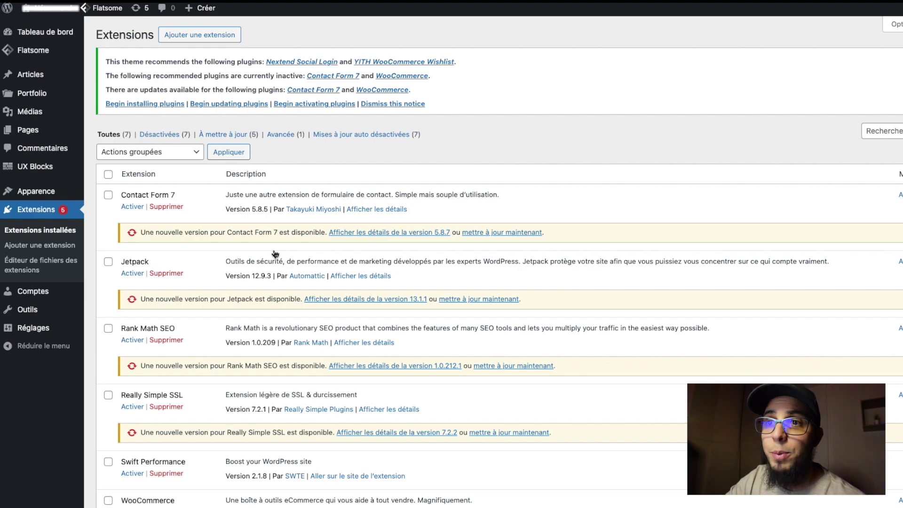
{"action": "scroll", "coordinate": [275, 254], "scroll_direction": "down", "scroll_amount": 1}
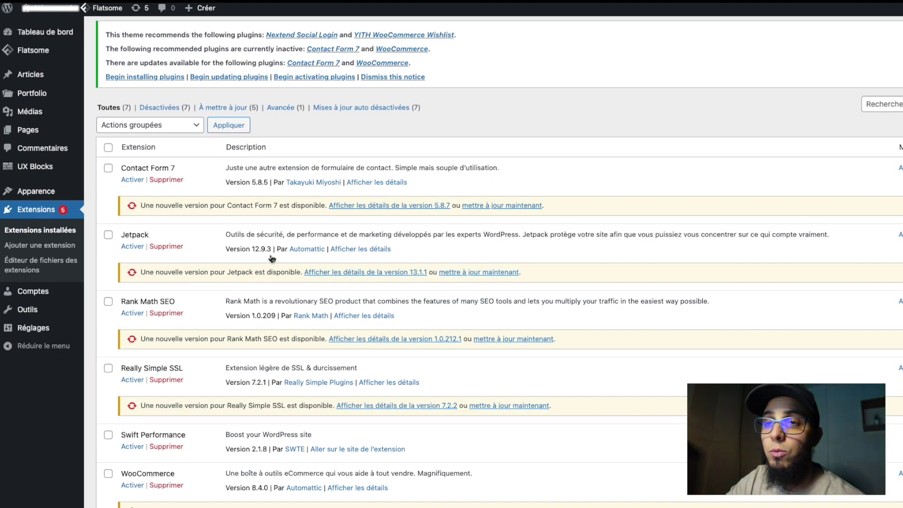
{"action": "scroll", "coordinate": [272, 258], "scroll_direction": "down", "scroll_amount": 3}
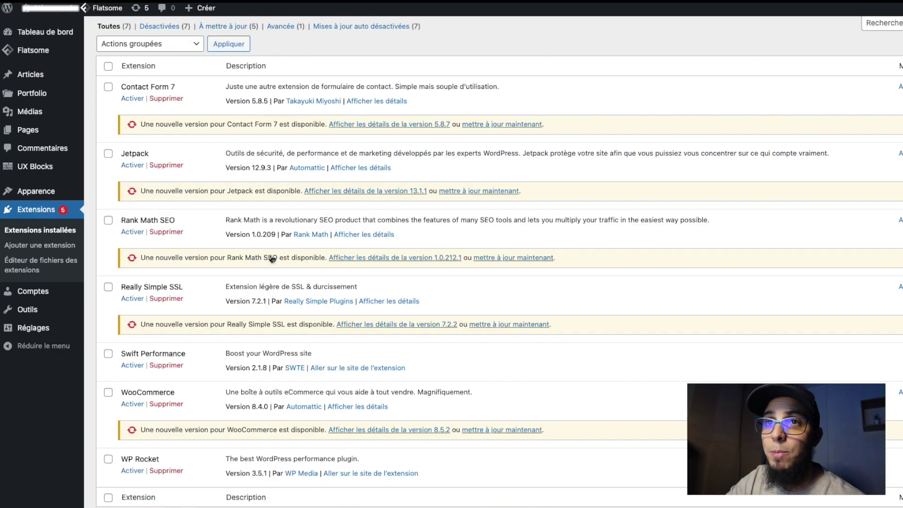
{"action": "left_click", "coordinate": [43, 247]}
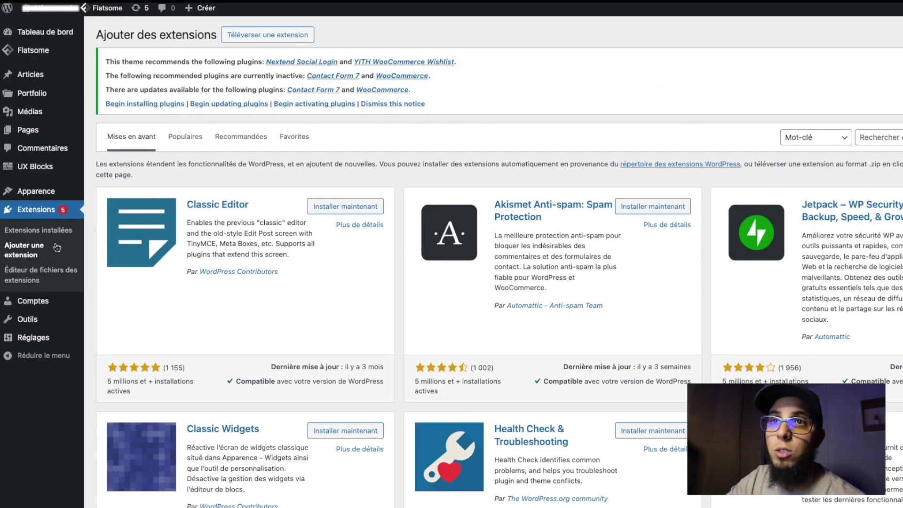
Step: Return to the installed extensions and examine the entries from Contact Form 7 to WP Rocket
{"action": "left_click", "coordinate": [42, 235]}
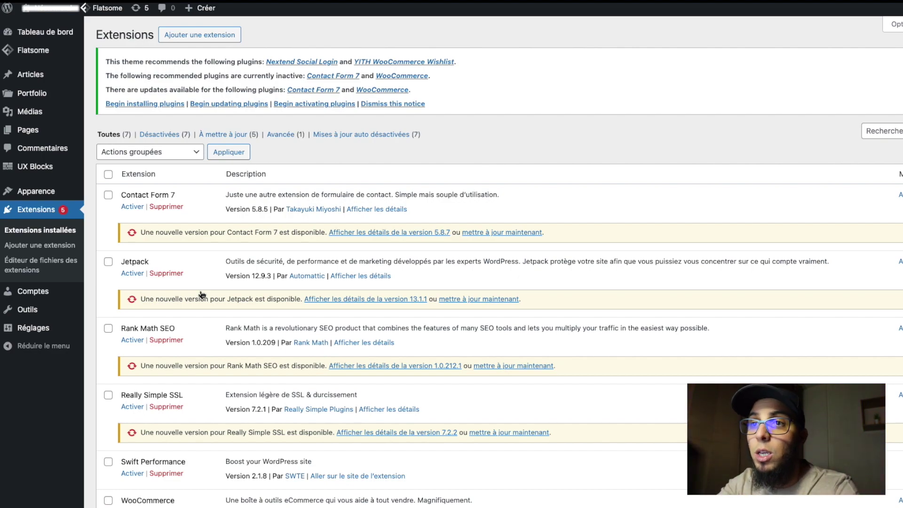
{"action": "scroll", "coordinate": [203, 295], "scroll_direction": "down", "scroll_amount": 4}
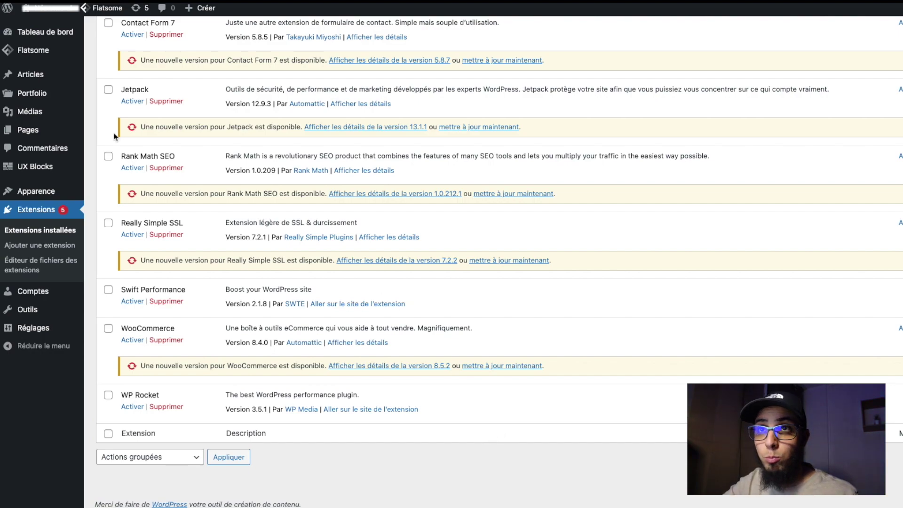
{"action": "mouse_move", "coordinate": [51, 137]}
{"action": "scroll", "coordinate": [113, 221], "scroll_direction": "up", "scroll_amount": 4}
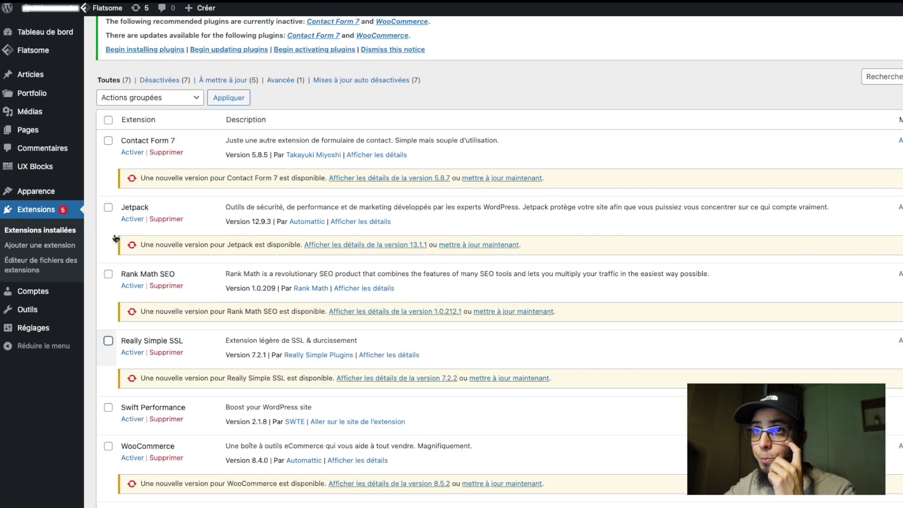
{"action": "scroll", "coordinate": [115, 238], "scroll_direction": "down", "scroll_amount": 2}
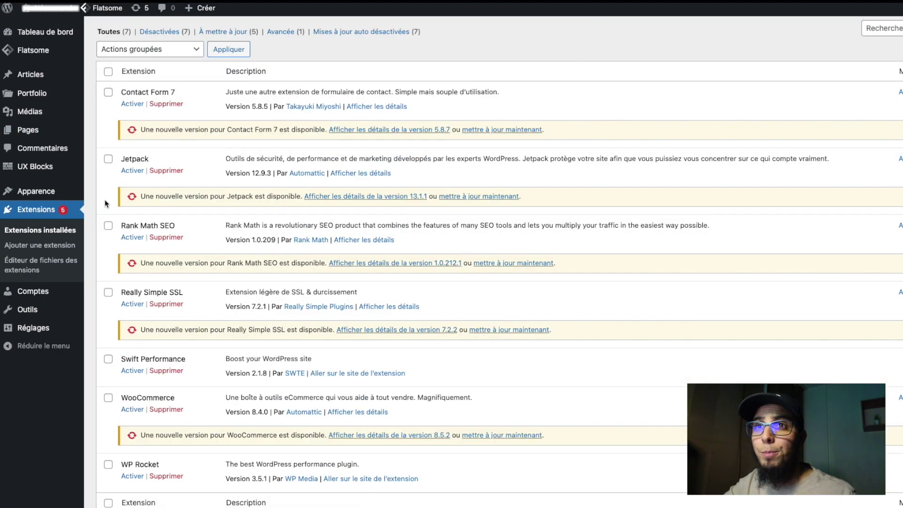
Step: Activate the Contact Form 7 and Jetpack extensions from the installed list
{"action": "left_click", "coordinate": [133, 104]}
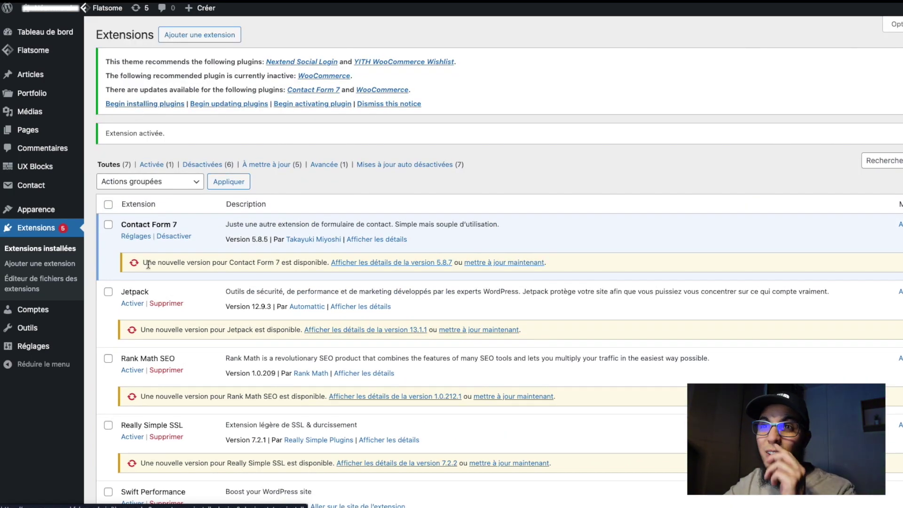
{"action": "left_click", "coordinate": [137, 303]}
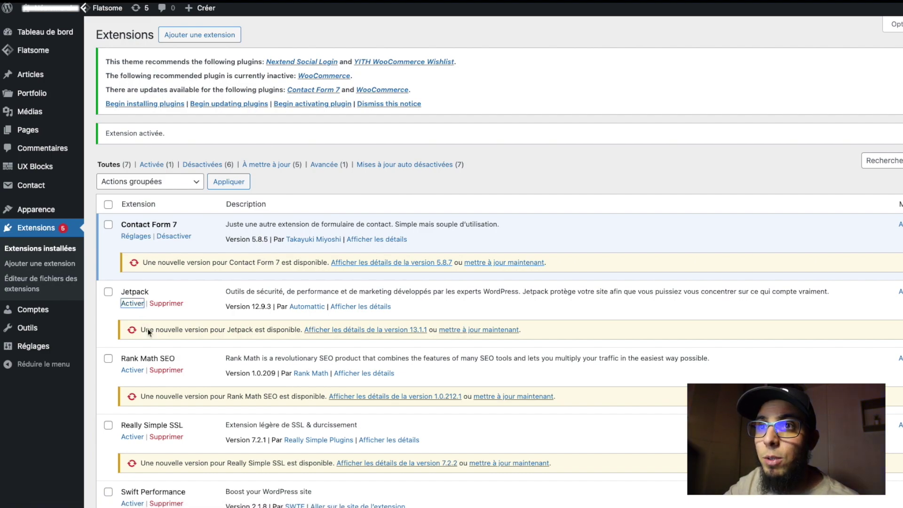
{"action": "scroll", "coordinate": [144, 331], "scroll_direction": "down", "scroll_amount": 1}
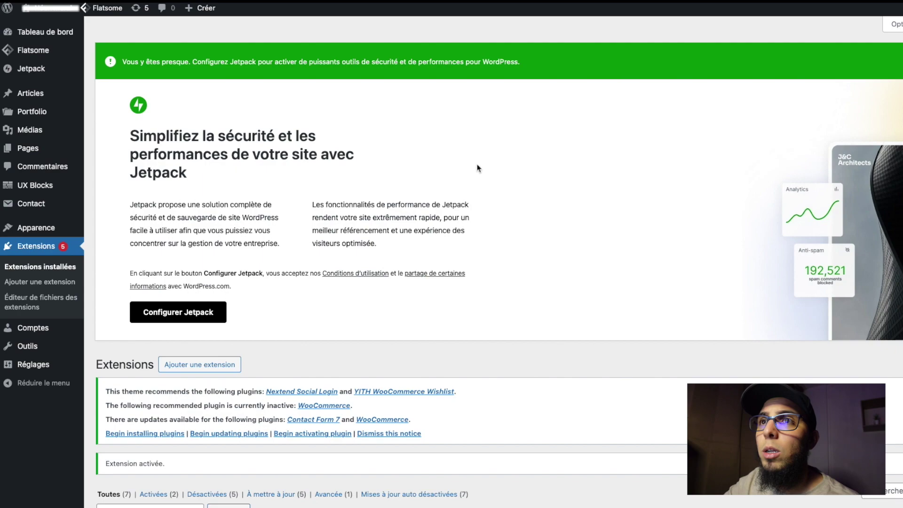
Step: Activate the Rank Math SEO extension, skip connecting an account and leave its setup wizard for the installed extensions list
{"action": "scroll", "coordinate": [249, 230], "scroll_direction": "down", "scroll_amount": 9}
{"action": "left_click", "coordinate": [132, 331]}
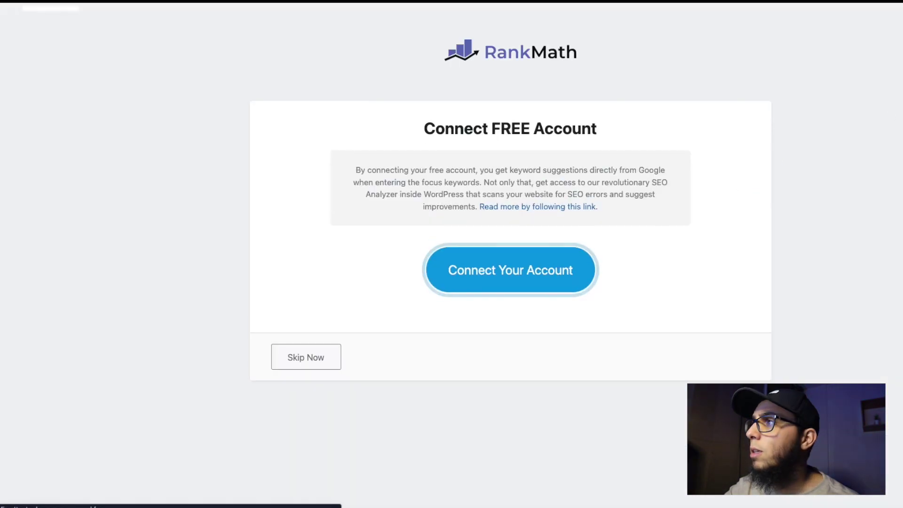
{"action": "left_click", "coordinate": [319, 371]}
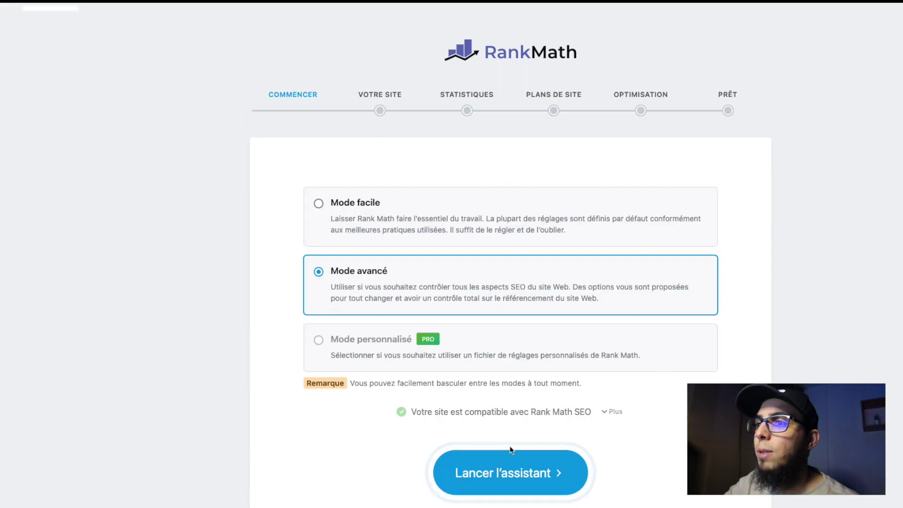
{"action": "scroll", "coordinate": [325, 376], "scroll_direction": "down", "scroll_amount": 3}
{"action": "key", "text": "Return"}
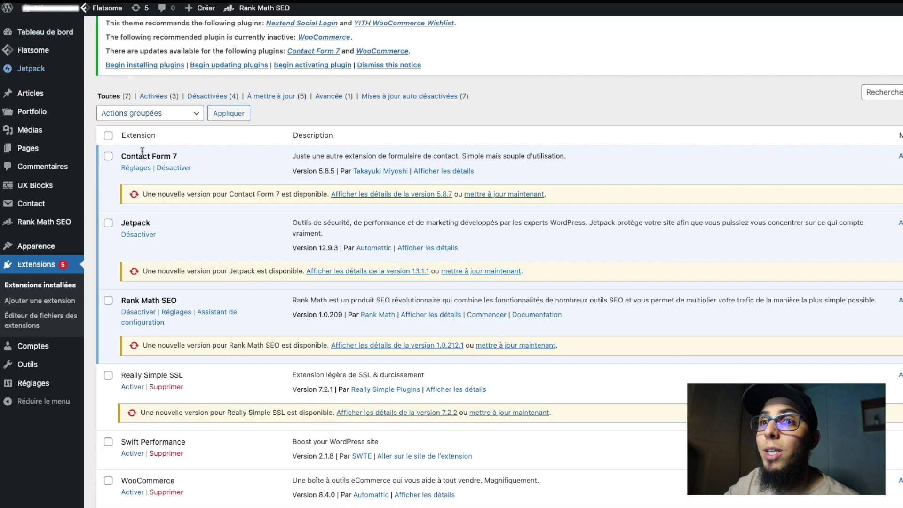
Step: Activate the Really Simple SSL extension, dismiss its SSL setup dialog and return to the installed extensions list
{"action": "scroll", "coordinate": [202, 270], "scroll_direction": "down", "scroll_amount": 1}
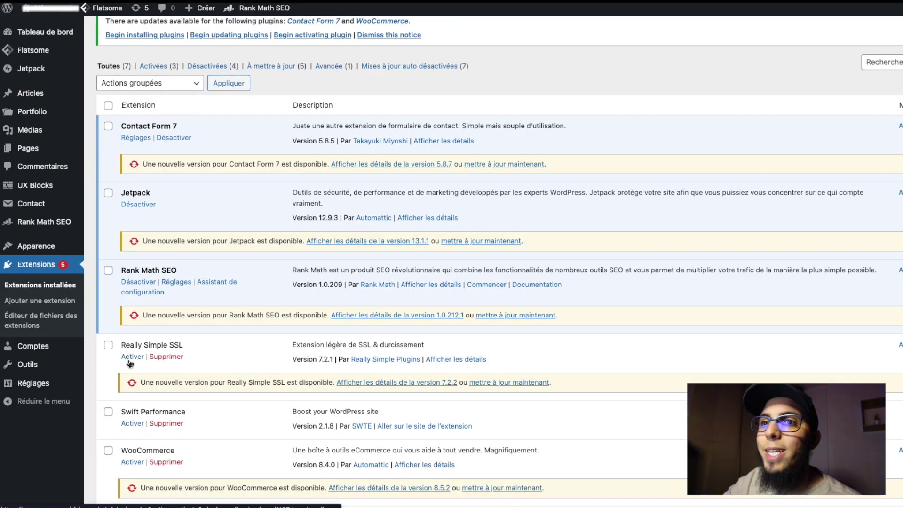
{"action": "left_click", "coordinate": [135, 361]}
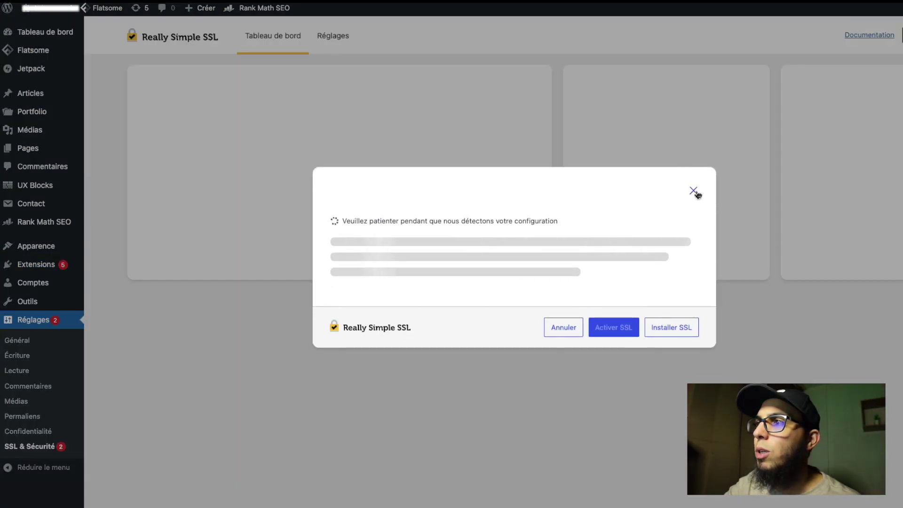
{"action": "left_click", "coordinate": [693, 178]}
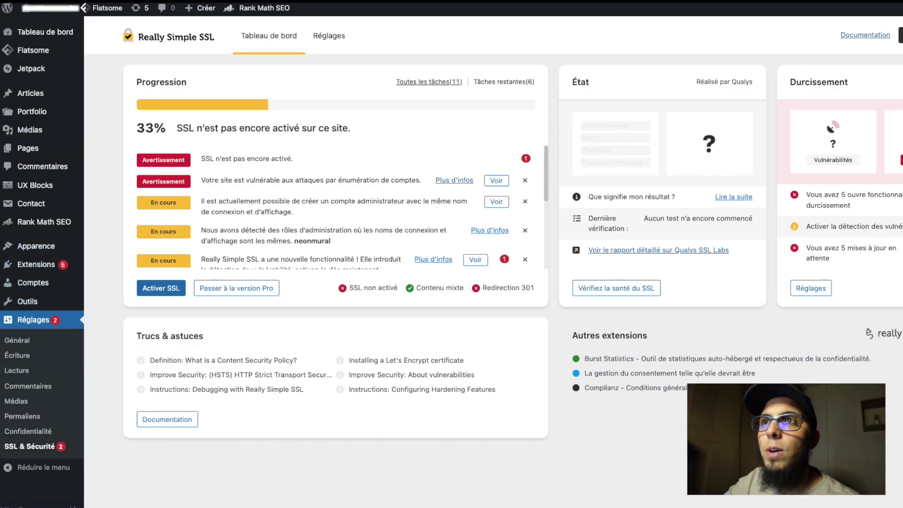
{"action": "left_click", "coordinate": [36, 264]}
{"action": "scroll", "coordinate": [188, 302], "scroll_direction": "down", "scroll_amount": 2}
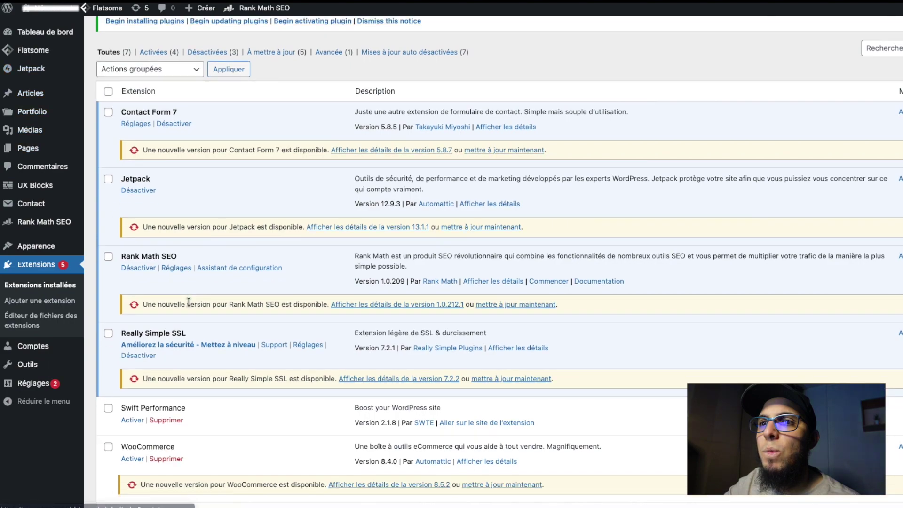
{"action": "scroll", "coordinate": [189, 301], "scroll_direction": "down", "scroll_amount": 2}
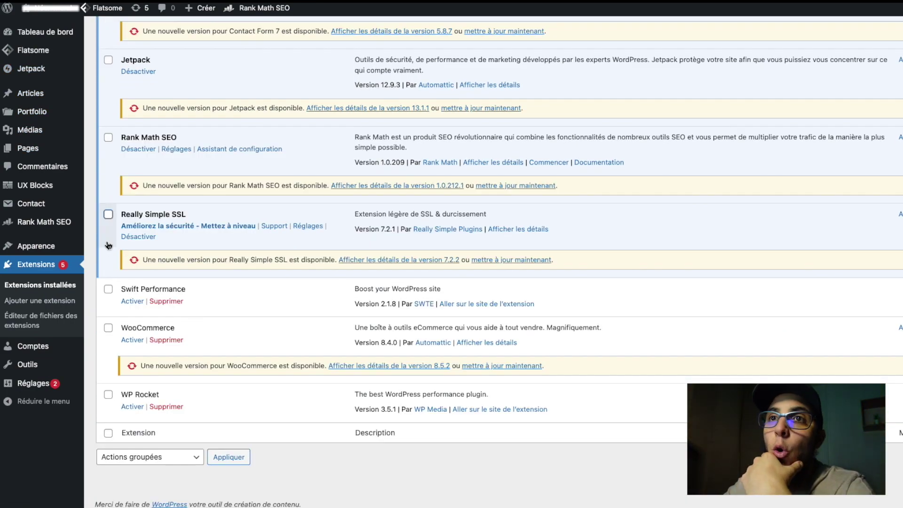
Step: Create a new page titled "Accueil", dismissing the block editor welcome guide, publish it and return to the pages list
{"action": "mouse_move", "coordinate": [51, 148]}
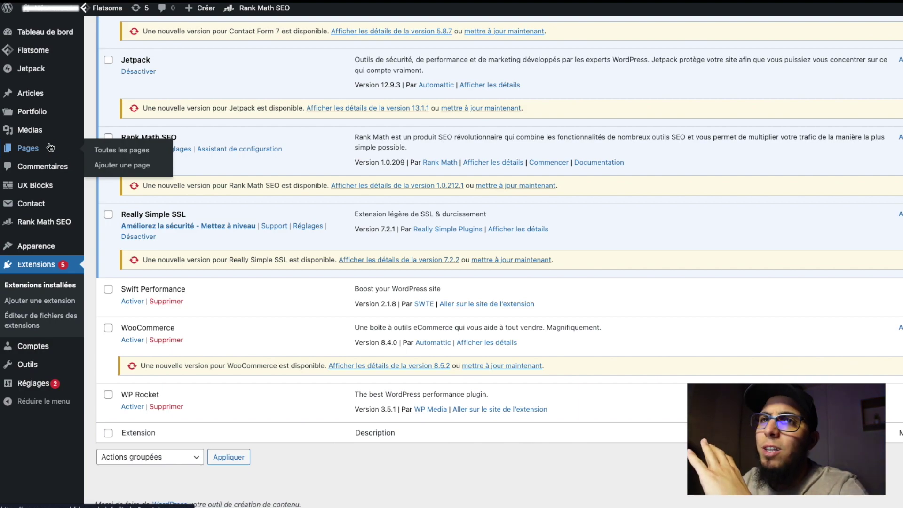
{"action": "left_click", "coordinate": [149, 166]}
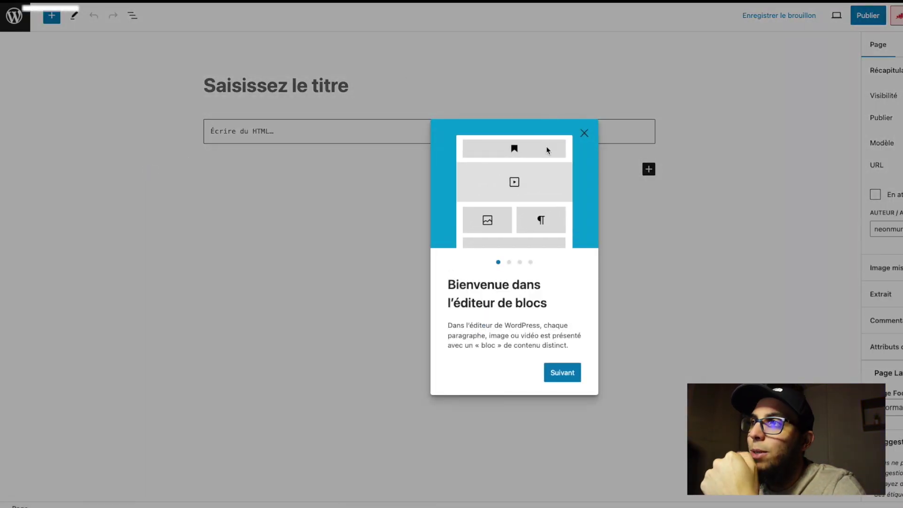
{"action": "left_click", "coordinate": [584, 133]}
{"action": "left_click", "coordinate": [291, 91]}
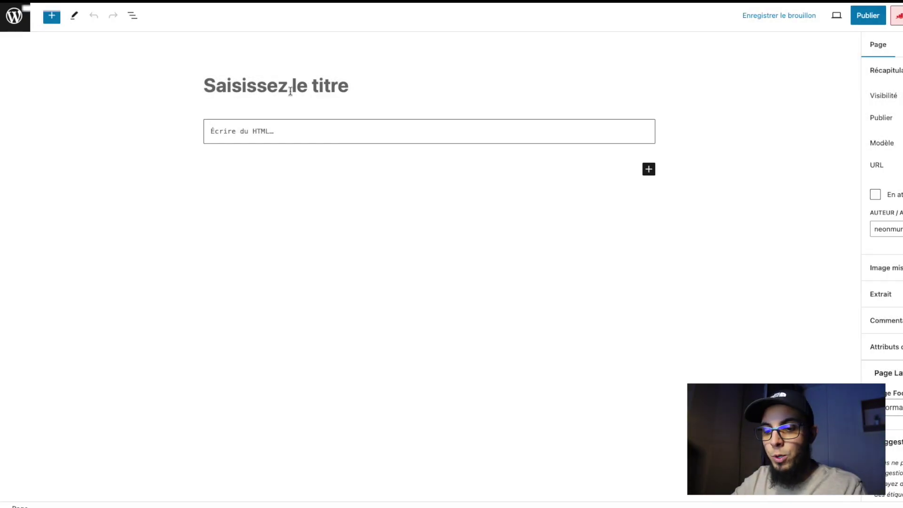
{"action": "type", "text": "Accuei"}
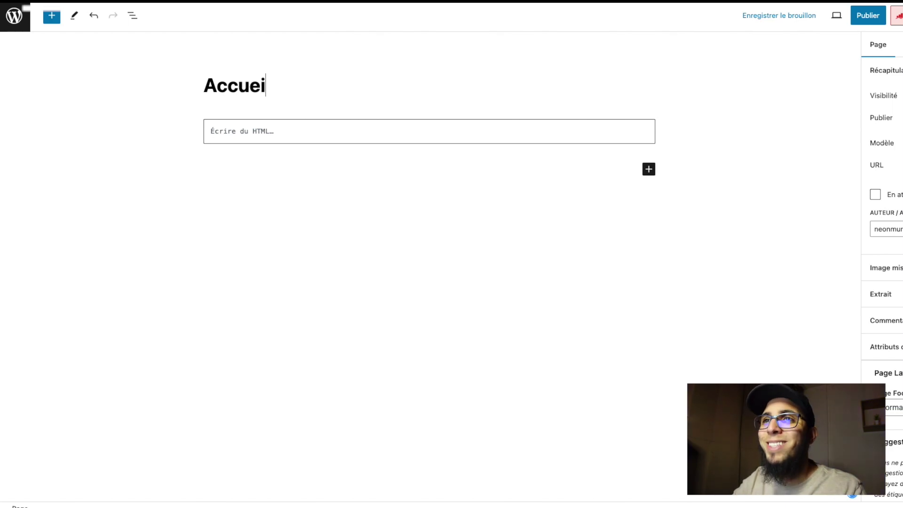
{"action": "type", "text": "l"}
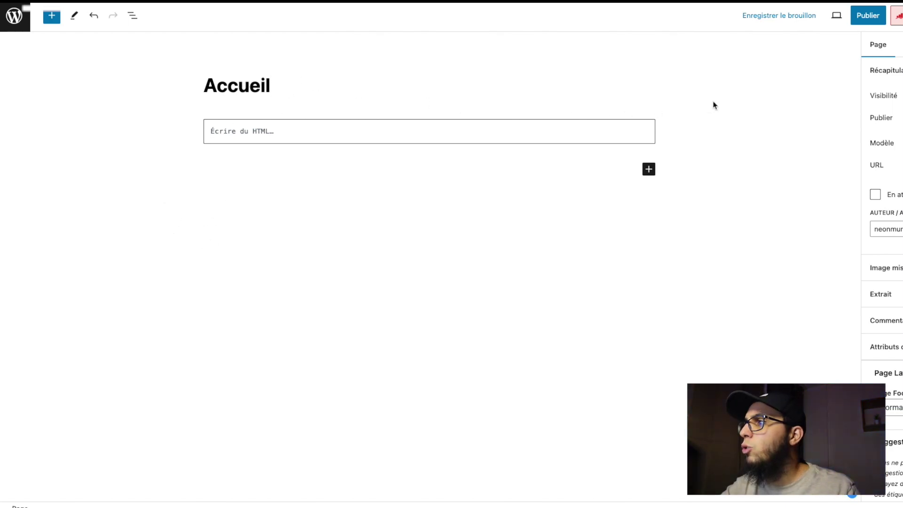
{"action": "left_click", "coordinate": [874, 15]}
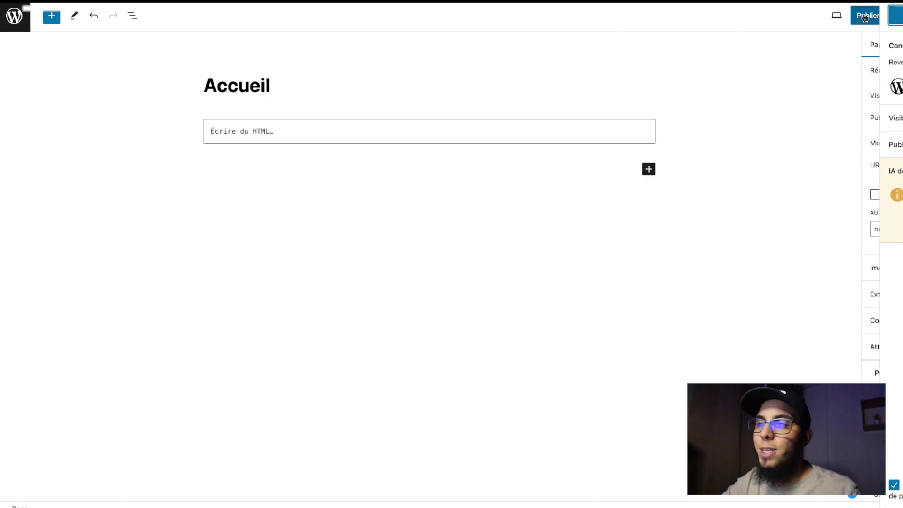
{"action": "left_click", "coordinate": [896, 15]}
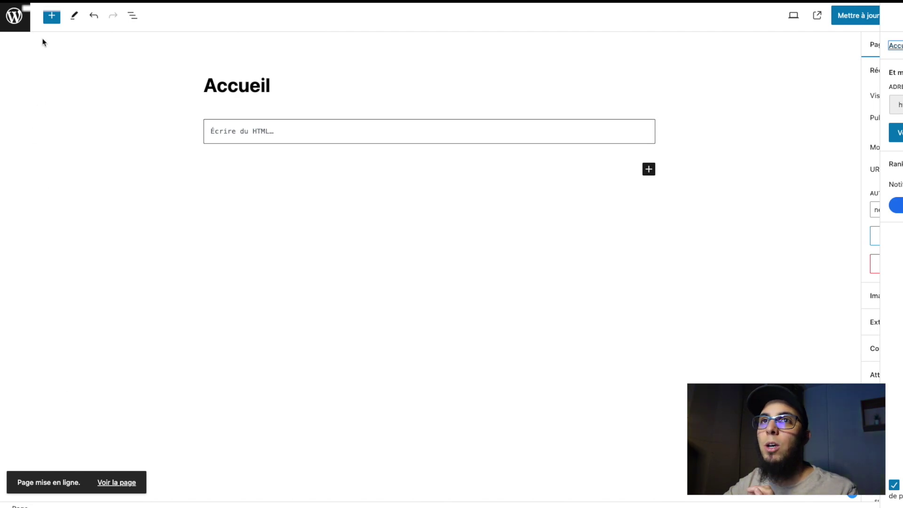
{"action": "left_click", "coordinate": [15, 17]}
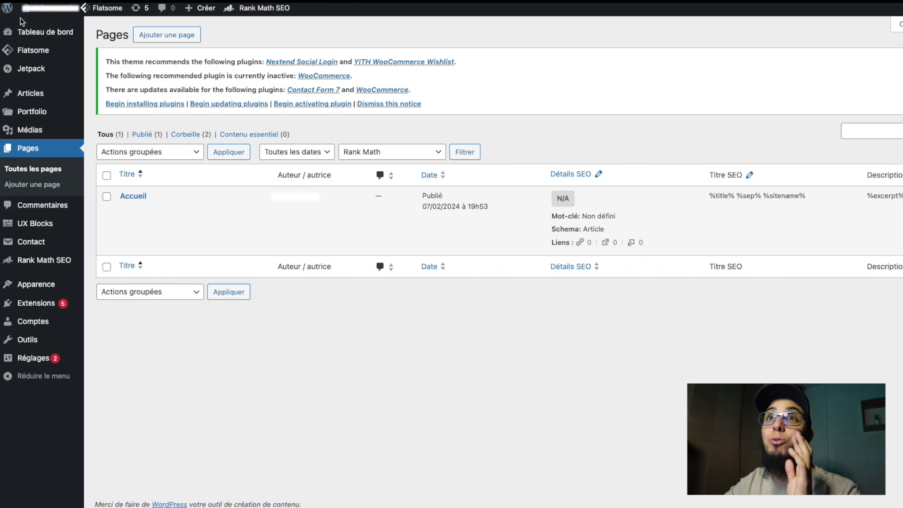
Step: Create and publish a page titled "Contact" from the pages list, and return to the list
{"action": "mouse_move", "coordinate": [13, 12]}
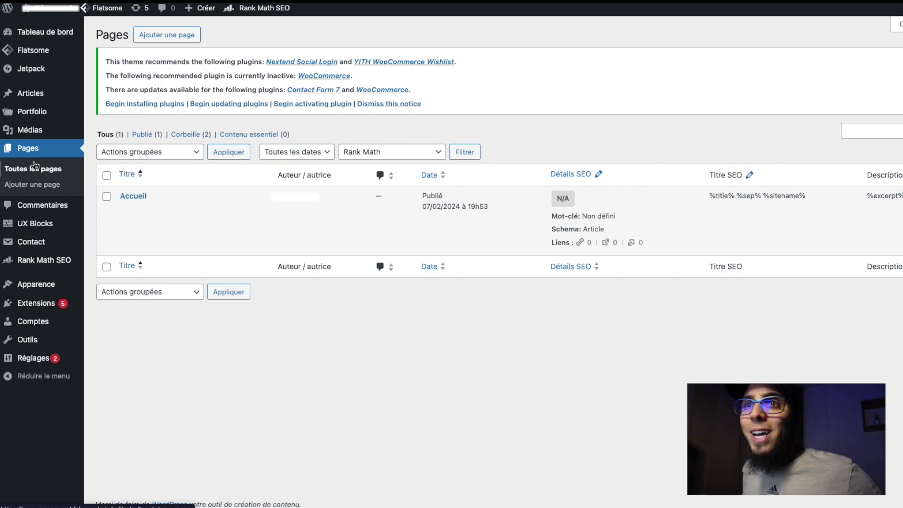
{"action": "left_click", "coordinate": [35, 165]}
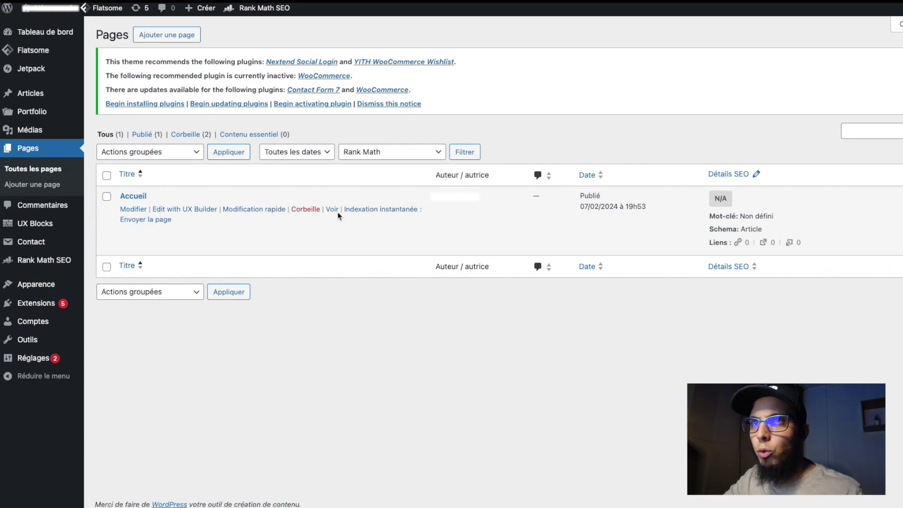
{"action": "left_click", "coordinate": [167, 40]}
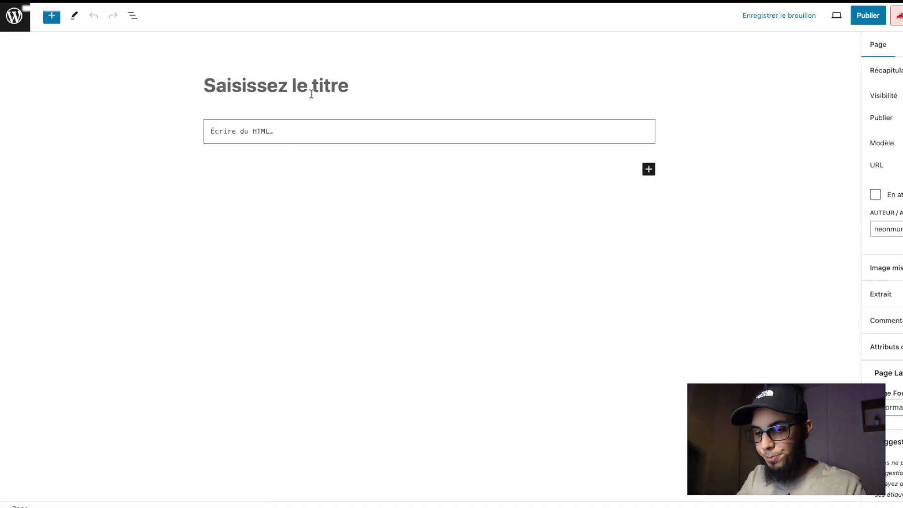
{"action": "type", "text": "Contact"}
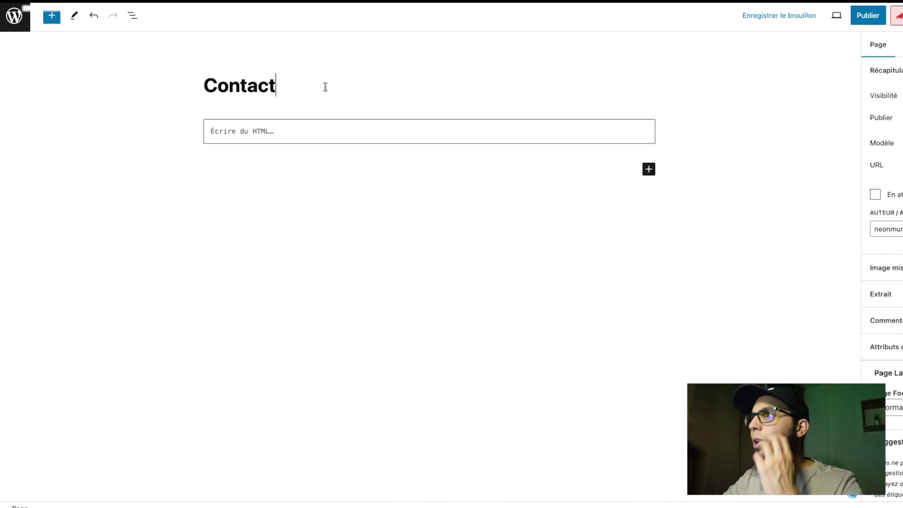
{"action": "left_click", "coordinate": [868, 16]}
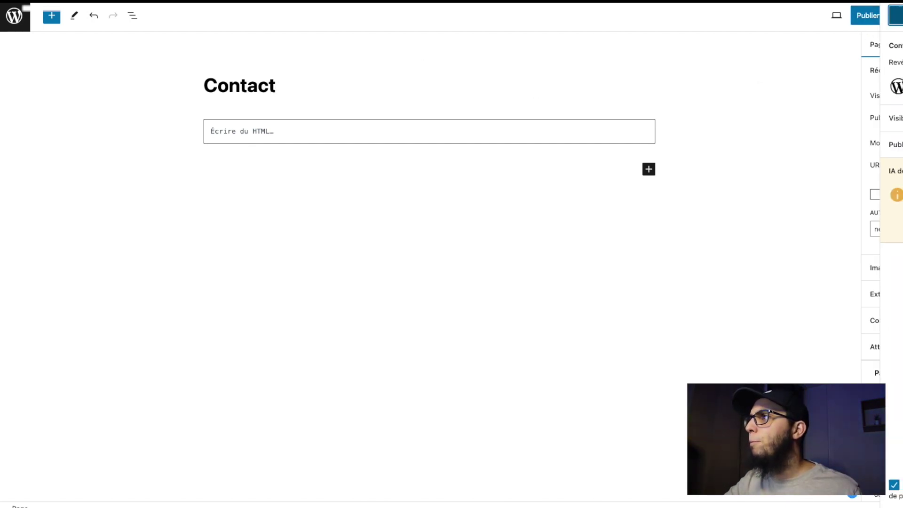
{"action": "left_click", "coordinate": [895, 15]}
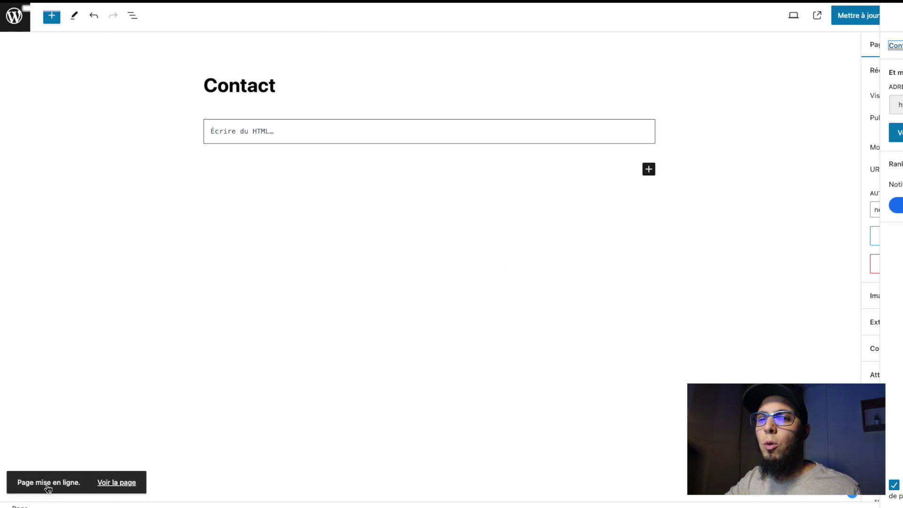
{"action": "left_click", "coordinate": [14, 17]}
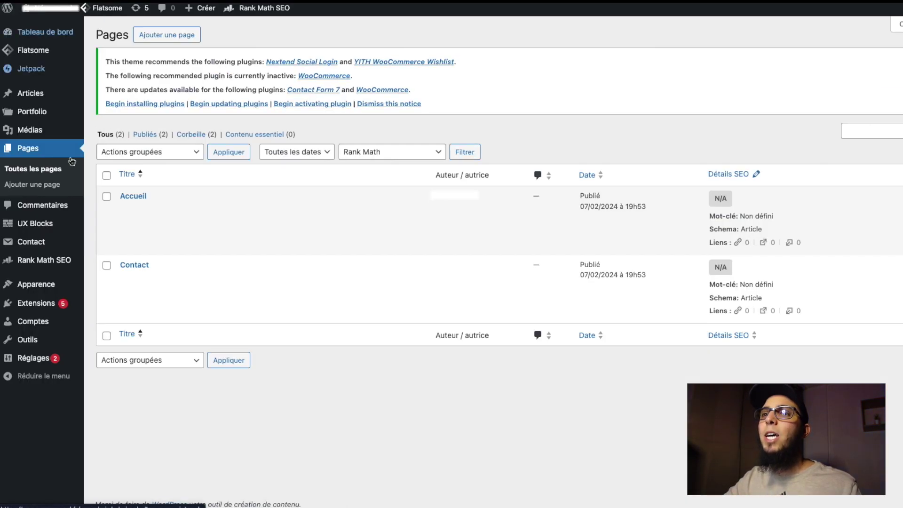
Step: Add a page titled "A propos", publish it and go back to the pages list
{"action": "left_click", "coordinate": [160, 35]}
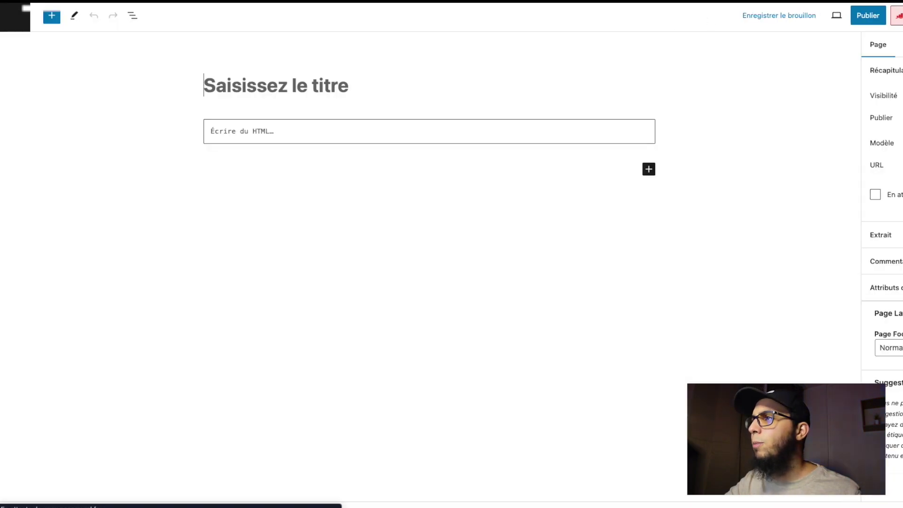
{"action": "left_click", "coordinate": [306, 83]}
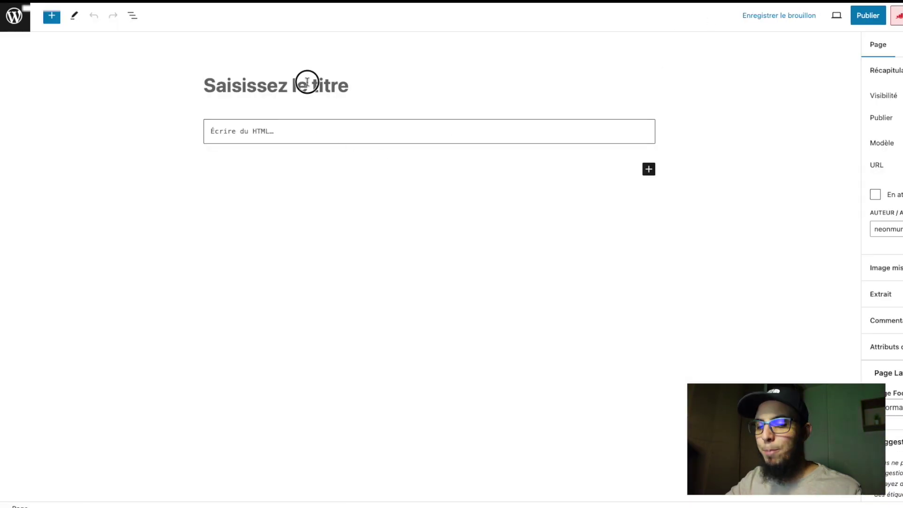
{"action": "type", "text": "A propos"}
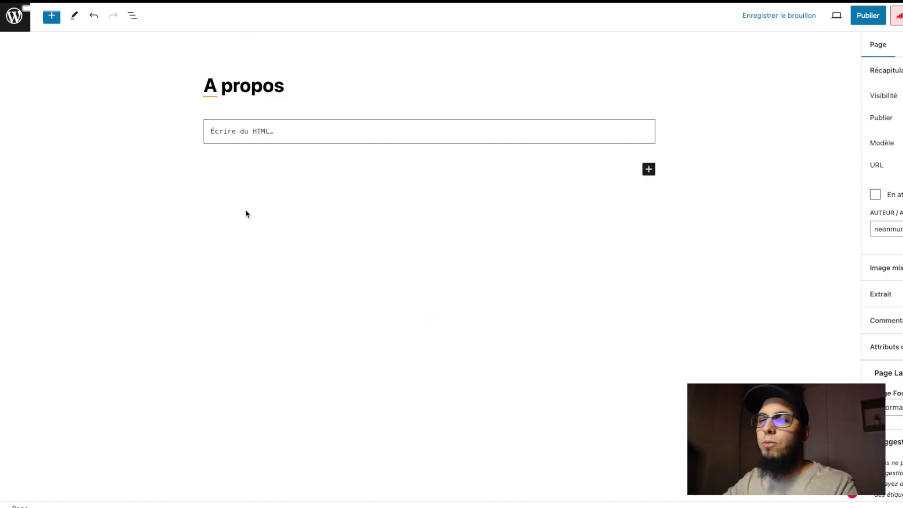
{"action": "left_click", "coordinate": [867, 15]}
{"action": "left_click", "coordinate": [896, 15]}
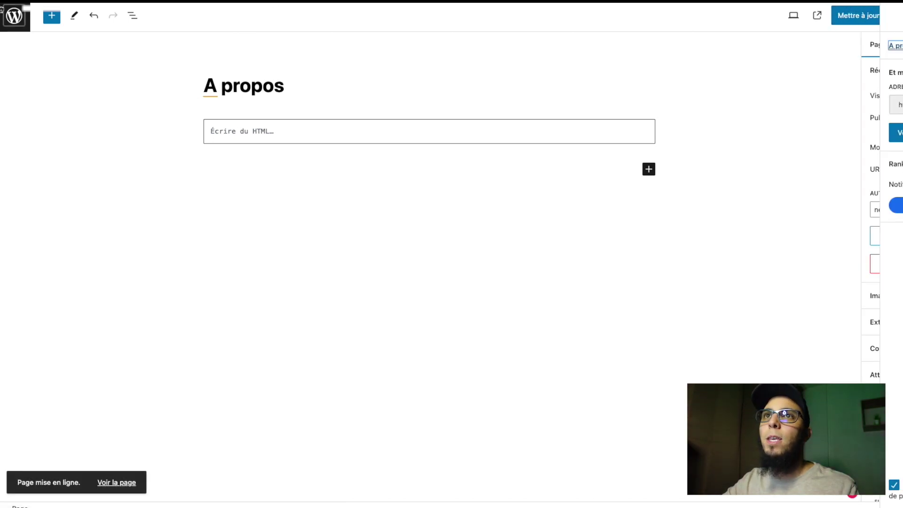
{"action": "left_click", "coordinate": [7, 16]}
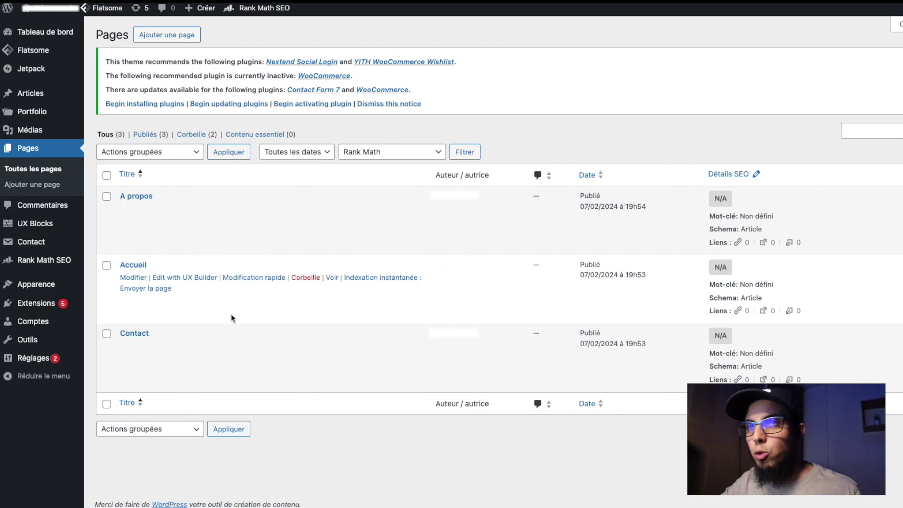
Step: Add another page titled "Nos services" and publish it
{"action": "left_click", "coordinate": [172, 42]}
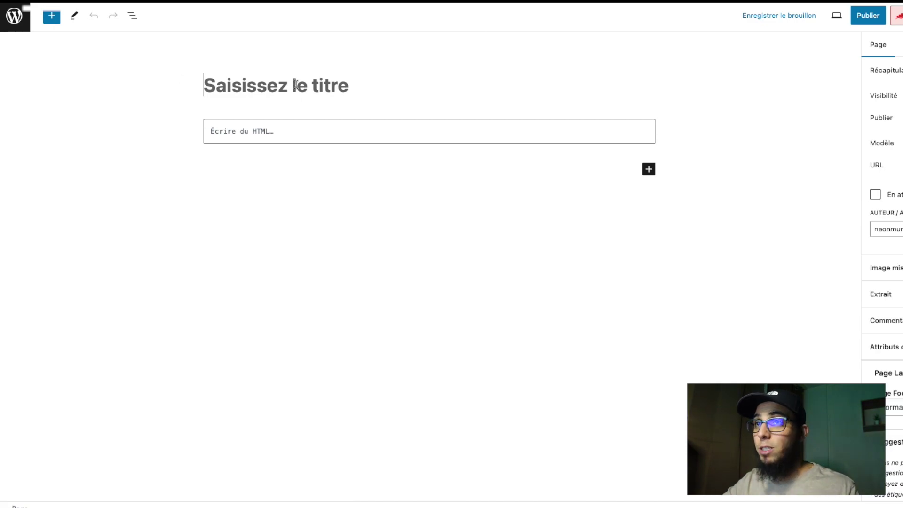
{"action": "type", "text": "N"}
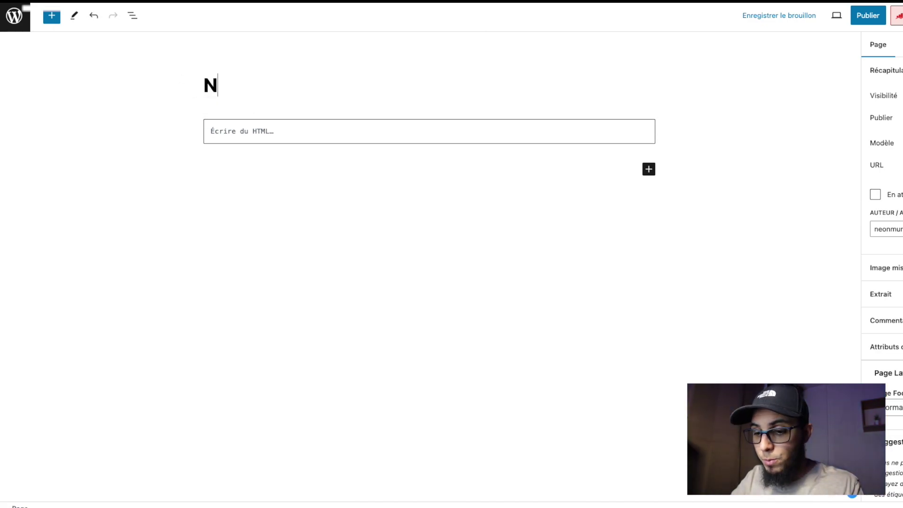
{"action": "type", "text": "os services"}
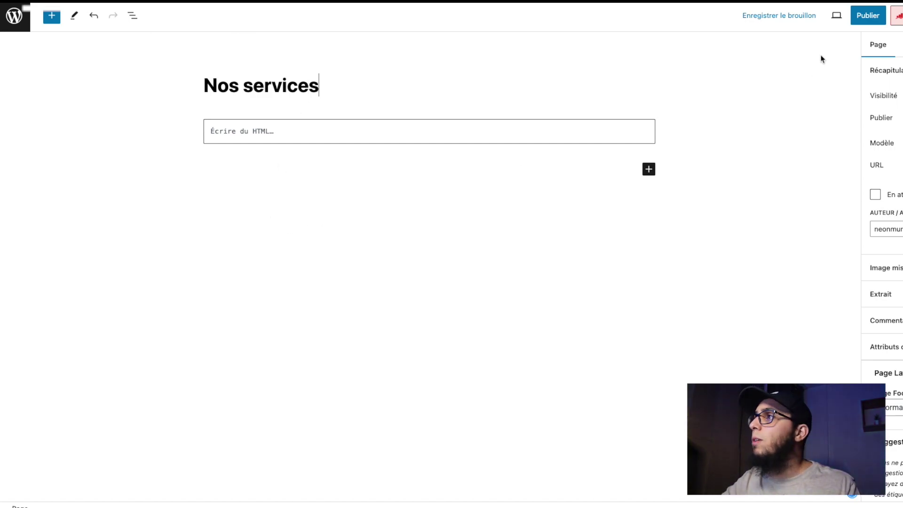
{"action": "left_click", "coordinate": [868, 15]}
{"action": "left_click", "coordinate": [896, 16]}
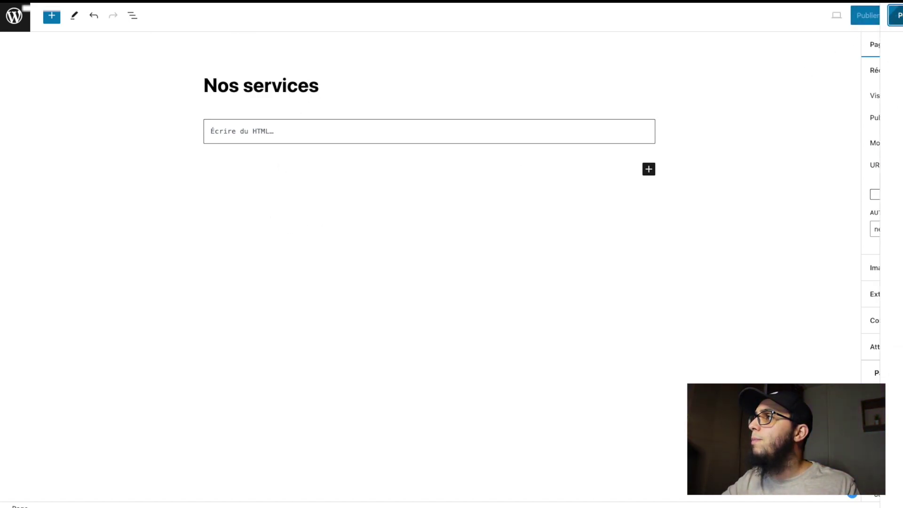
Step: Leave the page editor and create a navigation menu named "Menu principal", assigned to the "Menu principal" display location
{"action": "left_click", "coordinate": [15, 19]}
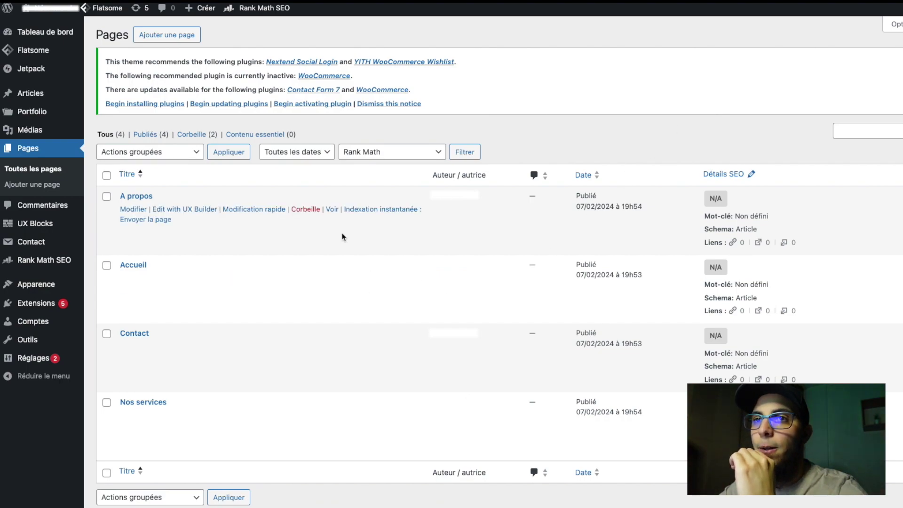
{"action": "mouse_move", "coordinate": [33, 291]}
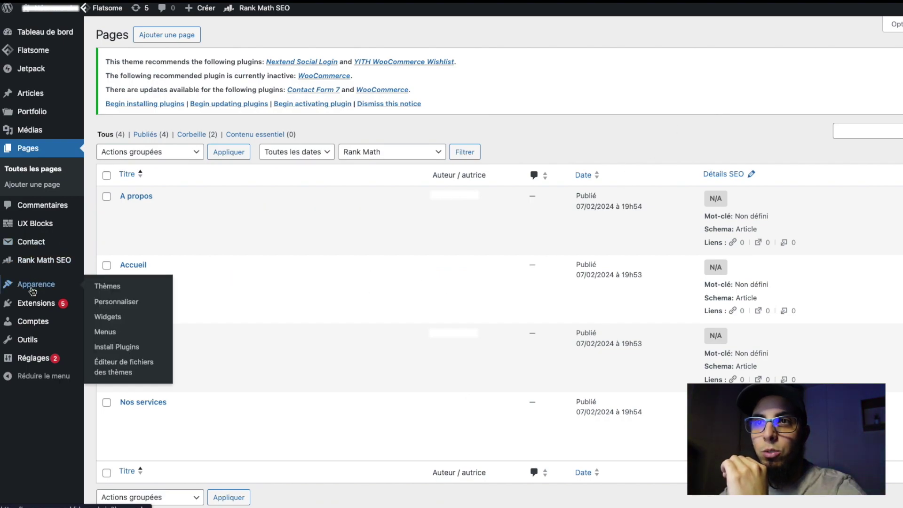
{"action": "left_click", "coordinate": [106, 335]}
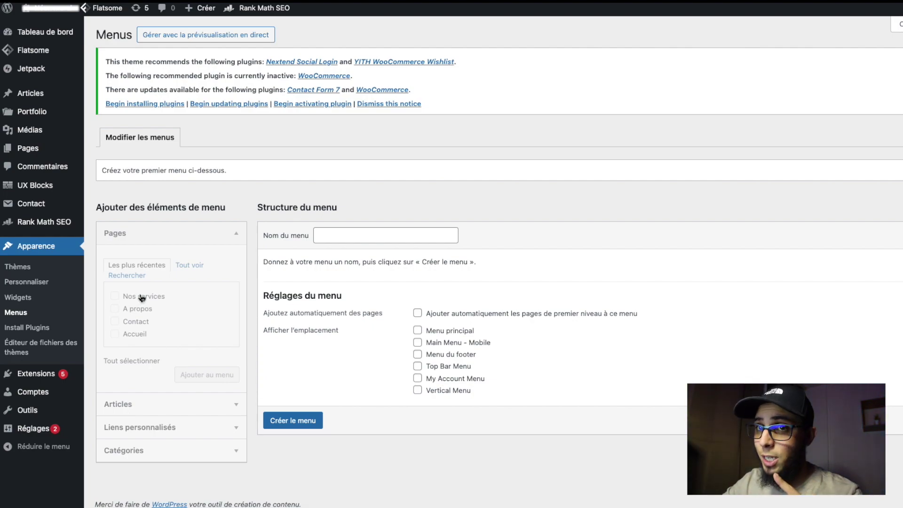
{"action": "left_click", "coordinate": [348, 240]}
{"action": "left_click", "coordinate": [285, 242]}
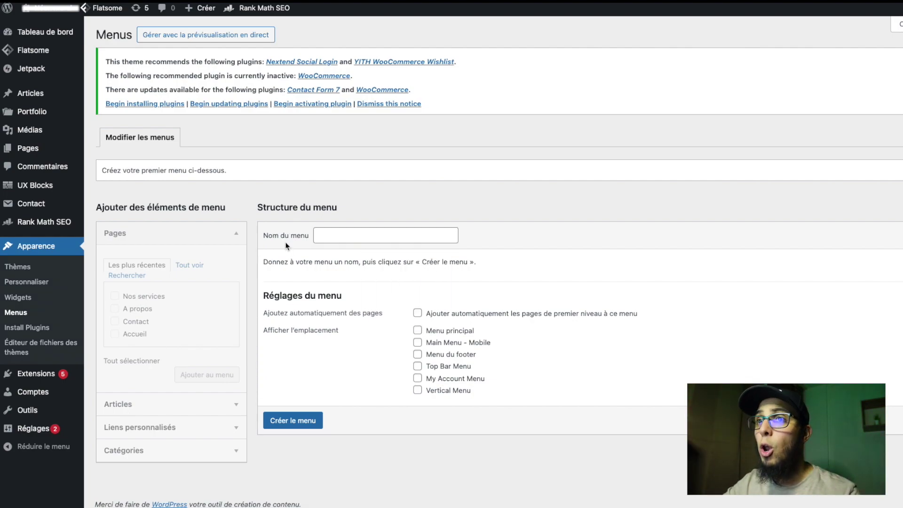
{"action": "left_click", "coordinate": [344, 238]}
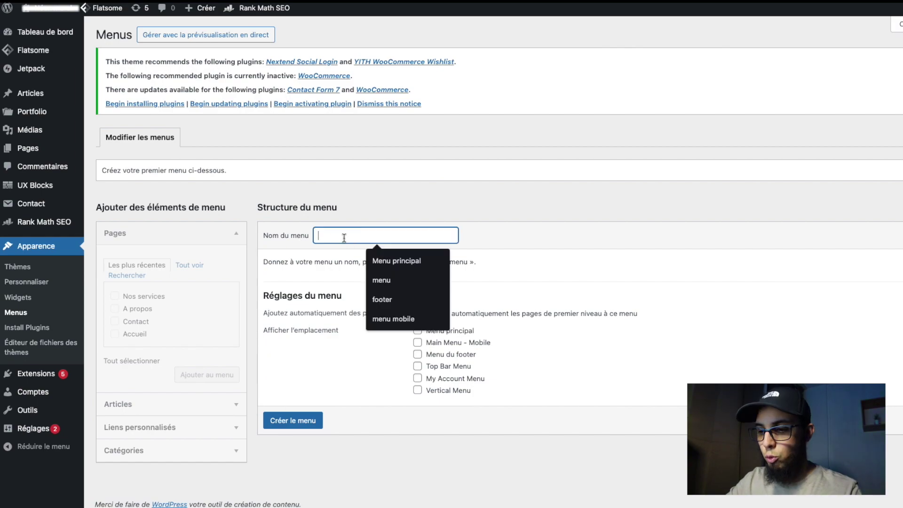
{"action": "left_click", "coordinate": [425, 261]}
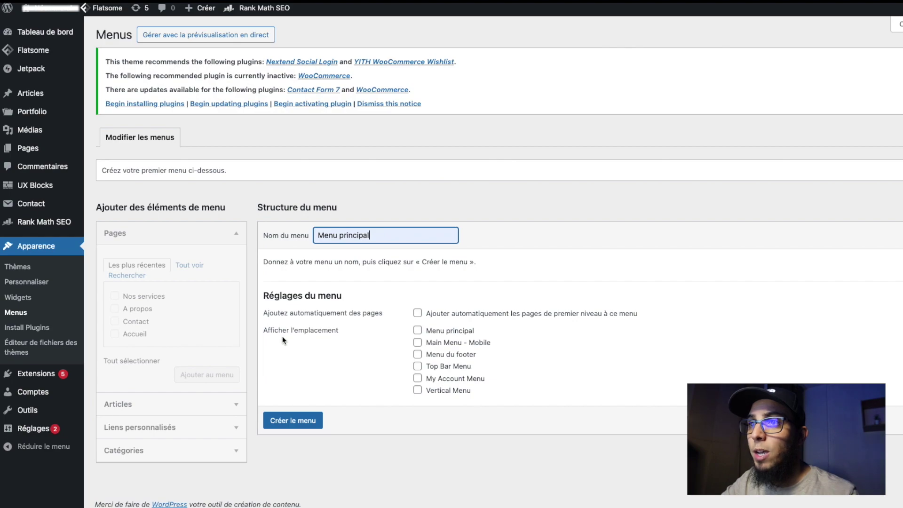
{"action": "left_click_drag", "start_coordinate": [323, 227], "coordinate": [393, 227]}
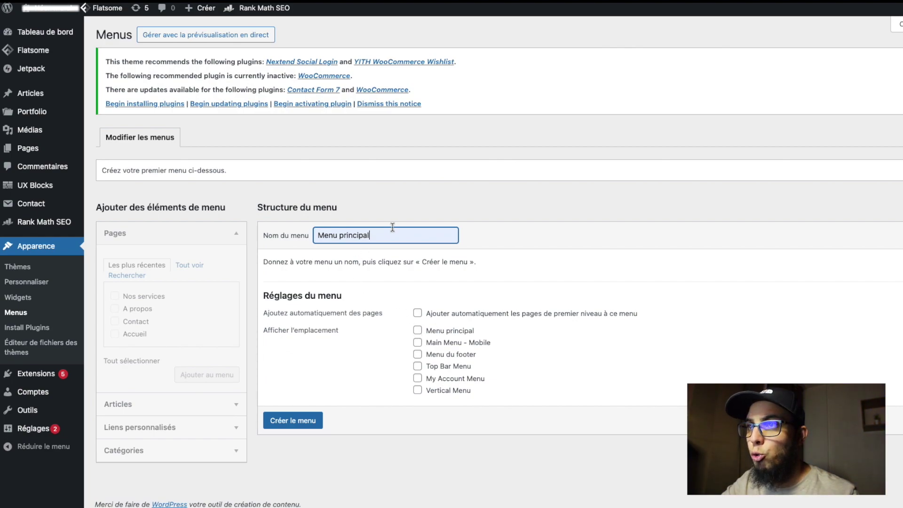
{"action": "left_click", "coordinate": [315, 233]}
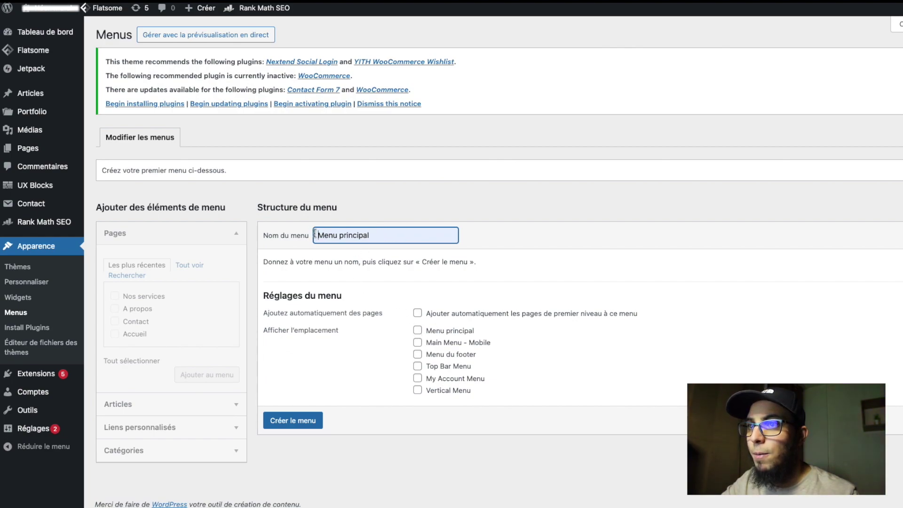
{"action": "left_click", "coordinate": [417, 331]}
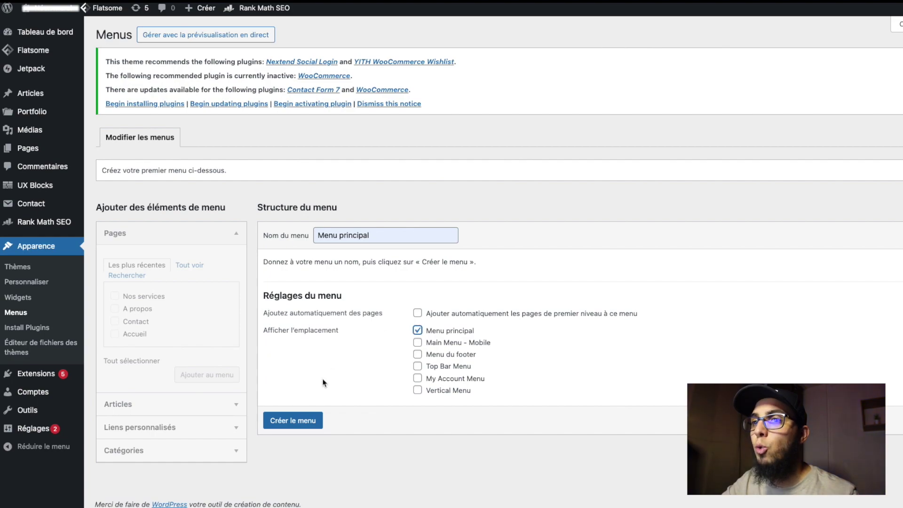
{"action": "left_click", "coordinate": [298, 425]}
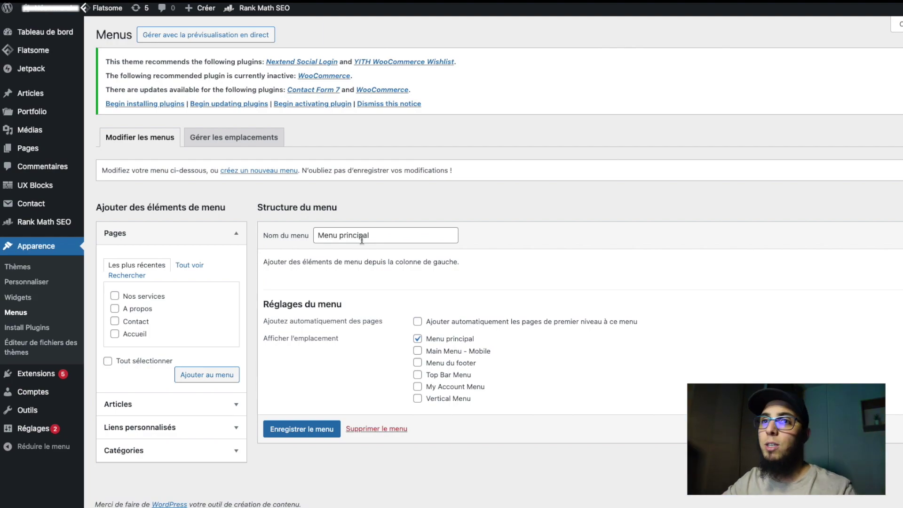
Step: Add the pages Nos services, A propos, Contact and Accueil to the "Menu principal" menu
{"action": "left_click", "coordinate": [115, 309]}
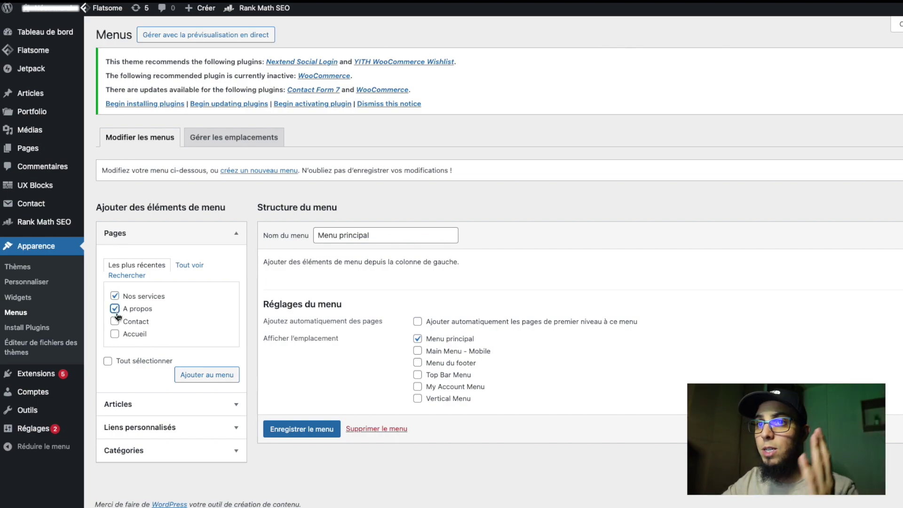
{"action": "left_click", "coordinate": [116, 322]}
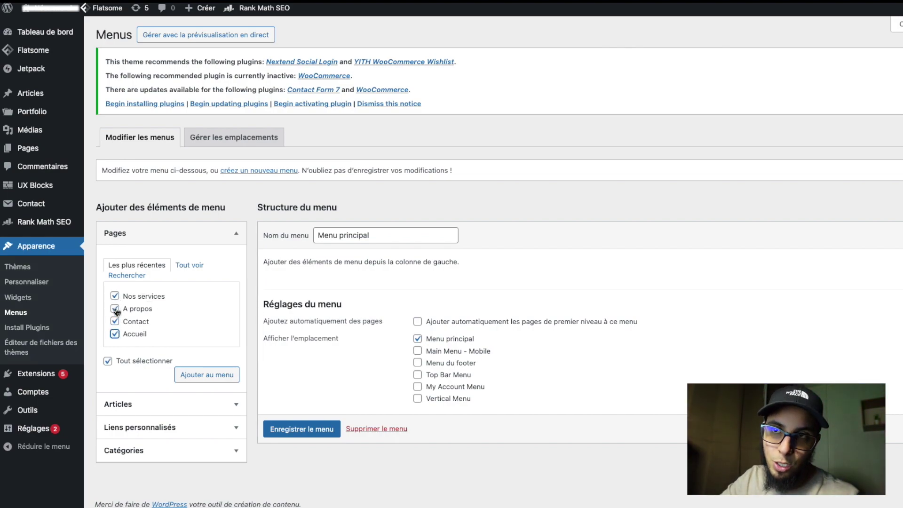
{"action": "left_click", "coordinate": [206, 376]}
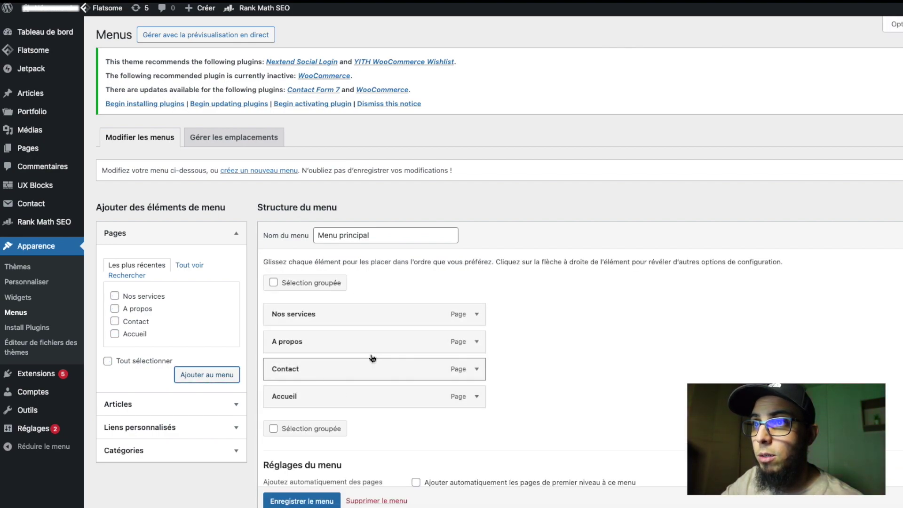
Step: Move Accueil to the first place in the menu structure, ahead of Nos services, and save the menu
{"action": "scroll", "coordinate": [397, 251], "scroll_direction": "down", "scroll_amount": 1}
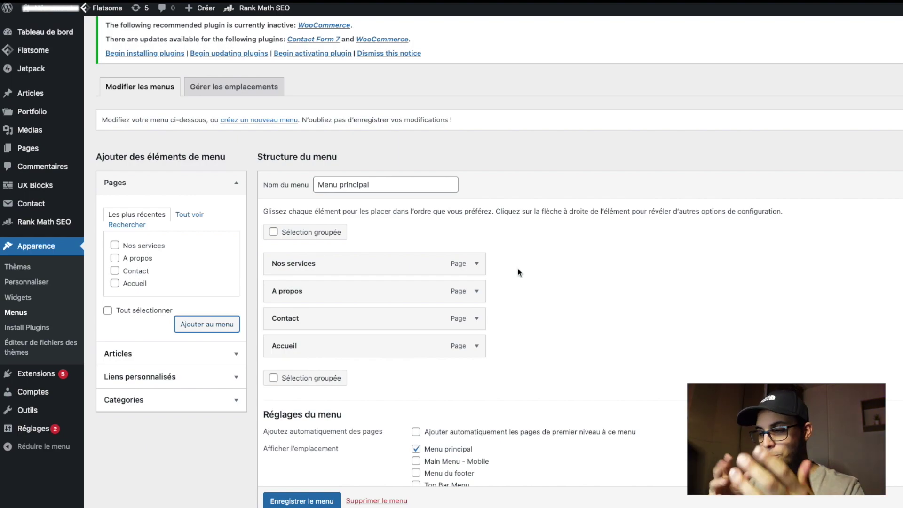
{"action": "scroll", "coordinate": [519, 272], "scroll_direction": "down", "scroll_amount": 1}
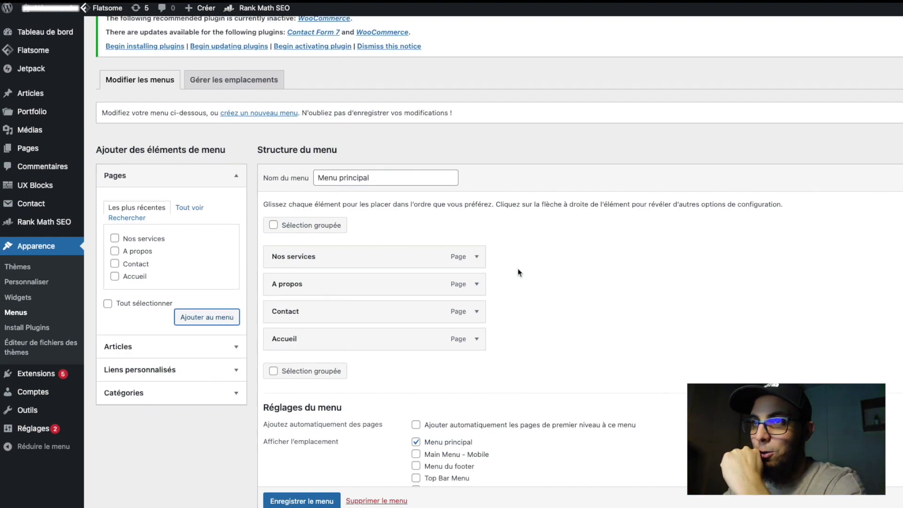
{"action": "scroll", "coordinate": [477, 285], "scroll_direction": "down", "scroll_amount": 2}
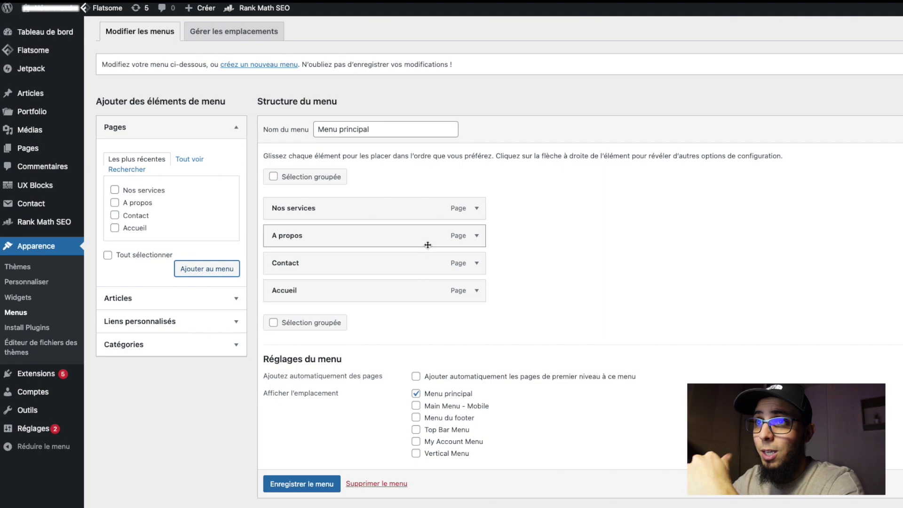
{"action": "left_click_drag", "start_coordinate": [362, 291], "coordinate": [361, 210]}
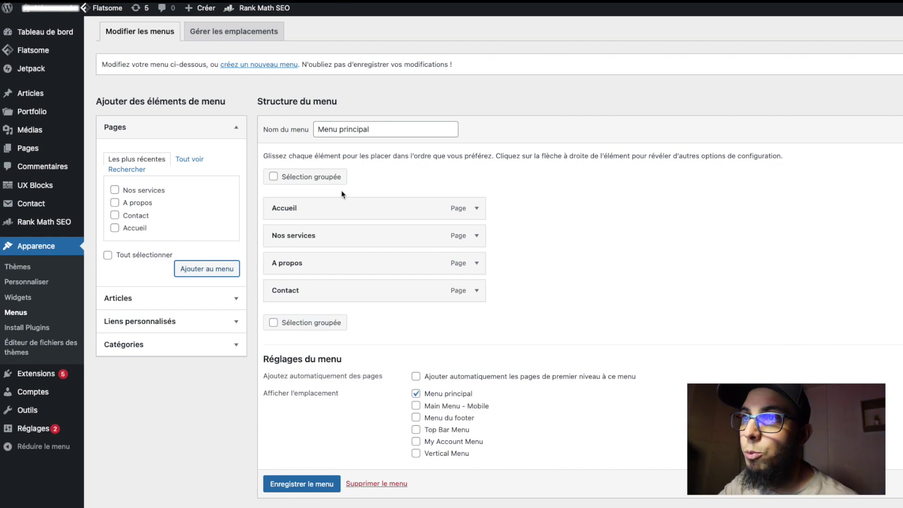
{"action": "left_click_drag", "start_coordinate": [295, 242], "coordinate": [354, 233]}
{"action": "scroll", "coordinate": [399, 290], "scroll_direction": "down", "scroll_amount": 1}
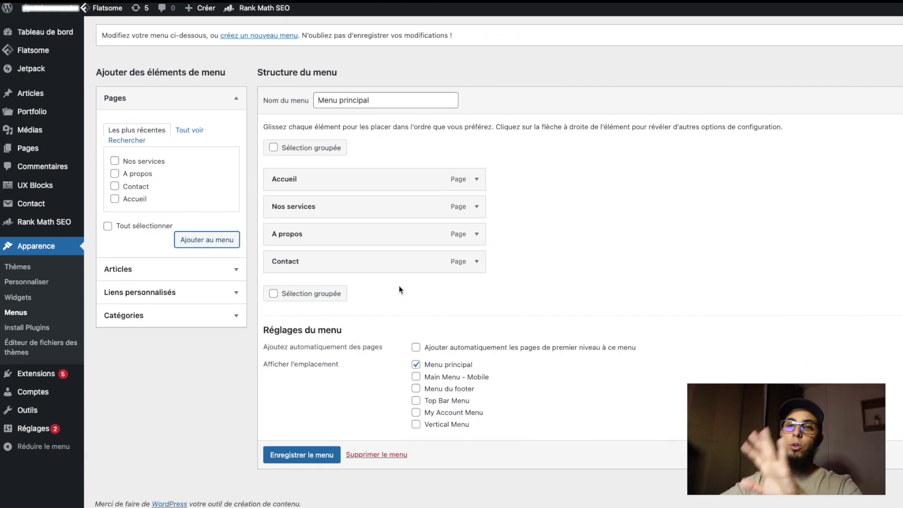
{"action": "left_click", "coordinate": [306, 454]}
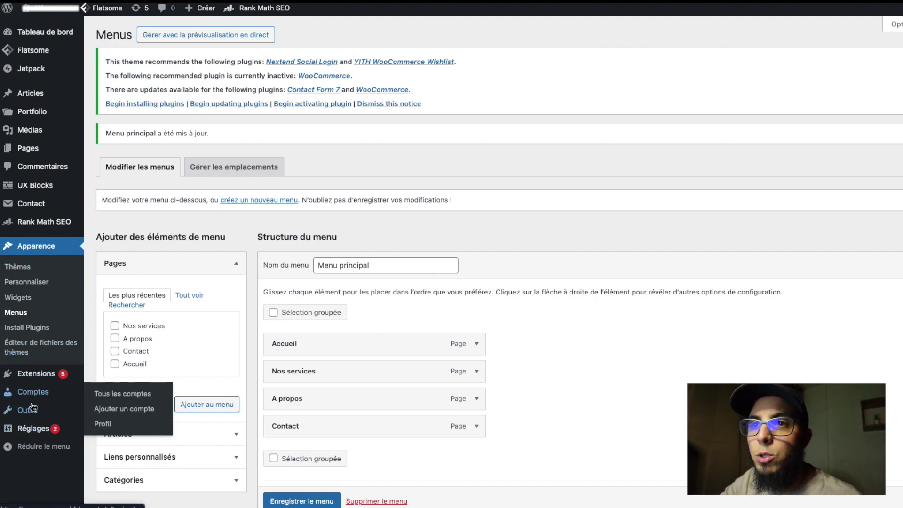
Step: In the reading settings, make the homepage a static page using "Accueil", leave the posts page unselected, and save the changes
{"action": "mouse_move", "coordinate": [33, 412]}
{"action": "mouse_move", "coordinate": [32, 428]}
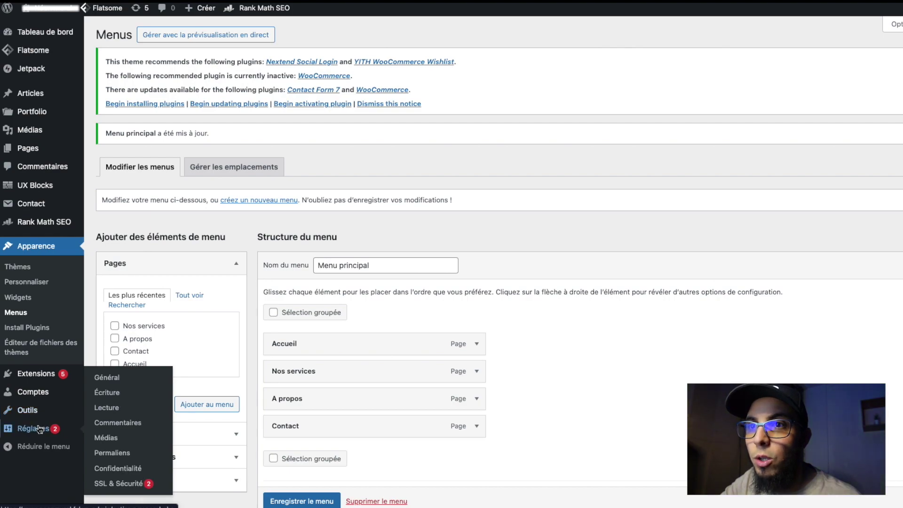
{"action": "left_click", "coordinate": [114, 396]}
{"action": "scroll", "coordinate": [115, 399], "scroll_direction": "down", "scroll_amount": 1}
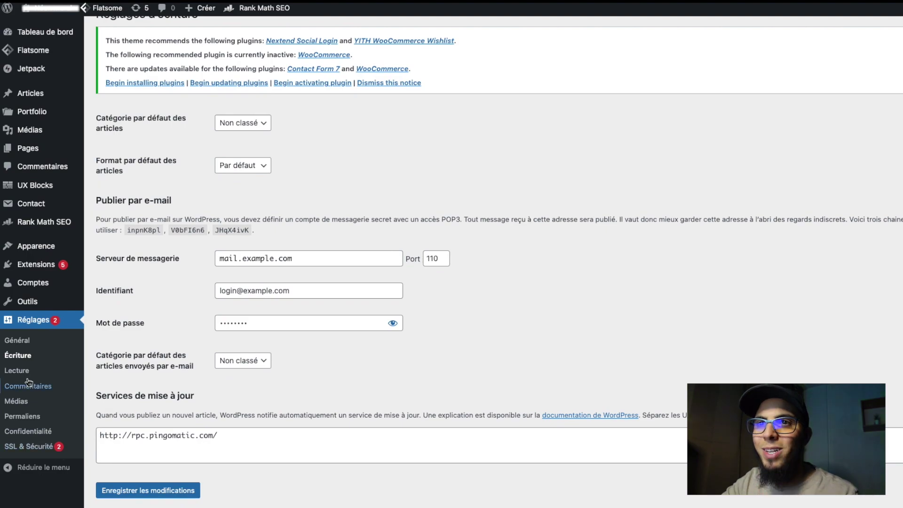
{"action": "left_click", "coordinate": [16, 370]}
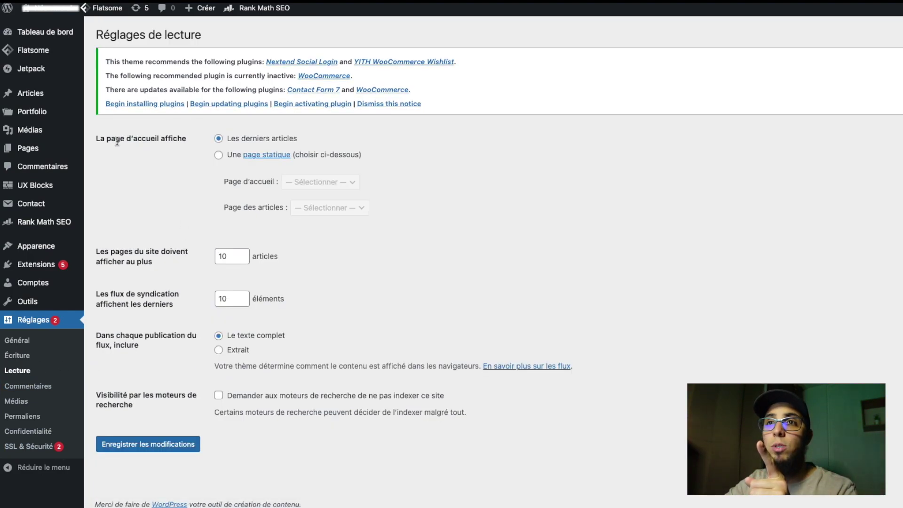
{"action": "left_click", "coordinate": [219, 156]}
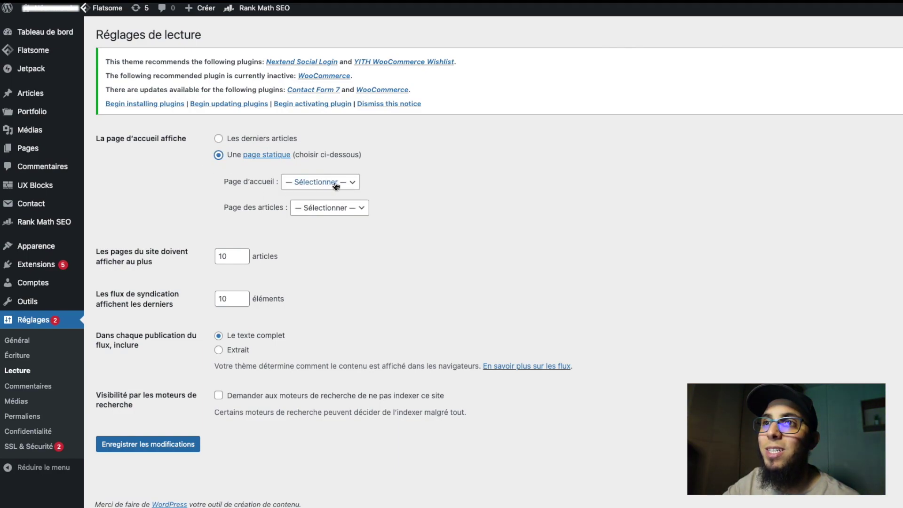
{"action": "left_click", "coordinate": [353, 187]}
{"action": "left_click", "coordinate": [332, 208]}
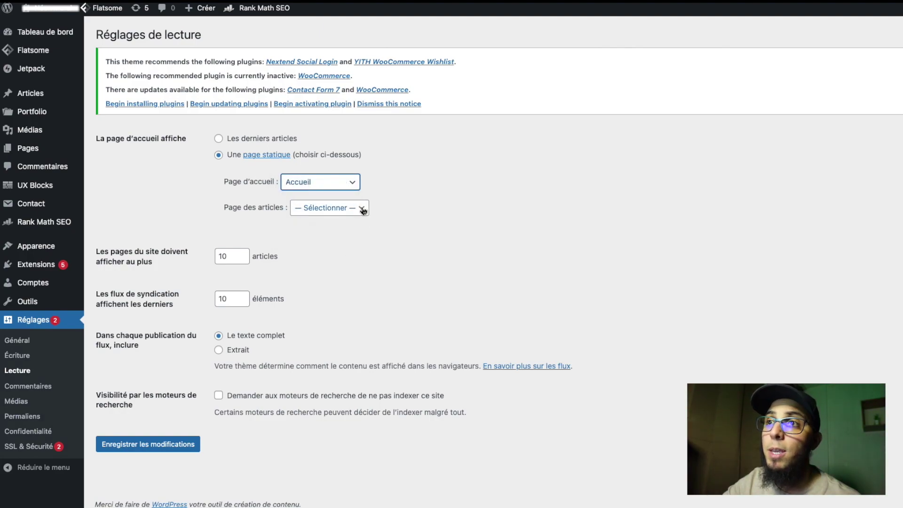
{"action": "left_click", "coordinate": [363, 210]}
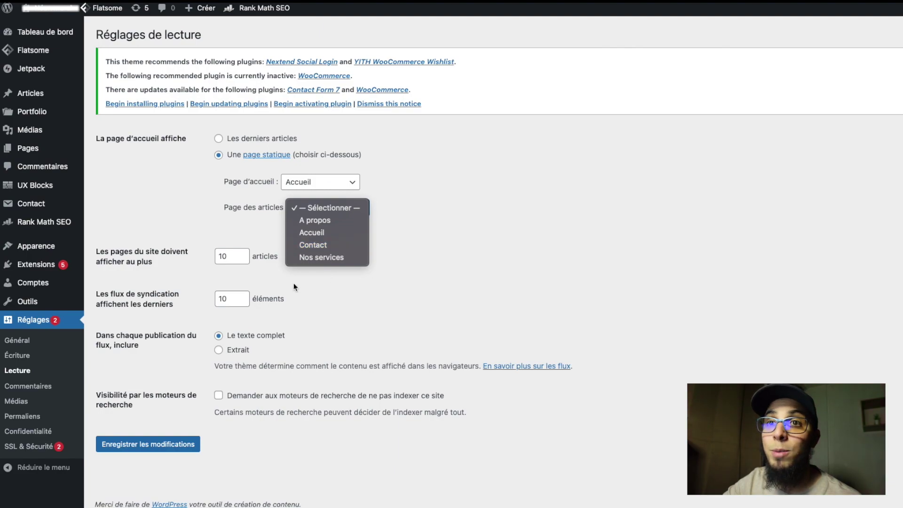
{"action": "left_click", "coordinate": [433, 278]}
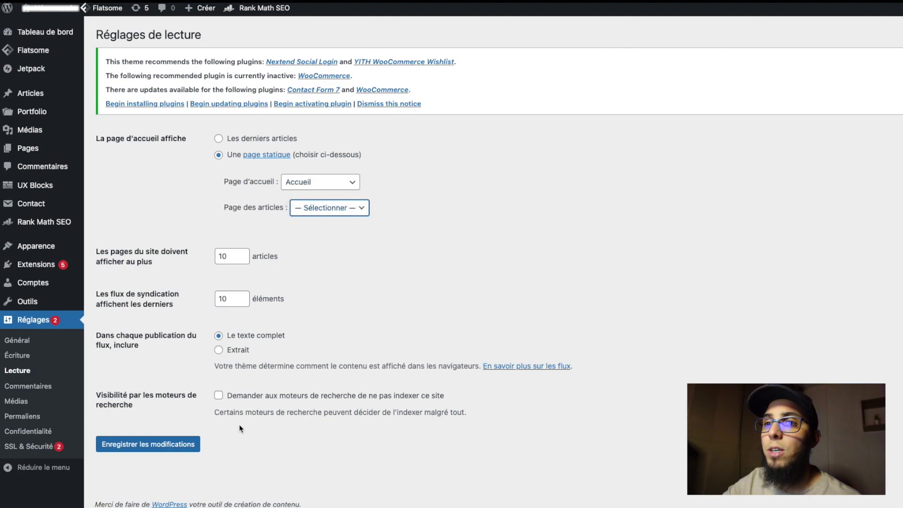
{"action": "left_click", "coordinate": [168, 450]}
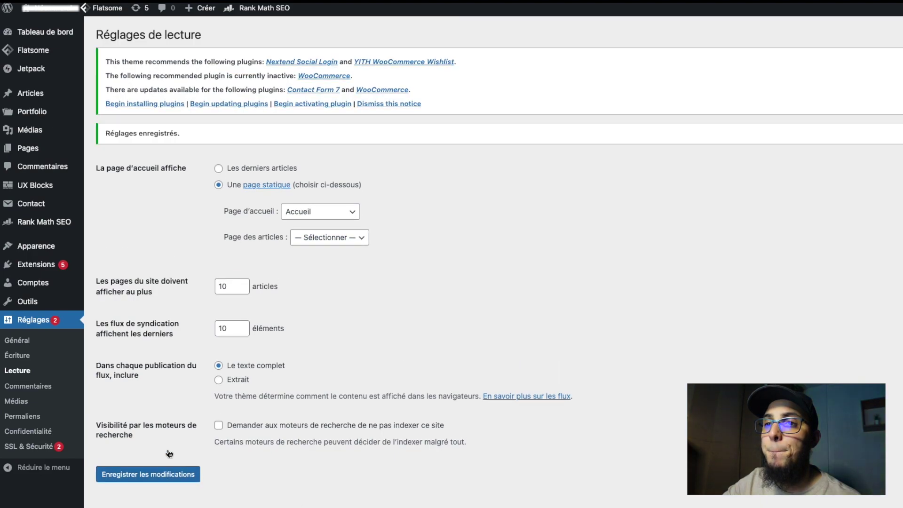
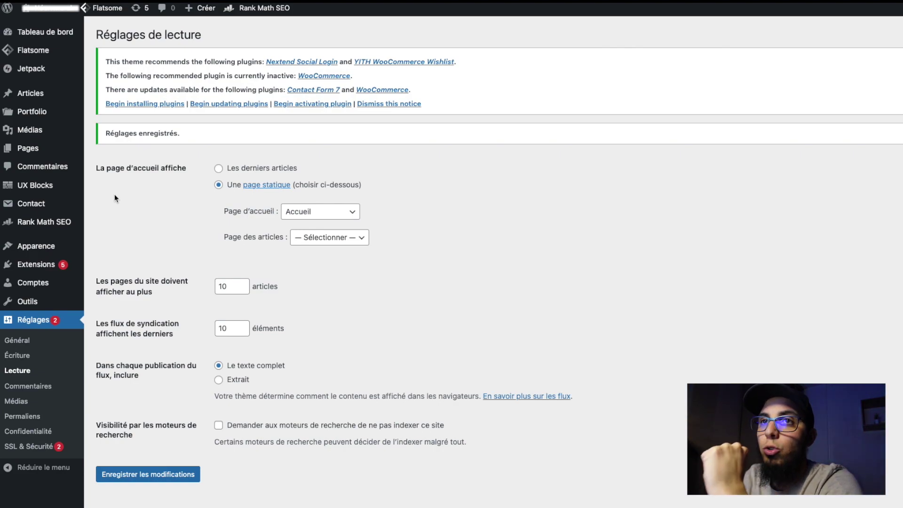
Step: Go to the list of all pages and open the Accueil page in UX Builder
{"action": "mouse_move", "coordinate": [28, 147]}
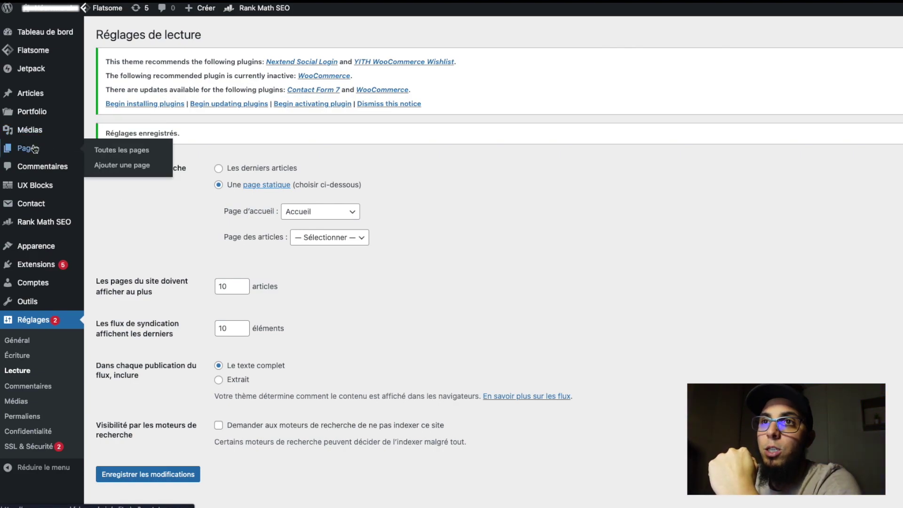
{"action": "left_click", "coordinate": [131, 151]}
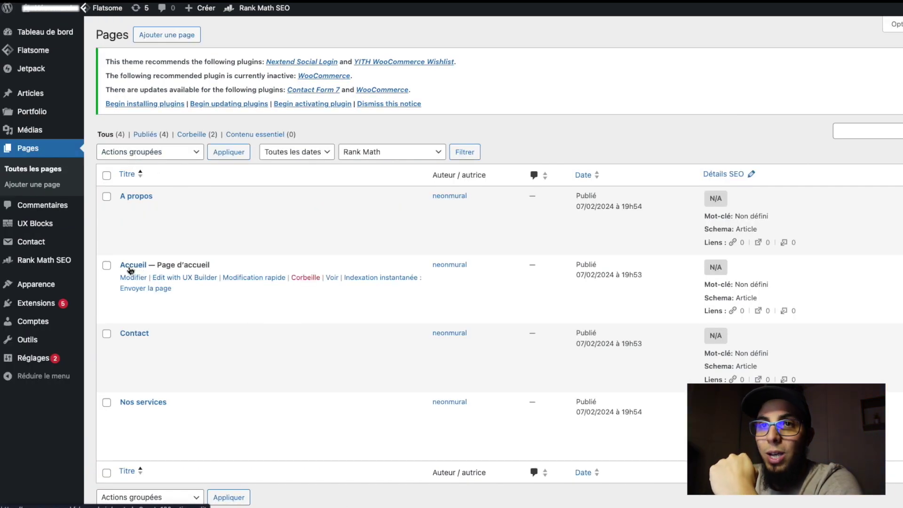
{"action": "left_click", "coordinate": [184, 282]}
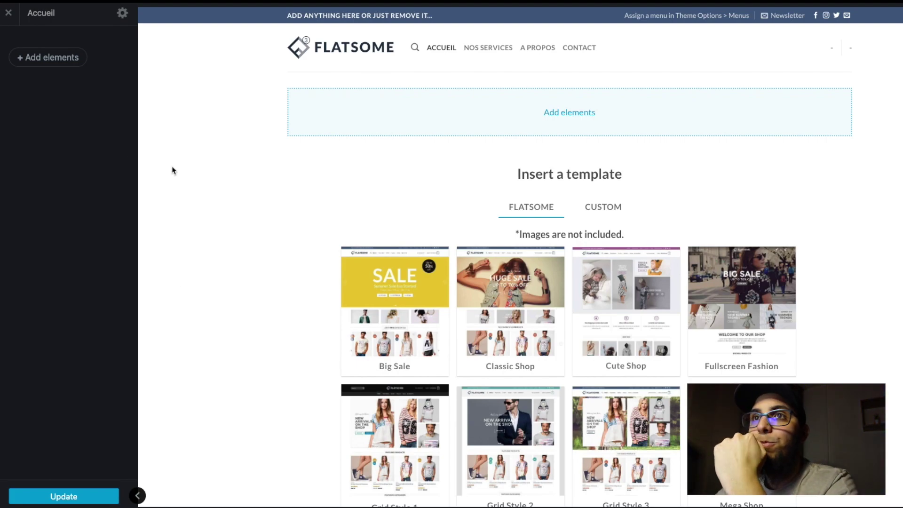
Step: Look through the Flatsome page templates offered for the empty Accueil page, and return to the page's beginning
{"action": "scroll", "coordinate": [395, 282], "scroll_direction": "down", "scroll_amount": 1}
{"action": "scroll", "coordinate": [555, 278], "scroll_direction": "down", "scroll_amount": 2}
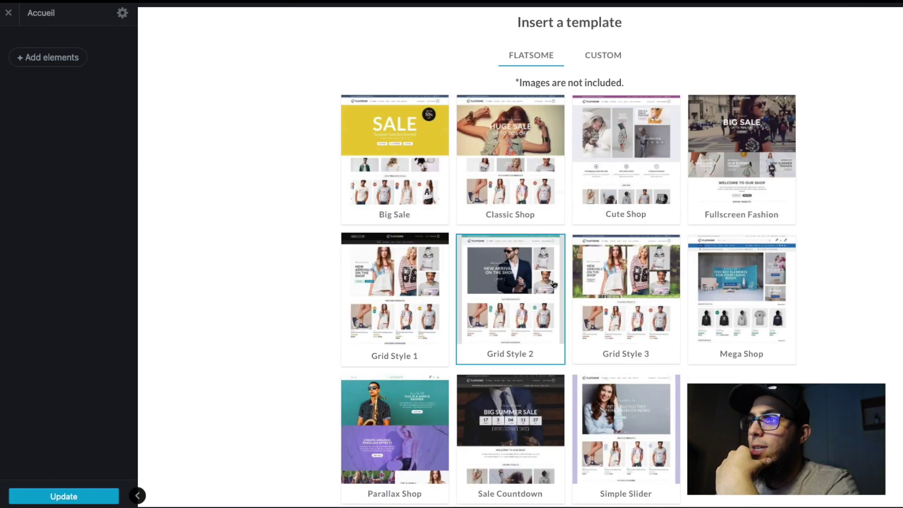
{"action": "scroll", "coordinate": [409, 270], "scroll_direction": "down", "scroll_amount": 1}
{"action": "scroll", "coordinate": [410, 270], "scroll_direction": "down", "scroll_amount": 1}
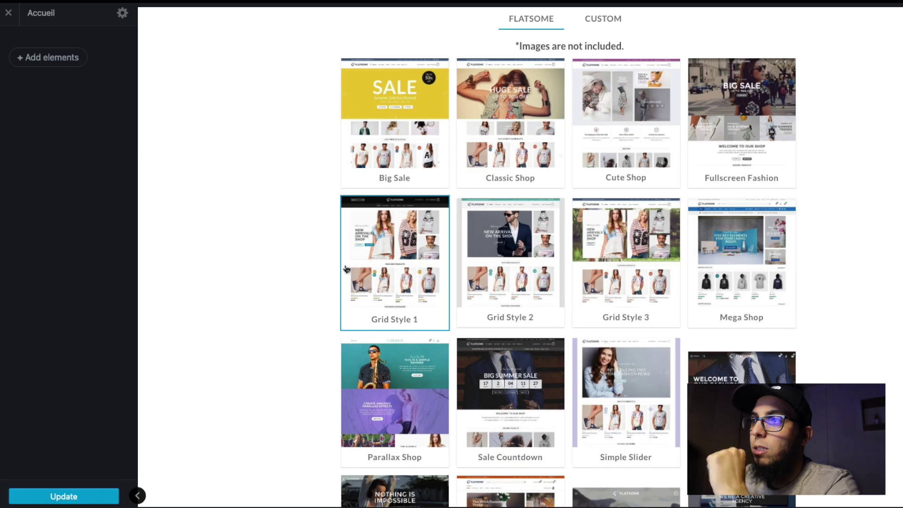
{"action": "scroll", "coordinate": [347, 269], "scroll_direction": "down", "scroll_amount": 1}
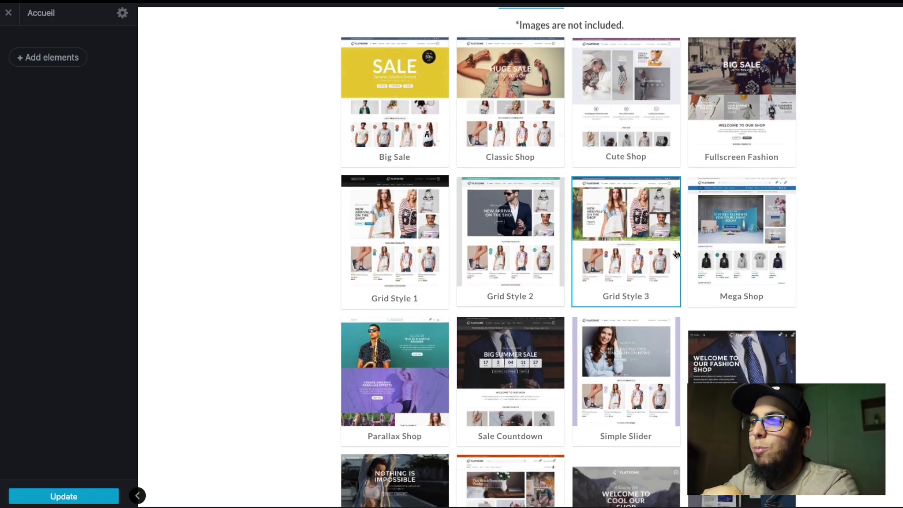
{"action": "scroll", "coordinate": [658, 263], "scroll_direction": "down", "scroll_amount": 5}
{"action": "scroll", "coordinate": [615, 141], "scroll_direction": "up", "scroll_amount": 15}
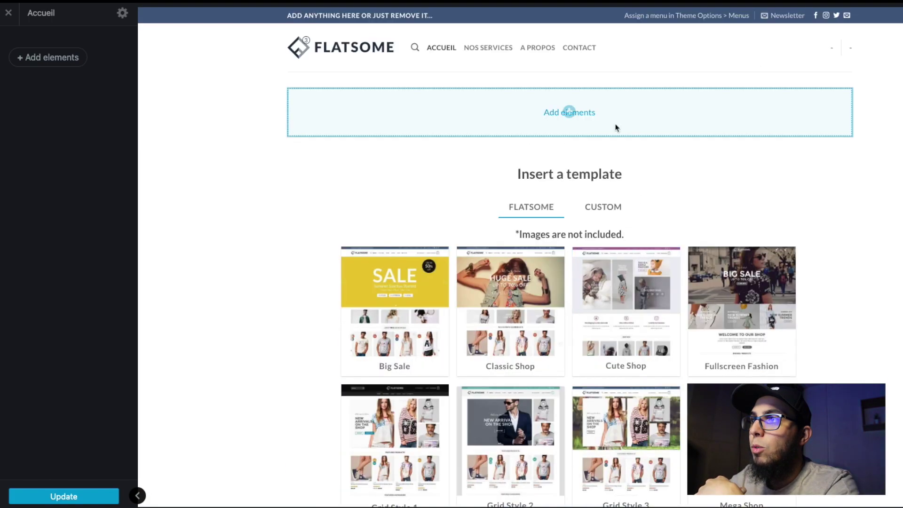
Step: Start adding elements to the empty Accueil page and open the Flatsome Studio library of pre-designed layouts
{"action": "left_click", "coordinate": [570, 112]}
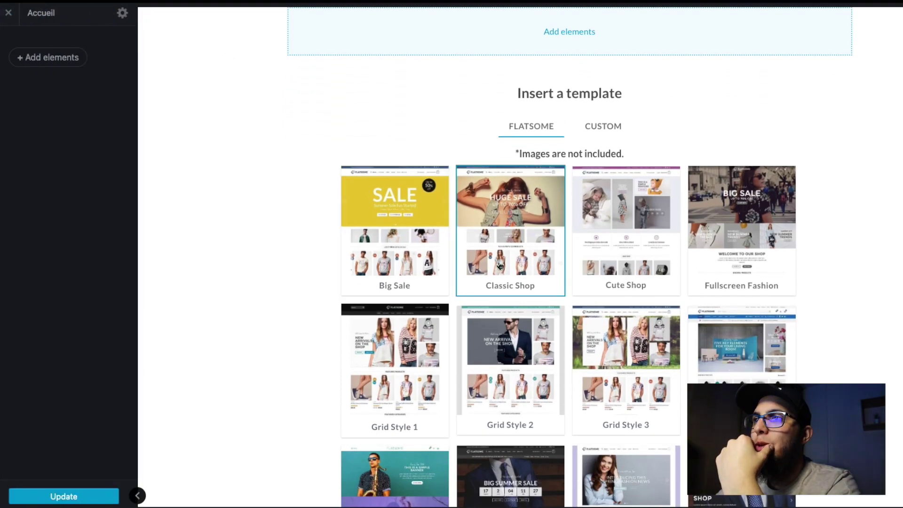
{"action": "scroll", "coordinate": [452, 297], "scroll_direction": "down", "scroll_amount": 3}
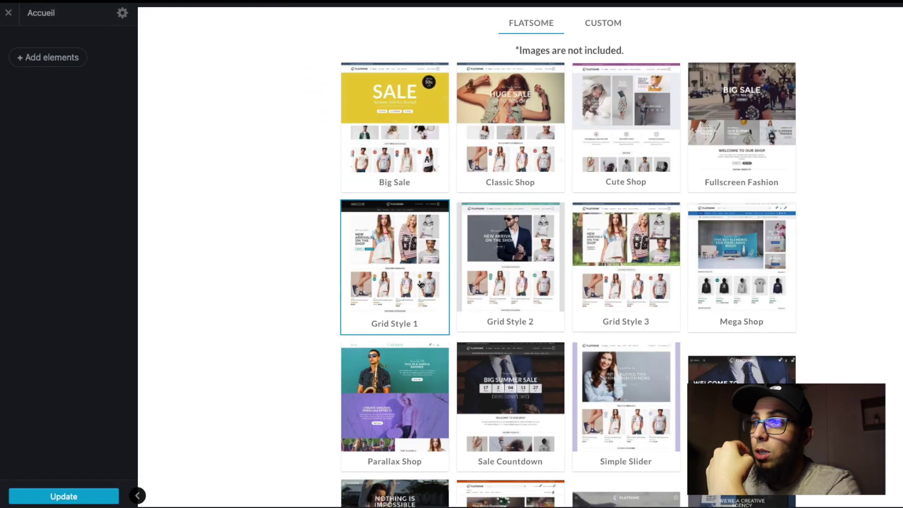
{"action": "scroll", "coordinate": [476, 283], "scroll_direction": "up", "scroll_amount": 4}
{"action": "scroll", "coordinate": [476, 282], "scroll_direction": "up", "scroll_amount": 1}
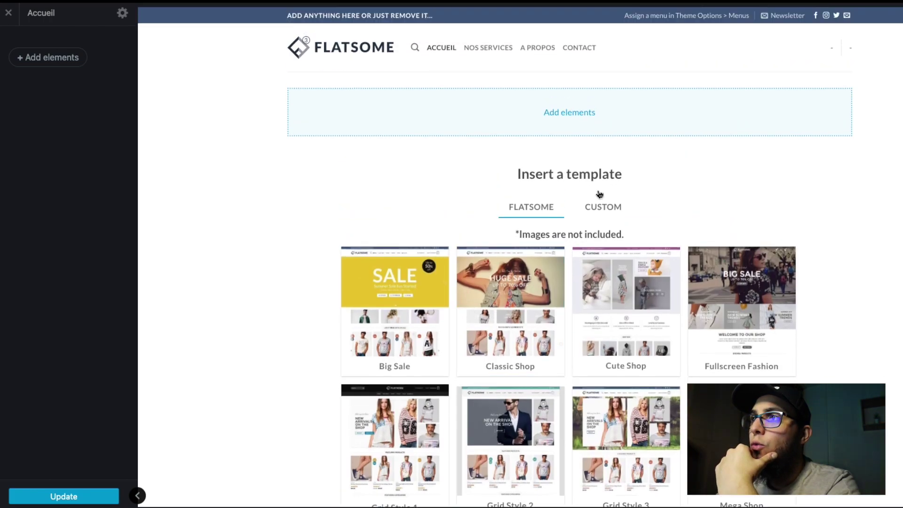
{"action": "left_click", "coordinate": [569, 113]}
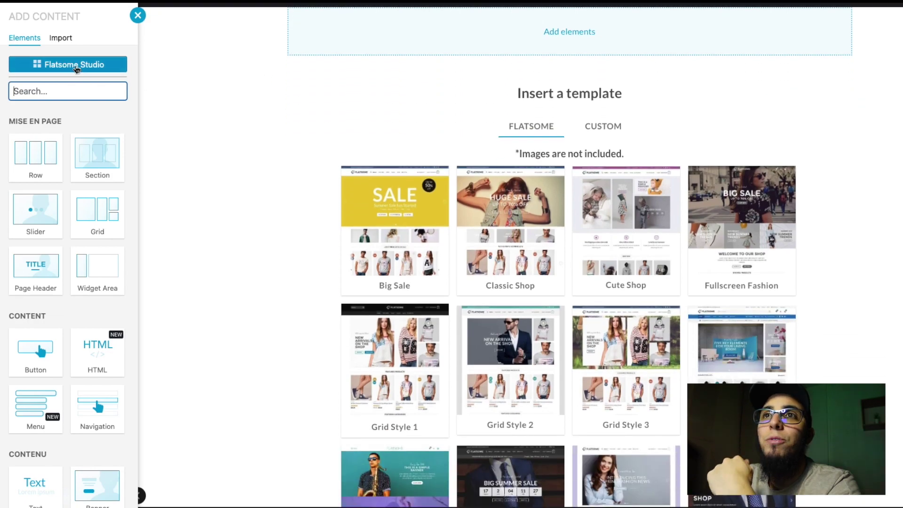
{"action": "left_click", "coordinate": [76, 68]}
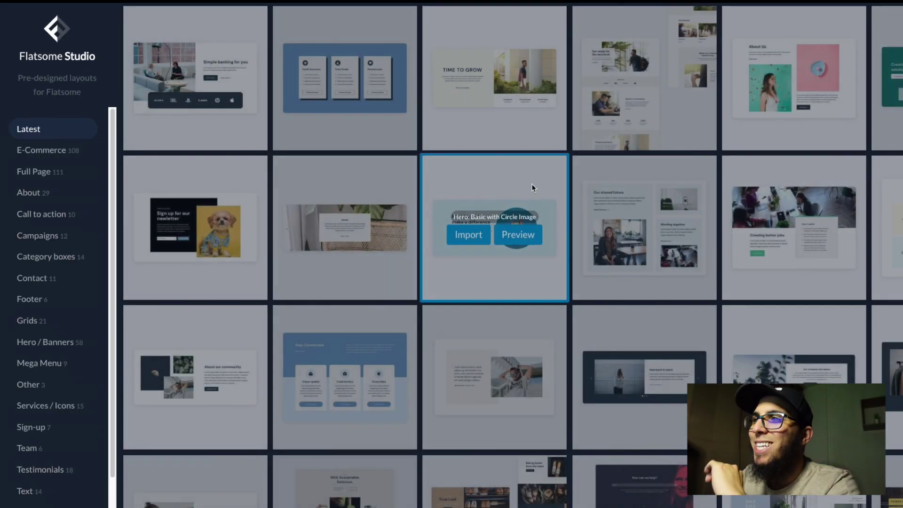
Step: Browse the E-Commerce and Full Page layout categories in Flatsome Studio for a suitable homepage design
{"action": "mouse_move", "coordinate": [707, 233]}
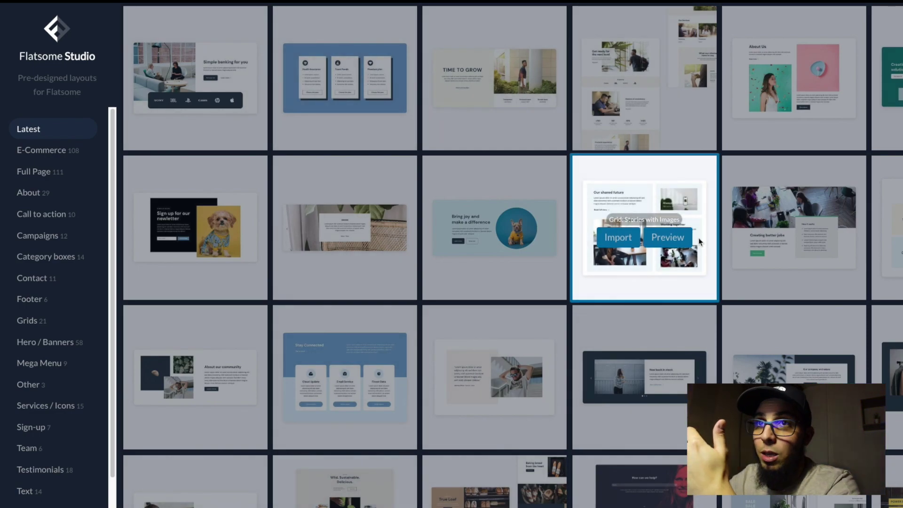
{"action": "mouse_move", "coordinate": [261, 179]}
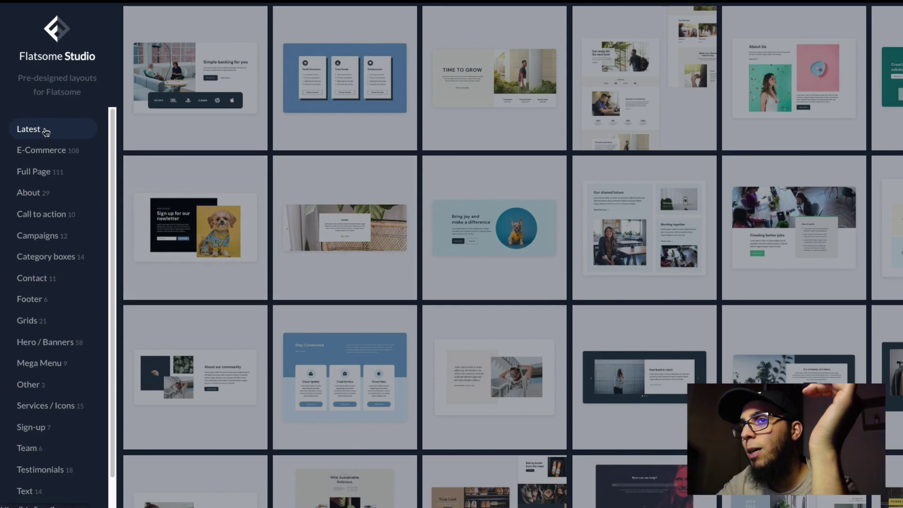
{"action": "left_click", "coordinate": [41, 155]}
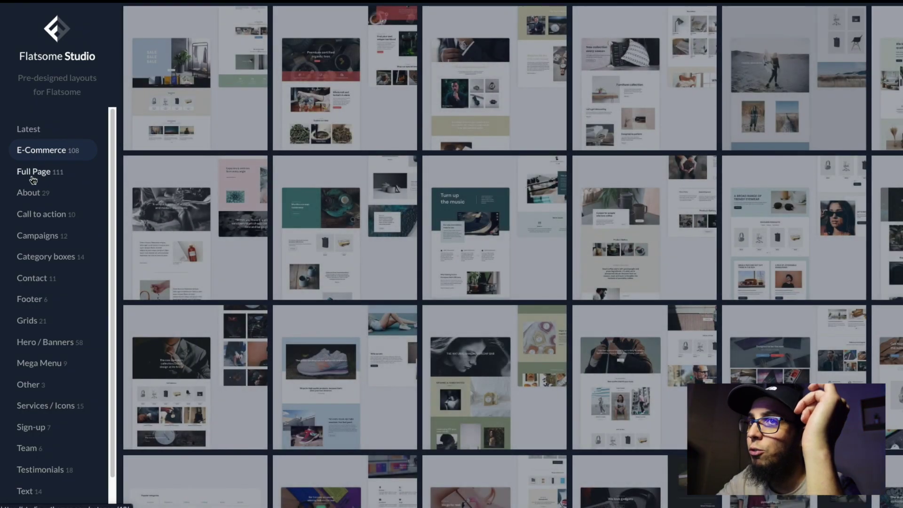
{"action": "left_click", "coordinate": [33, 175]}
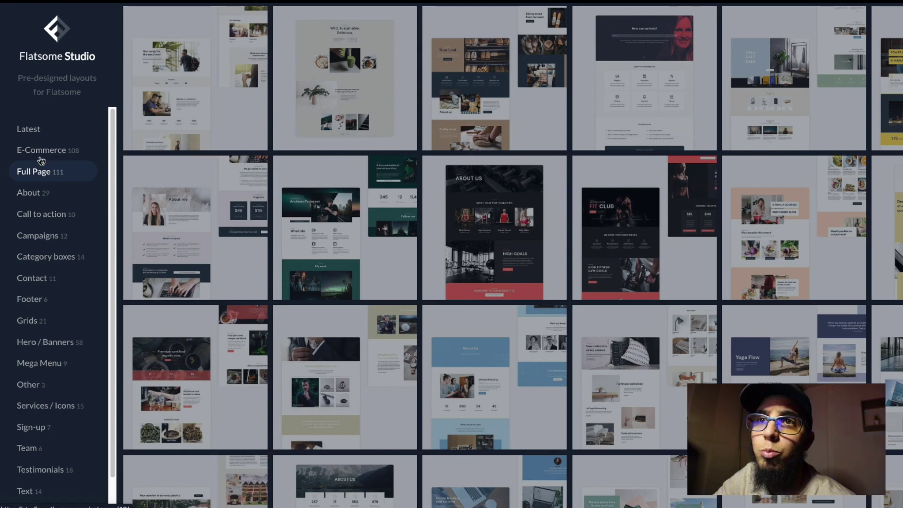
{"action": "scroll", "coordinate": [564, 241], "scroll_direction": "down", "scroll_amount": 2}
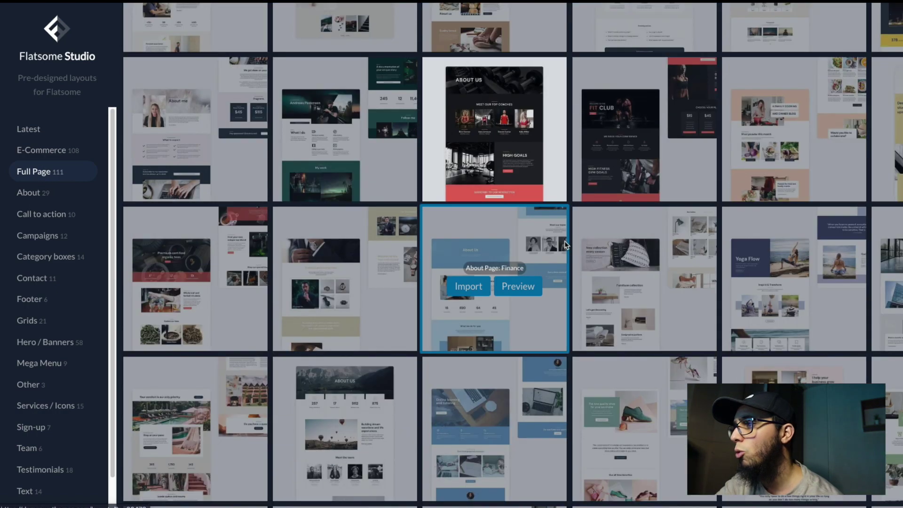
{"action": "scroll", "coordinate": [565, 241], "scroll_direction": "down", "scroll_amount": 2}
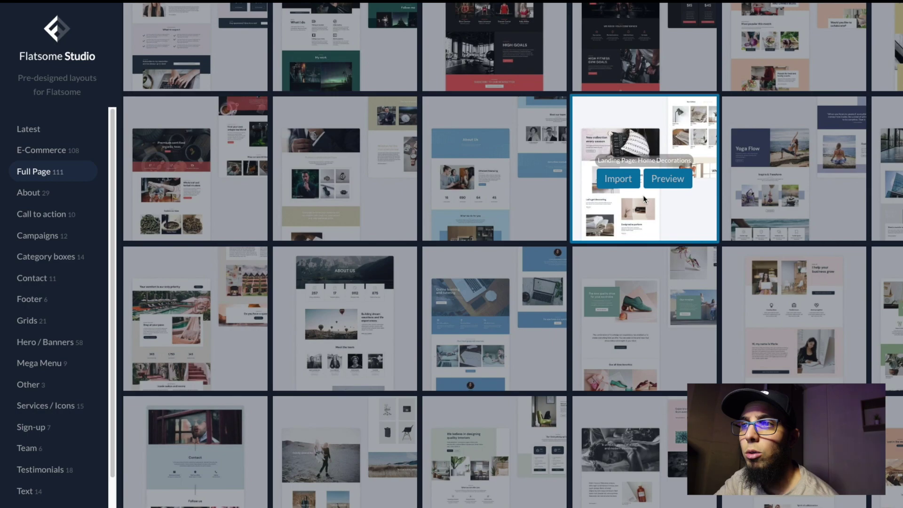
{"action": "scroll", "coordinate": [642, 195], "scroll_direction": "up", "scroll_amount": 4}
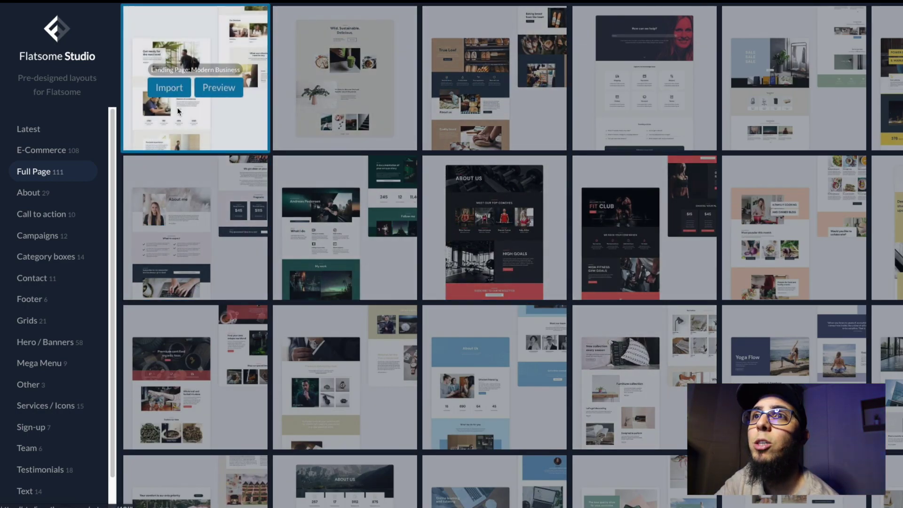
Step: Preview the "Landing Page: Modern Business" layout and examine its sections from the hero to the client testimonials
{"action": "left_click", "coordinate": [222, 90]}
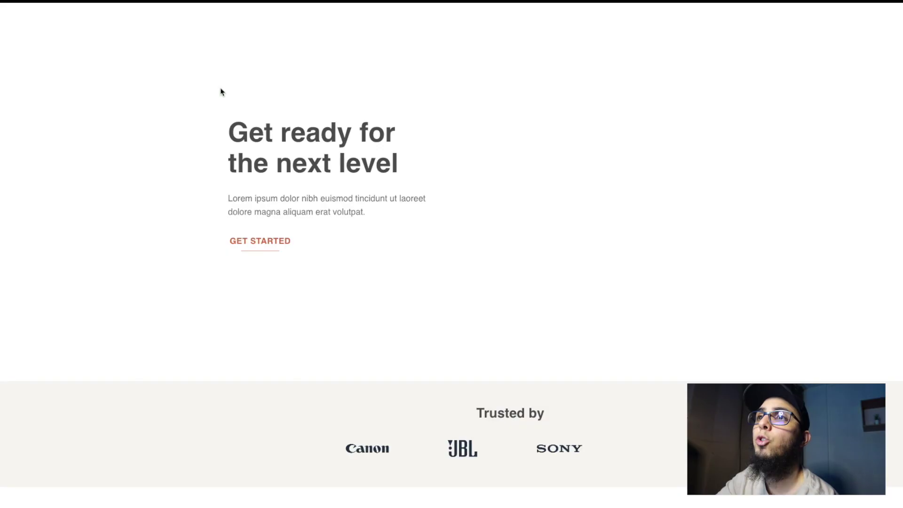
{"action": "scroll", "coordinate": [436, 169], "scroll_direction": "down", "scroll_amount": 15}
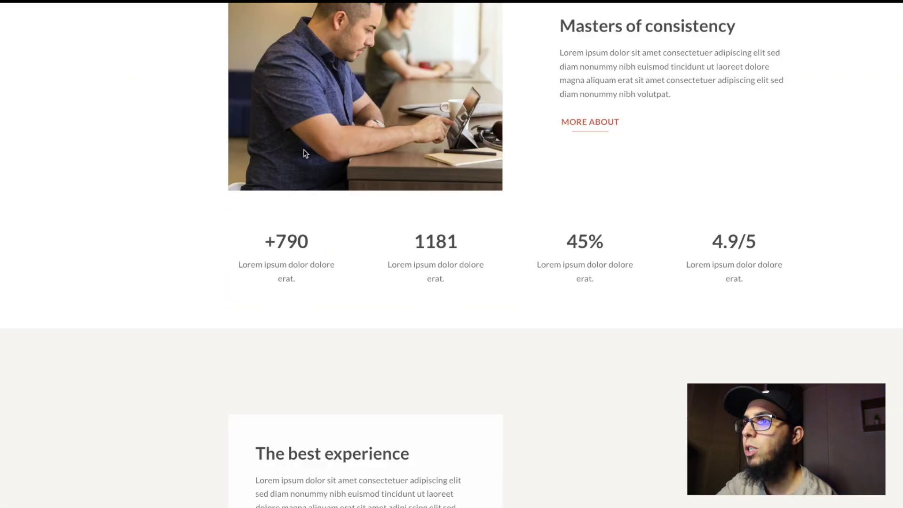
{"action": "scroll", "coordinate": [355, 155], "scroll_direction": "down", "scroll_amount": 6}
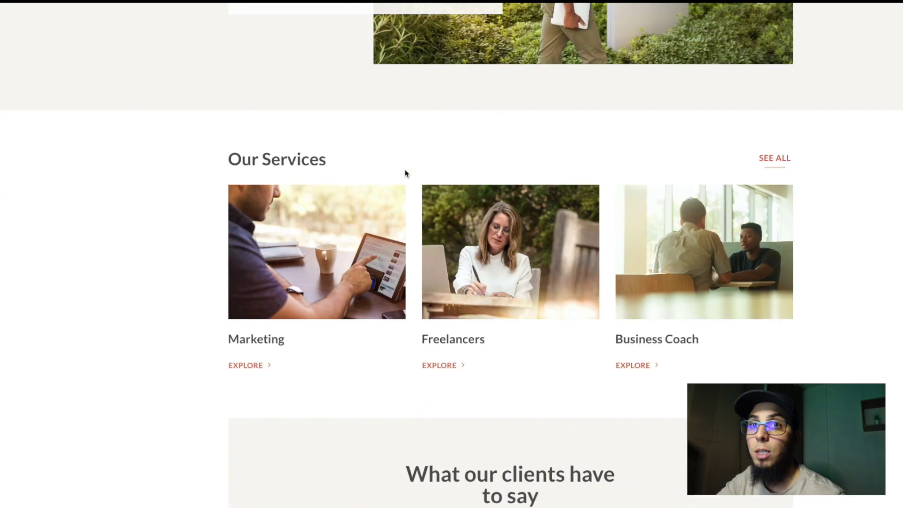
{"action": "scroll", "coordinate": [368, 196], "scroll_direction": "down", "scroll_amount": 6}
{"action": "scroll", "coordinate": [367, 199], "scroll_direction": "up", "scroll_amount": 11}
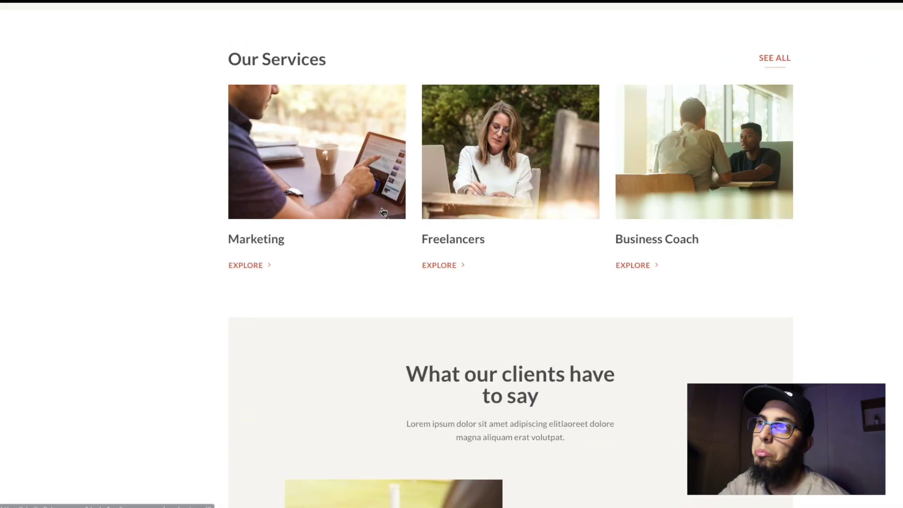
{"action": "scroll", "coordinate": [384, 212], "scroll_direction": "up", "scroll_amount": 3}
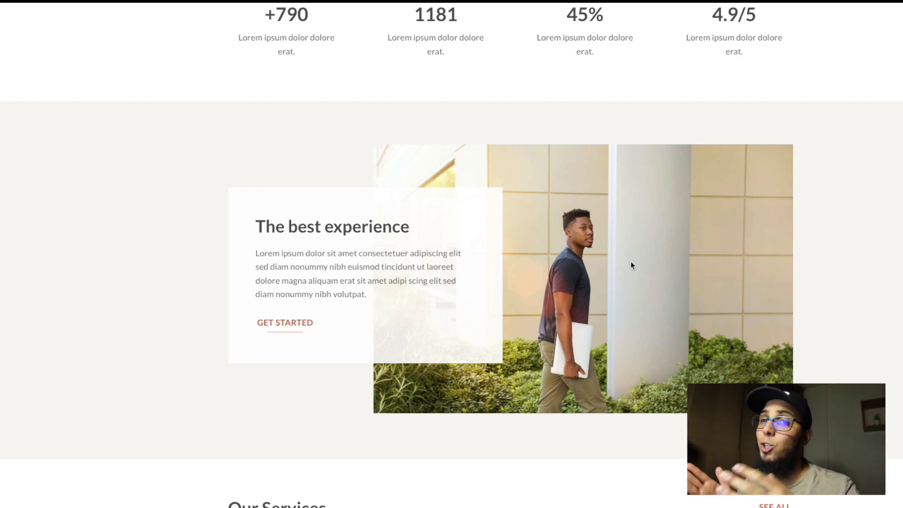
{"action": "scroll", "coordinate": [631, 261], "scroll_direction": "up", "scroll_amount": 9}
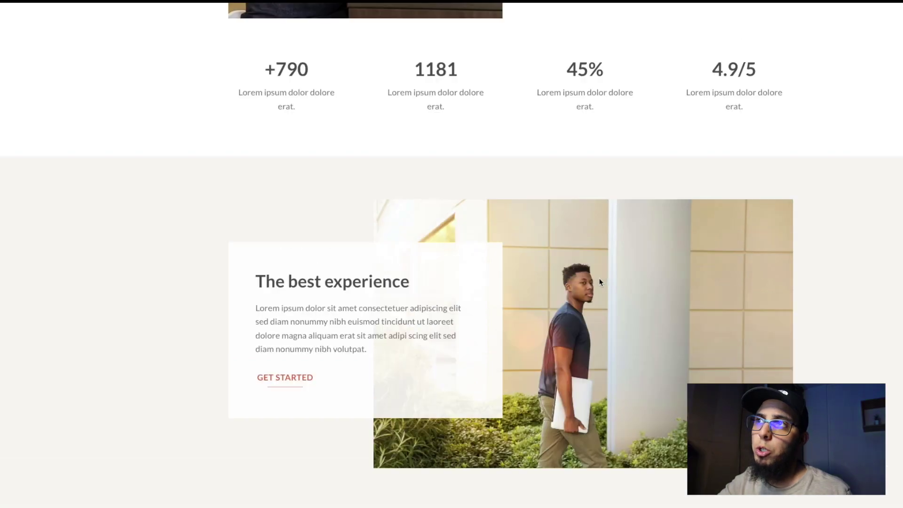
{"action": "scroll", "coordinate": [452, 207], "scroll_direction": "up", "scroll_amount": 5}
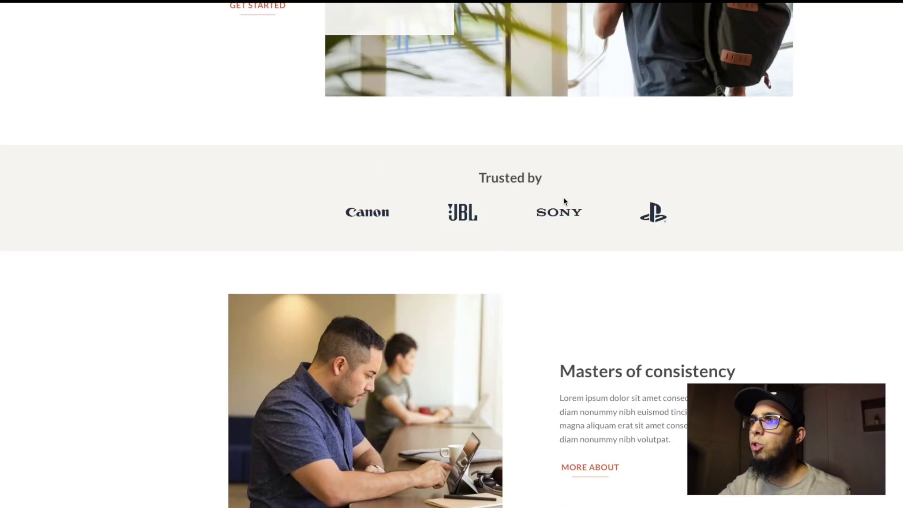
{"action": "scroll", "coordinate": [672, 260], "scroll_direction": "down", "scroll_amount": 10}
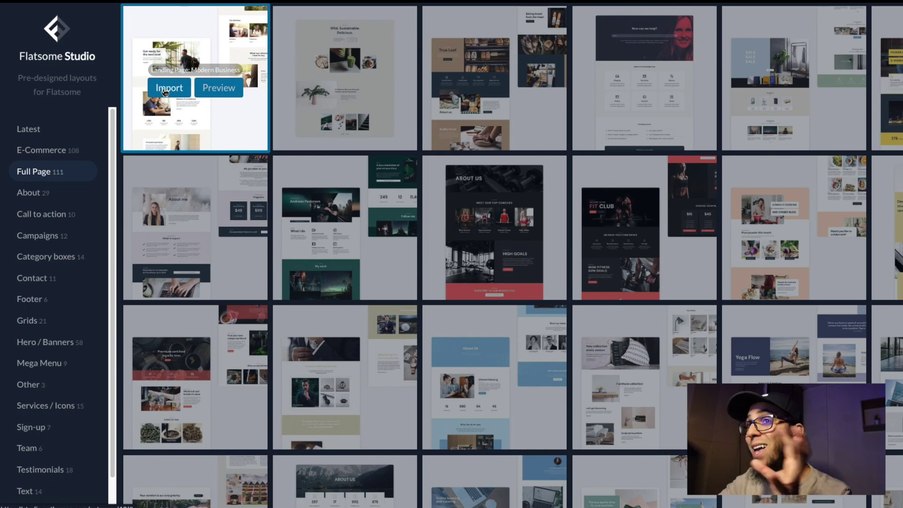
Step: Import "Landing Page: Modern Business" with its images into the Accueil page and review the inserted sections
{"action": "left_click", "coordinate": [164, 91]}
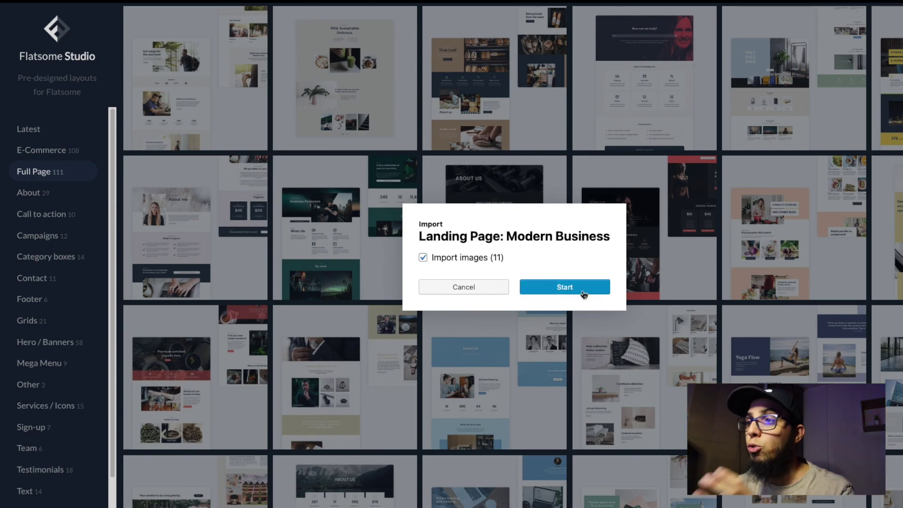
{"action": "left_click", "coordinate": [560, 292]}
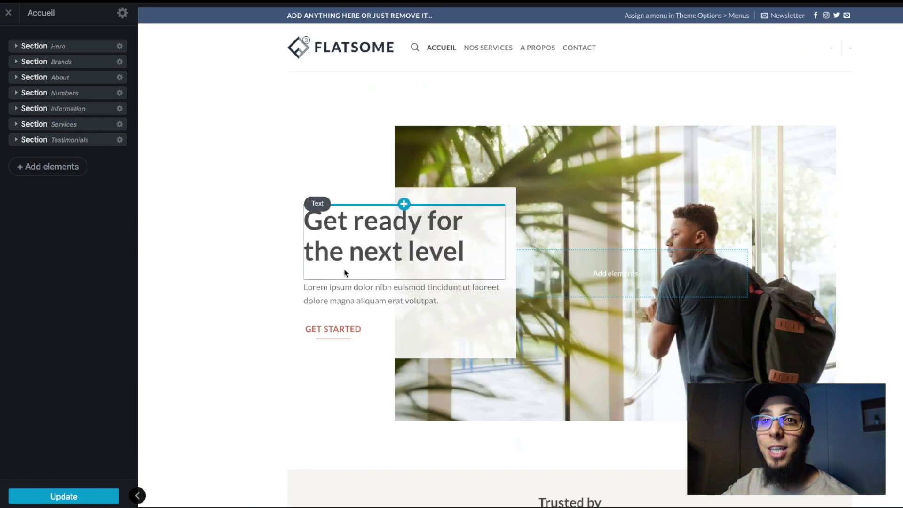
{"action": "scroll", "coordinate": [319, 314], "scroll_direction": "down", "scroll_amount": 5}
{"action": "scroll", "coordinate": [319, 314], "scroll_direction": "down", "scroll_amount": 2}
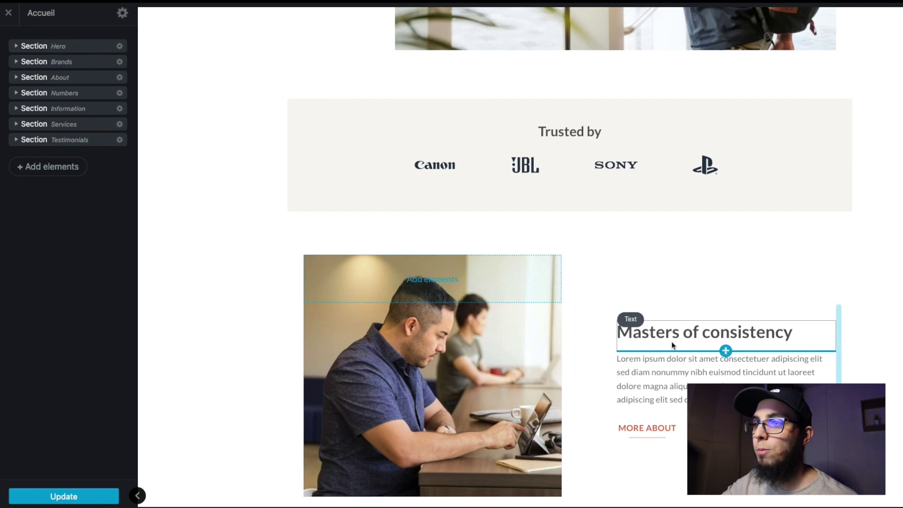
{"action": "scroll", "coordinate": [422, 275], "scroll_direction": "up", "scroll_amount": 6}
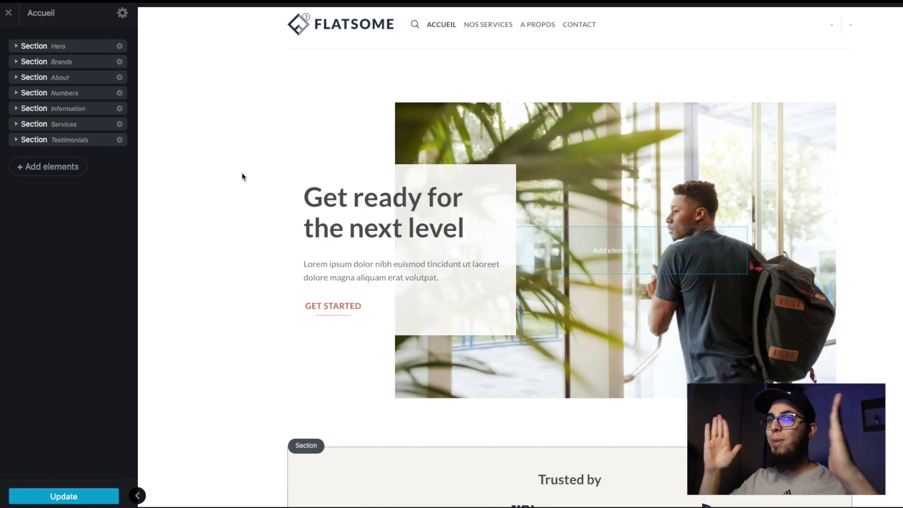
Step: In the Accueil page's post settings, set the page template (Modèle) to "Page - Full Width" and leave the parent unset
{"action": "left_click", "coordinate": [122, 13]}
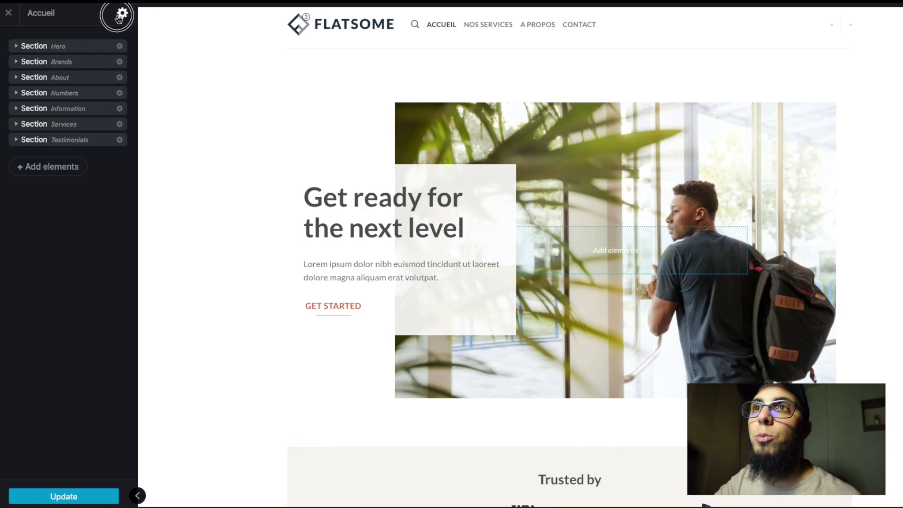
{"action": "left_click", "coordinate": [119, 127]}
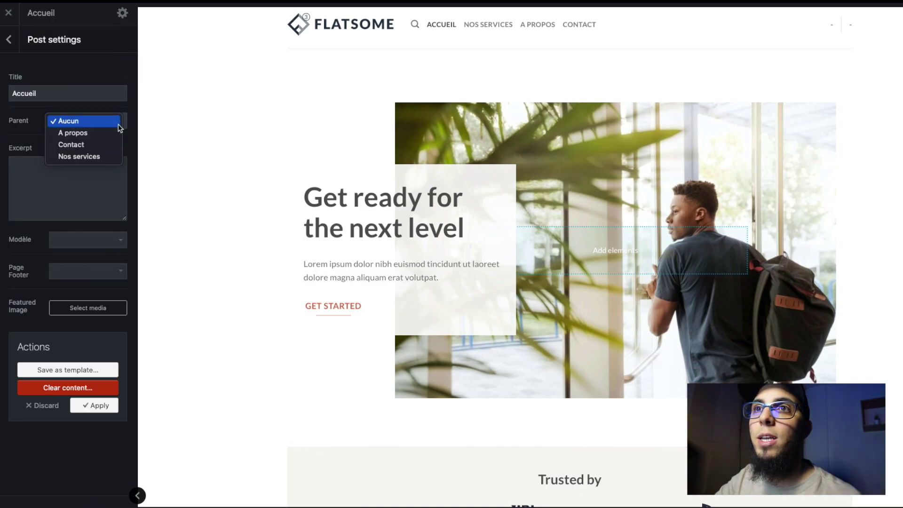
{"action": "left_click", "coordinate": [114, 115]}
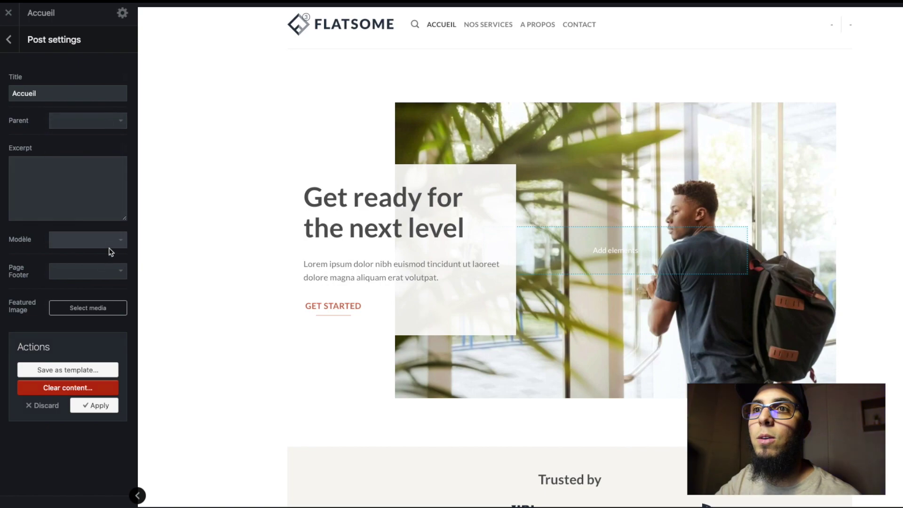
{"action": "left_click", "coordinate": [111, 245]}
{"action": "left_click", "coordinate": [51, 238]}
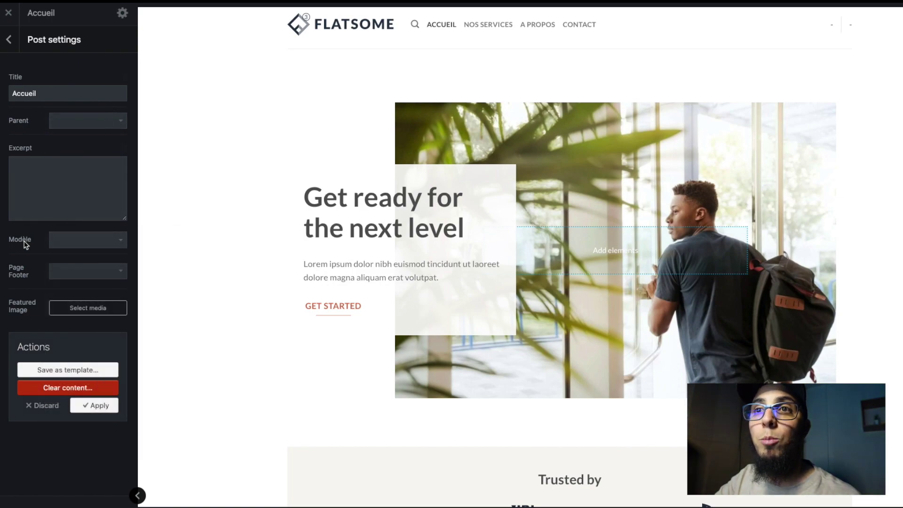
{"action": "left_click", "coordinate": [110, 243]}
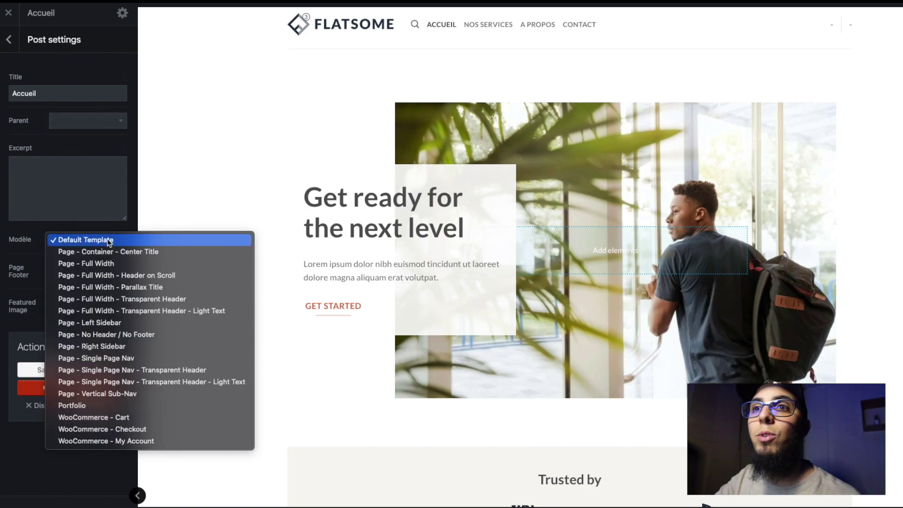
{"action": "left_click", "coordinate": [100, 264]}
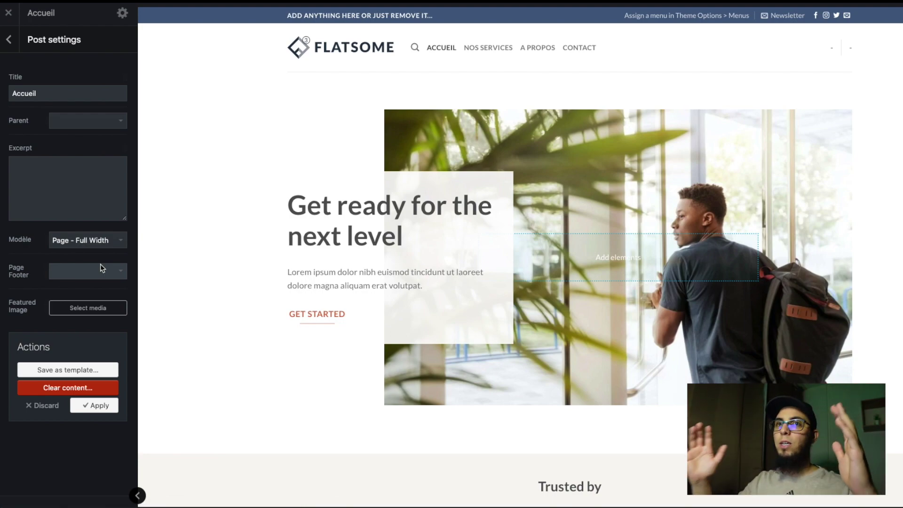
{"action": "left_click", "coordinate": [120, 242]}
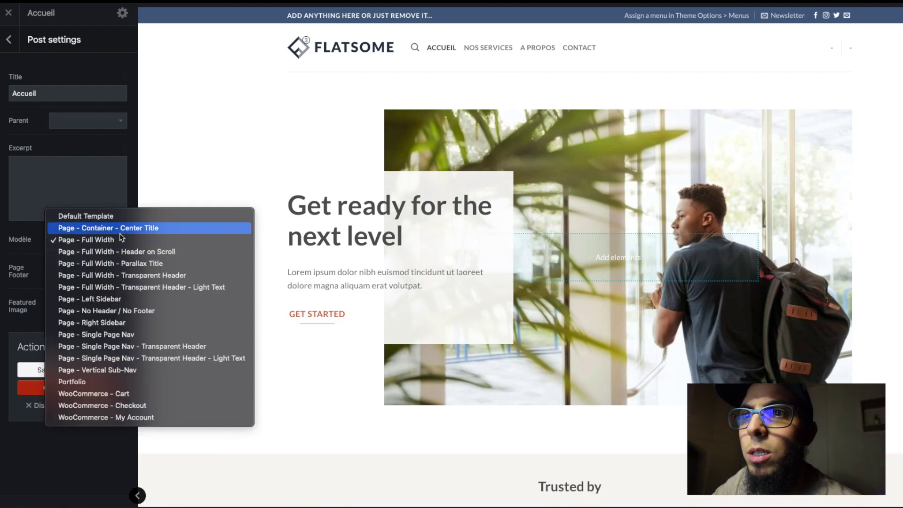
{"action": "left_click", "coordinate": [121, 147]}
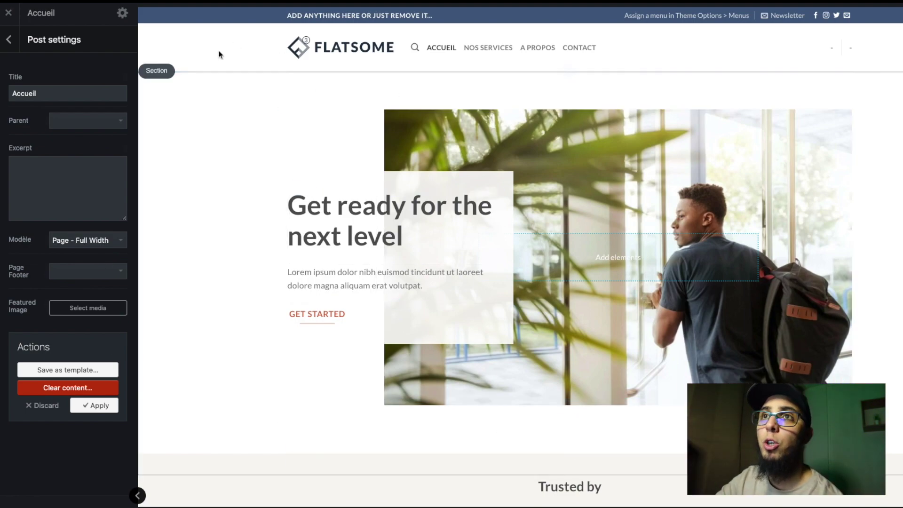
Step: Return to the section list, update the Accueil page, and view it in the tablet layout
{"action": "scroll", "coordinate": [149, 301], "scroll_direction": "down", "scroll_amount": 1}
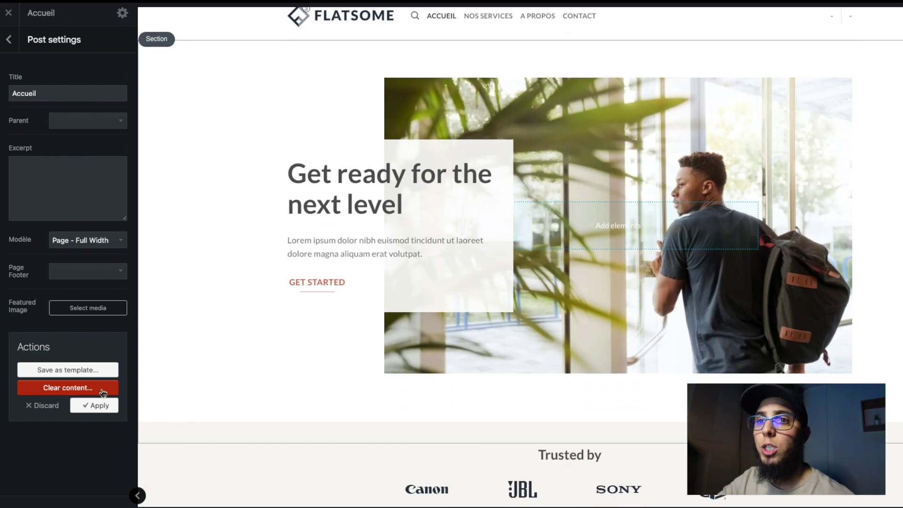
{"action": "left_click", "coordinate": [8, 39]}
{"action": "left_click", "coordinate": [84, 496]}
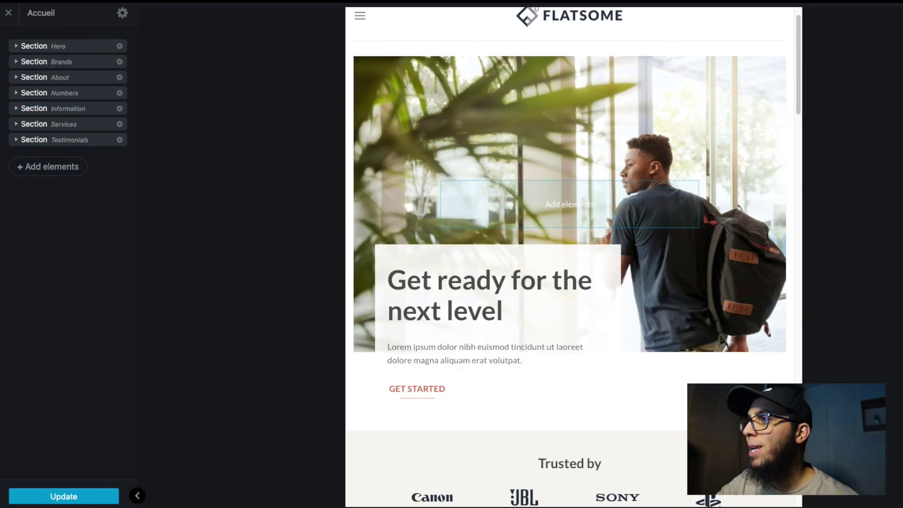
{"action": "scroll", "coordinate": [682, 298], "scroll_direction": "up", "scroll_amount": 1}
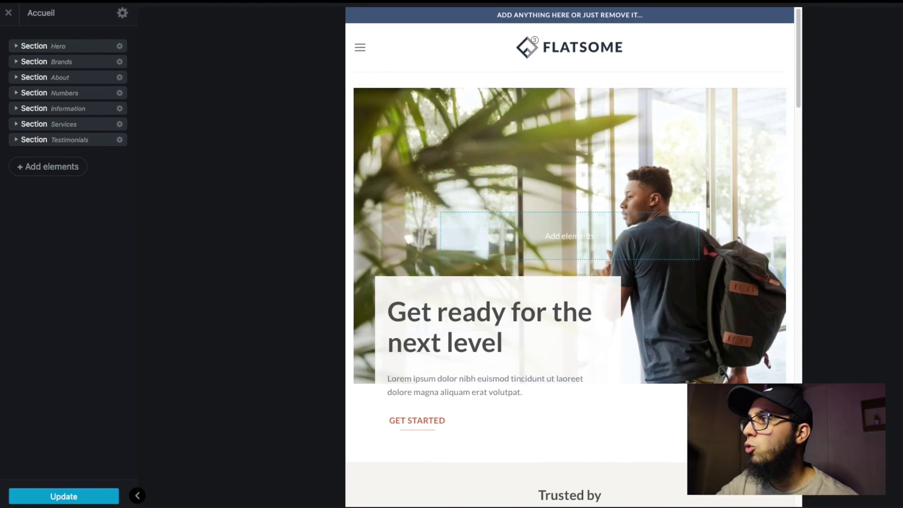
Step: In the "Trusted by" section, check the media choice for the Canon logo without replacing it, and set the image width to 71%
{"action": "scroll", "coordinate": [577, 196], "scroll_direction": "down", "scroll_amount": 5}
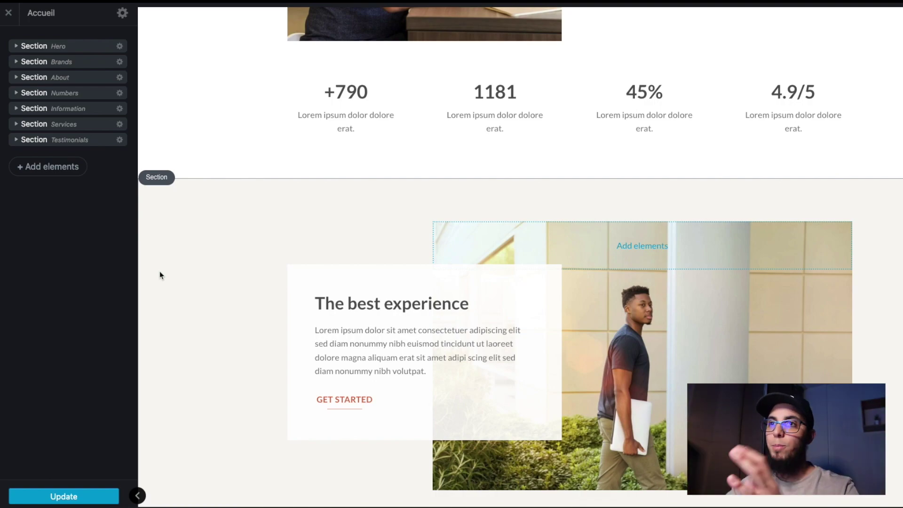
{"action": "scroll", "coordinate": [369, 374], "scroll_direction": "up", "scroll_amount": 5}
{"action": "scroll", "coordinate": [406, 252], "scroll_direction": "up", "scroll_amount": 5}
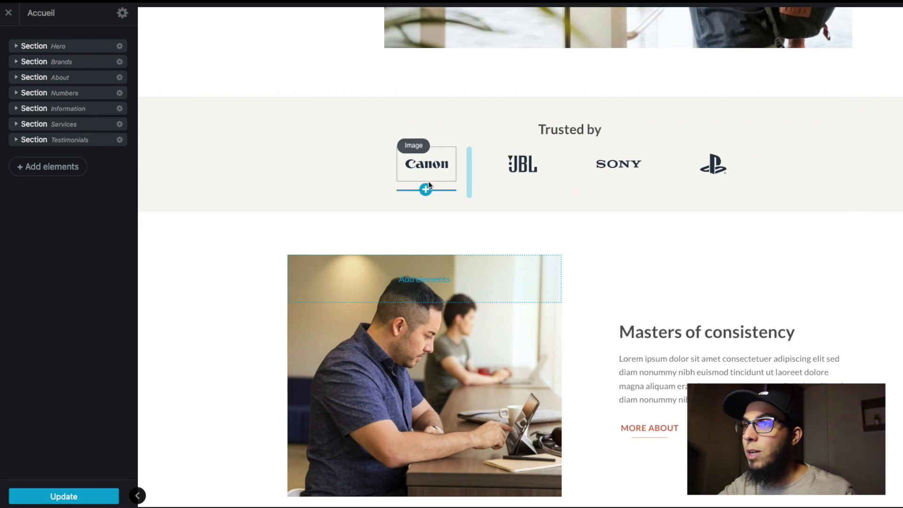
{"action": "left_click", "coordinate": [420, 163]}
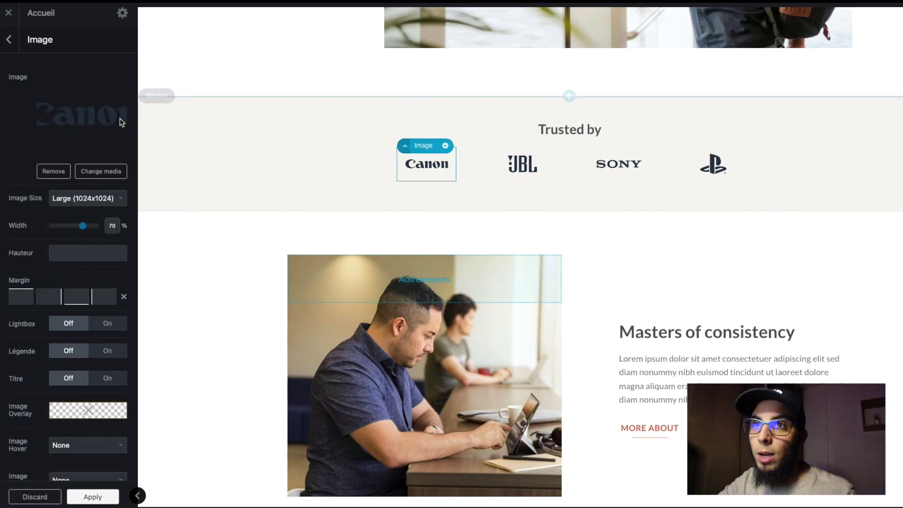
{"action": "left_click", "coordinate": [95, 177]}
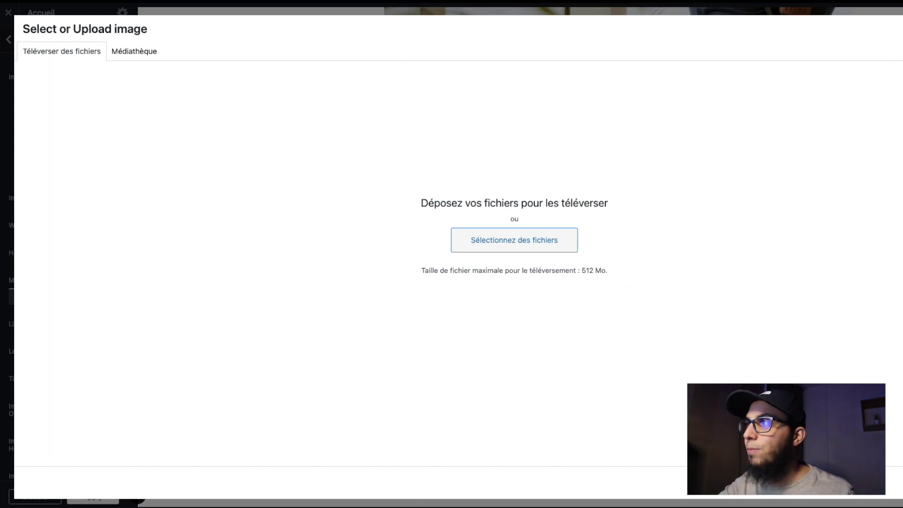
{"action": "key", "text": "Escape"}
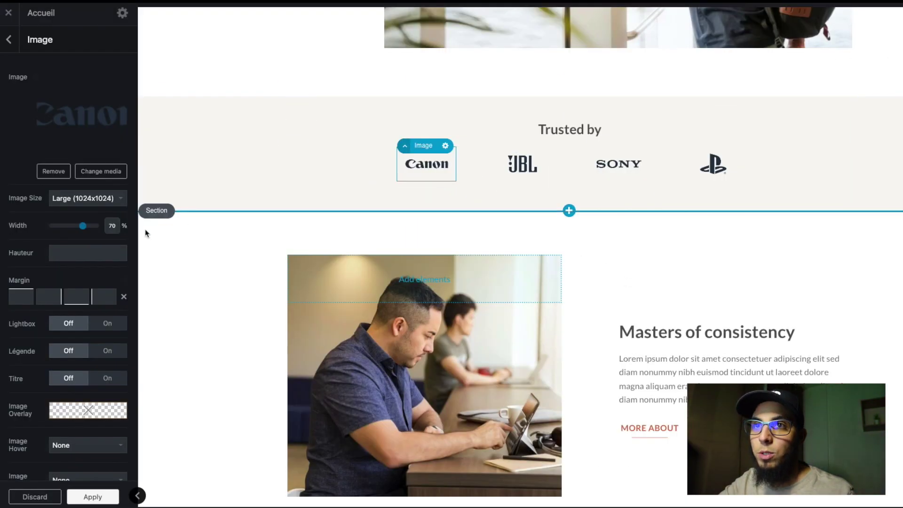
{"action": "mouse_move", "coordinate": [88, 236]}
{"action": "mouse_move", "coordinate": [82, 226]}
{"action": "left_mouse_down"}
{"action": "mouse_move", "coordinate": [65, 226]}
{"action": "mouse_move", "coordinate": [157, 235]}
{"action": "mouse_move", "coordinate": [85, 232]}
{"action": "left_mouse_up"}
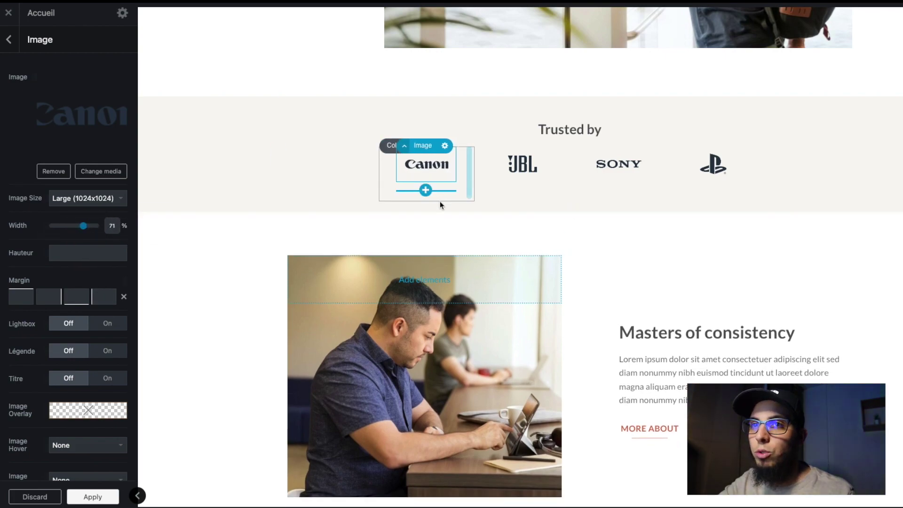
Step: Review the Canon image's remaining options and the page, apply the image changes and update the Accueil page
{"action": "scroll", "coordinate": [152, 313], "scroll_direction": "down", "scroll_amount": 2}
{"action": "scroll", "coordinate": [86, 329], "scroll_direction": "down", "scroll_amount": 2}
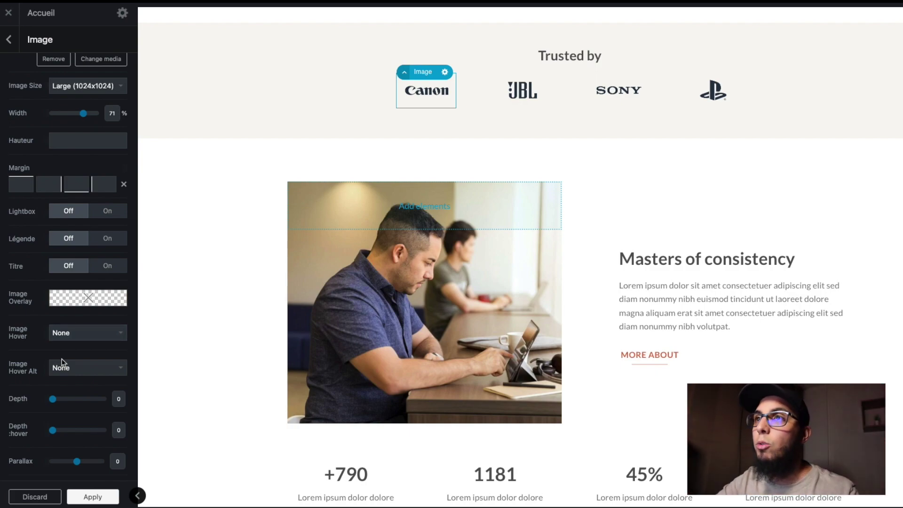
{"action": "scroll", "coordinate": [314, 214], "scroll_direction": "up", "scroll_amount": 10}
{"action": "scroll", "coordinate": [315, 217], "scroll_direction": "up", "scroll_amount": 1}
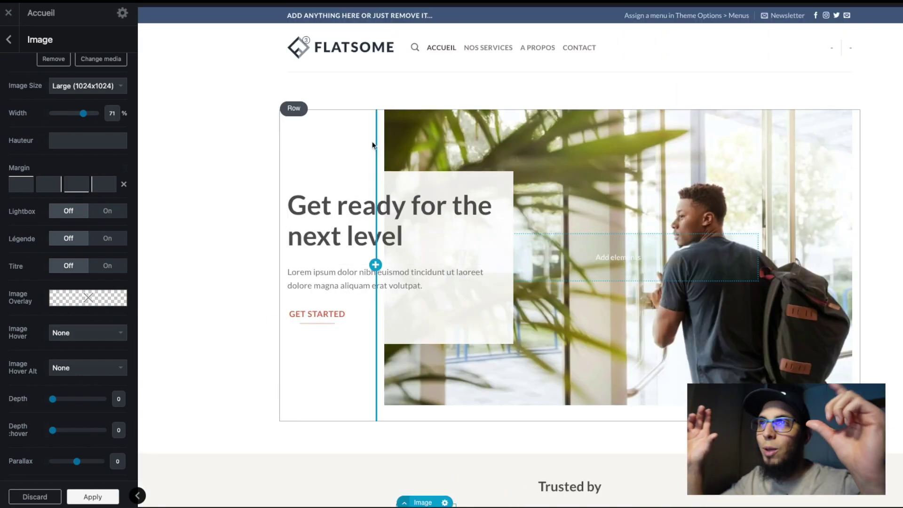
{"action": "left_click", "coordinate": [75, 499]}
{"action": "left_click", "coordinate": [74, 500]}
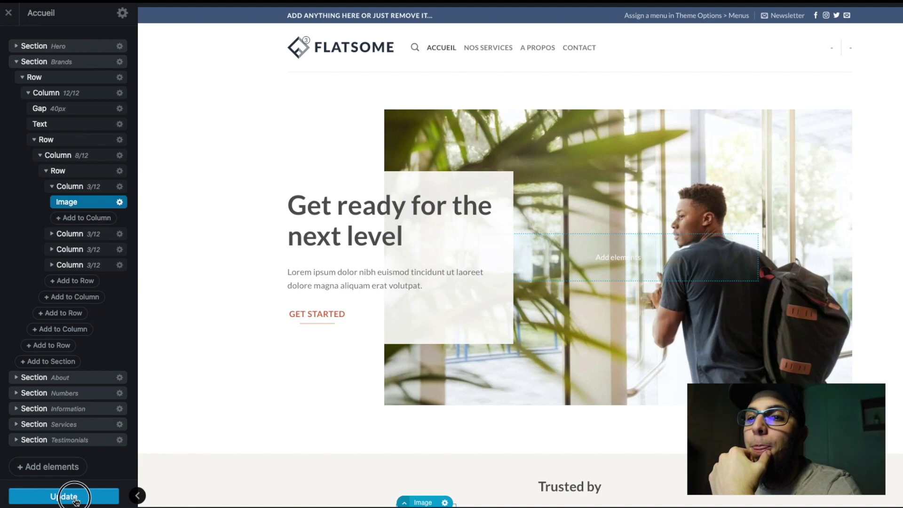
Step: Leave the page builder and open the header presets in the theme customizer
{"action": "left_click", "coordinate": [10, 15]}
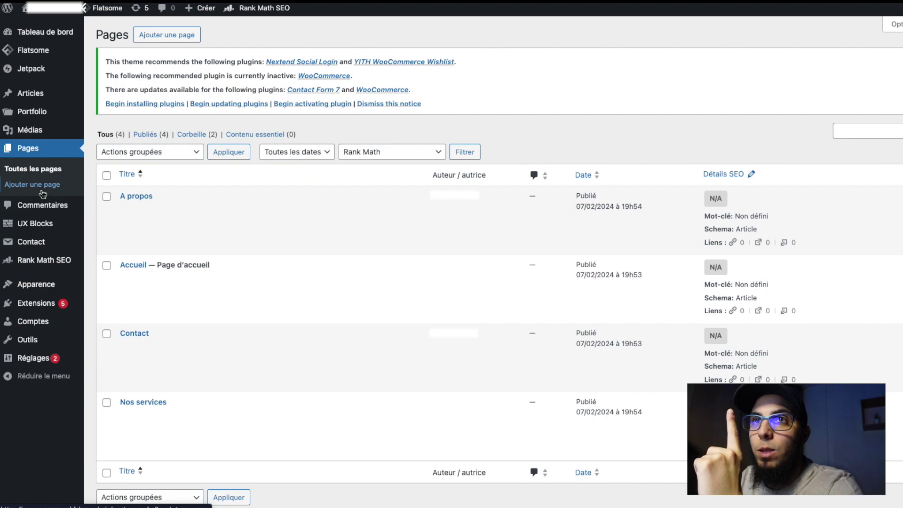
{"action": "mouse_move", "coordinate": [56, 50]}
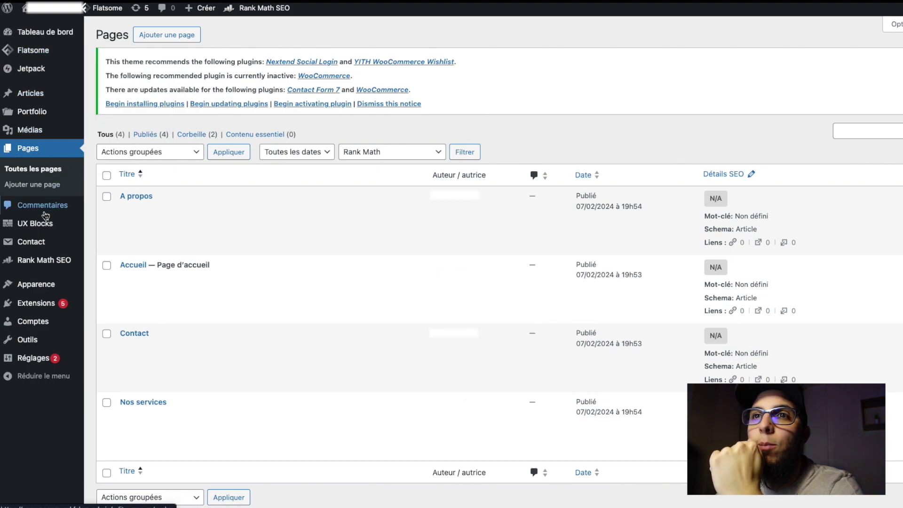
{"action": "mouse_move", "coordinate": [43, 229]}
{"action": "mouse_move", "coordinate": [37, 288]}
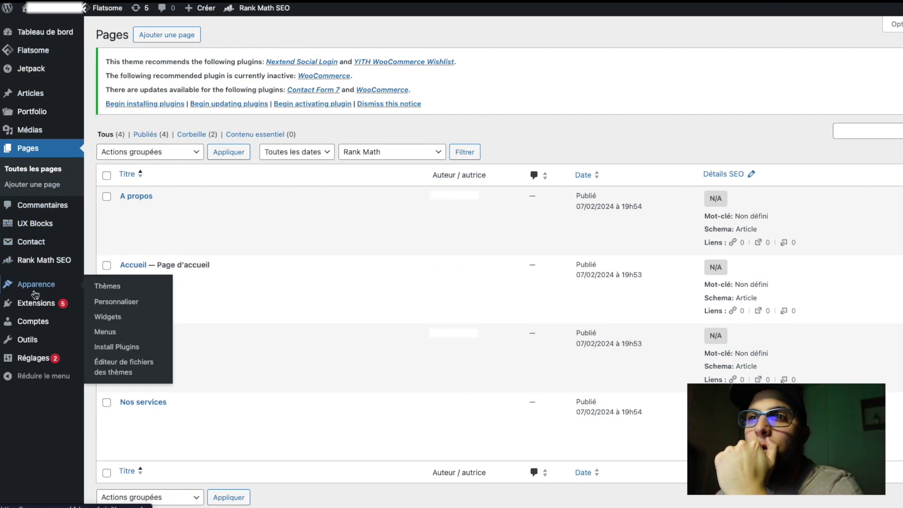
{"action": "left_click", "coordinate": [118, 309]}
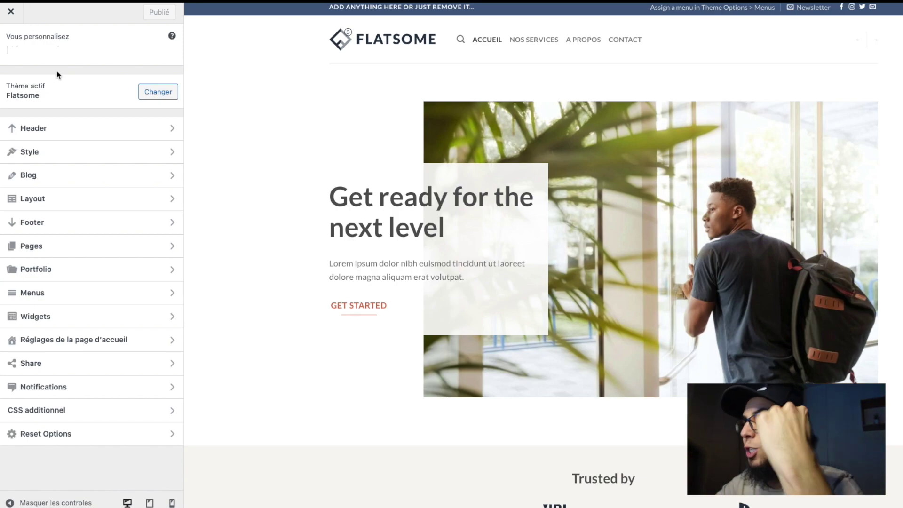
{"action": "left_click", "coordinate": [108, 138]}
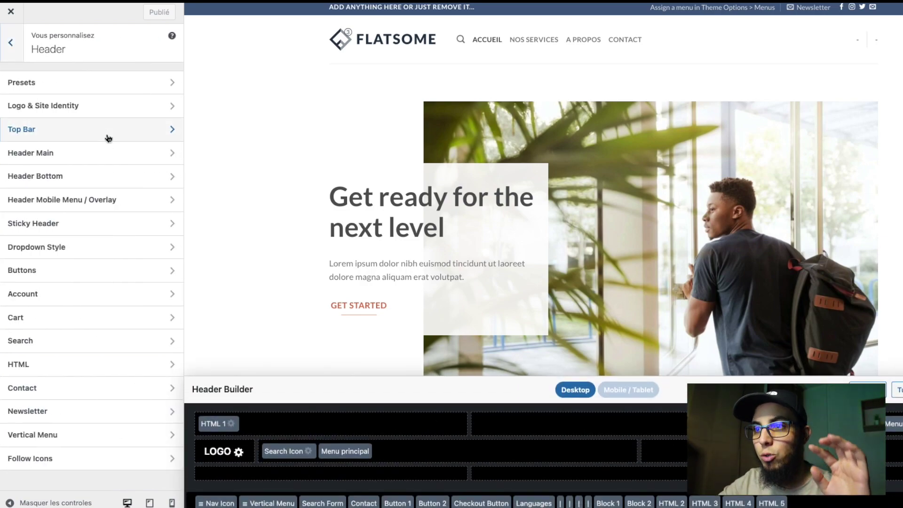
{"action": "left_click", "coordinate": [129, 78]}
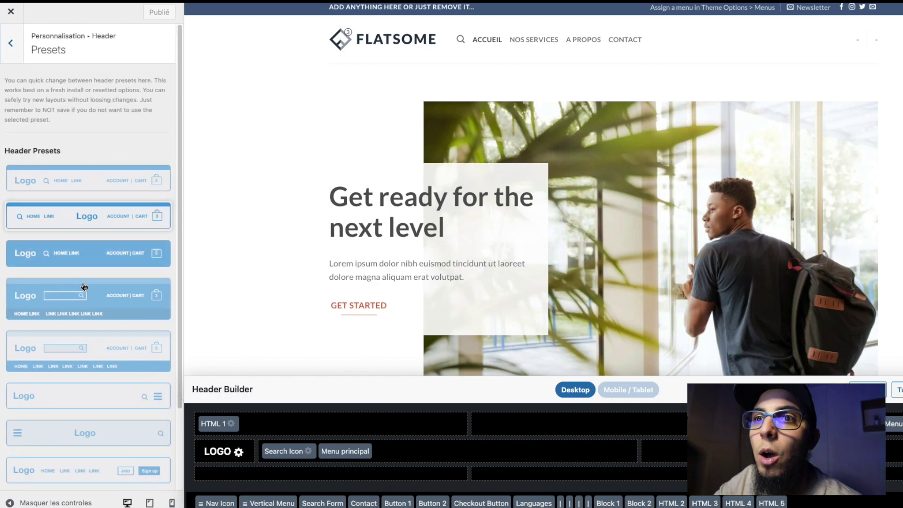
Step: Try the left-logo, centred-logo and "Header Wide Nav" header presets on the site
{"action": "scroll", "coordinate": [85, 288], "scroll_direction": "down", "scroll_amount": 3}
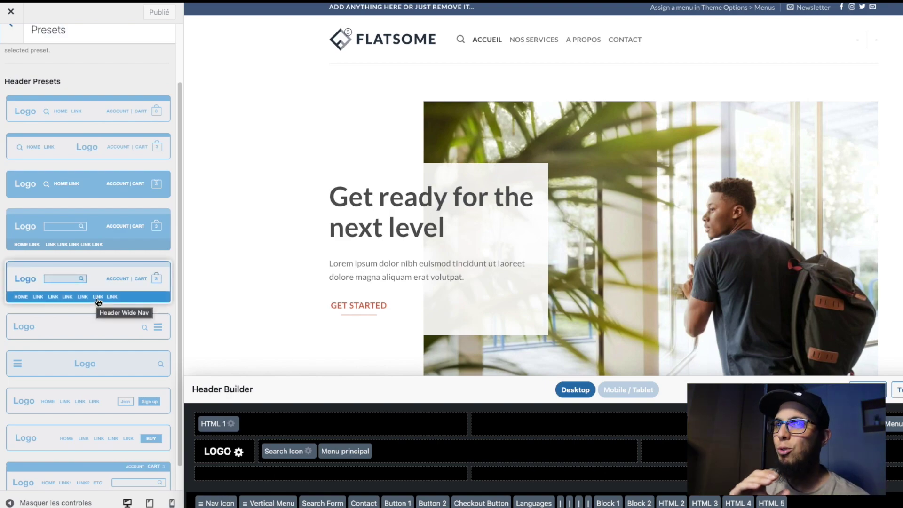
{"action": "left_click", "coordinate": [112, 117]}
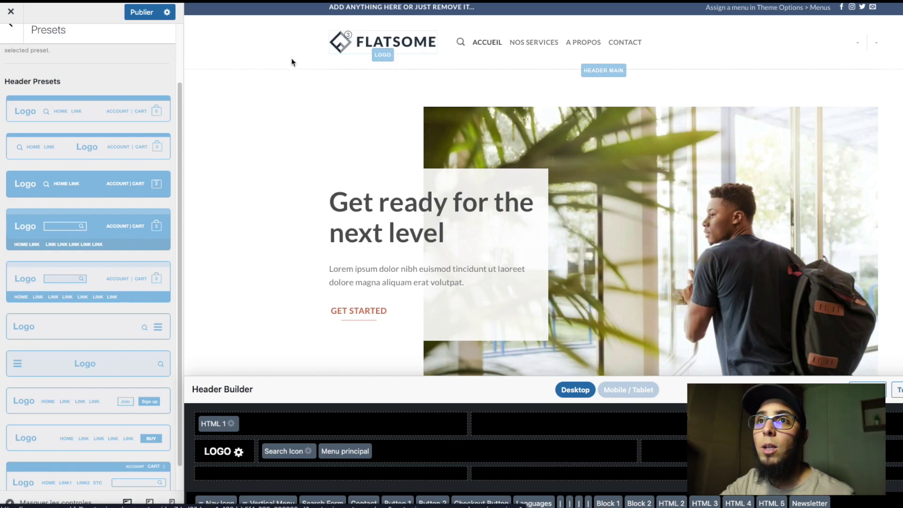
{"action": "left_click", "coordinate": [81, 147]}
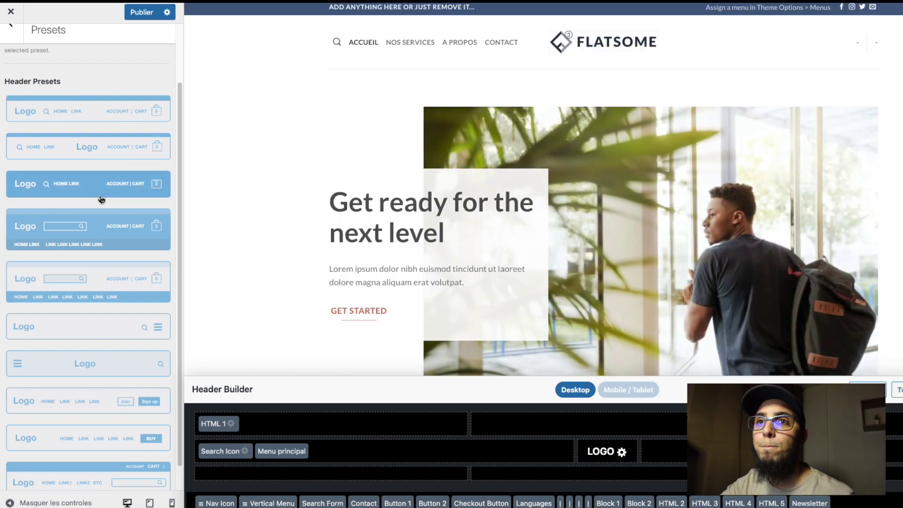
{"action": "left_click", "coordinate": [78, 280]}
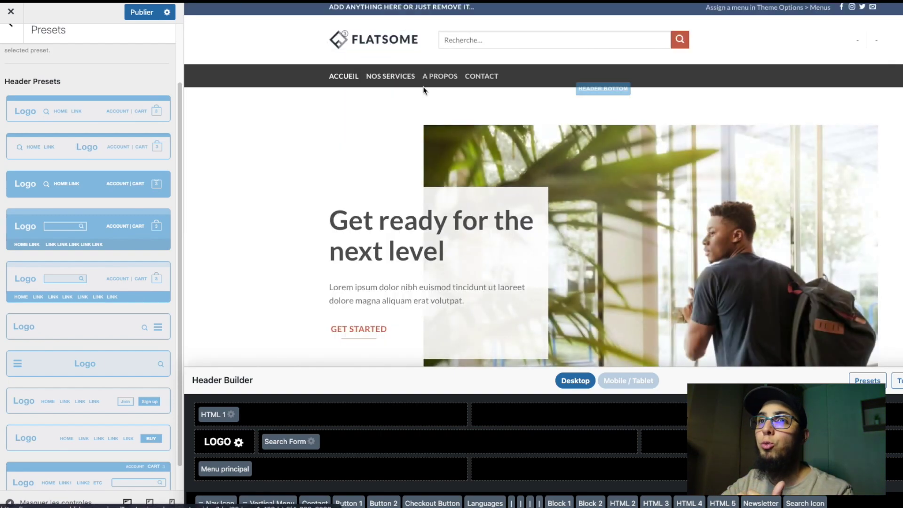
{"action": "scroll", "coordinate": [137, 248], "scroll_direction": "down", "scroll_amount": 1}
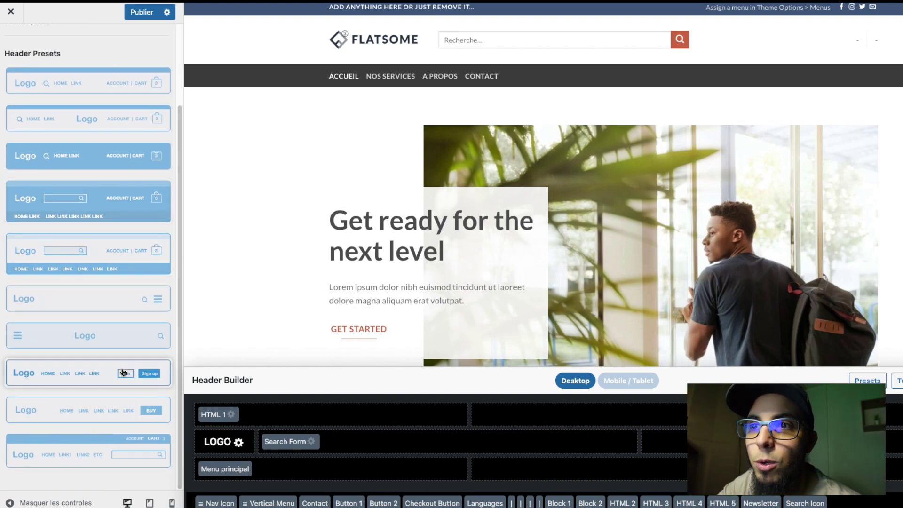
Step: Apply the header preset with the logo first, followed by the search icon and menu, publish it, and return to the Header settings
{"action": "scroll", "coordinate": [121, 371], "scroll_direction": "up", "scroll_amount": 3}
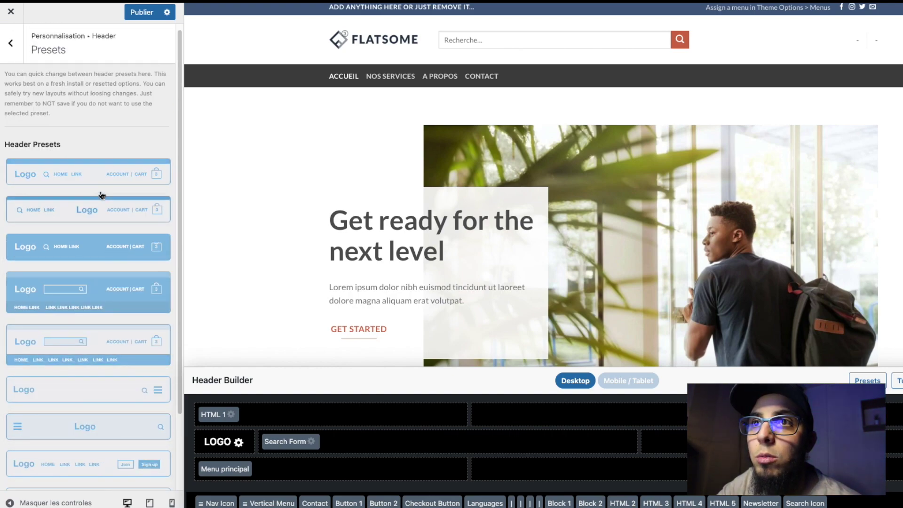
{"action": "left_click", "coordinate": [96, 174]}
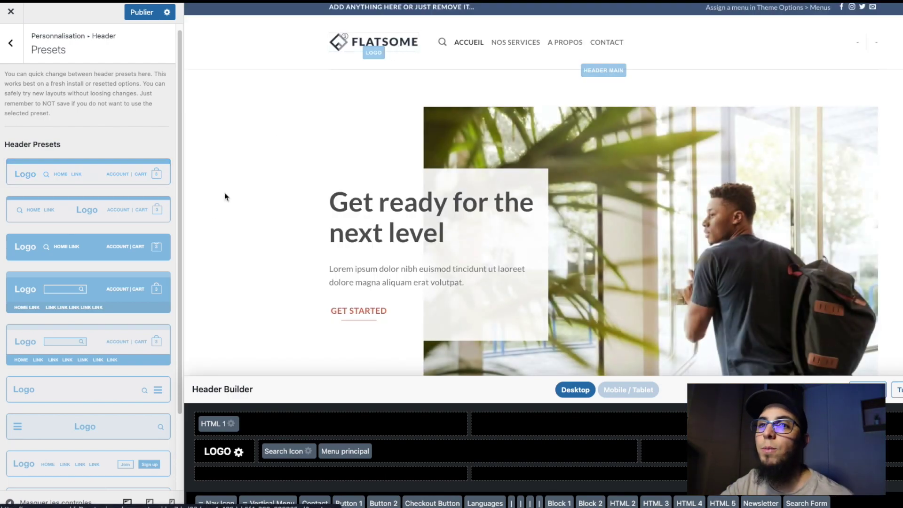
{"action": "left_click", "coordinate": [143, 10]}
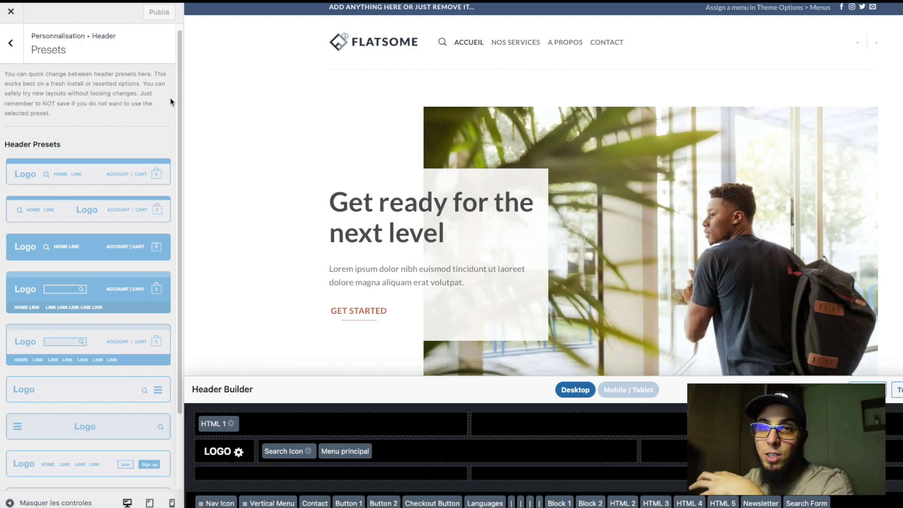
{"action": "left_click", "coordinate": [12, 43]}
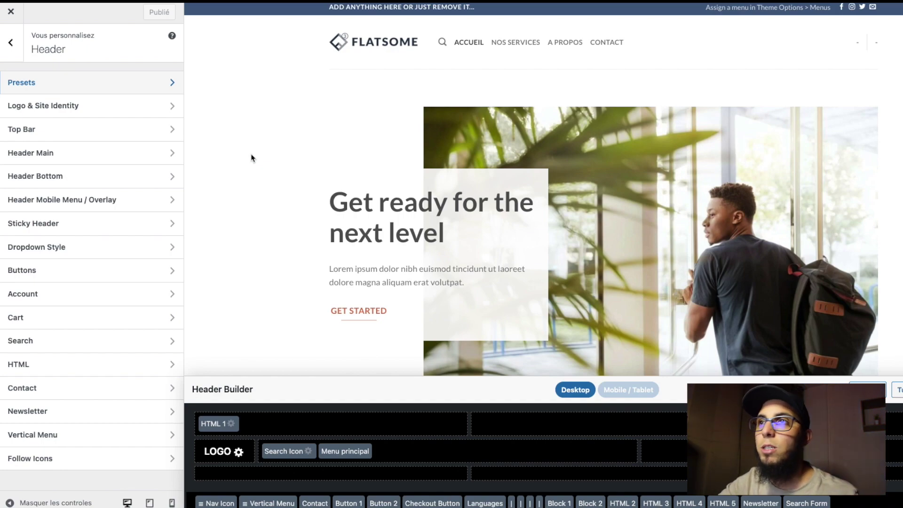
Step: In the Logo & Site Identity settings, set the logo position to centred and the logo container width to 169
{"action": "left_click", "coordinate": [106, 108]}
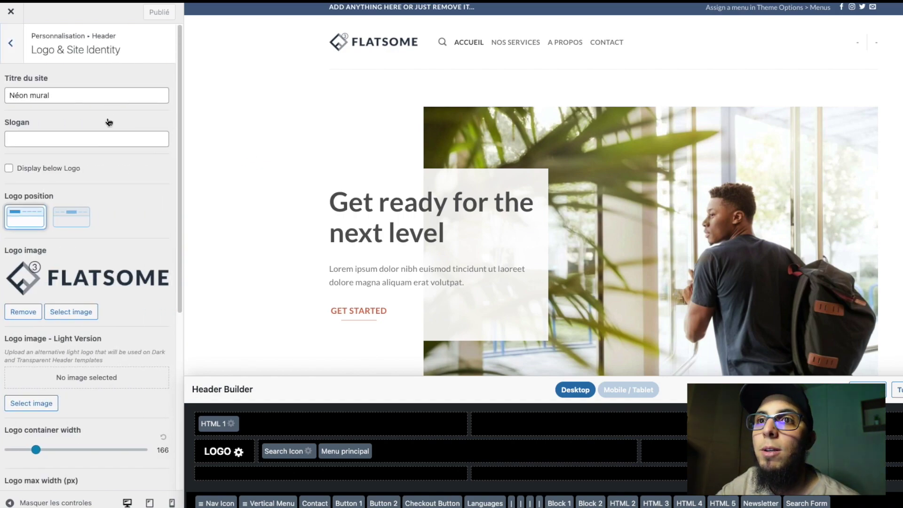
{"action": "scroll", "coordinate": [114, 210], "scroll_direction": "down", "scroll_amount": 1}
{"action": "left_click", "coordinate": [78, 198]}
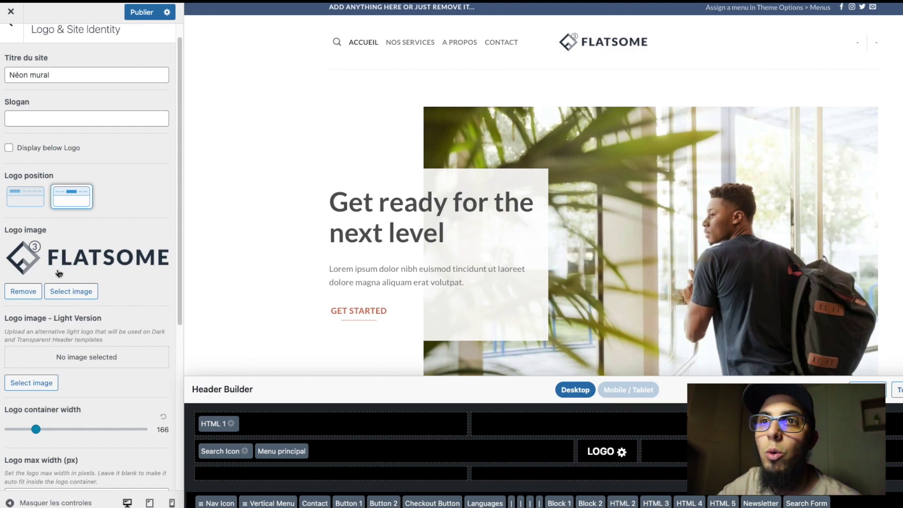
{"action": "scroll", "coordinate": [59, 274], "scroll_direction": "up", "scroll_amount": 1}
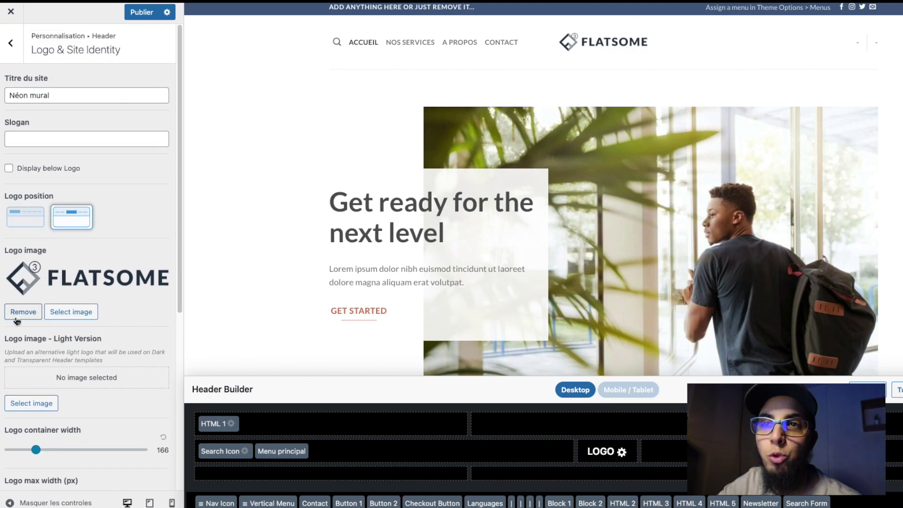
{"action": "scroll", "coordinate": [47, 432], "scroll_direction": "down", "scroll_amount": 1}
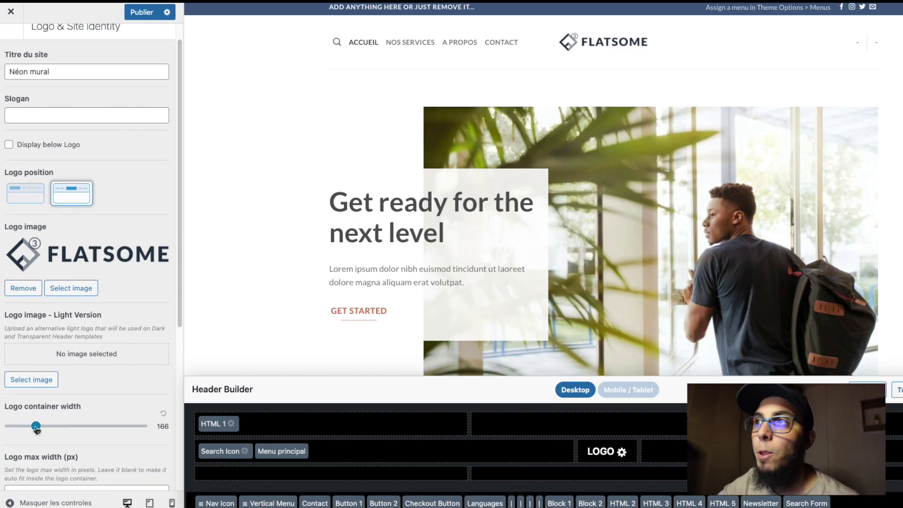
{"action": "mouse_move", "coordinate": [36, 429]}
{"action": "left_mouse_down"}
{"action": "mouse_move", "coordinate": [20, 426]}
{"action": "mouse_move", "coordinate": [37, 427]}
{"action": "left_mouse_up"}
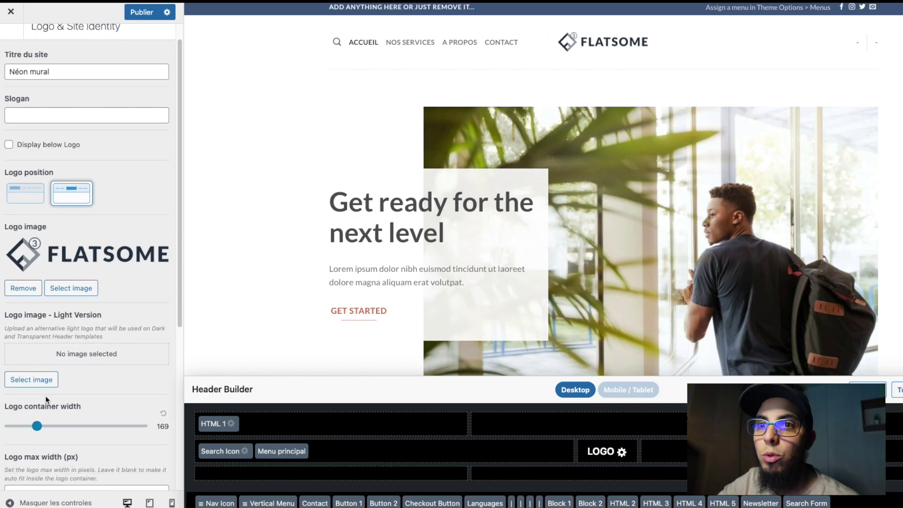
Step: Examine the logo max width, padding, link and site icon settings
{"action": "scroll", "coordinate": [46, 399], "scroll_direction": "down", "scroll_amount": 5}
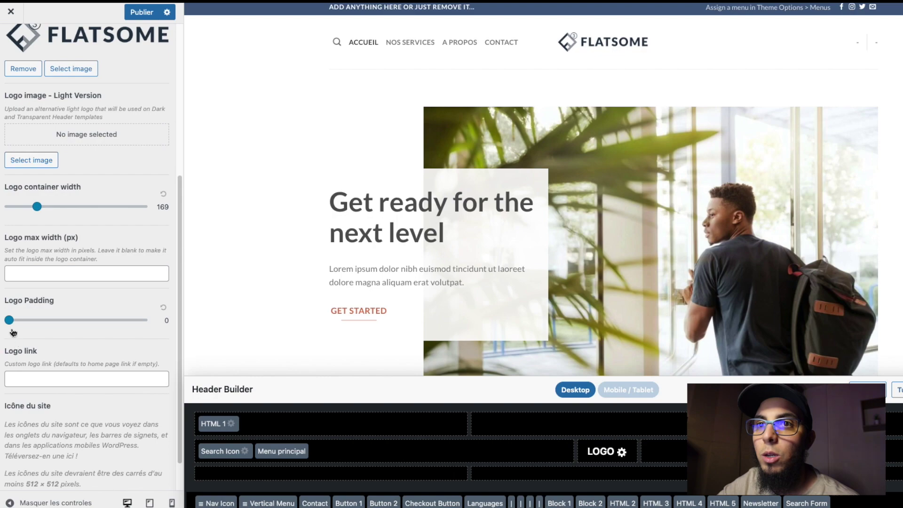
{"action": "mouse_move", "coordinate": [10, 322]}
{"action": "left_mouse_down"}
{"action": "mouse_move", "coordinate": [120, 331]}
{"action": "mouse_move", "coordinate": [4, 333]}
{"action": "left_mouse_up"}
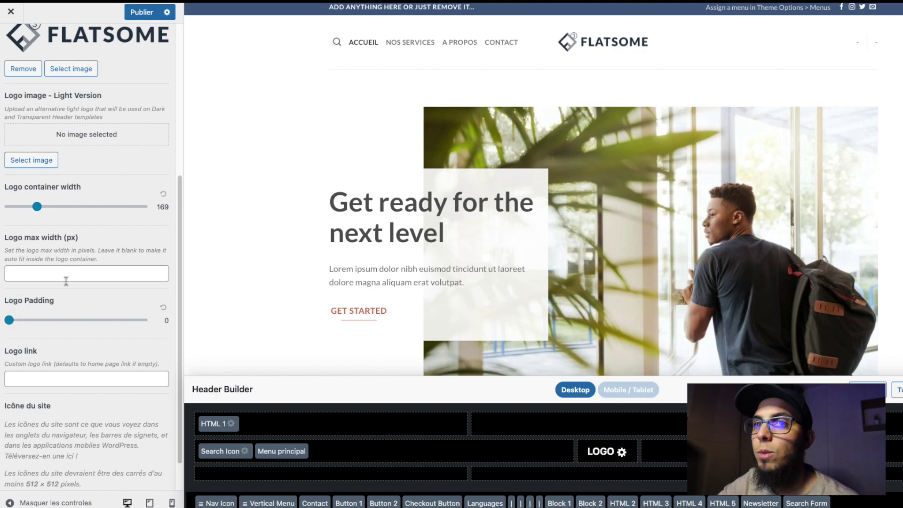
{"action": "scroll", "coordinate": [66, 281], "scroll_direction": "down", "scroll_amount": 1}
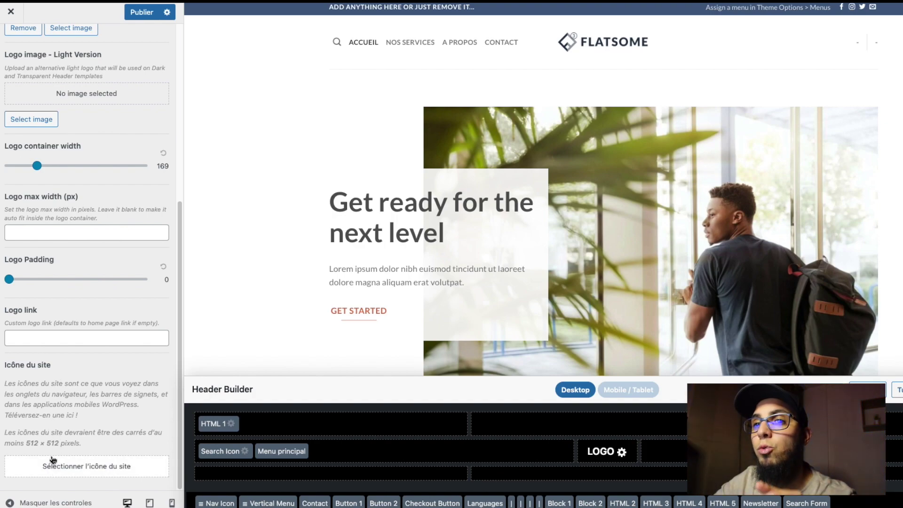
Step: Replace the site title (Titre du site) with "Site tuto word press"
{"action": "scroll", "coordinate": [35, 111], "scroll_direction": "up", "scroll_amount": 6}
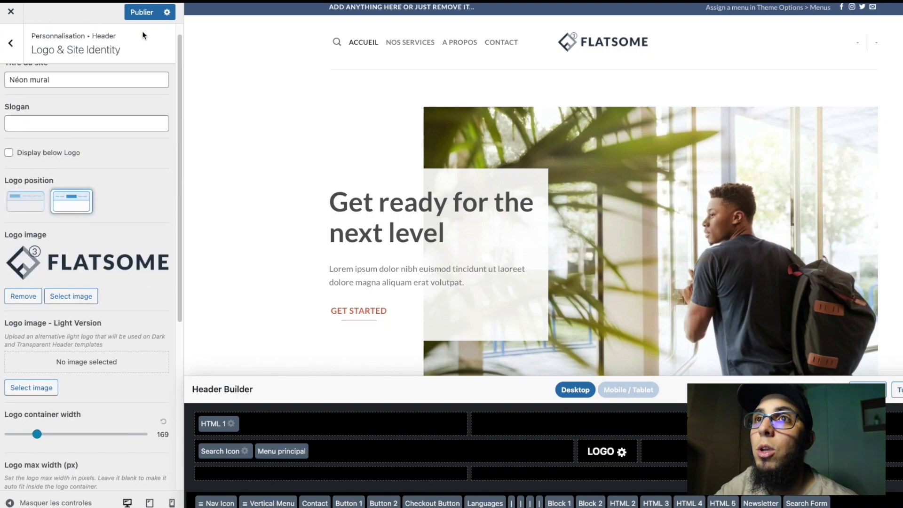
{"action": "scroll", "coordinate": [117, 53], "scroll_direction": "up", "scroll_amount": 1}
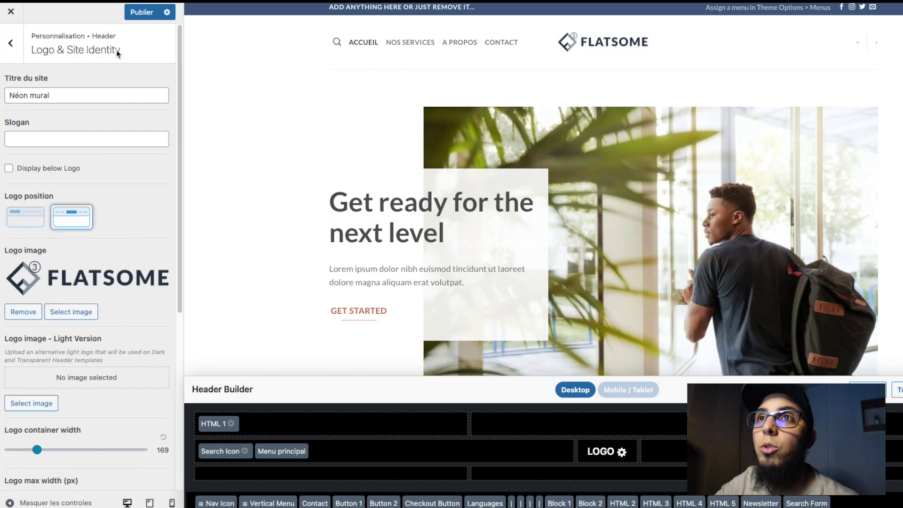
{"action": "triple_click", "coordinate": [78, 95]}
{"action": "type", "text": "Site tuto word press"}
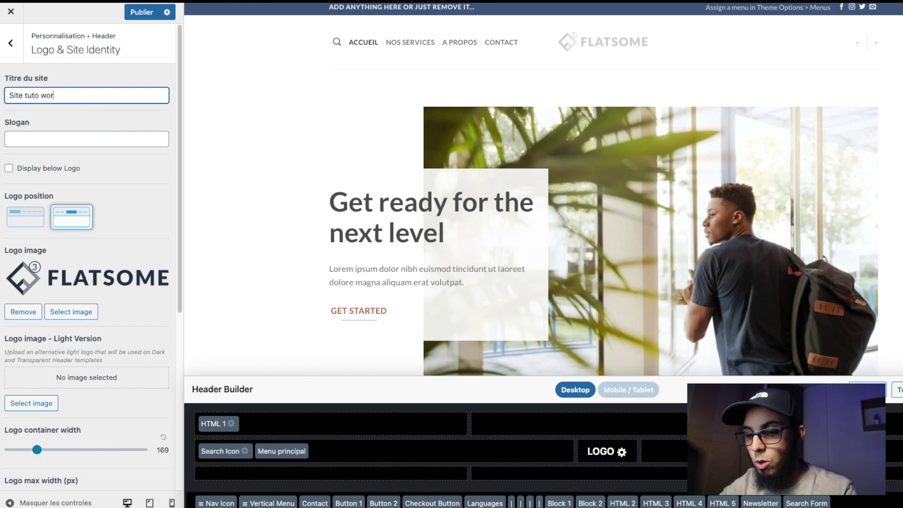
Step: Fill in the site slogan "IE TUTO POUR APPRENDRE A FAIRE UN SITE" and publish the site identity changes
{"action": "left_click", "coordinate": [75, 141]}
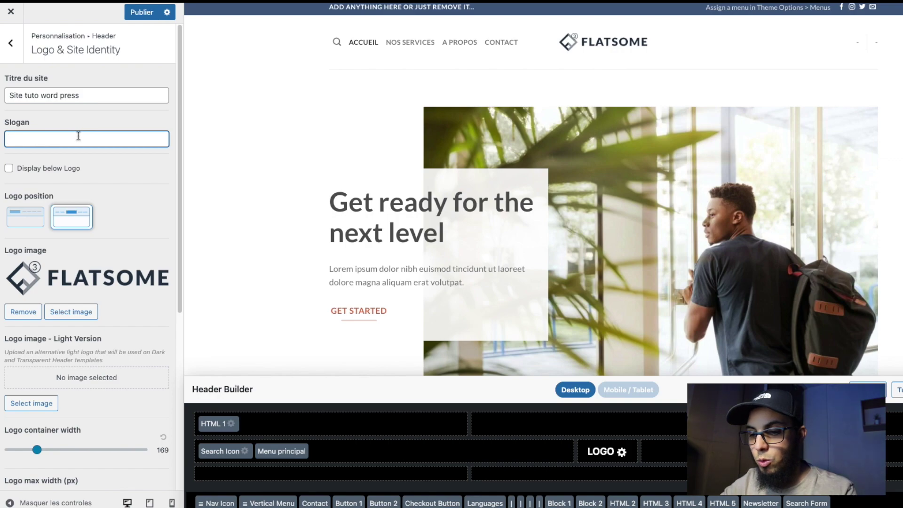
{"action": "type", "text": "IE TUTO POUR APPRENDRE A"}
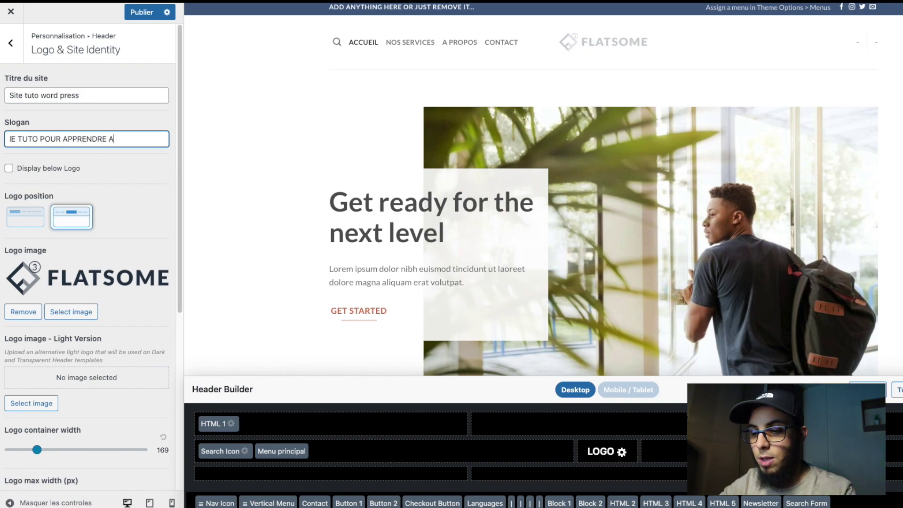
{"action": "type", "text": "E UN SITE"}
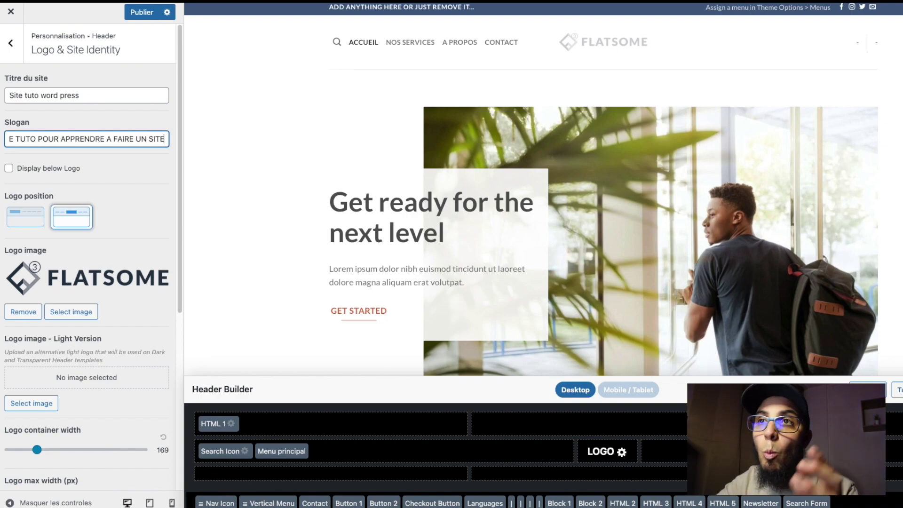
{"action": "left_click", "coordinate": [18, 141]}
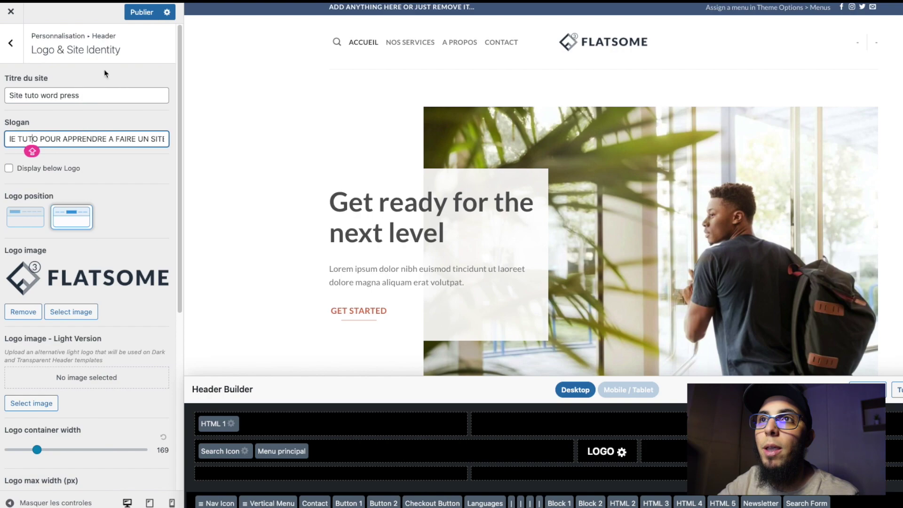
{"action": "left_click", "coordinate": [145, 14]}
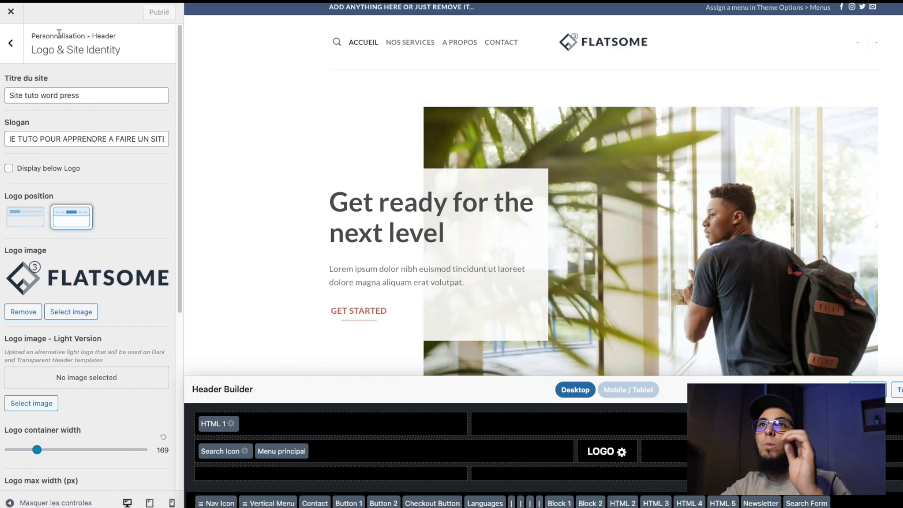
Step: Open the header's Top Bar settings and set the background colour to the red preset #dd3333
{"action": "left_click", "coordinate": [15, 48]}
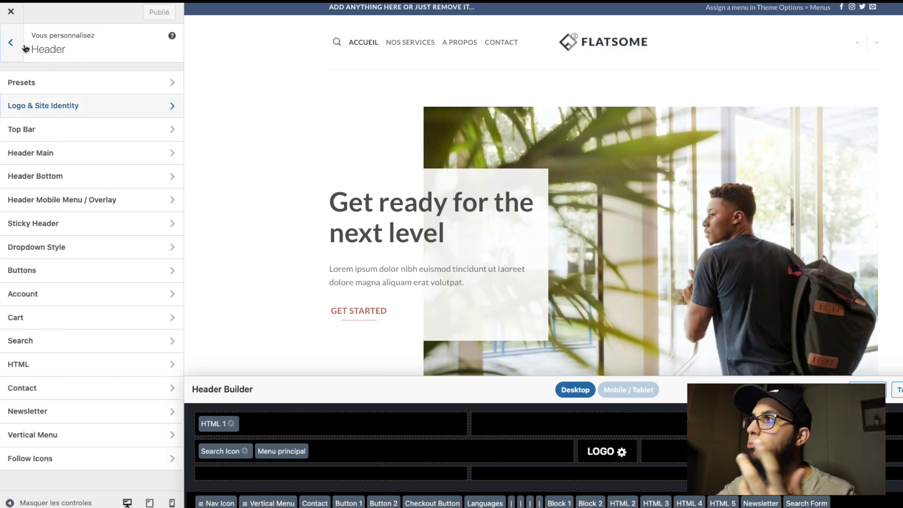
{"action": "left_click", "coordinate": [121, 137]}
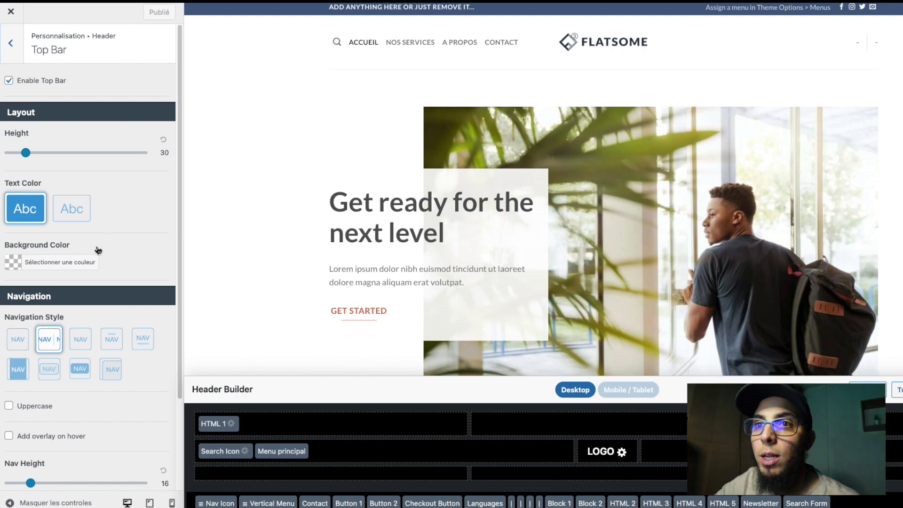
{"action": "scroll", "coordinate": [103, 277], "scroll_direction": "down", "scroll_amount": 2}
{"action": "scroll", "coordinate": [104, 282], "scroll_direction": "up", "scroll_amount": 1}
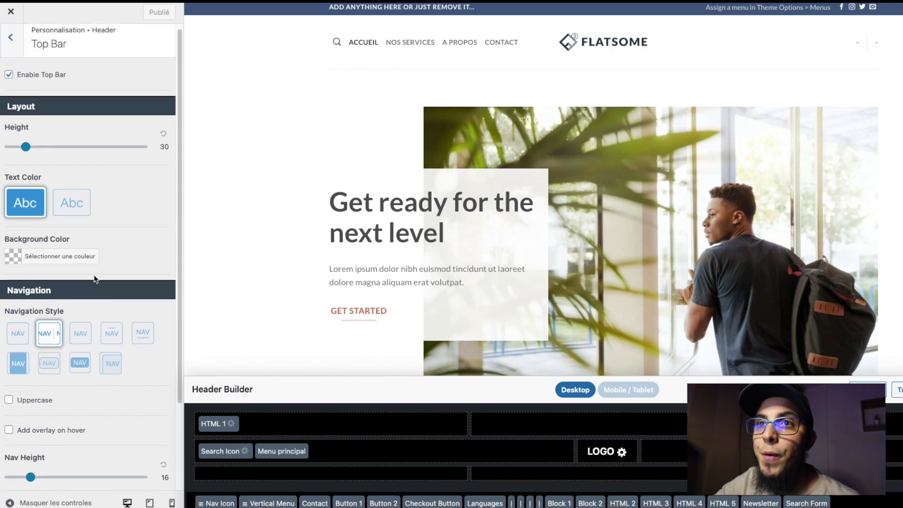
{"action": "left_click", "coordinate": [13, 256]}
{"action": "left_click", "coordinate": [41, 397]}
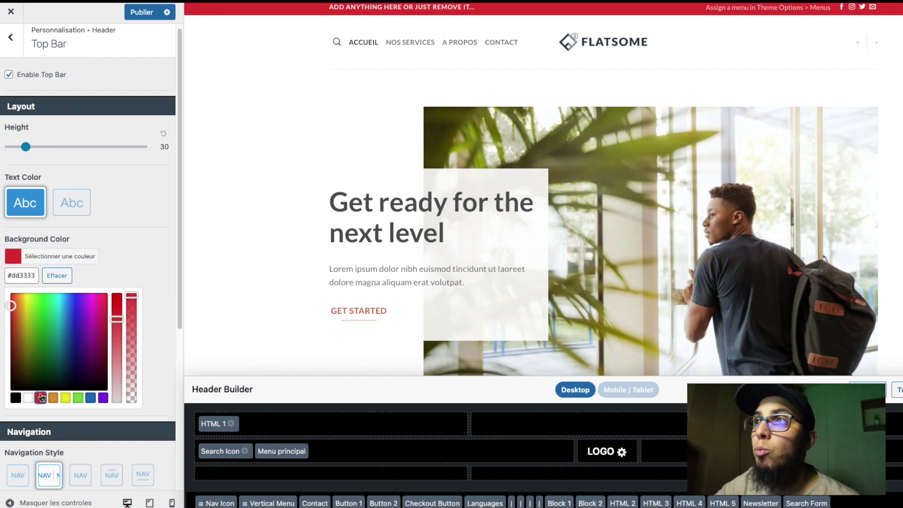
{"action": "left_click", "coordinate": [134, 245]}
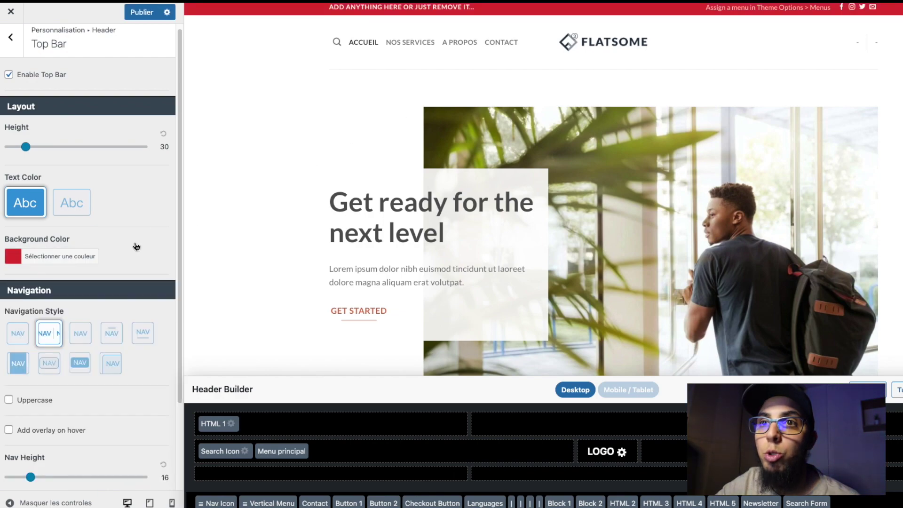
Step: Try the uppercase option for the top bar's navigation, leaving it switched off
{"action": "scroll", "coordinate": [132, 251], "scroll_direction": "down", "scroll_amount": 2}
{"action": "scroll", "coordinate": [100, 275], "scroll_direction": "down", "scroll_amount": 1}
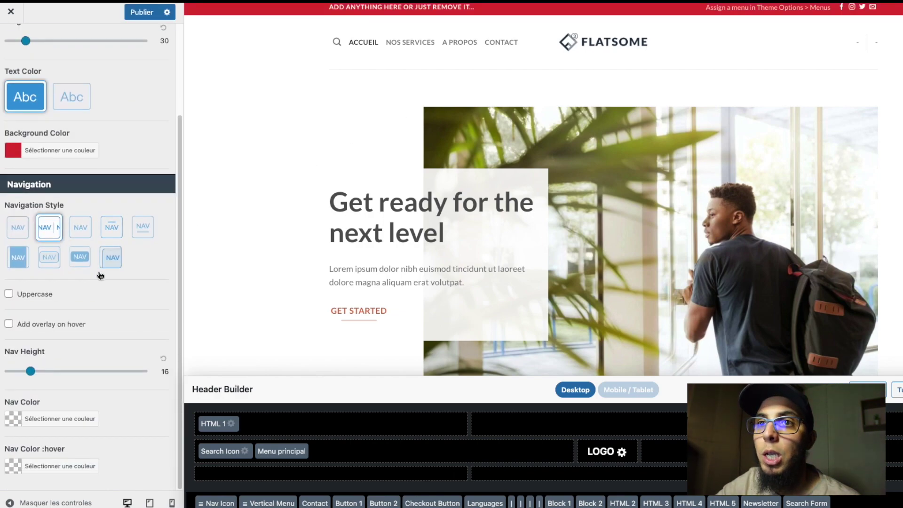
{"action": "left_click", "coordinate": [9, 294]}
{"action": "left_click", "coordinate": [11, 296]}
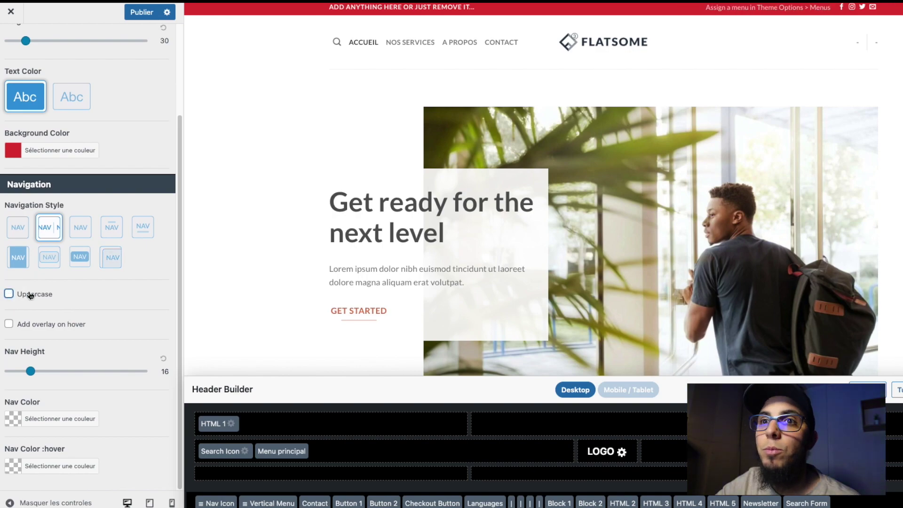
{"action": "left_click", "coordinate": [9, 294]}
{"action": "left_click", "coordinate": [9, 295]}
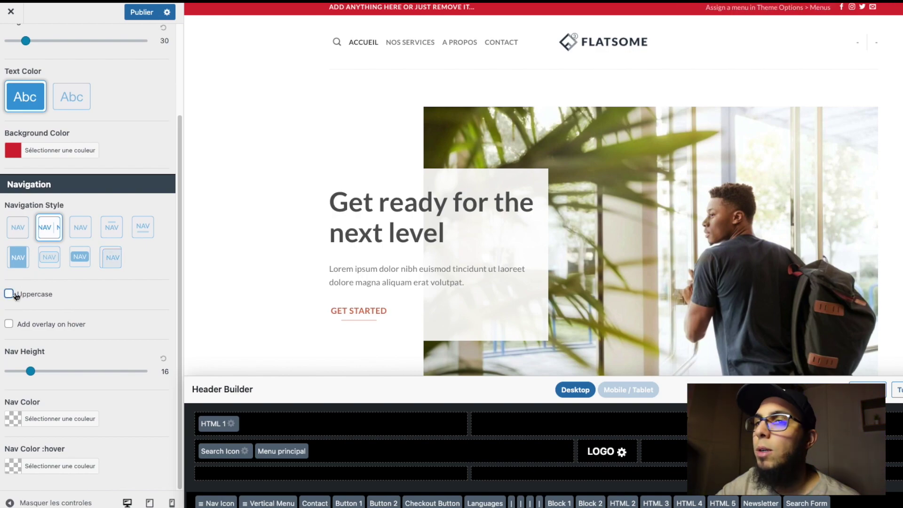
Step: Try the dark text colour for the top bar and restore the light one
{"action": "scroll", "coordinate": [96, 283], "scroll_direction": "up", "scroll_amount": 3}
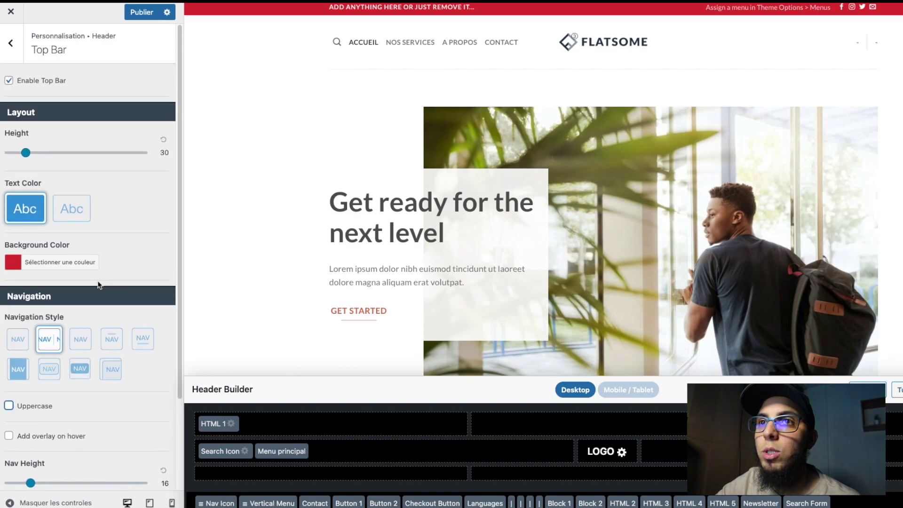
{"action": "left_click", "coordinate": [70, 208]}
{"action": "left_click", "coordinate": [31, 210]}
{"action": "scroll", "coordinate": [99, 244], "scroll_direction": "down", "scroll_amount": 2}
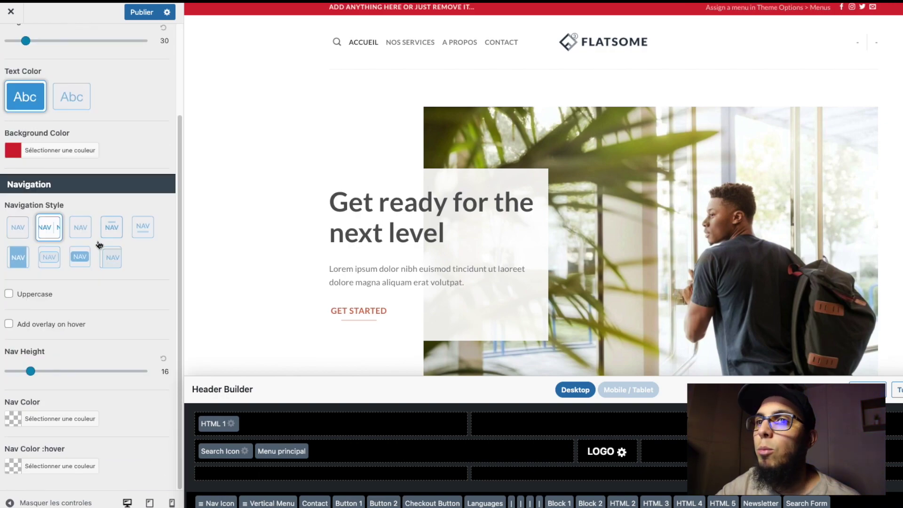
{"action": "scroll", "coordinate": [113, 144], "scroll_direction": "up", "scroll_amount": 2}
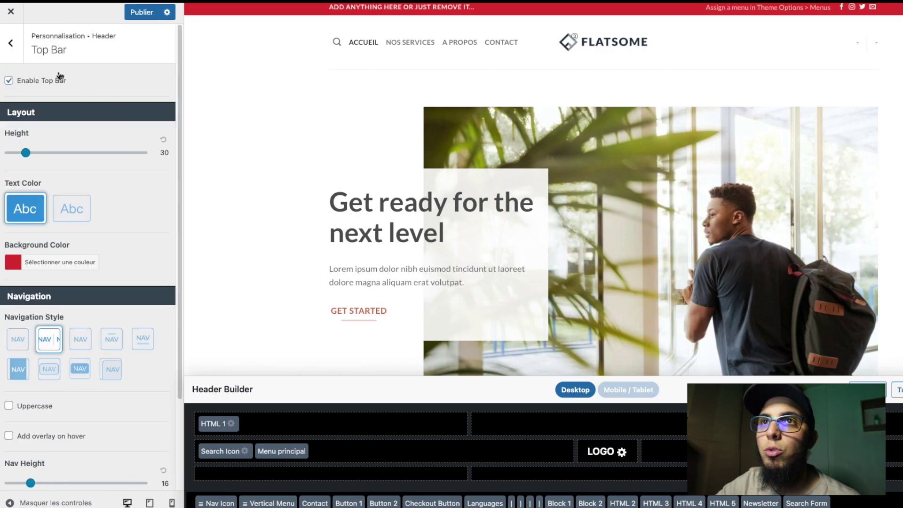
Step: Disable the top bar in the header's Top Bar settings
{"action": "left_click", "coordinate": [10, 43]}
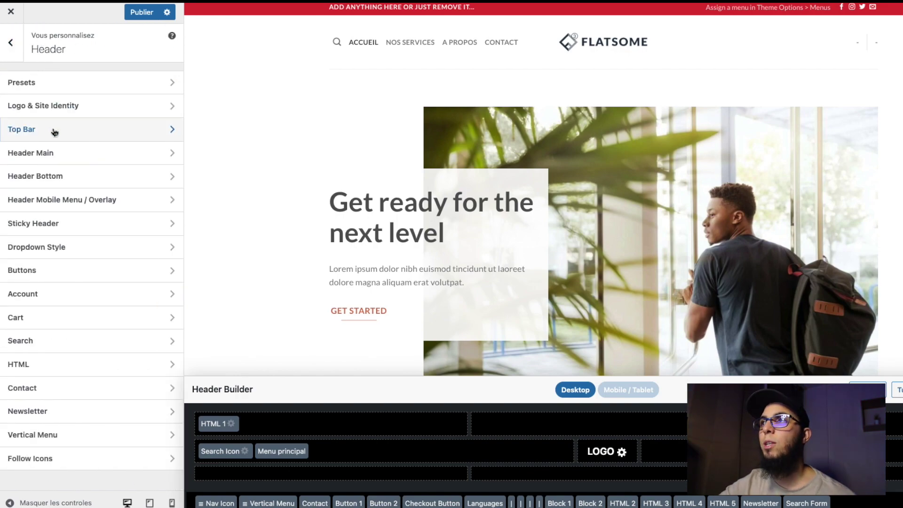
{"action": "left_click", "coordinate": [81, 134]}
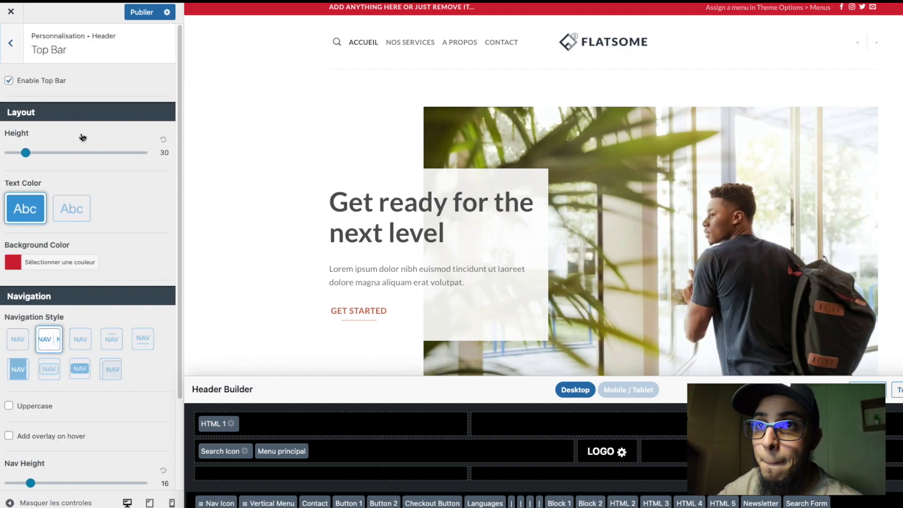
{"action": "scroll", "coordinate": [73, 232], "scroll_direction": "down", "scroll_amount": 2}
{"action": "scroll", "coordinate": [72, 233], "scroll_direction": "up", "scroll_amount": 2}
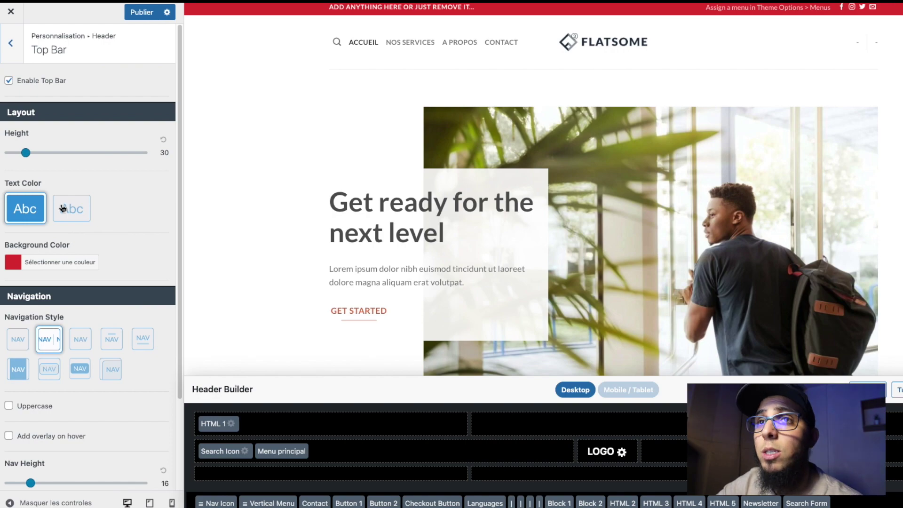
{"action": "left_click", "coordinate": [8, 81]}
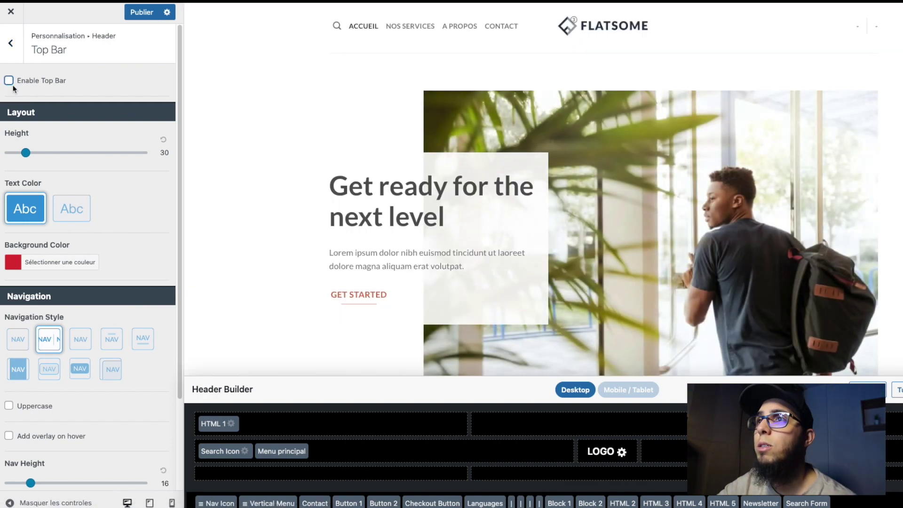
Step: Open the Header Main settings and try the full-width layout, returning to the contained header width
{"action": "left_click", "coordinate": [11, 44]}
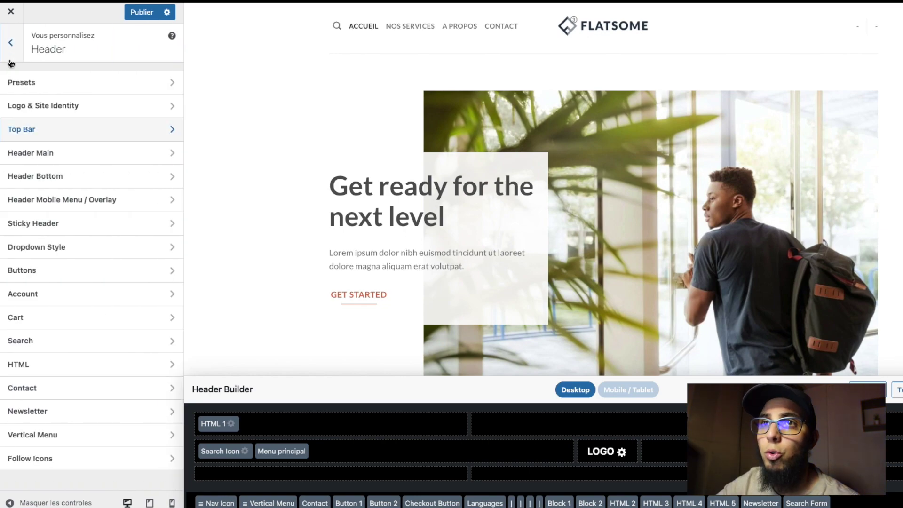
{"action": "left_click", "coordinate": [94, 157]}
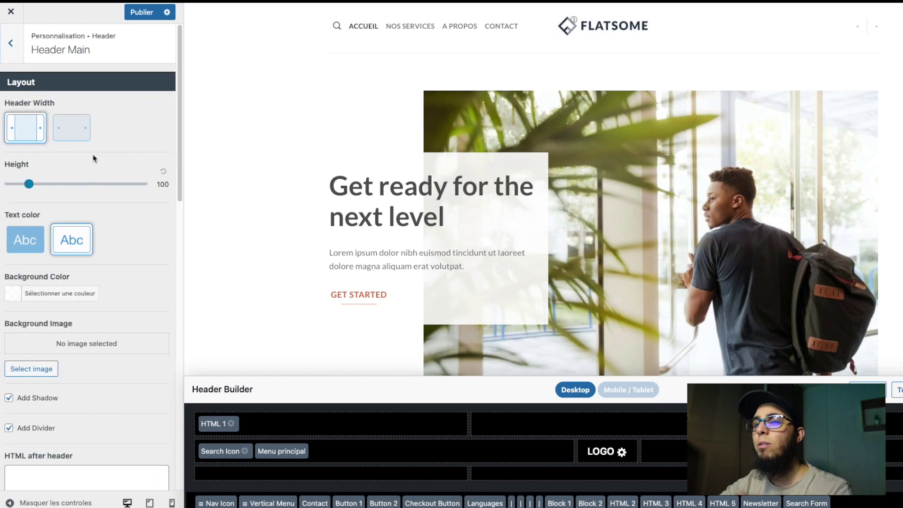
{"action": "left_click", "coordinate": [57, 134]}
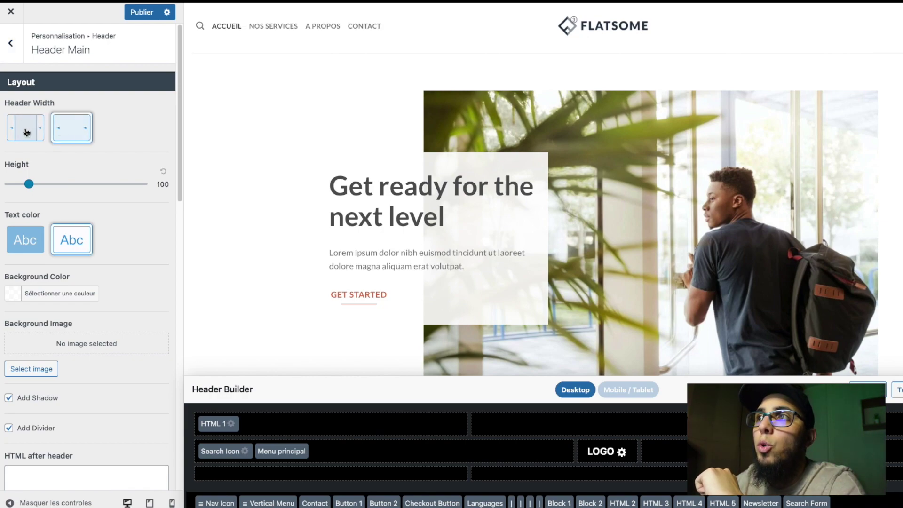
{"action": "left_click", "coordinate": [27, 132]}
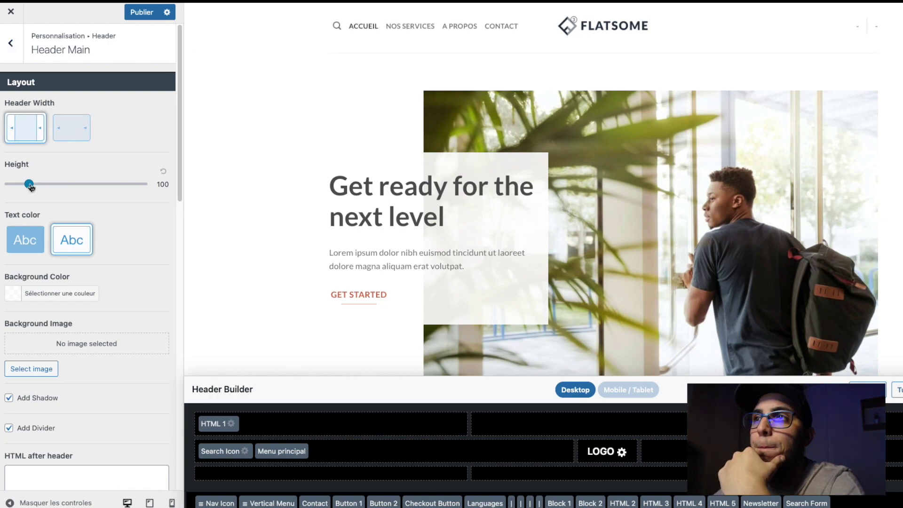
Step: Set the main header's height to 83 and its background colour to the green preset, rgba(129,215,66,0.9)
{"action": "mouse_move", "coordinate": [30, 187]}
{"action": "left_mouse_down"}
{"action": "mouse_move", "coordinate": [41, 184]}
{"action": "mouse_move", "coordinate": [24, 183]}
{"action": "left_mouse_up"}
{"action": "scroll", "coordinate": [51, 237], "scroll_direction": "down", "scroll_amount": 1}
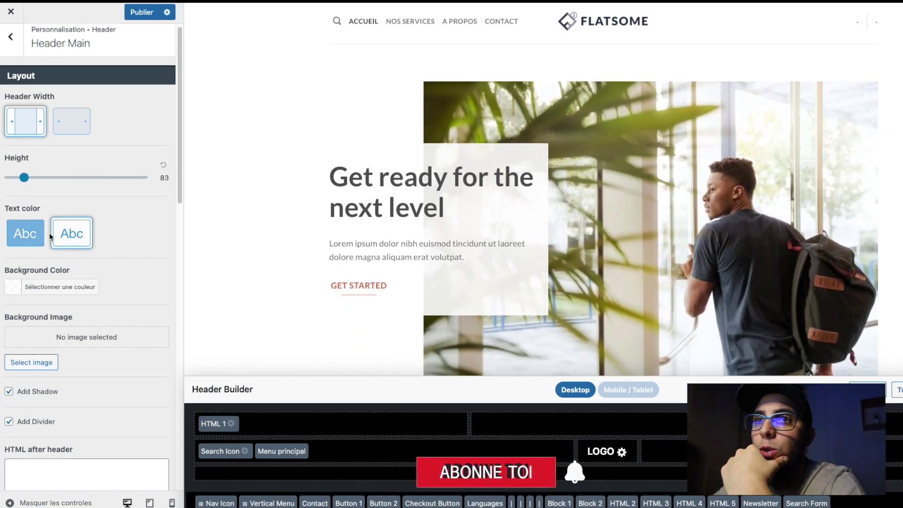
{"action": "scroll", "coordinate": [50, 237], "scroll_direction": "down", "scroll_amount": 1}
{"action": "left_click", "coordinate": [13, 279]}
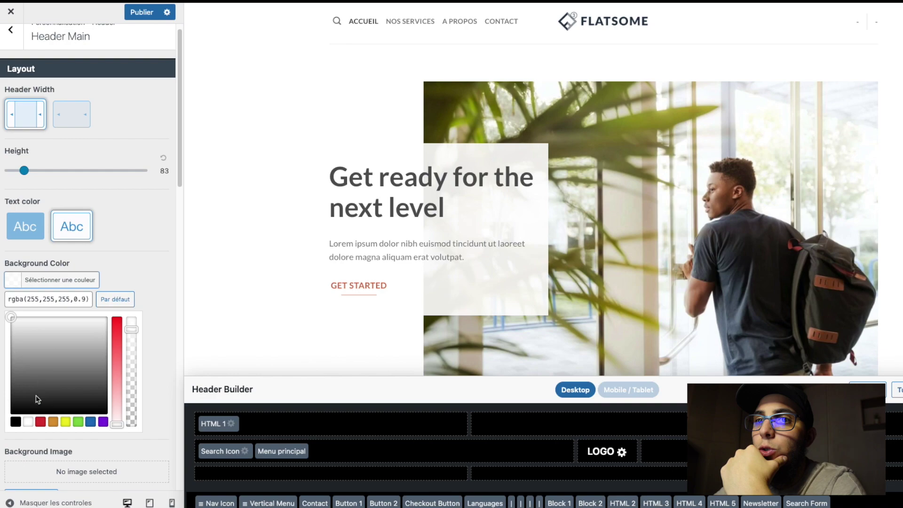
{"action": "left_click", "coordinate": [41, 422]}
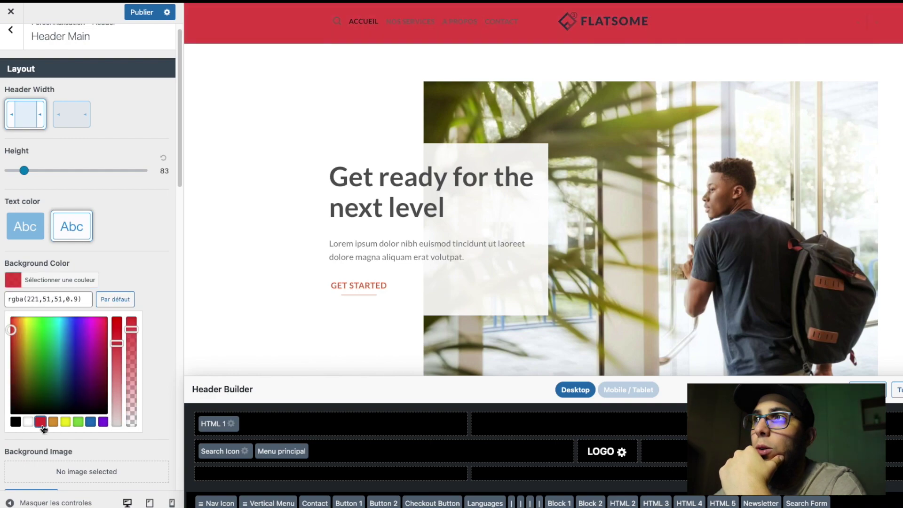
{"action": "left_click", "coordinate": [78, 422]}
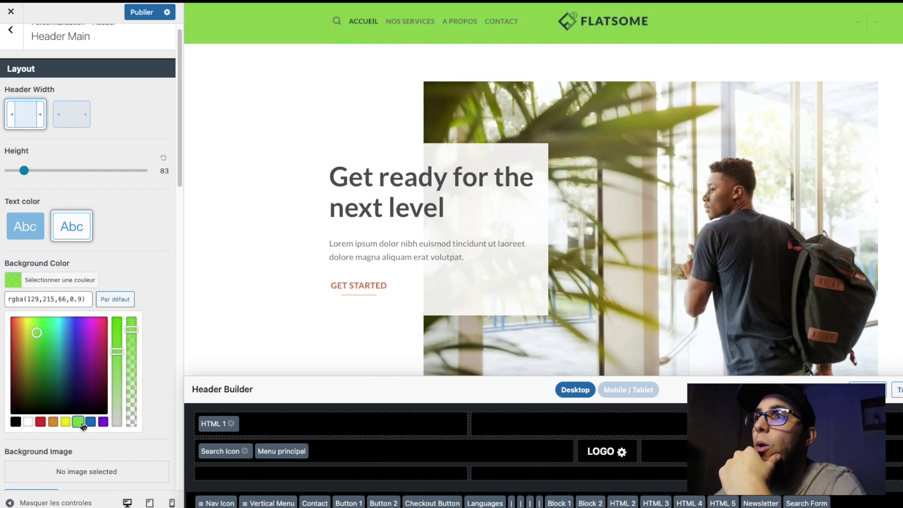
Step: Switch the main header's text to the light colour and reduce the header height to 78
{"action": "left_click", "coordinate": [28, 230]}
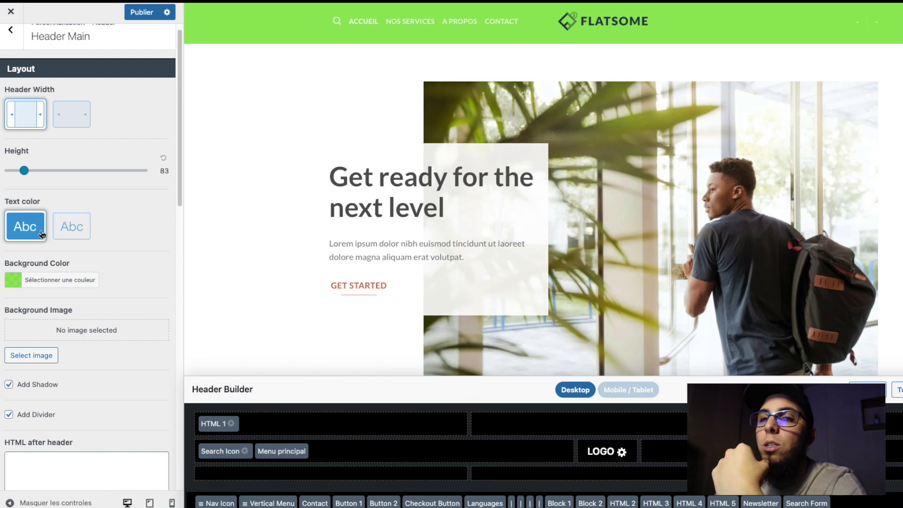
{"action": "left_click", "coordinate": [59, 235]}
{"action": "left_click", "coordinate": [30, 234]}
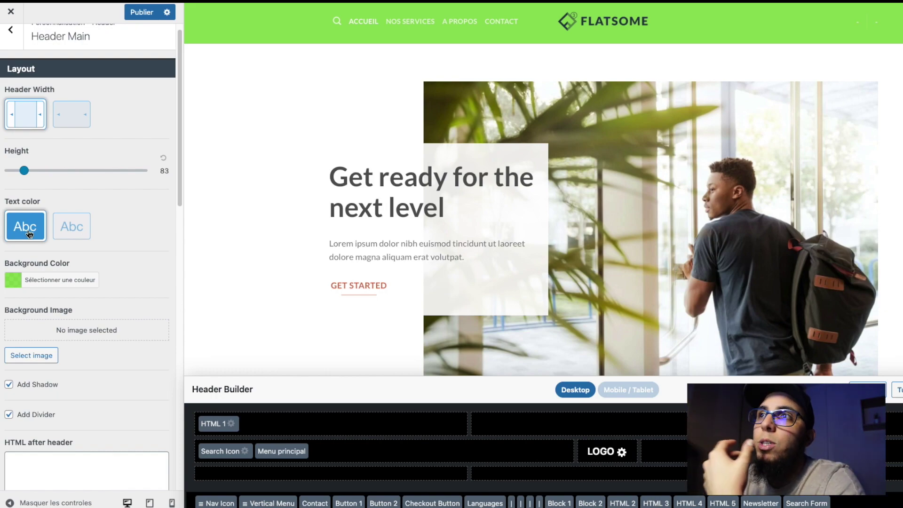
{"action": "left_click_drag", "start_coordinate": [24, 170], "coordinate": [33, 177]}
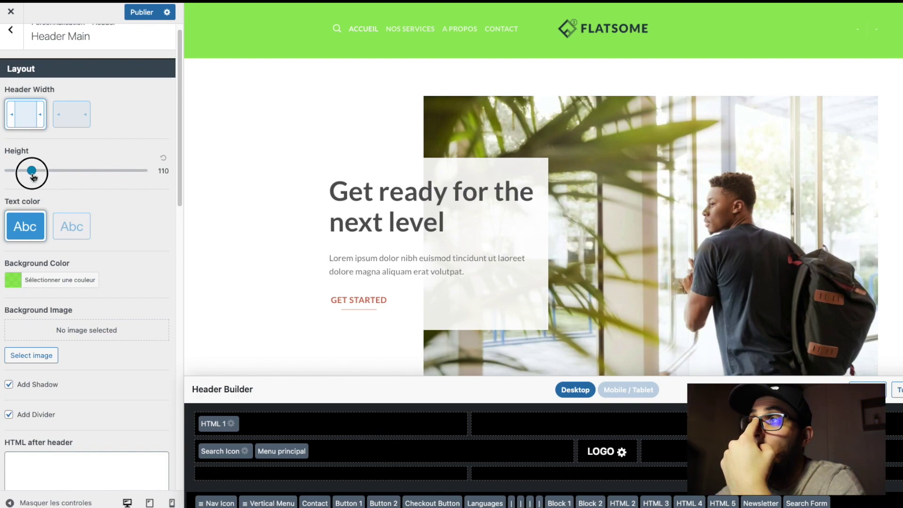
{"action": "left_click_drag", "start_coordinate": [33, 177], "coordinate": [23, 176]}
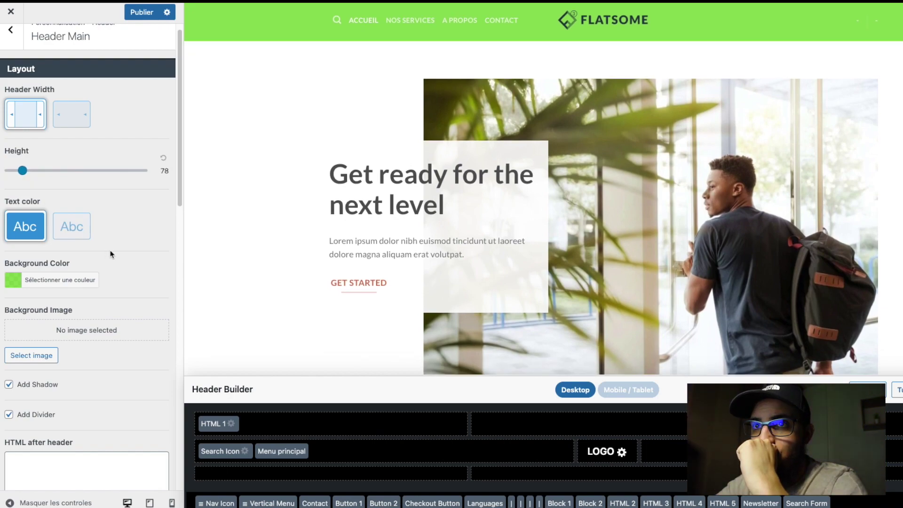
Step: Try the second and third navigation styles for the main header, returning to the first style
{"action": "scroll", "coordinate": [106, 258], "scroll_direction": "down", "scroll_amount": 5}
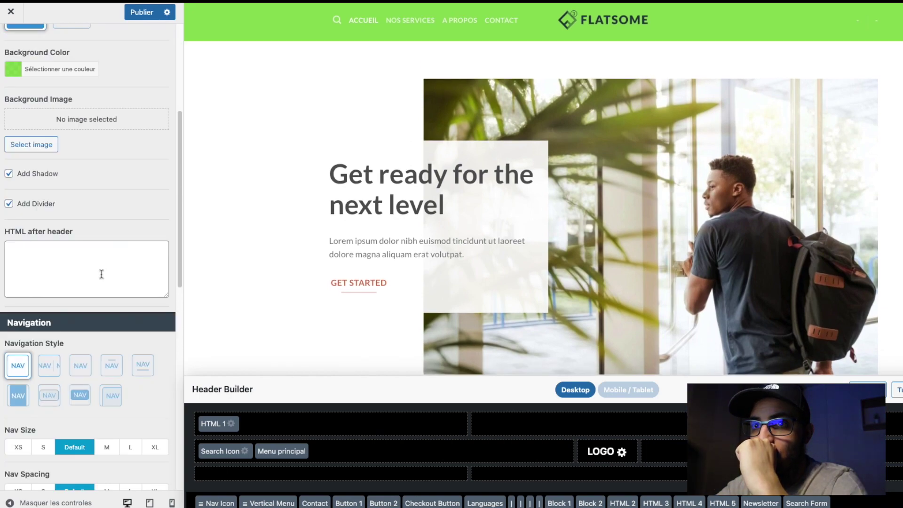
{"action": "scroll", "coordinate": [101, 274], "scroll_direction": "down", "scroll_amount": 1}
{"action": "left_click", "coordinate": [50, 361]}
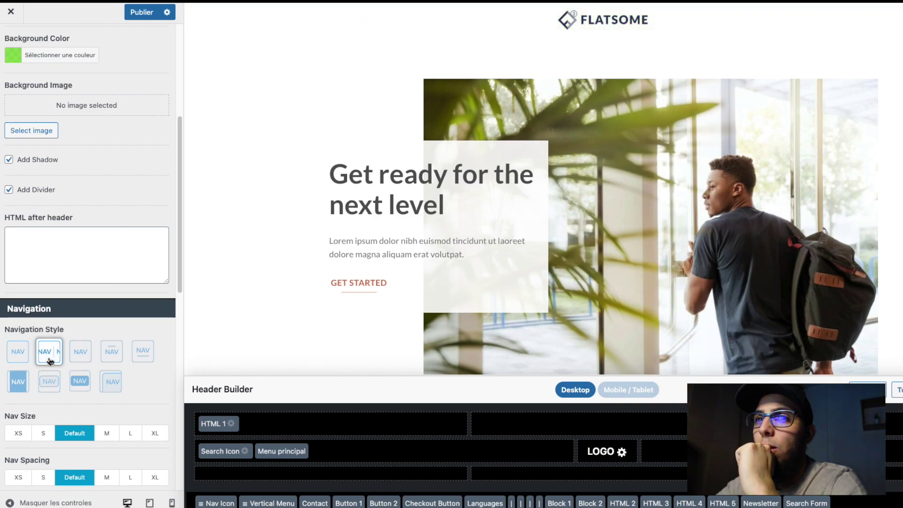
{"action": "left_click", "coordinate": [75, 352]}
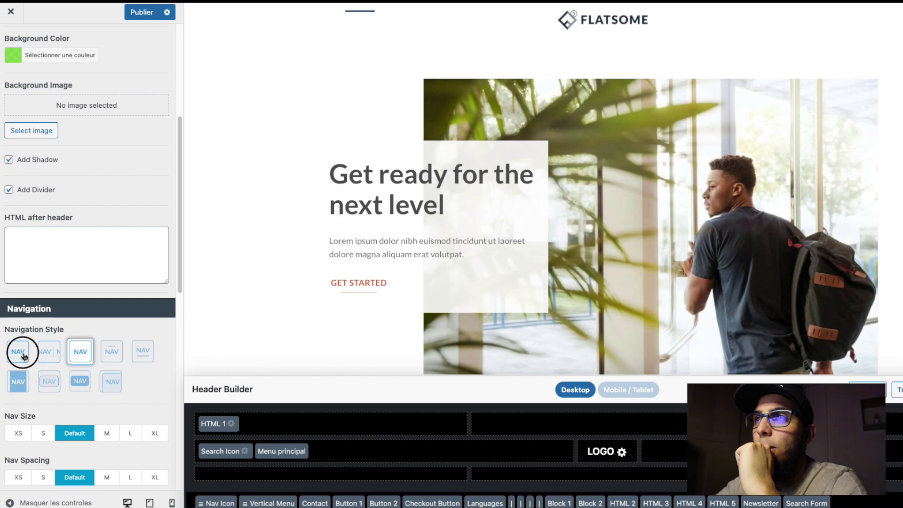
{"action": "left_click", "coordinate": [24, 356]}
{"action": "scroll", "coordinate": [36, 246], "scroll_direction": "up", "scroll_amount": 5}
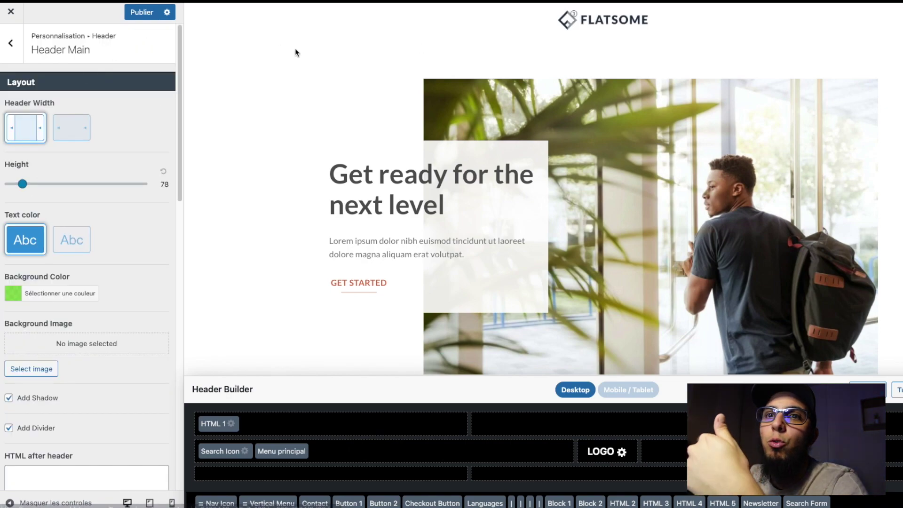
Step: Publish the header changes and close the Customizer
{"action": "left_click", "coordinate": [141, 13]}
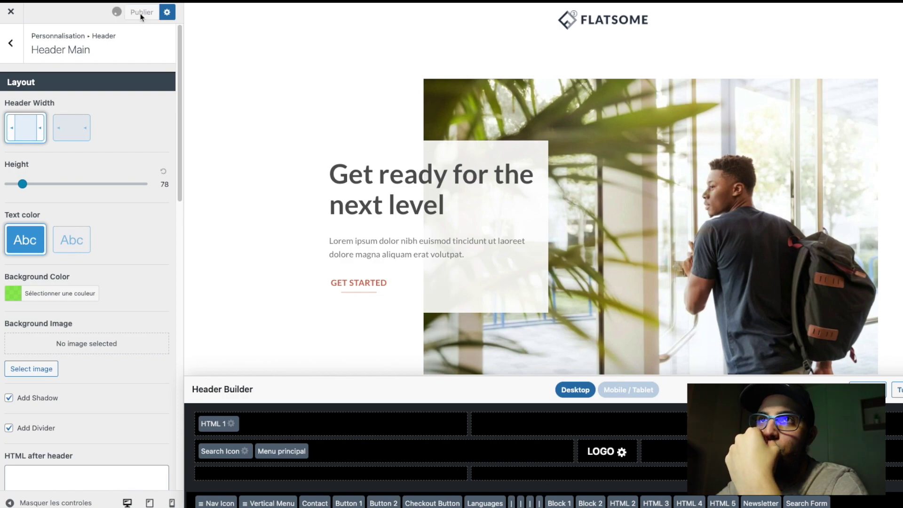
{"action": "left_click", "coordinate": [11, 15]}
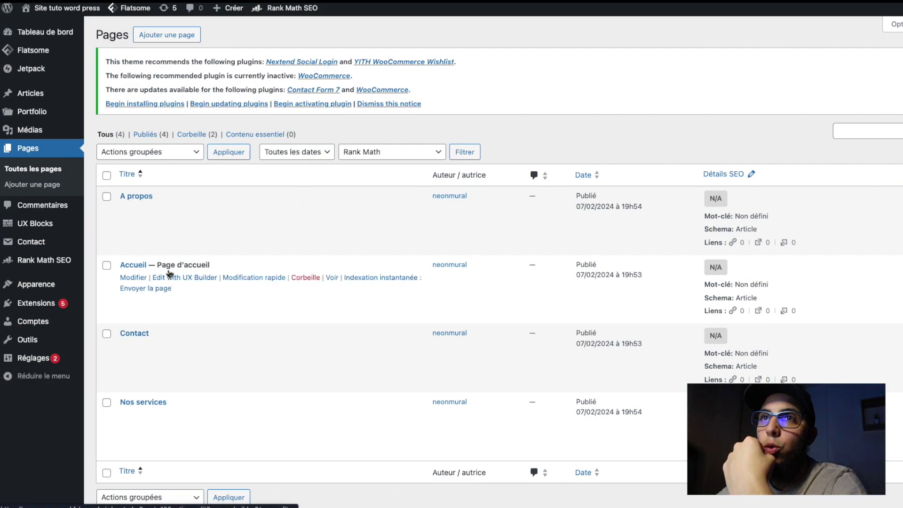
Step: Open the Accueil page in UX Builder to check the header, and exit the builder
{"action": "left_click", "coordinate": [332, 278]}
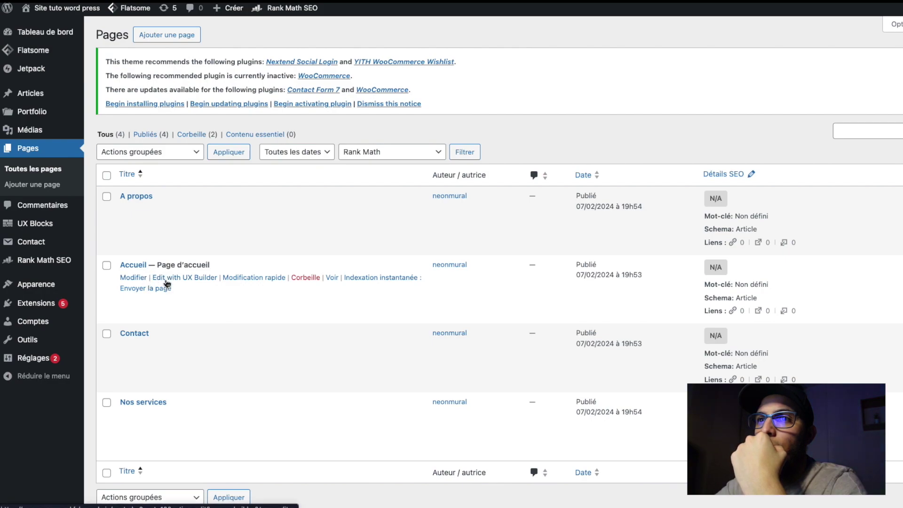
{"action": "left_click", "coordinate": [167, 283]}
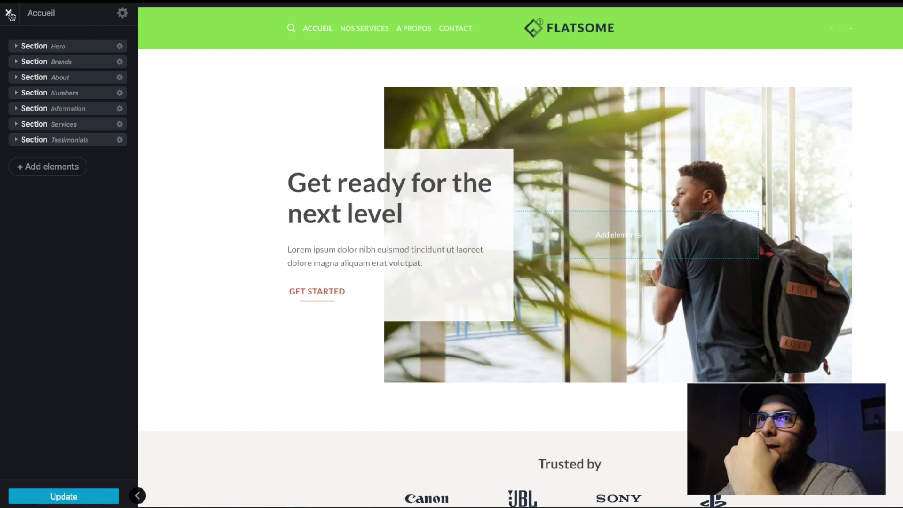
{"action": "left_click", "coordinate": [8, 14]}
{"action": "left_click", "coordinate": [612, 36]}
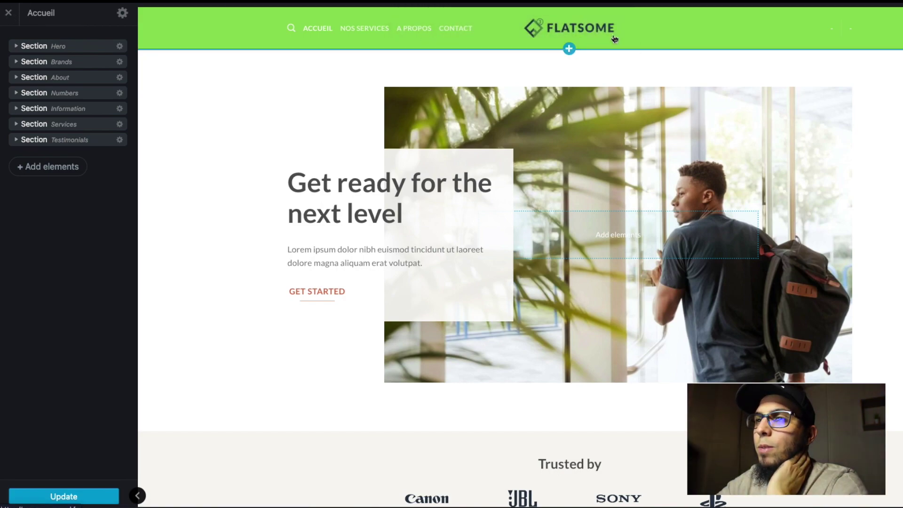
Step: Reopen the Accueil page in UX Builder to show its sections, and leave it without saving
{"action": "mouse_move", "coordinate": [140, 278]}
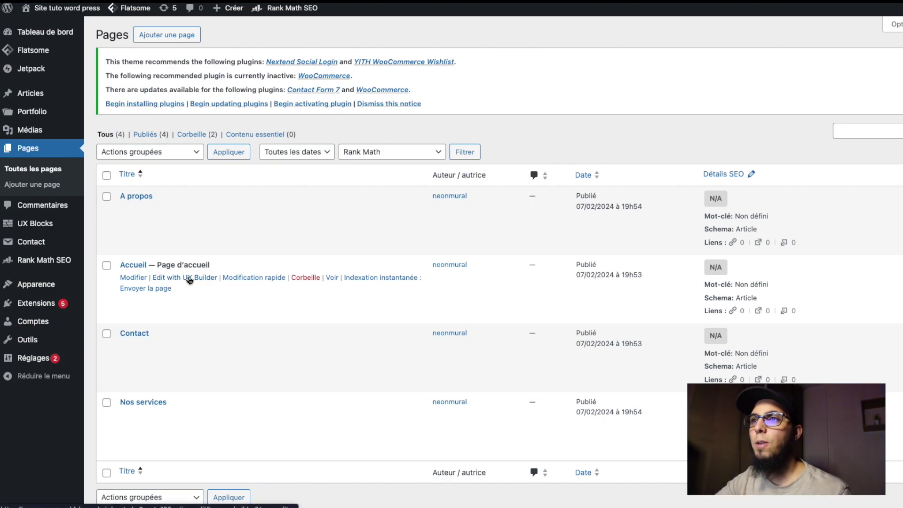
{"action": "left_click", "coordinate": [164, 282]}
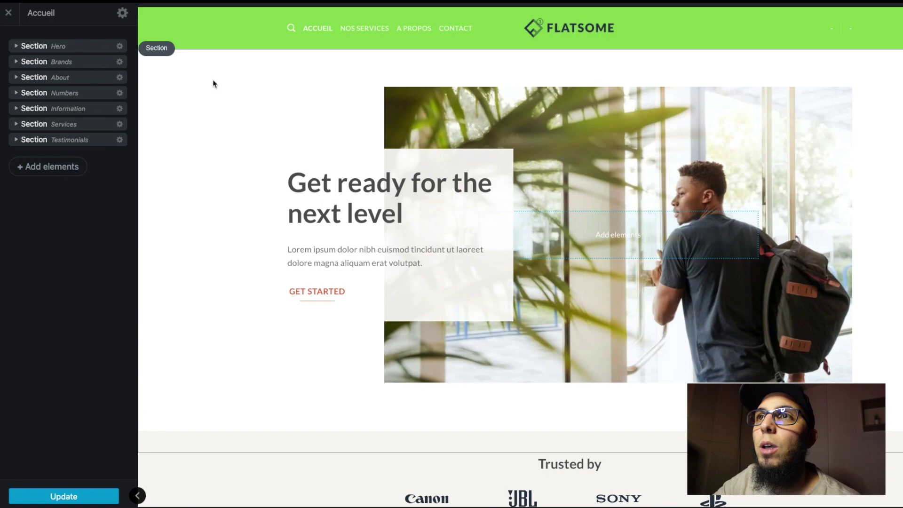
{"action": "left_click", "coordinate": [9, 15]}
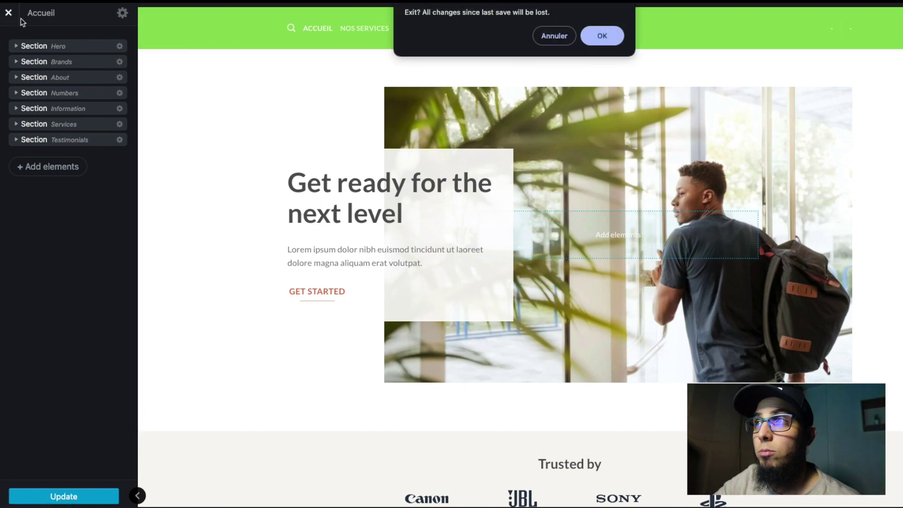
{"action": "left_click", "coordinate": [586, 35]}
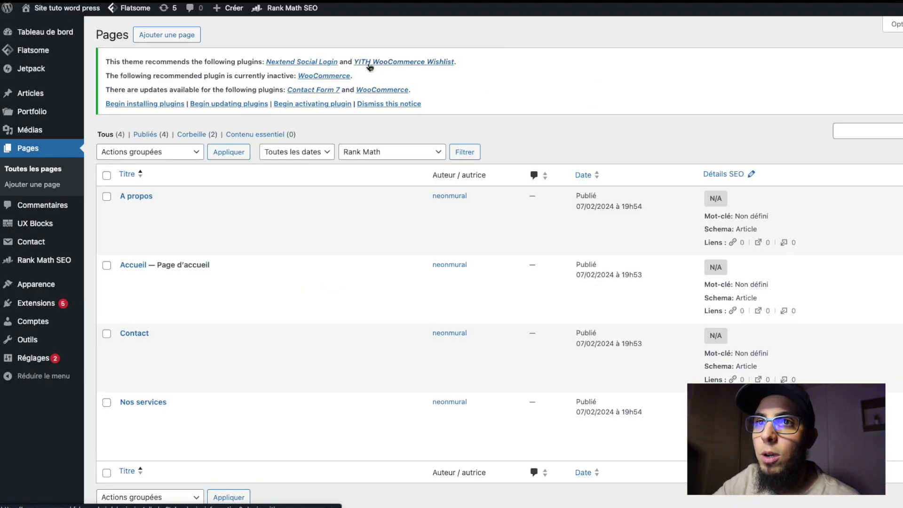
Step: Open the theme Customizer from the appearance options and go to the Header Main settings
{"action": "mouse_move", "coordinate": [84, 288]}
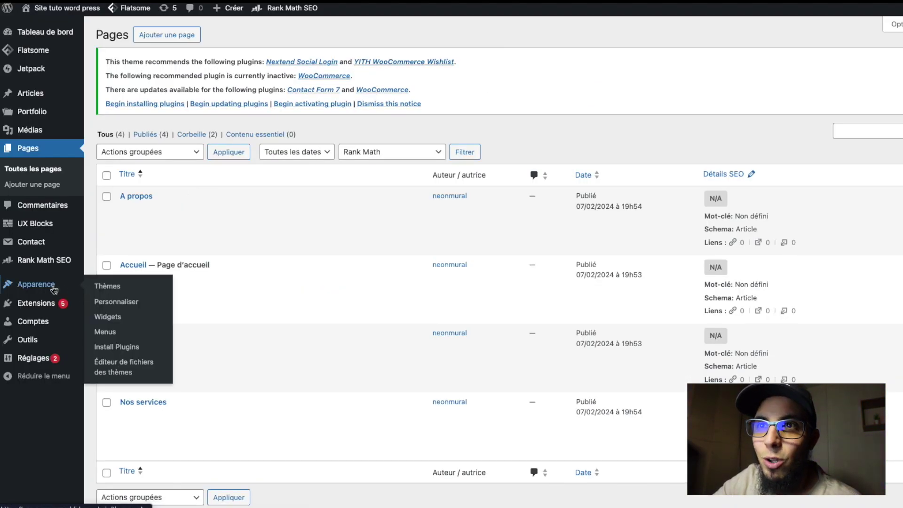
{"action": "left_click", "coordinate": [121, 306]}
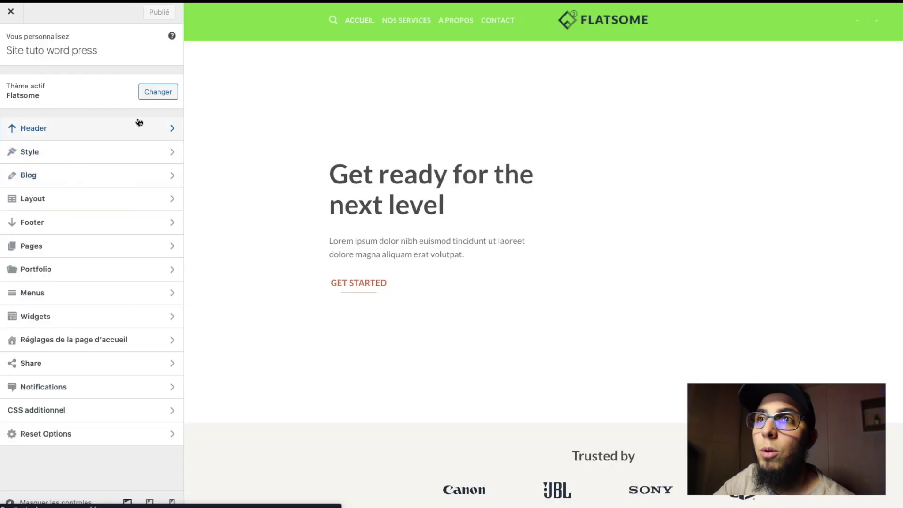
{"action": "left_click", "coordinate": [138, 125]}
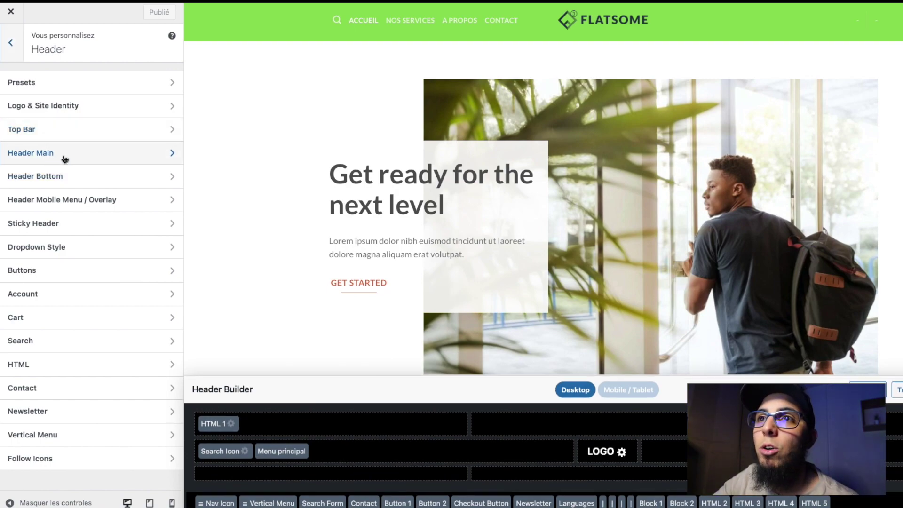
{"action": "left_click", "coordinate": [64, 156]}
Step: Change the main header's navigation style to the filled rounded pill
{"action": "scroll", "coordinate": [100, 226], "scroll_direction": "down", "scroll_amount": 1}
{"action": "scroll", "coordinate": [100, 233], "scroll_direction": "down", "scroll_amount": 10}
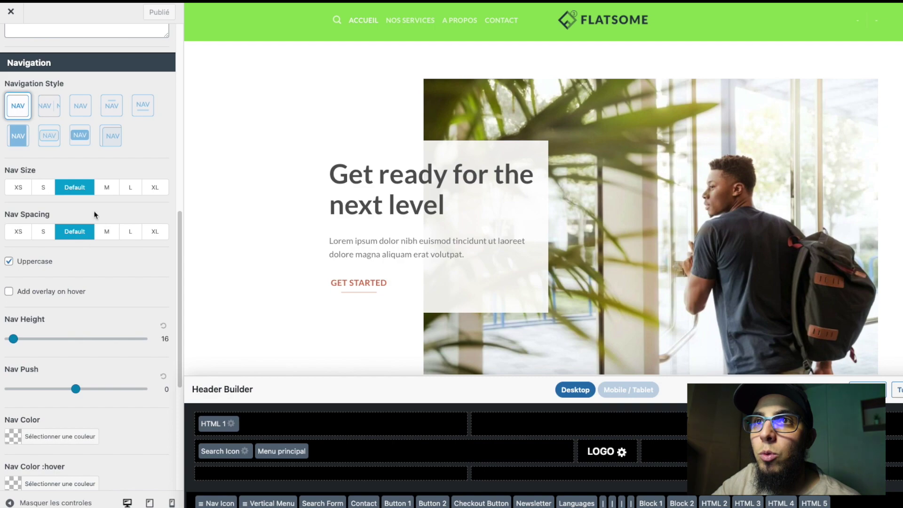
{"action": "left_click", "coordinate": [78, 144]}
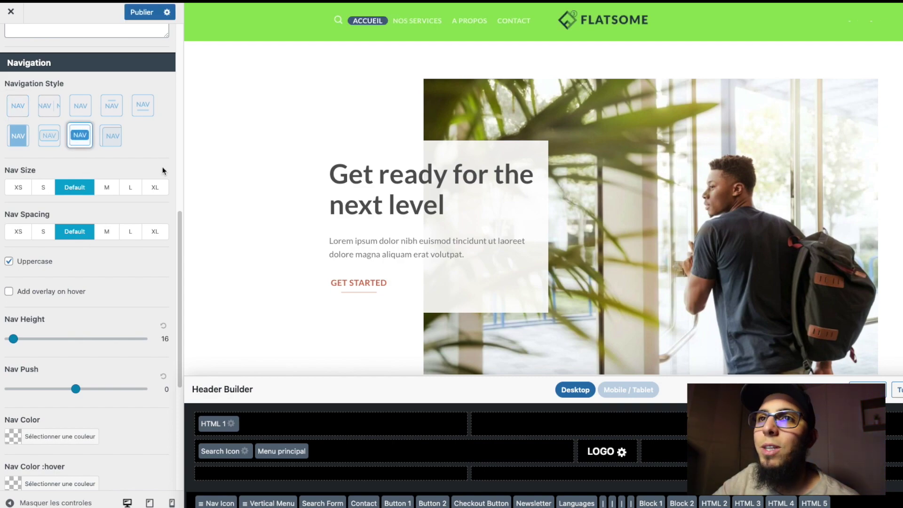
{"action": "scroll", "coordinate": [141, 165], "scroll_direction": "up", "scroll_amount": 2}
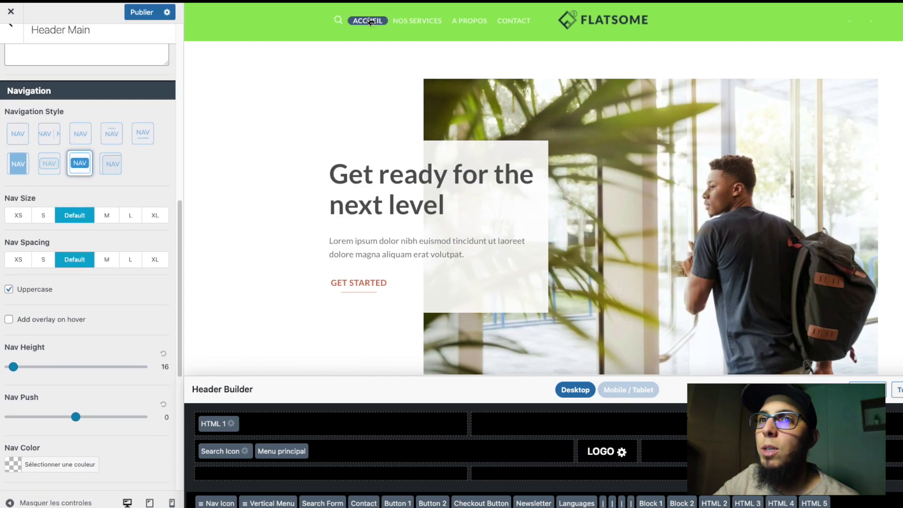
Step: Set the main header's Nav Color to red, #e42525
{"action": "scroll", "coordinate": [71, 306], "scroll_direction": "down", "scroll_amount": 4}
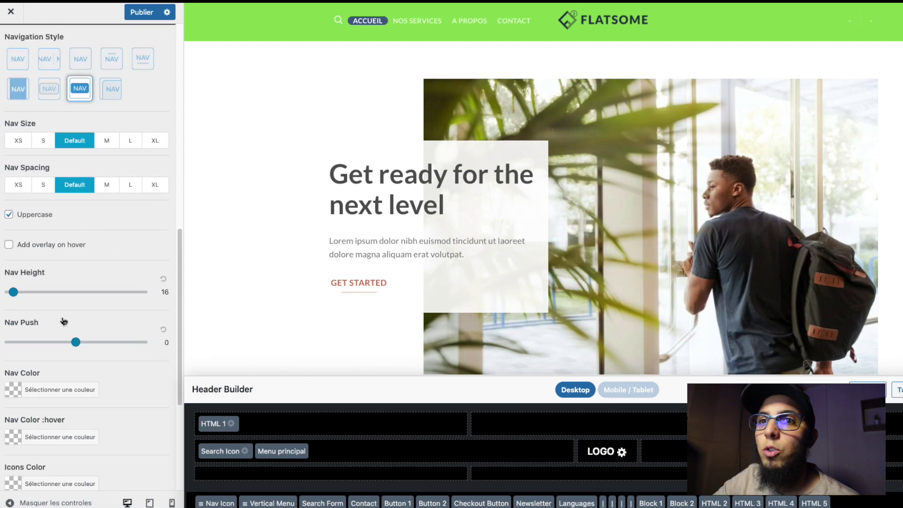
{"action": "left_click", "coordinate": [18, 380]}
{"action": "left_click", "coordinate": [87, 459]}
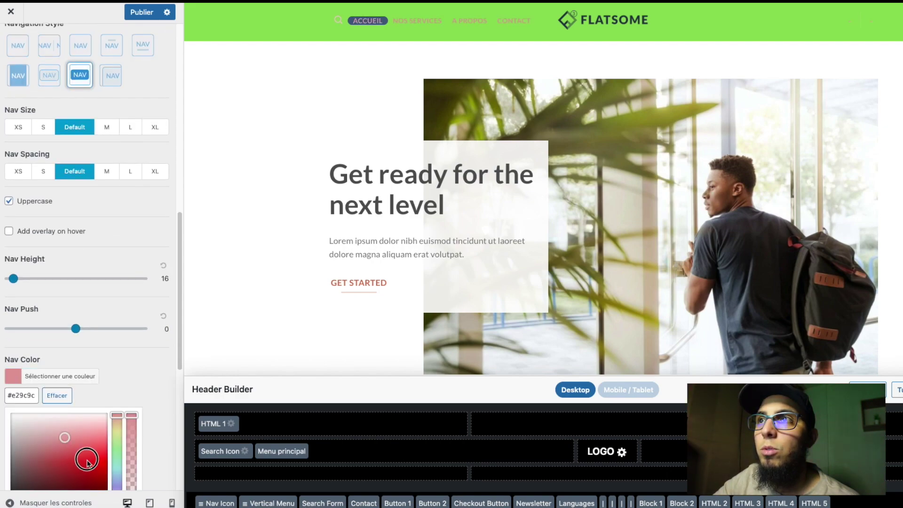
{"action": "scroll", "coordinate": [89, 459], "scroll_direction": "down", "scroll_amount": 4}
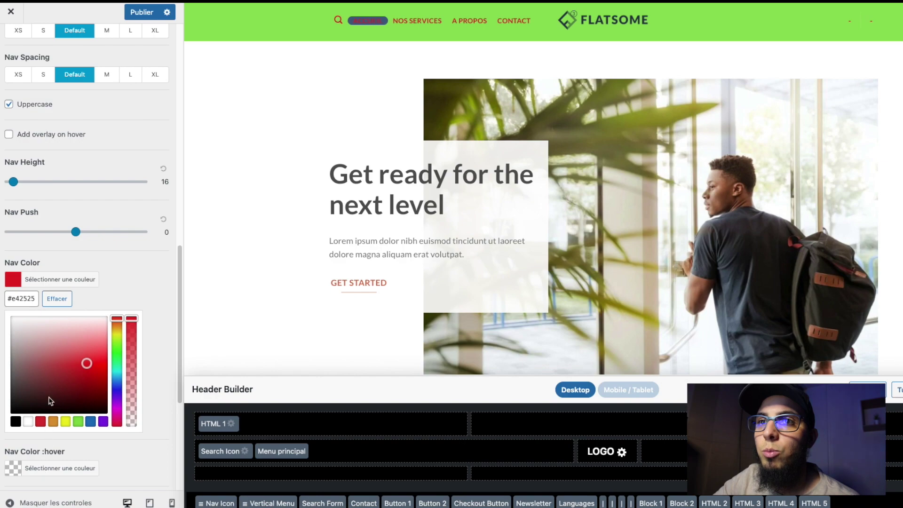
{"action": "left_click", "coordinate": [18, 286]}
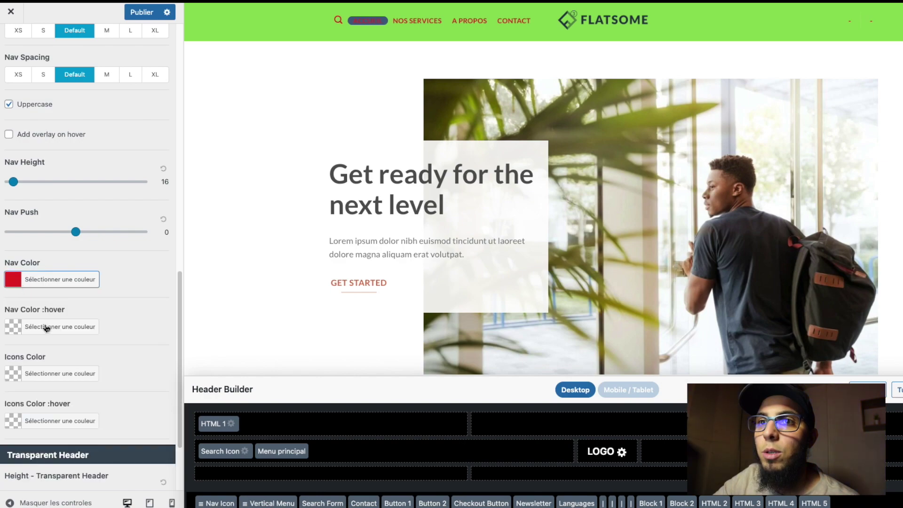
Step: Try a yellow Nav Color :hover for the main header, adjusting it to #e8e853, and clear the value
{"action": "left_click", "coordinate": [8, 328]}
{"action": "left_click", "coordinate": [66, 469]}
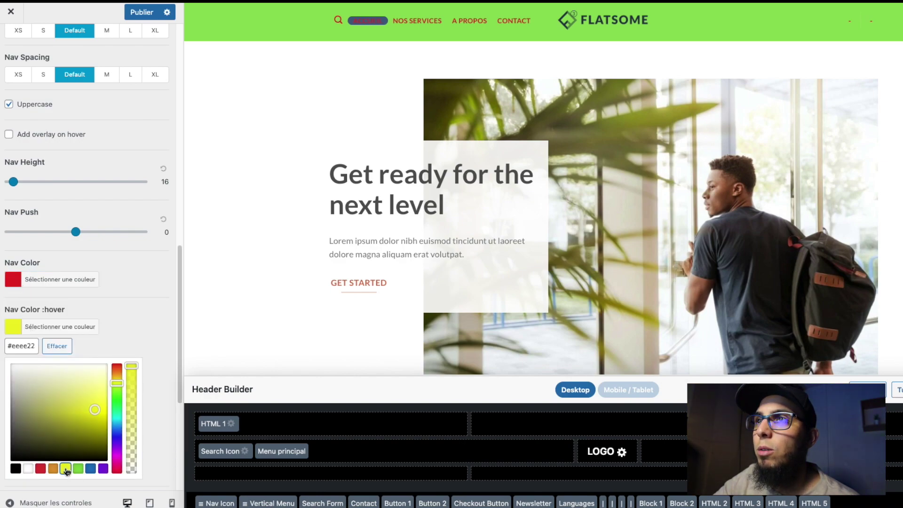
{"action": "mouse_move", "coordinate": [88, 412]}
{"action": "left_mouse_down"}
{"action": "mouse_move", "coordinate": [94, 389]}
{"action": "mouse_move", "coordinate": [87, 401]}
{"action": "left_mouse_up"}
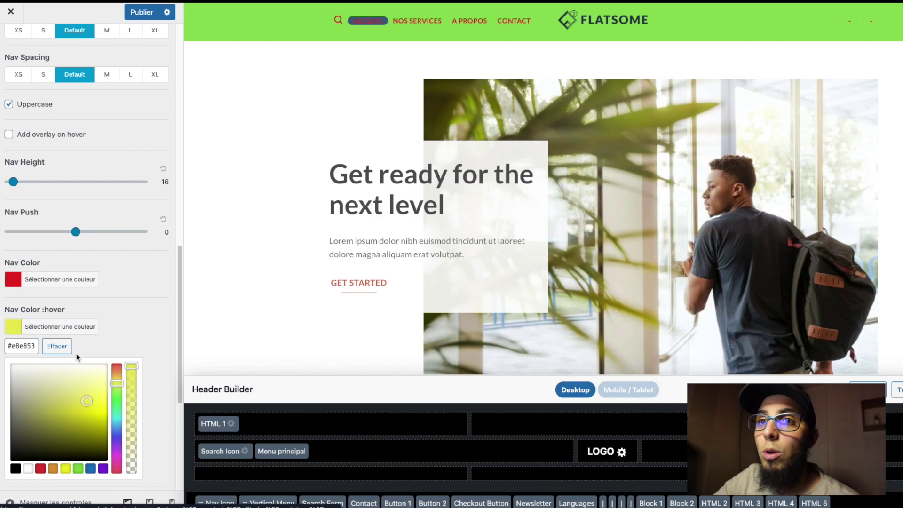
{"action": "left_click", "coordinate": [22, 346]}
{"action": "triple_click", "coordinate": [22, 345]}
{"action": "key", "text": "BackSpace"}
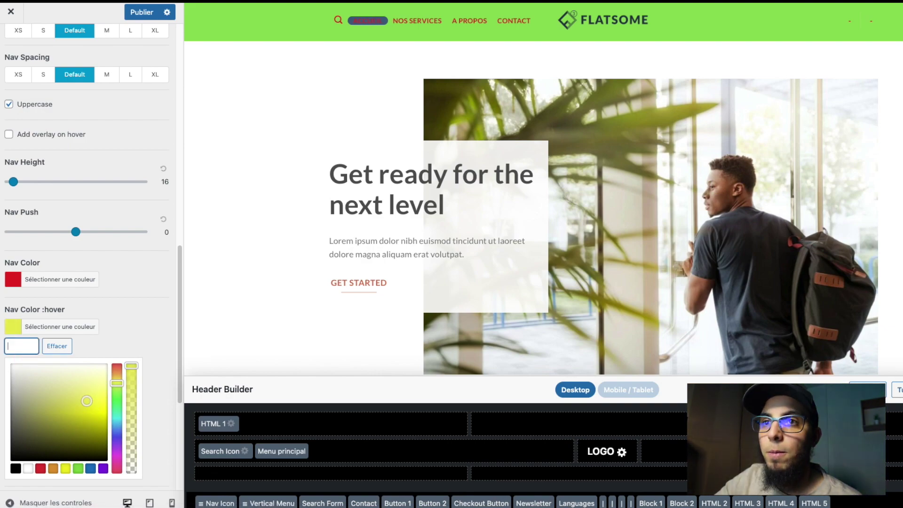
Step: Look over the remaining Header Main options and open the Header Bottom settings
{"action": "scroll", "coordinate": [131, 315], "scroll_direction": "down", "scroll_amount": 1}
{"action": "scroll", "coordinate": [122, 313], "scroll_direction": "up", "scroll_amount": 6}
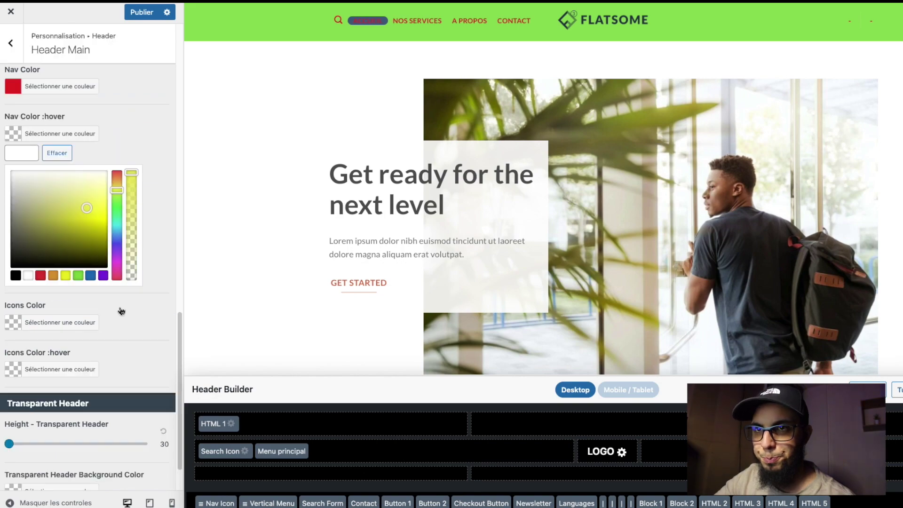
{"action": "scroll", "coordinate": [122, 222], "scroll_direction": "down", "scroll_amount": 4}
{"action": "scroll", "coordinate": [120, 75], "scroll_direction": "up", "scroll_amount": 4}
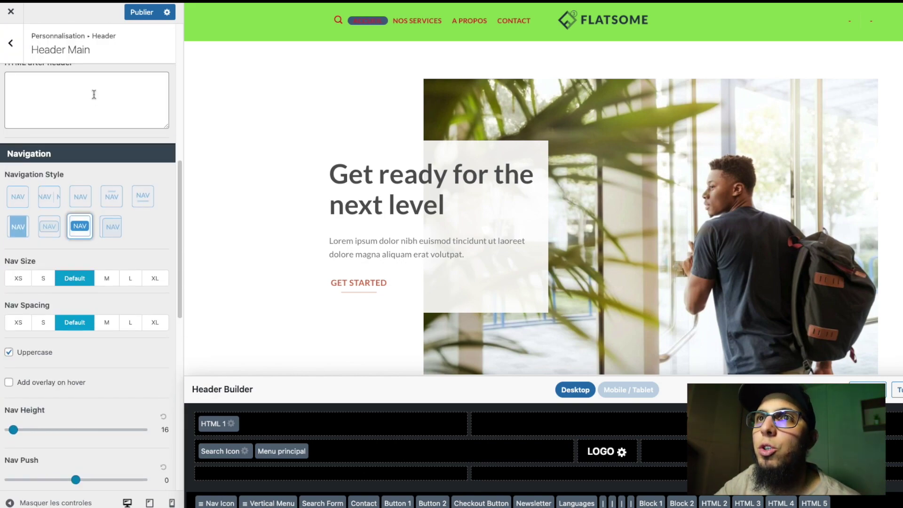
{"action": "left_click", "coordinate": [9, 44]}
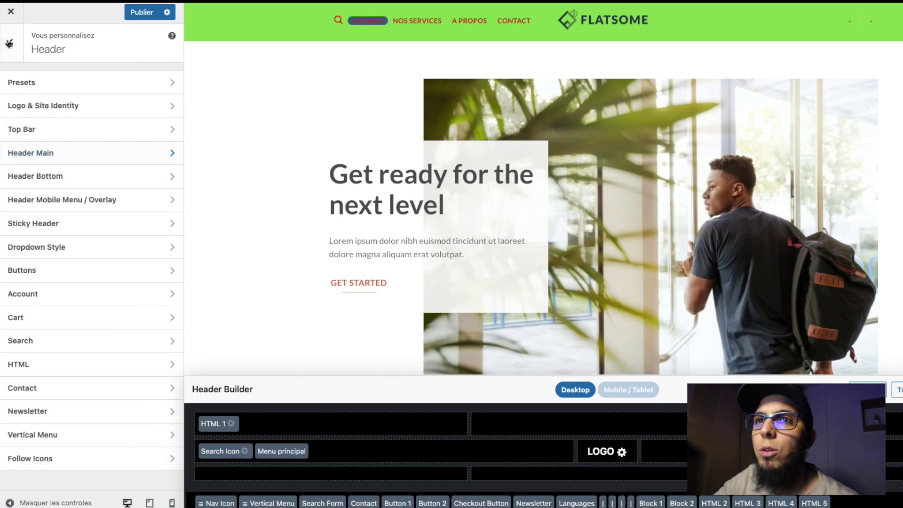
{"action": "left_click", "coordinate": [99, 177]}
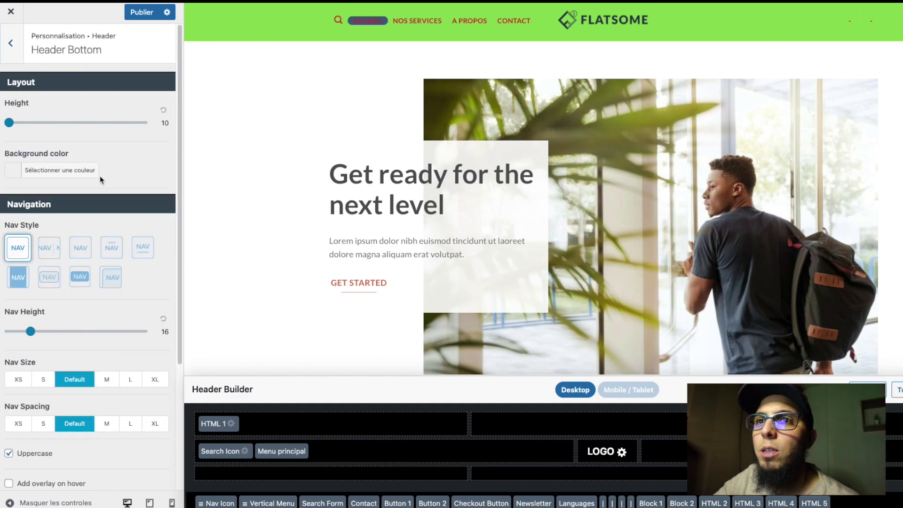
Step: Set the bottom header's Nav Height to 26 and its Nav Size to M
{"action": "scroll", "coordinate": [110, 248], "scroll_direction": "down", "scroll_amount": 1}
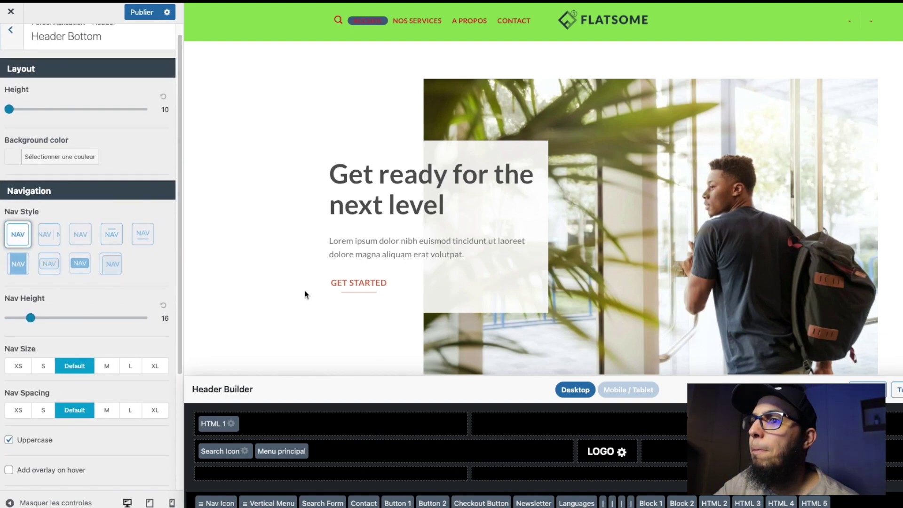
{"action": "scroll", "coordinate": [305, 294], "scroll_direction": "down", "scroll_amount": 1}
{"action": "scroll", "coordinate": [125, 250], "scroll_direction": "down", "scroll_amount": 1}
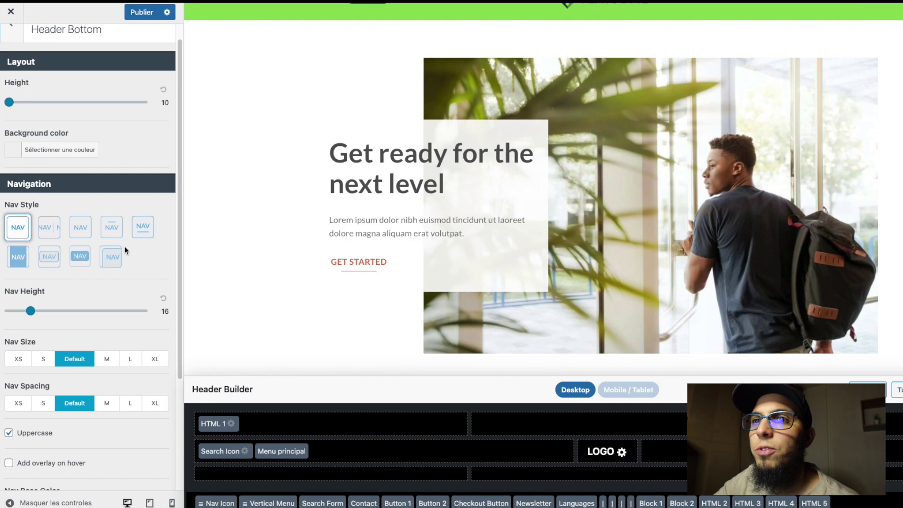
{"action": "mouse_move", "coordinate": [30, 305]}
{"action": "left_mouse_down"}
{"action": "mouse_move", "coordinate": [61, 305]}
{"action": "mouse_move", "coordinate": [44, 306]}
{"action": "left_mouse_up"}
{"action": "scroll", "coordinate": [63, 313], "scroll_direction": "up", "scroll_amount": 1}
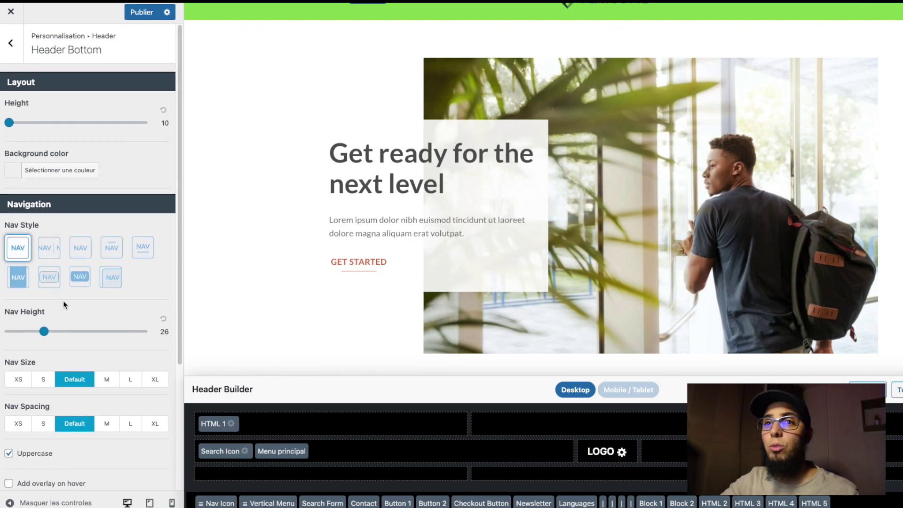
{"action": "scroll", "coordinate": [117, 365], "scroll_direction": "down", "scroll_amount": 1}
{"action": "scroll", "coordinate": [365, 161], "scroll_direction": "up", "scroll_amount": 1}
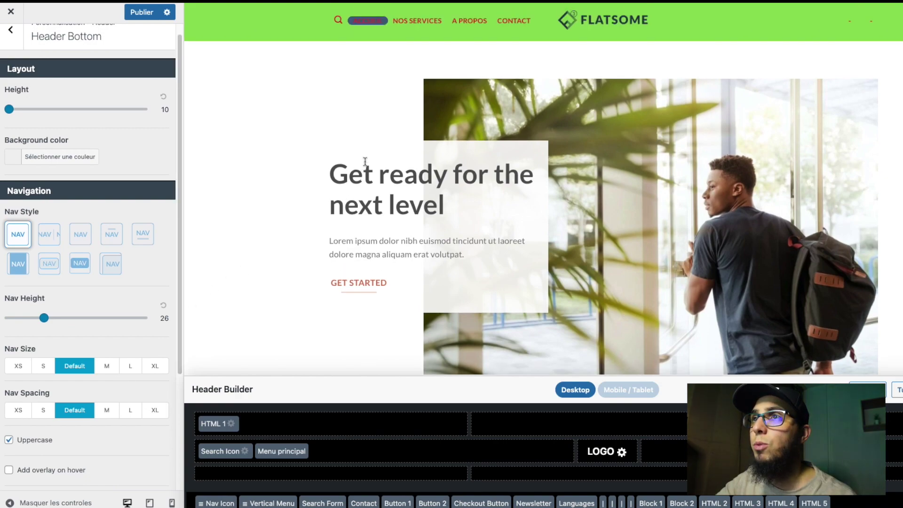
{"action": "left_click", "coordinate": [109, 371]}
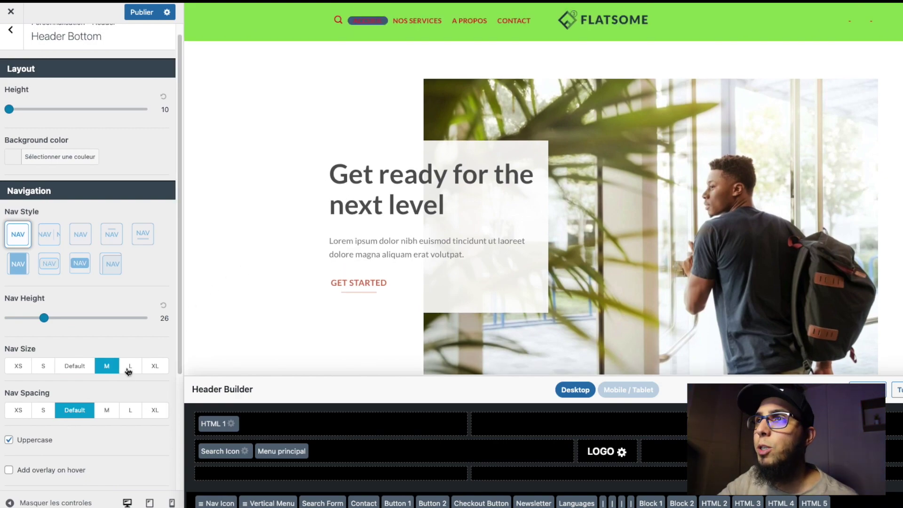
Step: Set both the Nav Size and the Nav Spacing of the bottom header to XL
{"action": "left_click", "coordinate": [131, 369]}
{"action": "left_click", "coordinate": [145, 369]}
{"action": "left_click", "coordinate": [141, 411]}
{"action": "left_click", "coordinate": [144, 411]}
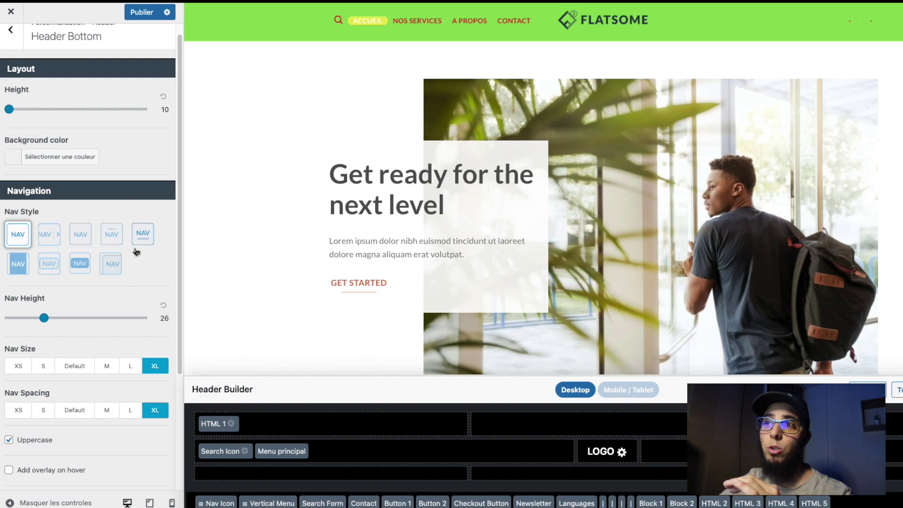
{"action": "scroll", "coordinate": [94, 249], "scroll_direction": "up", "scroll_amount": 1}
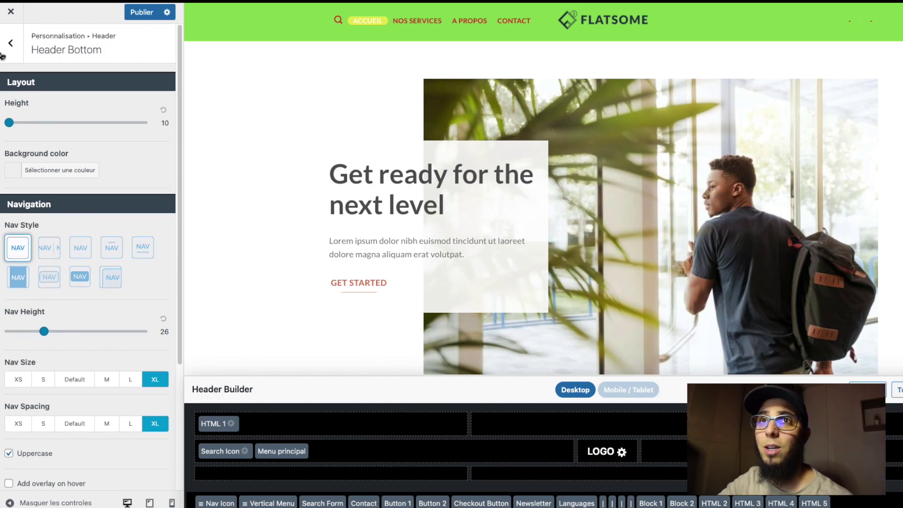
Step: Set the main header's Nav Color :hover to a light blue, #53abf7
{"action": "left_click", "coordinate": [10, 45]}
{"action": "left_click", "coordinate": [80, 154]}
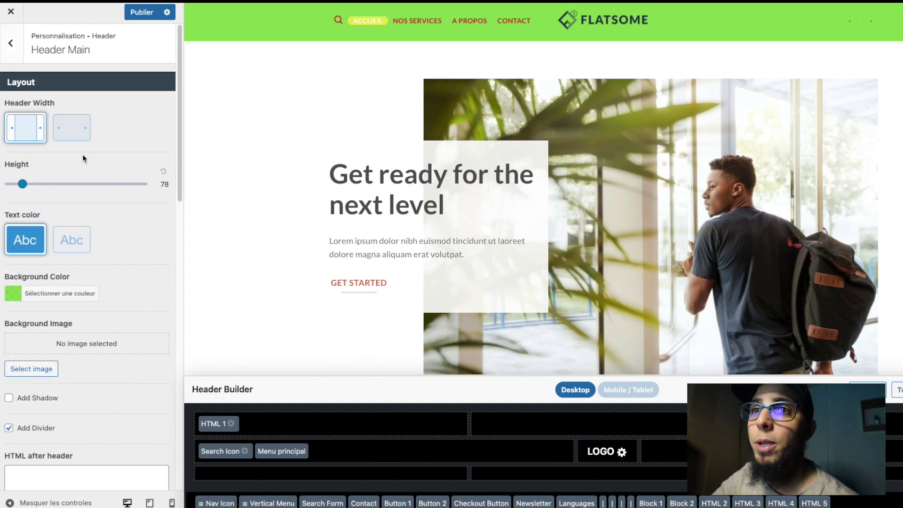
{"action": "scroll", "coordinate": [78, 256], "scroll_direction": "down", "scroll_amount": 5}
{"action": "scroll", "coordinate": [81, 268], "scroll_direction": "down", "scroll_amount": 5}
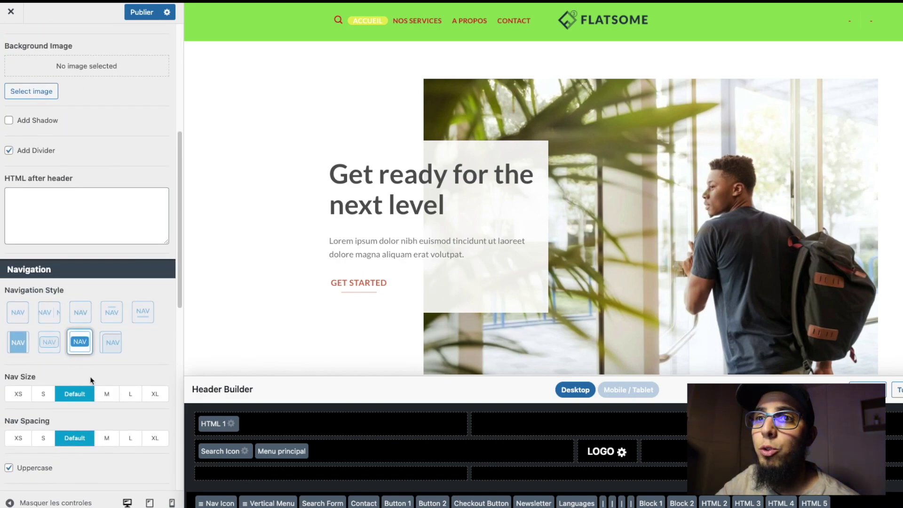
{"action": "scroll", "coordinate": [60, 358], "scroll_direction": "down", "scroll_amount": 6}
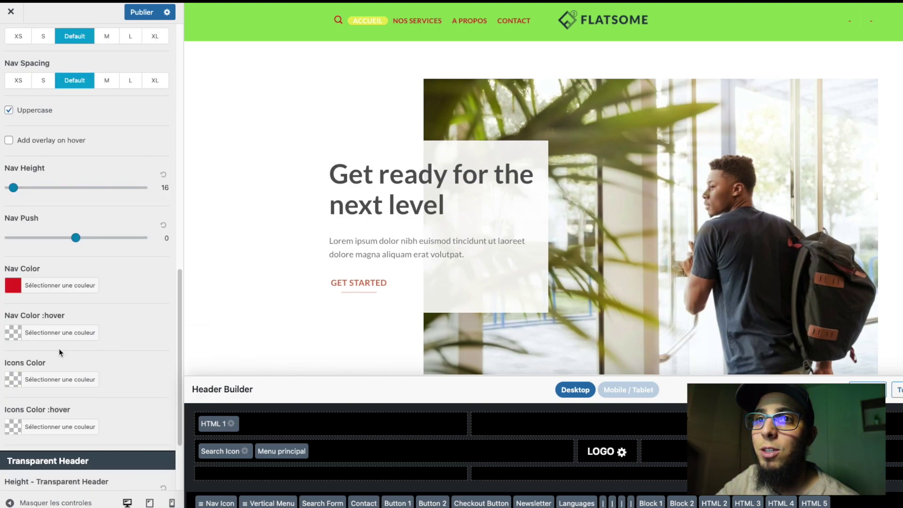
{"action": "left_click", "coordinate": [13, 333]}
{"action": "scroll", "coordinate": [70, 409], "scroll_direction": "down", "scroll_amount": 1}
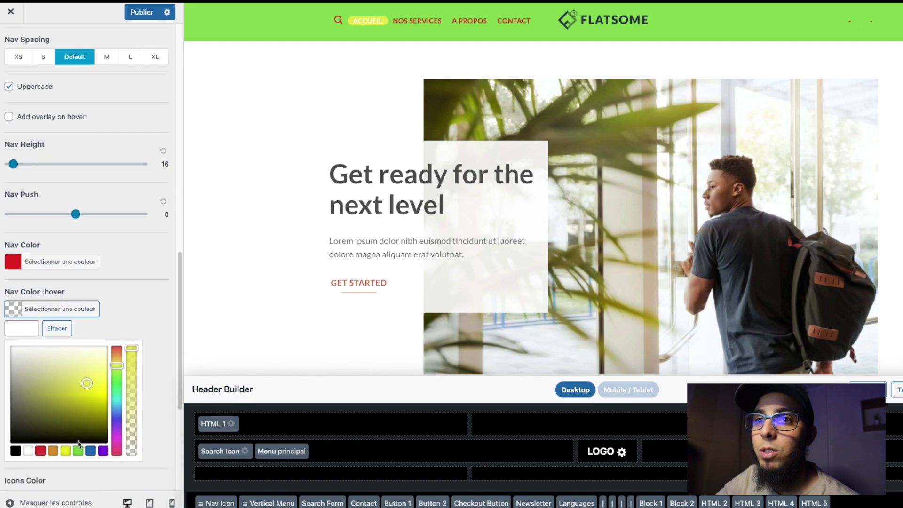
{"action": "left_click", "coordinate": [89, 452]}
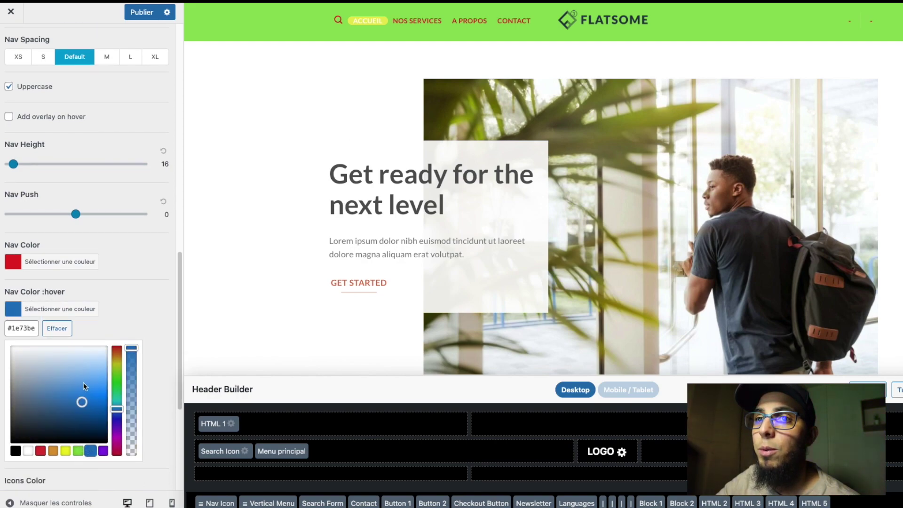
{"action": "left_click_drag", "start_coordinate": [84, 386], "coordinate": [101, 380]}
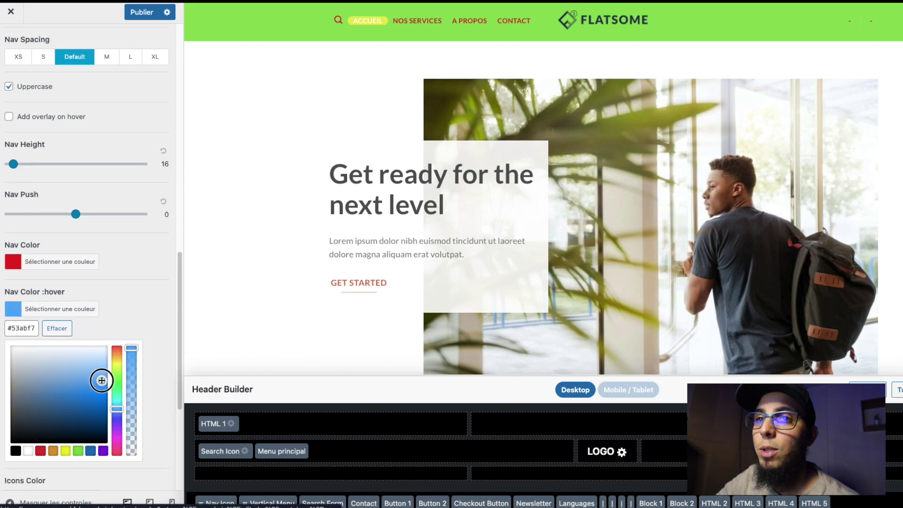
{"action": "left_click", "coordinate": [31, 308]}
{"action": "scroll", "coordinate": [98, 272], "scroll_direction": "down", "scroll_amount": 3}
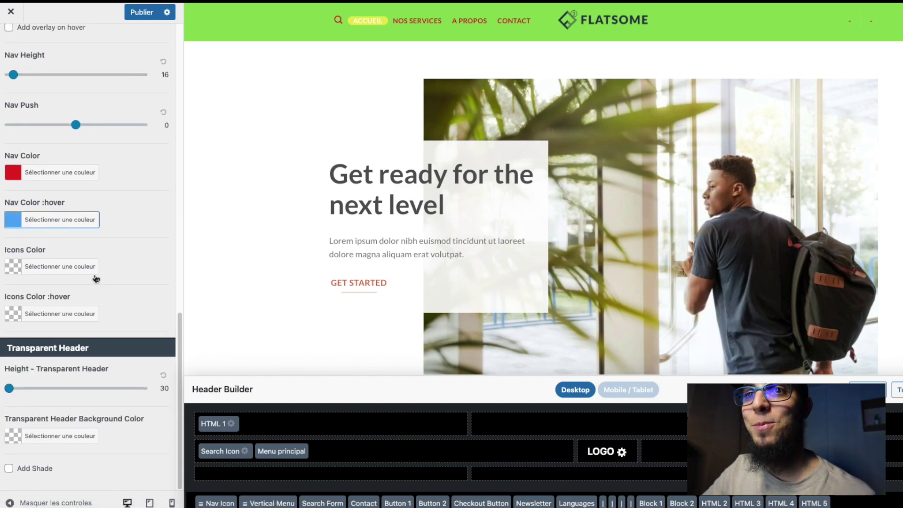
Step: Try Nav Size M and Nav Spacing L for the main header's navigation and restore both to Default
{"action": "left_click", "coordinate": [9, 388]}
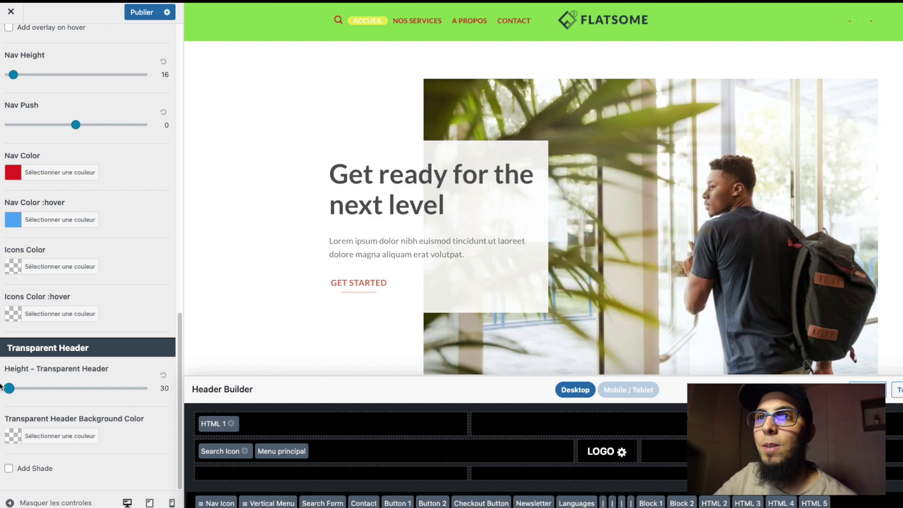
{"action": "scroll", "coordinate": [91, 226], "scroll_direction": "up", "scroll_amount": 10}
{"action": "left_click", "coordinate": [106, 235]}
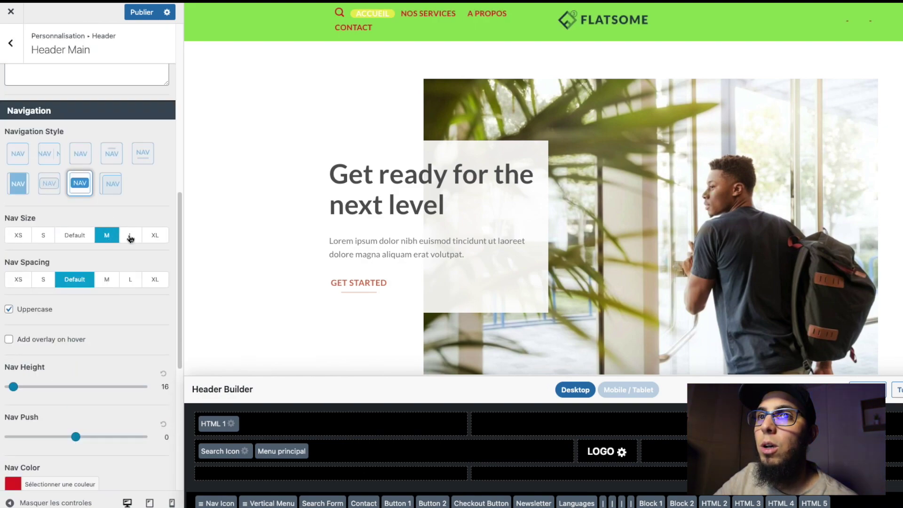
{"action": "left_click", "coordinate": [88, 241]}
{"action": "left_click", "coordinate": [128, 280]}
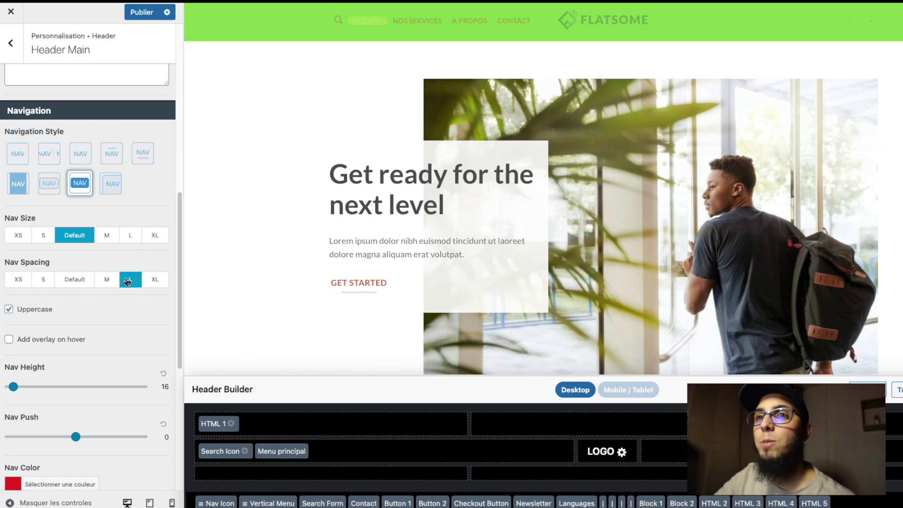
{"action": "left_click", "coordinate": [77, 280]}
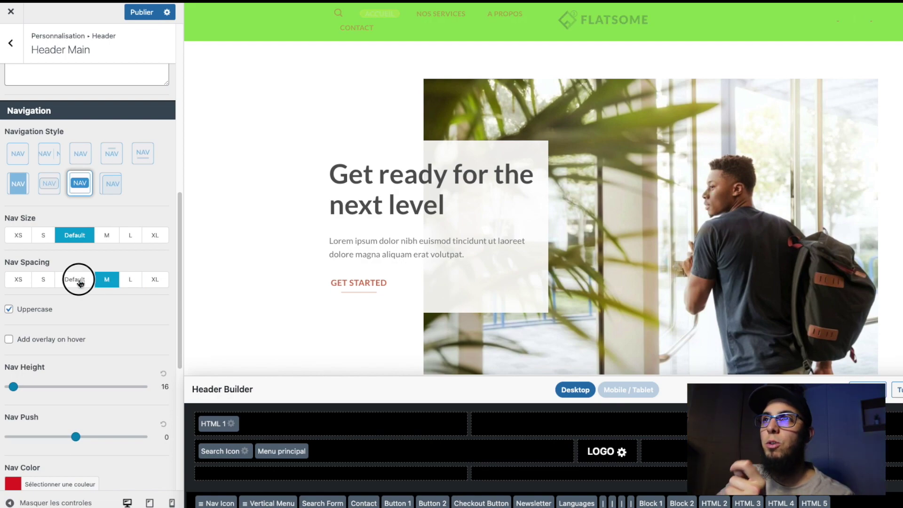
{"action": "scroll", "coordinate": [104, 281], "scroll_direction": "up", "scroll_amount": 6}
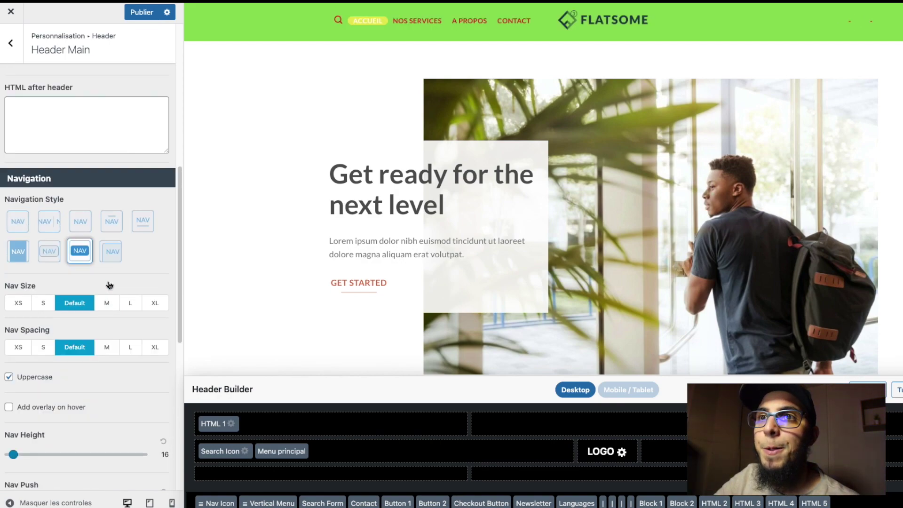
{"action": "scroll", "coordinate": [103, 279], "scroll_direction": "up", "scroll_amount": 4}
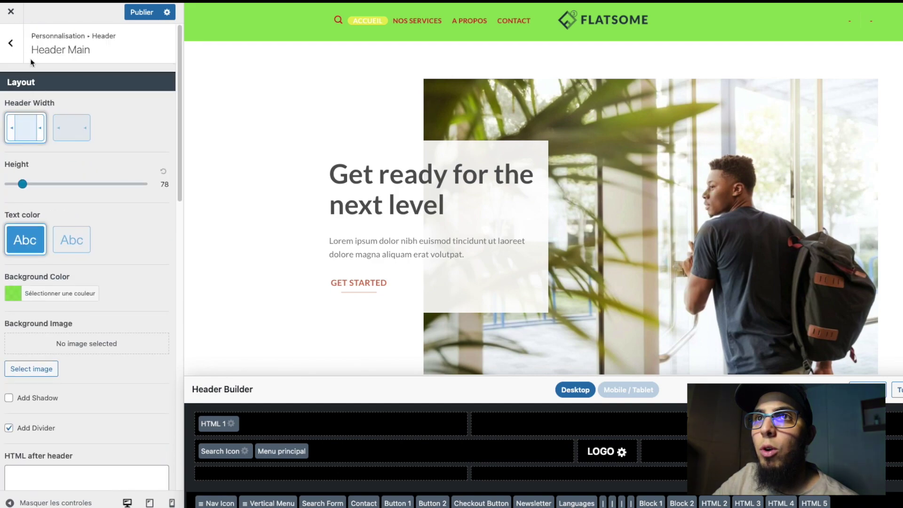
Step: Look over the Header Mobile Menu / Overlay settings, publish the header changes and return to the main customizer sections
{"action": "left_click", "coordinate": [11, 43]}
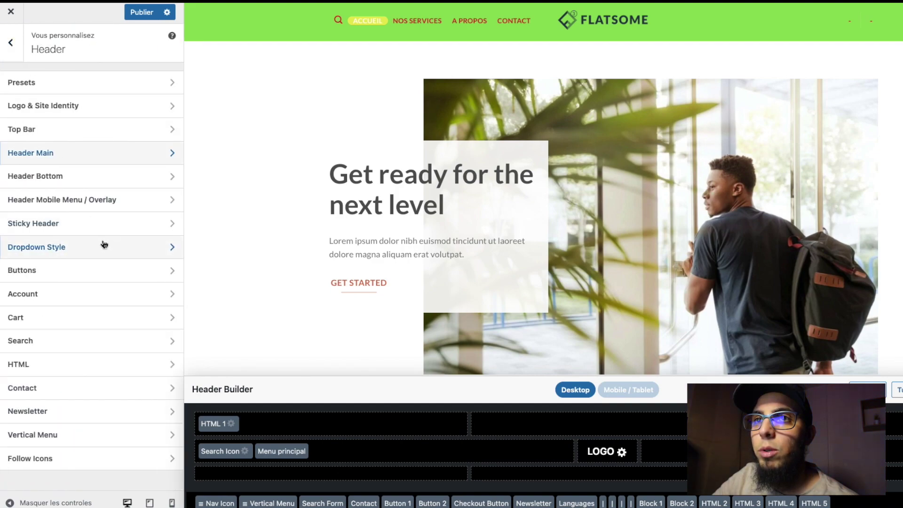
{"action": "left_click", "coordinate": [121, 200]}
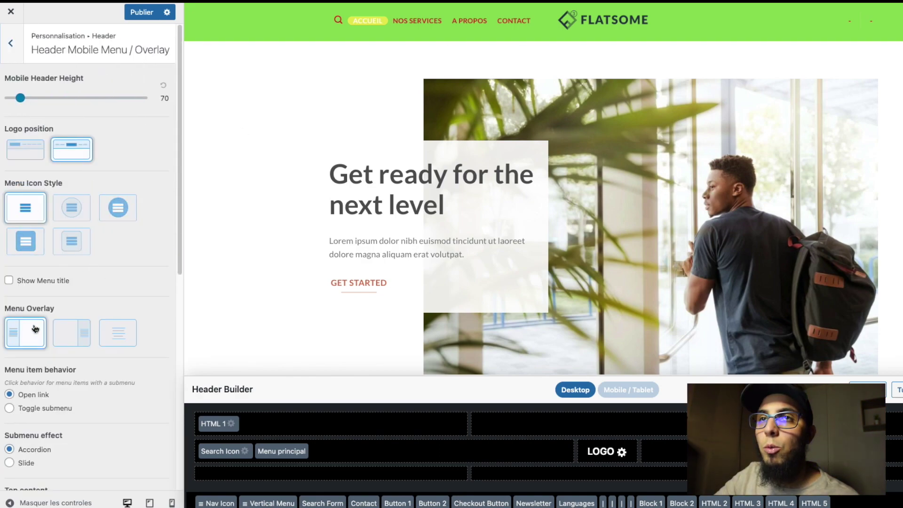
{"action": "left_click", "coordinate": [15, 59]}
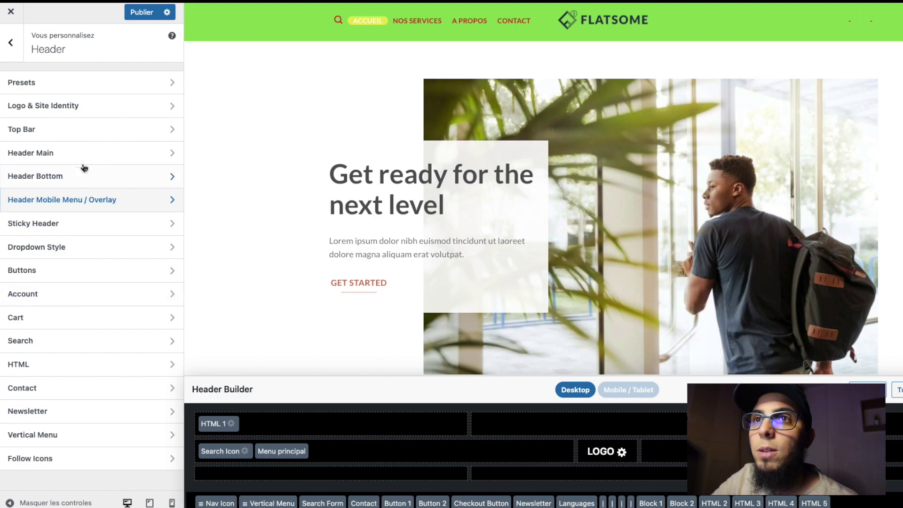
{"action": "key", "text": "Escape"}
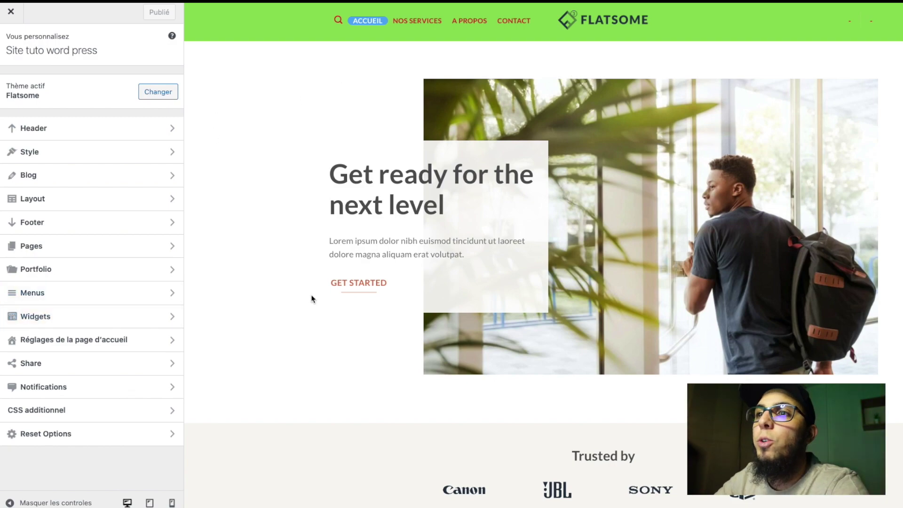
Step: Examine the footer area of the page preview and the Footer settings, and close the customizer
{"action": "scroll", "coordinate": [330, 310], "scroll_direction": "down", "scroll_amount": 15}
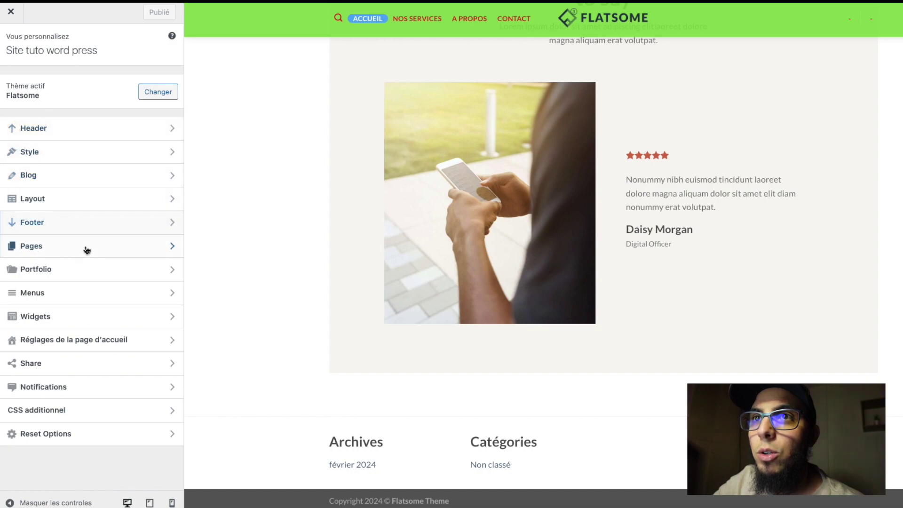
{"action": "left_click", "coordinate": [105, 231]}
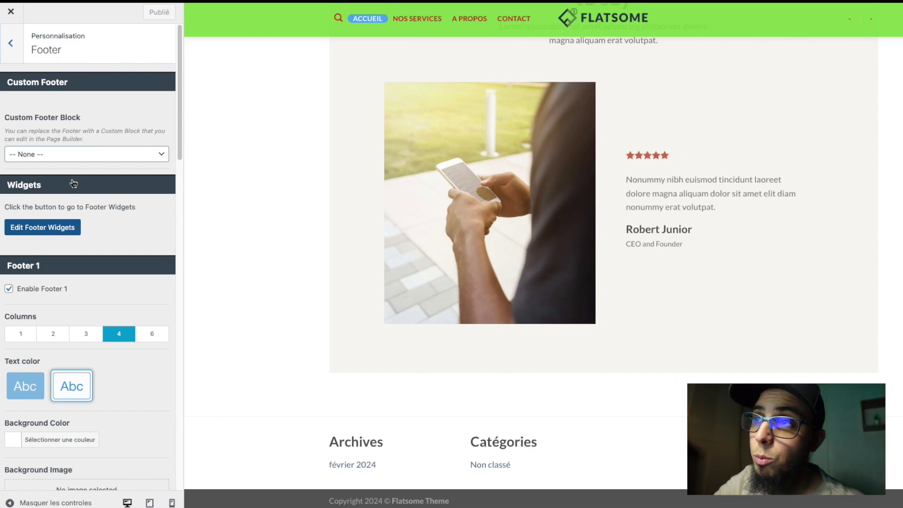
{"action": "left_click", "coordinate": [12, 14]}
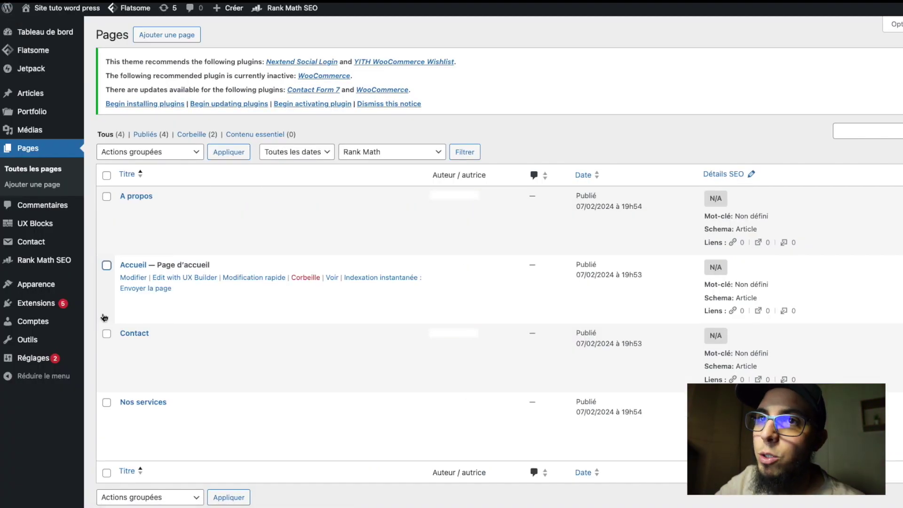
Step: Open the site's menu management and start creating a new menu
{"action": "mouse_move", "coordinate": [66, 287]}
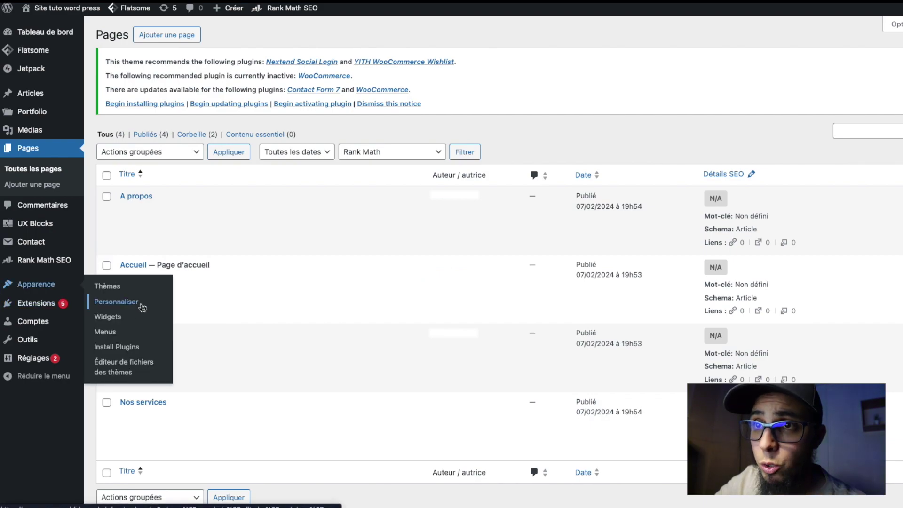
{"action": "left_click", "coordinate": [115, 337]}
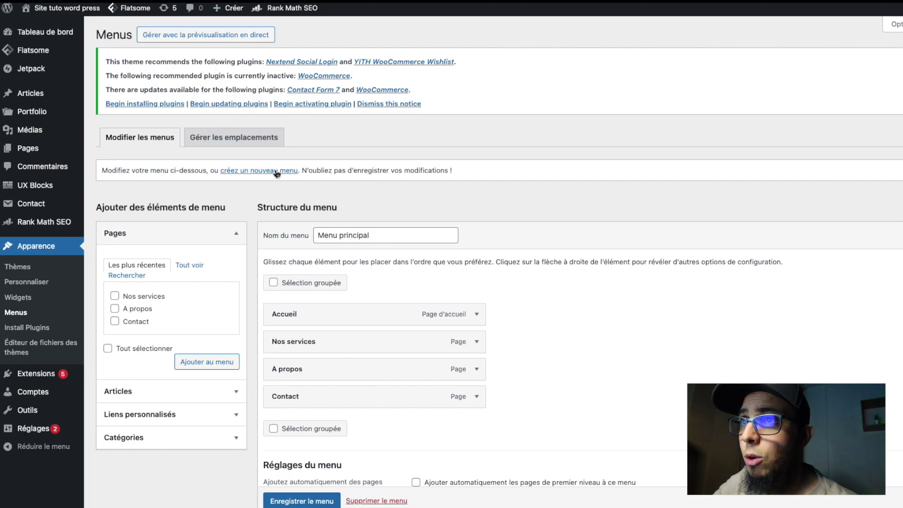
{"action": "left_click", "coordinate": [235, 175]}
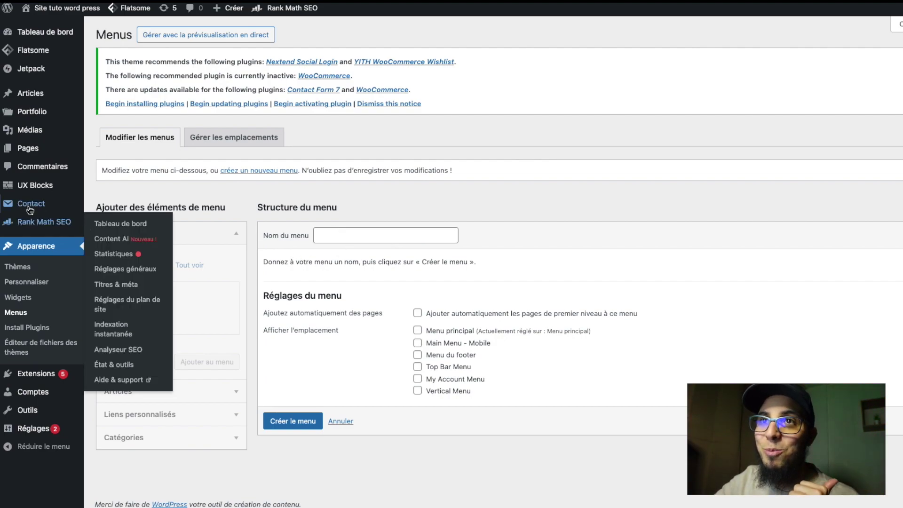
Step: Create a new page titled "Conditions générales" and publish it
{"action": "mouse_move", "coordinate": [28, 149]}
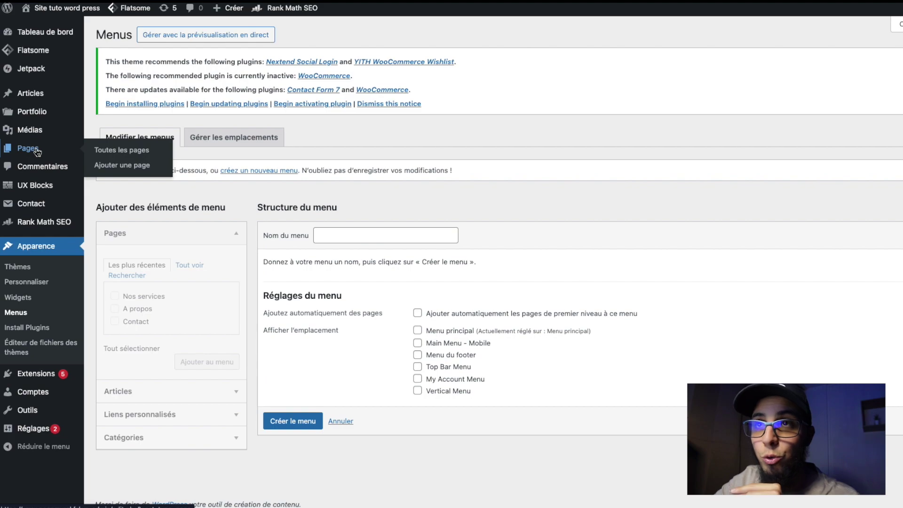
{"action": "left_click", "coordinate": [124, 167]}
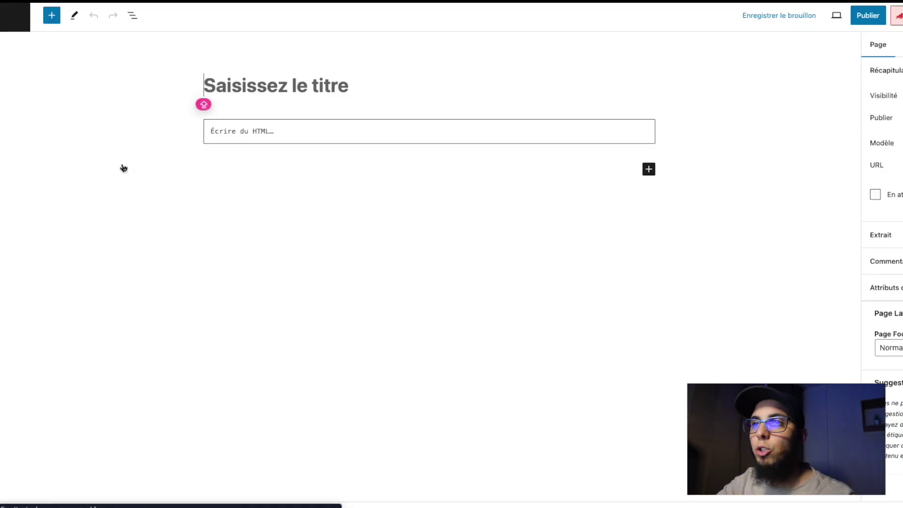
{"action": "left_click", "coordinate": [266, 87]}
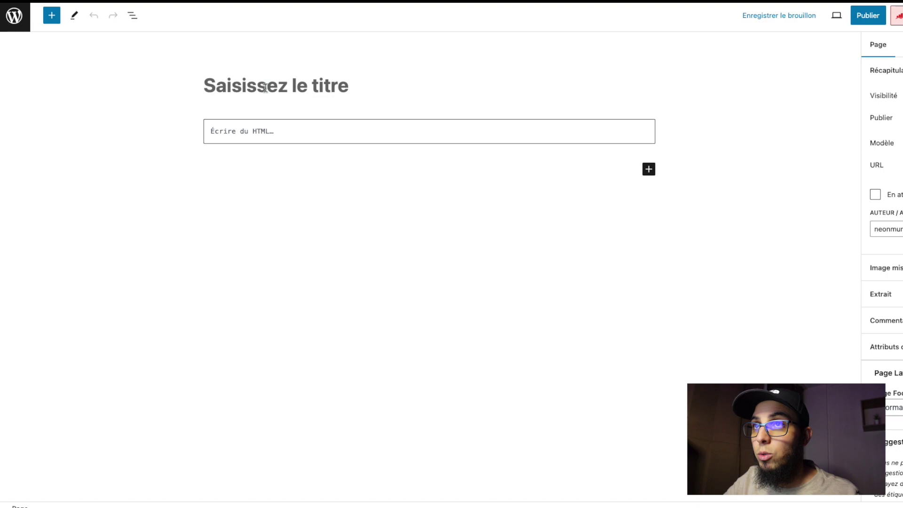
{"action": "type", "text": "Co"}
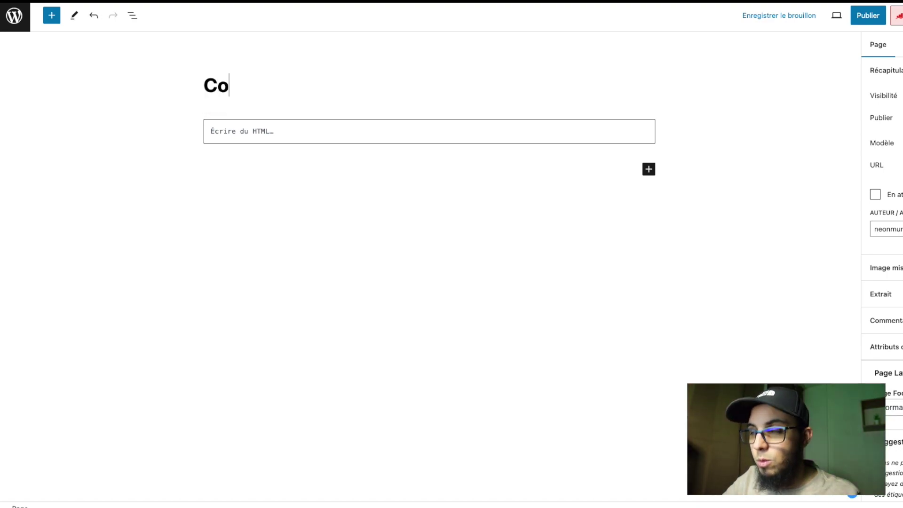
{"action": "type", "text": "nditions "}
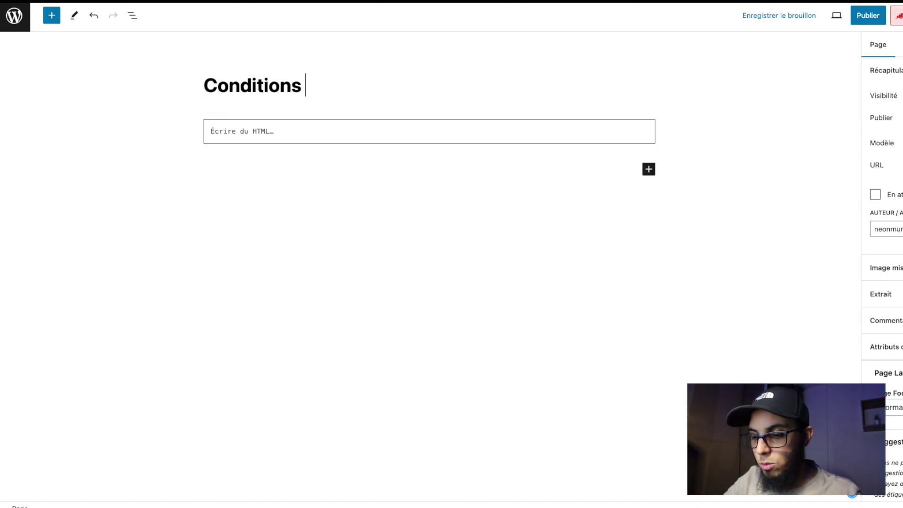
{"action": "type", "text": "générales"}
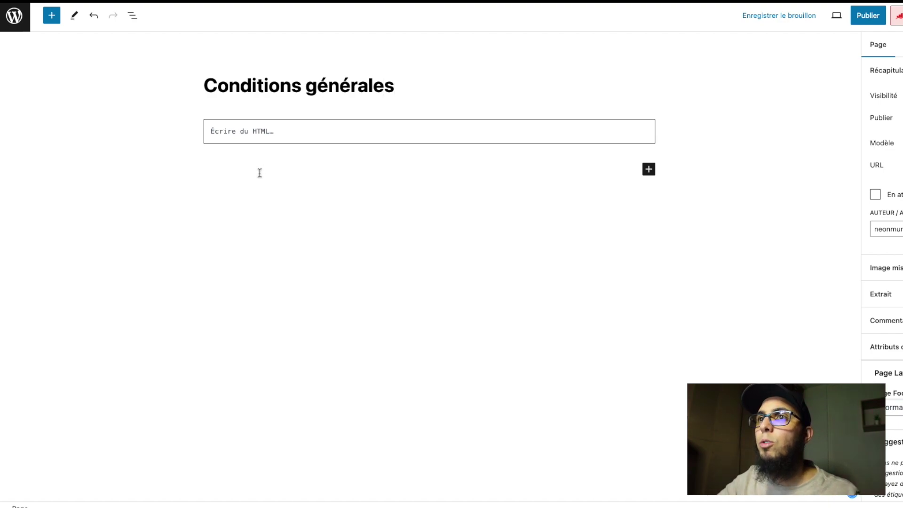
{"action": "left_click", "coordinate": [260, 172]}
{"action": "left_click", "coordinate": [866, 22]}
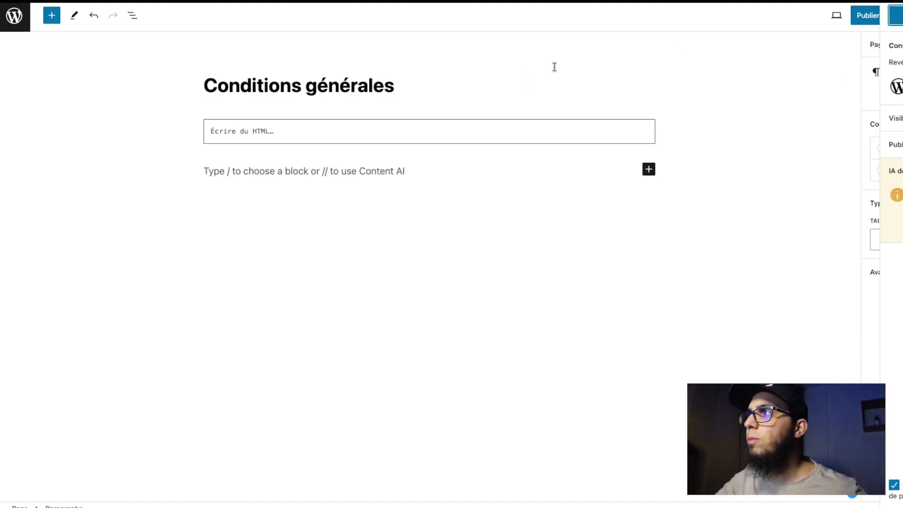
{"action": "left_click", "coordinate": [896, 15]}
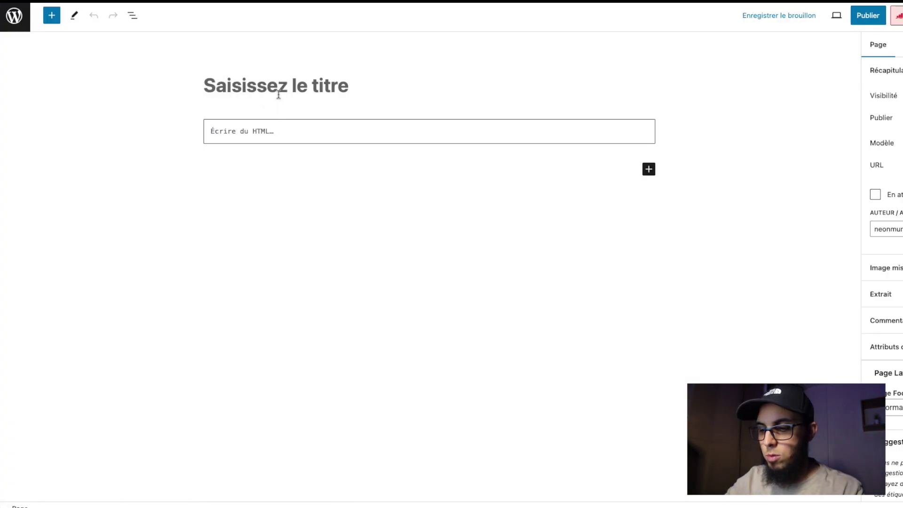
Step: Title another new page "Informations" and publish it
{"action": "type", "text": "Informations"}
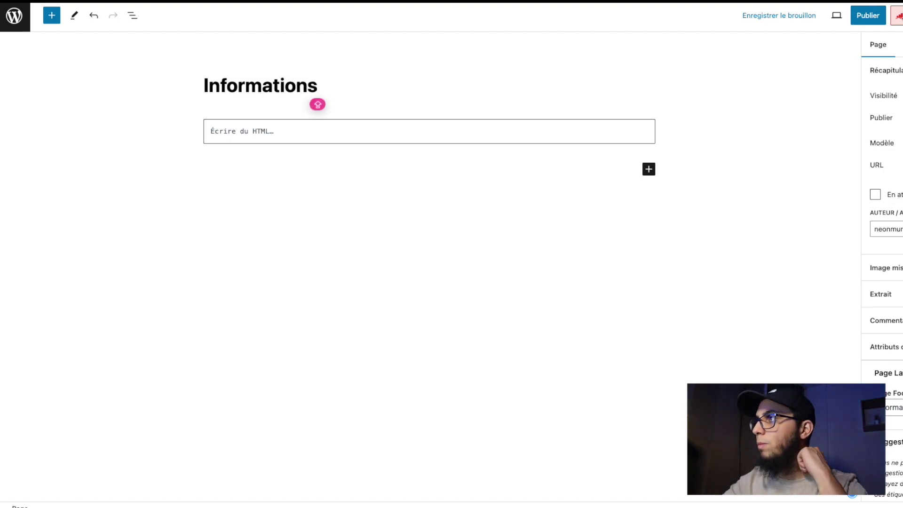
{"action": "left_click", "coordinate": [868, 15]}
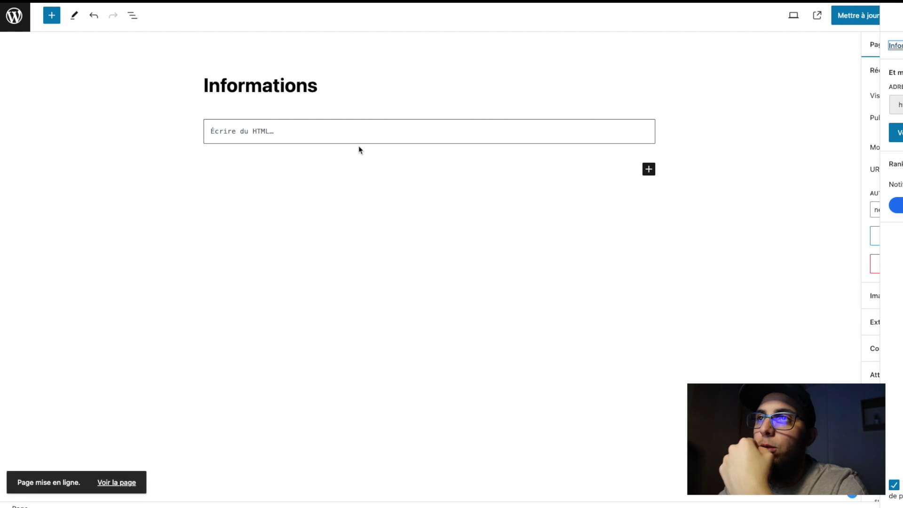
Step: Title another new page "sav" and publish it
{"action": "left_click", "coordinate": [12, 17]}
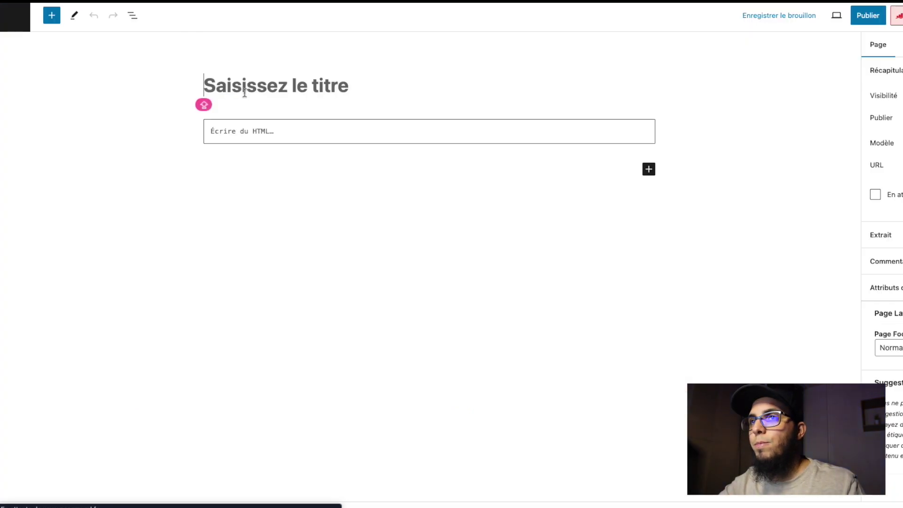
{"action": "type", "text": "sav"}
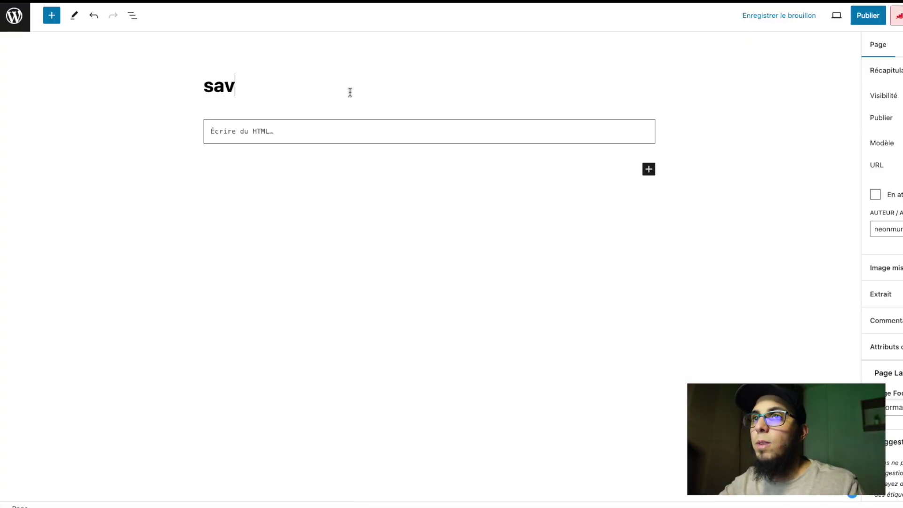
{"action": "left_click", "coordinate": [857, 10]}
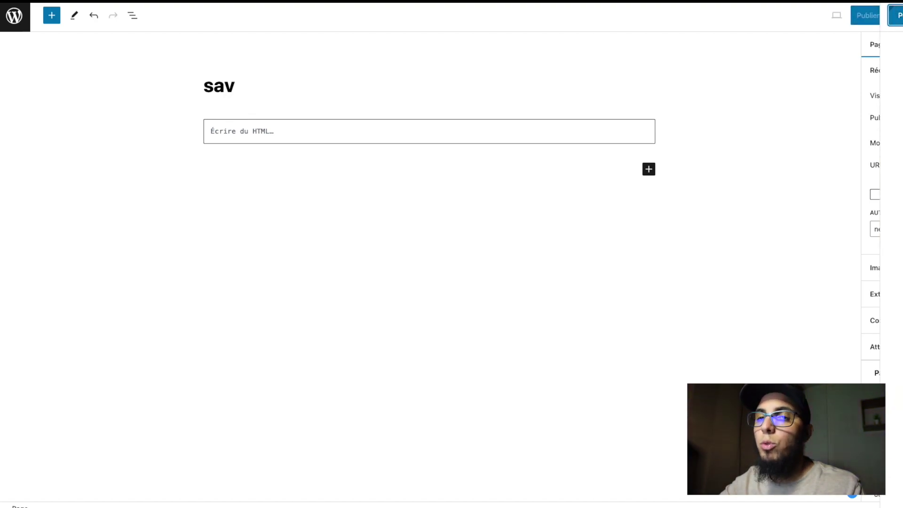
{"action": "left_click", "coordinate": [896, 15]}
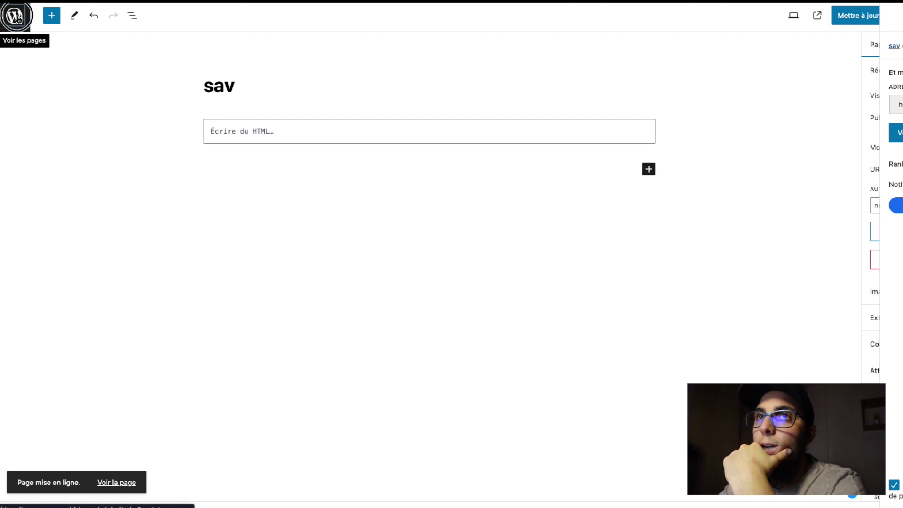
Step: Create a new menu named "footer" in the site's menu management and assign it to the Menu du footer location
{"action": "left_click", "coordinate": [17, 19]}
{"action": "mouse_move", "coordinate": [43, 294]}
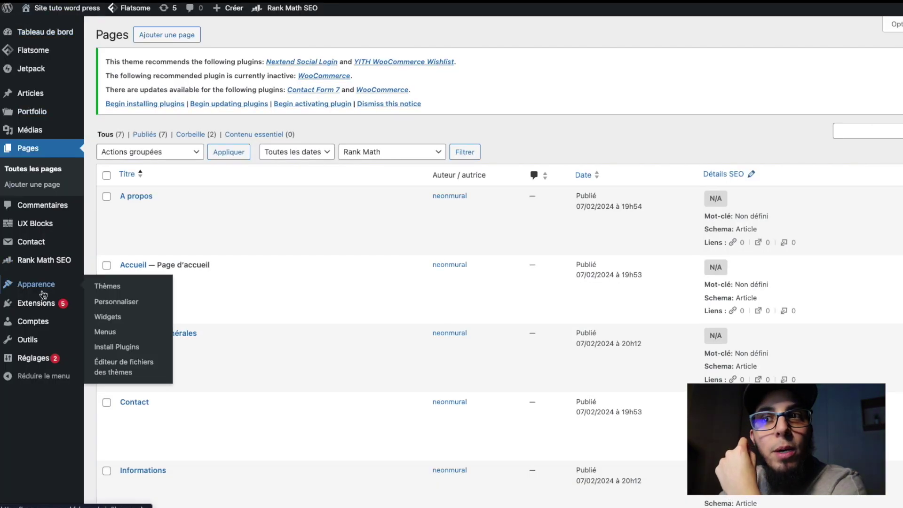
{"action": "left_click", "coordinate": [111, 333]}
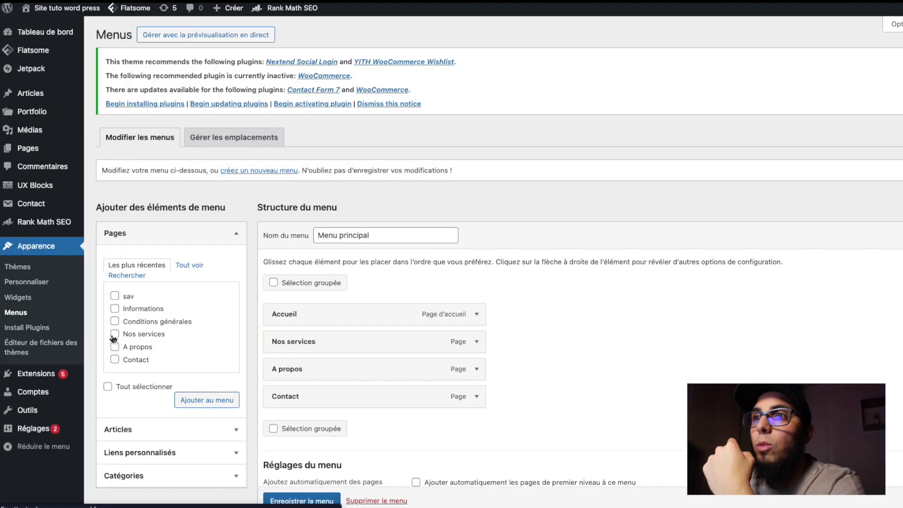
{"action": "left_click", "coordinate": [258, 172]}
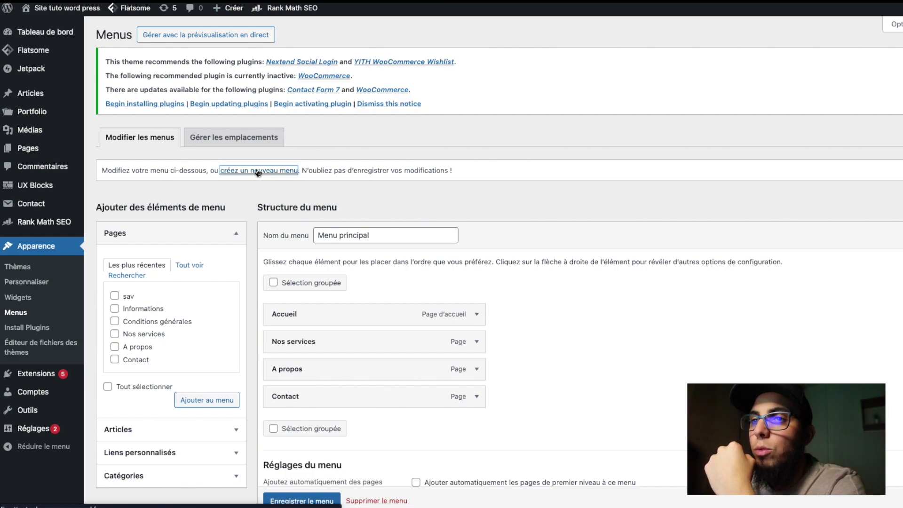
{"action": "left_click", "coordinate": [362, 241]}
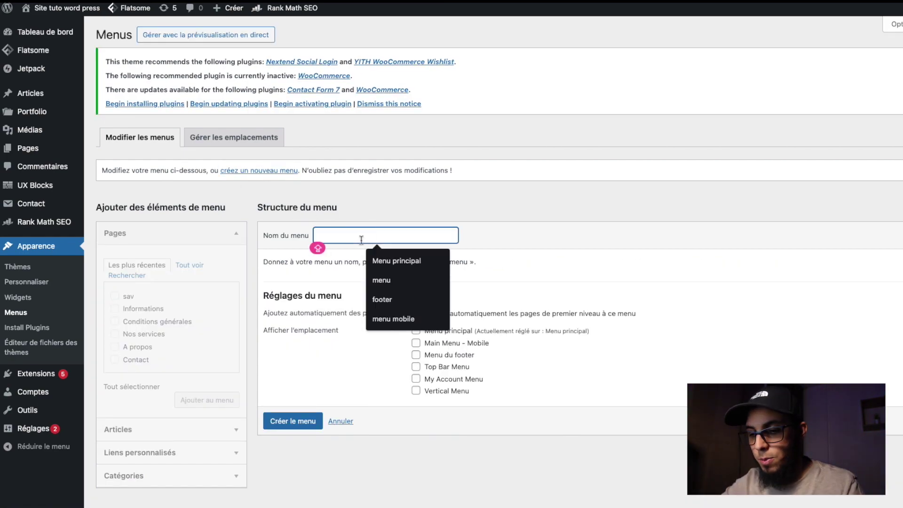
{"action": "type", "text": "fOOTER"}
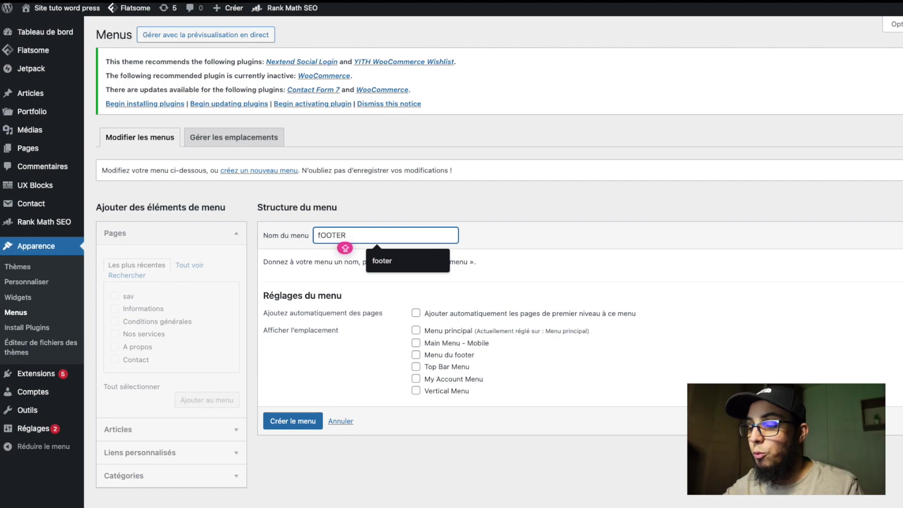
{"action": "left_click", "coordinate": [383, 260]}
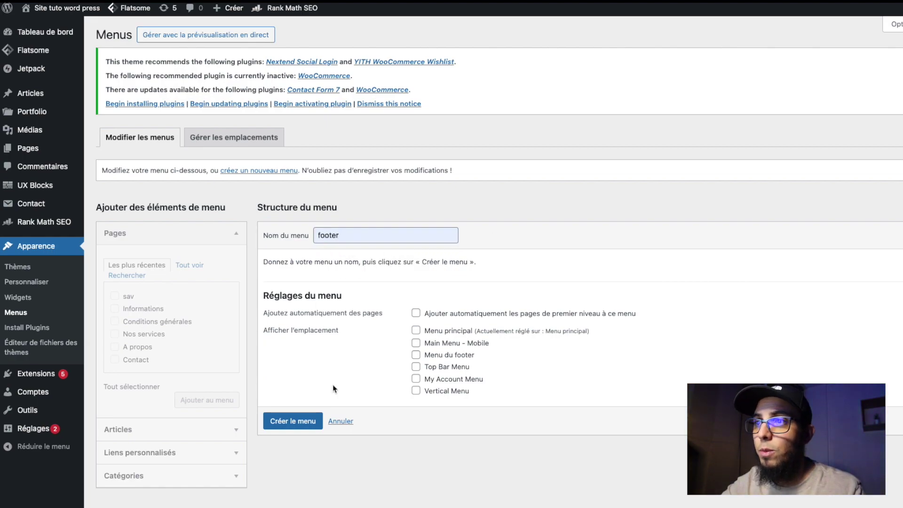
{"action": "left_click", "coordinate": [417, 356]}
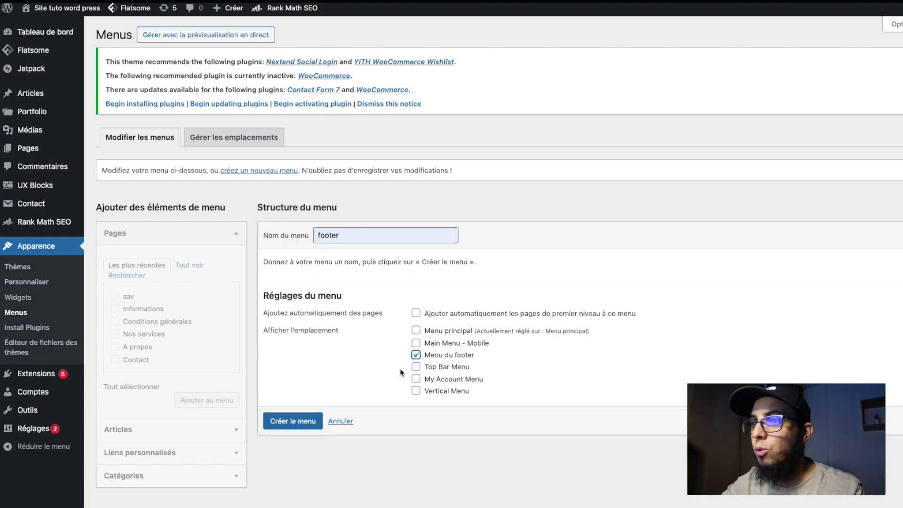
{"action": "left_click", "coordinate": [290, 426]}
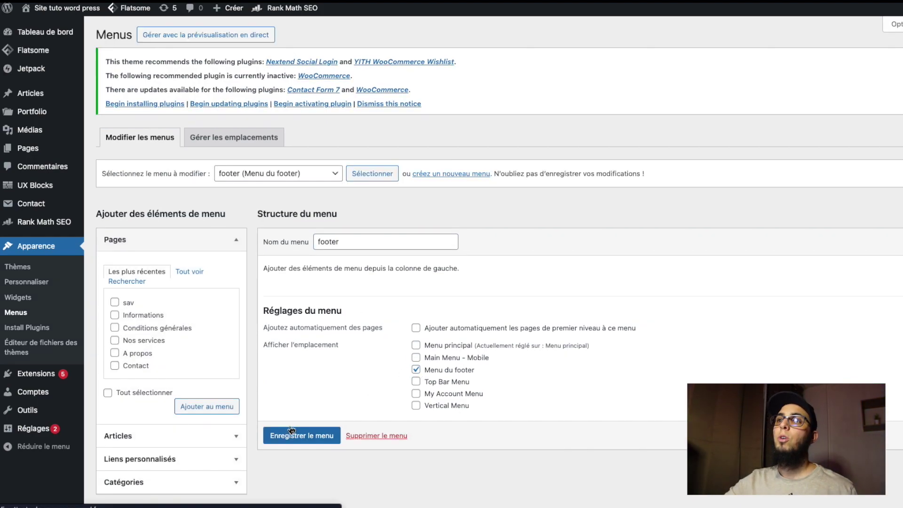
Step: Add the sav, Informations and Conditions générales pages to the footer menu and save the menu
{"action": "scroll", "coordinate": [151, 313], "scroll_direction": "down", "scroll_amount": 1}
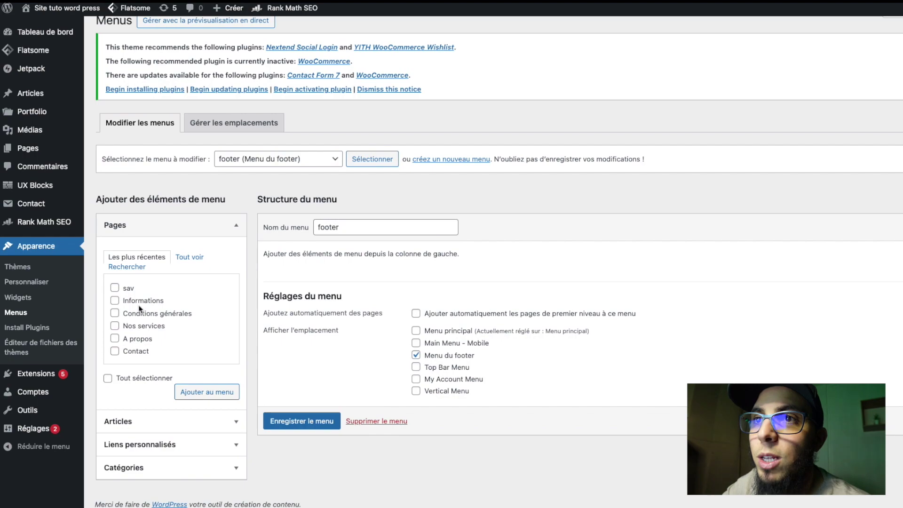
{"action": "left_click", "coordinate": [114, 287]}
{"action": "left_click", "coordinate": [115, 301]}
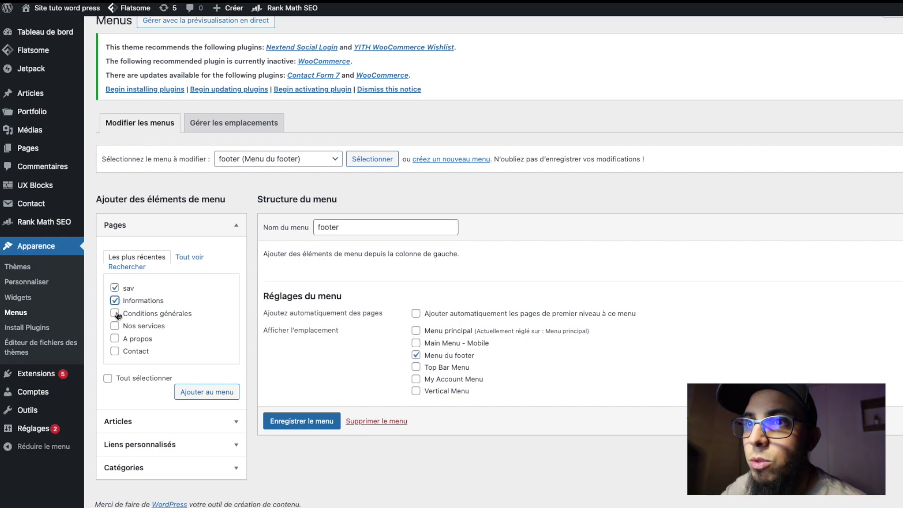
{"action": "left_click", "coordinate": [115, 313]}
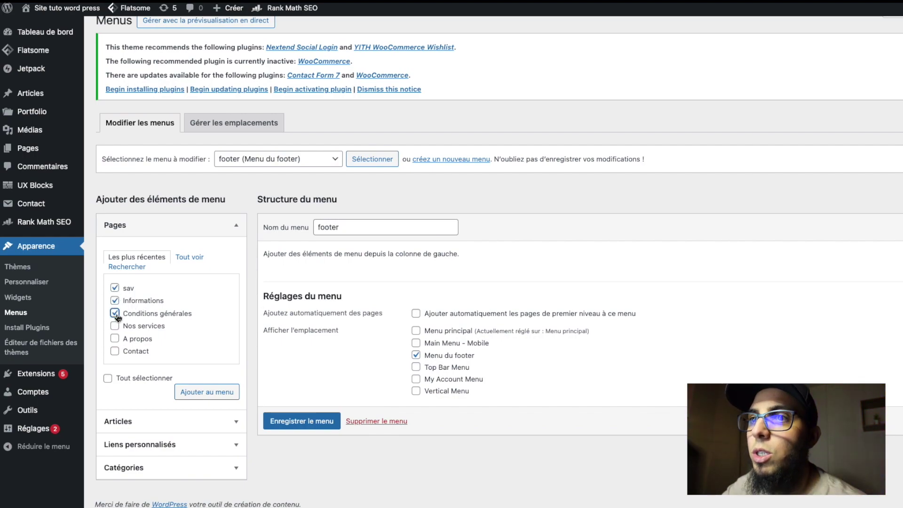
{"action": "left_click", "coordinate": [213, 393]}
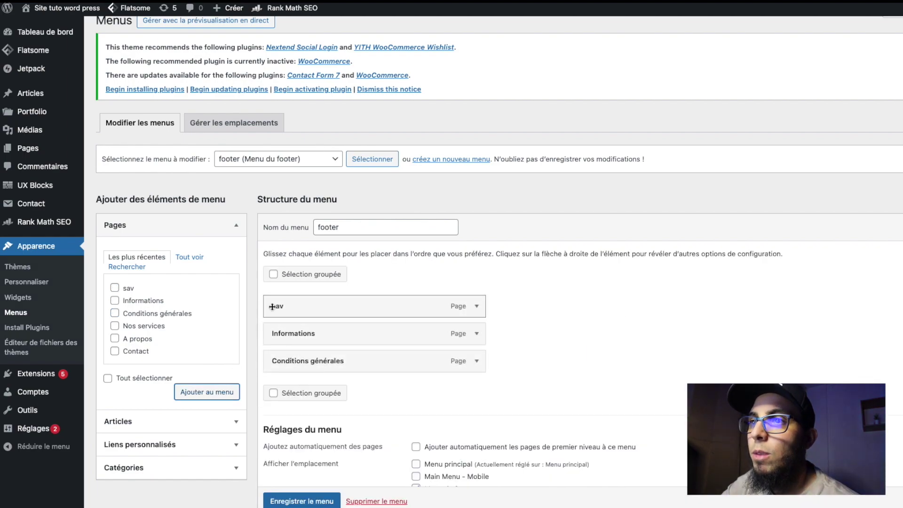
{"action": "scroll", "coordinate": [329, 366], "scroll_direction": "down", "scroll_amount": 2}
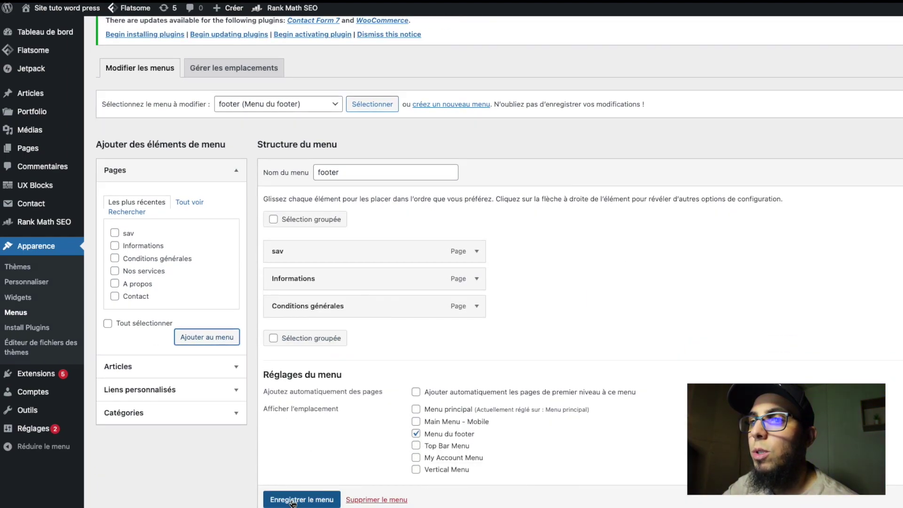
{"action": "left_click", "coordinate": [292, 500]}
{"action": "scroll", "coordinate": [291, 504], "scroll_direction": "down", "scroll_amount": 1}
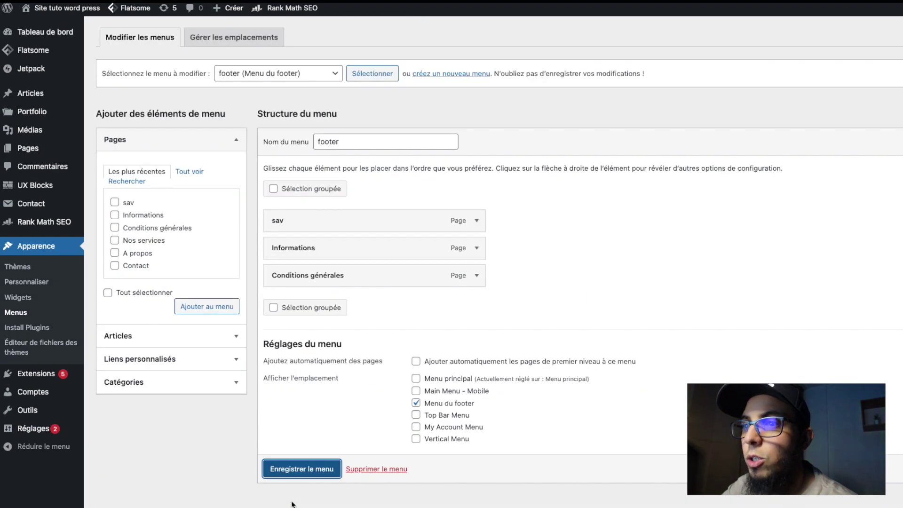
{"action": "left_click", "coordinate": [291, 475]}
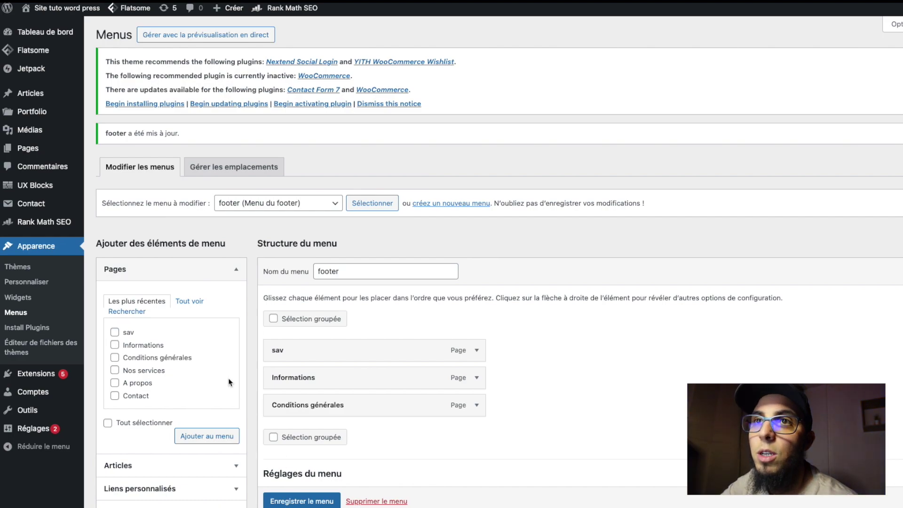
Step: Open the Footer settings in the site customizer and check the choices for the Custom Footer Block
{"action": "scroll", "coordinate": [239, 282], "scroll_direction": "down", "scroll_amount": 1}
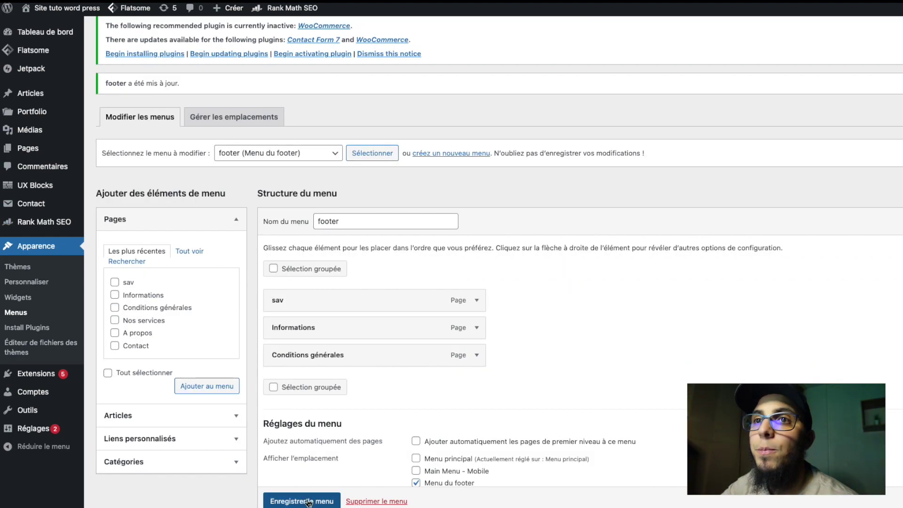
{"action": "mouse_move", "coordinate": [34, 197]}
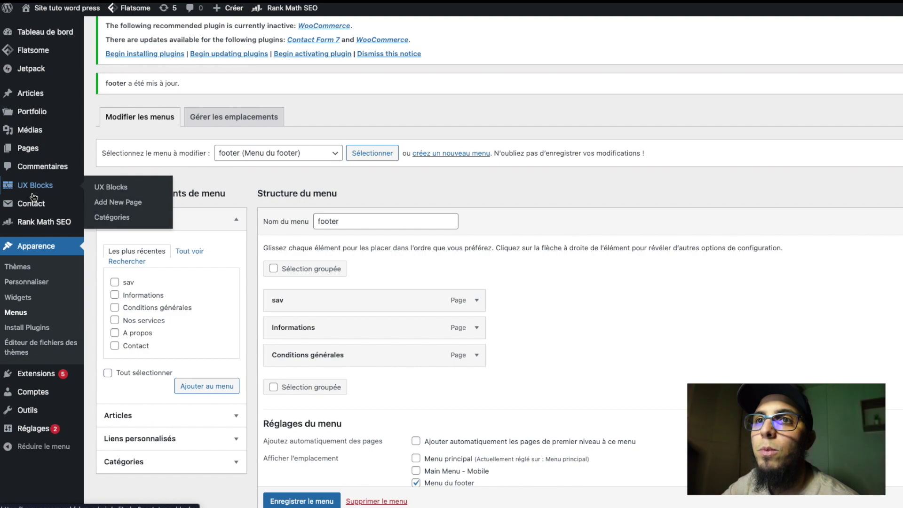
{"action": "left_click", "coordinate": [32, 285]}
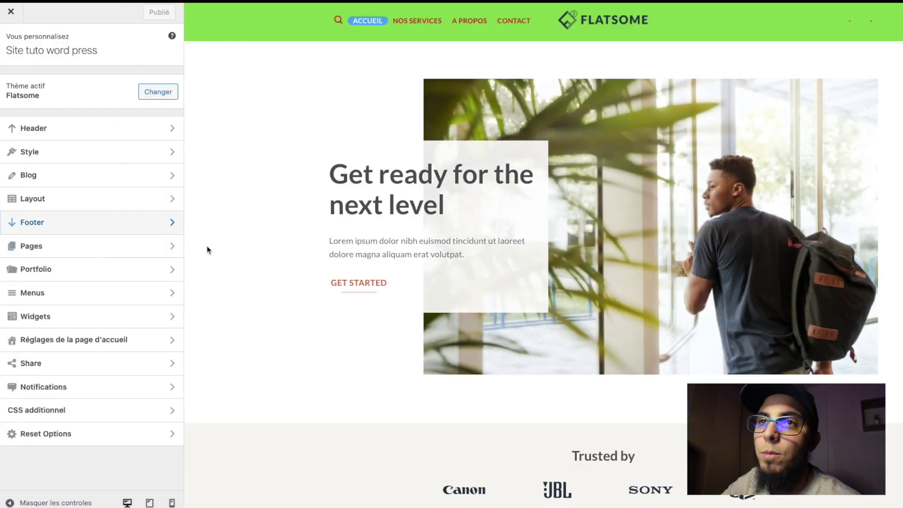
{"action": "left_click", "coordinate": [172, 225]}
{"action": "left_click", "coordinate": [105, 155]}
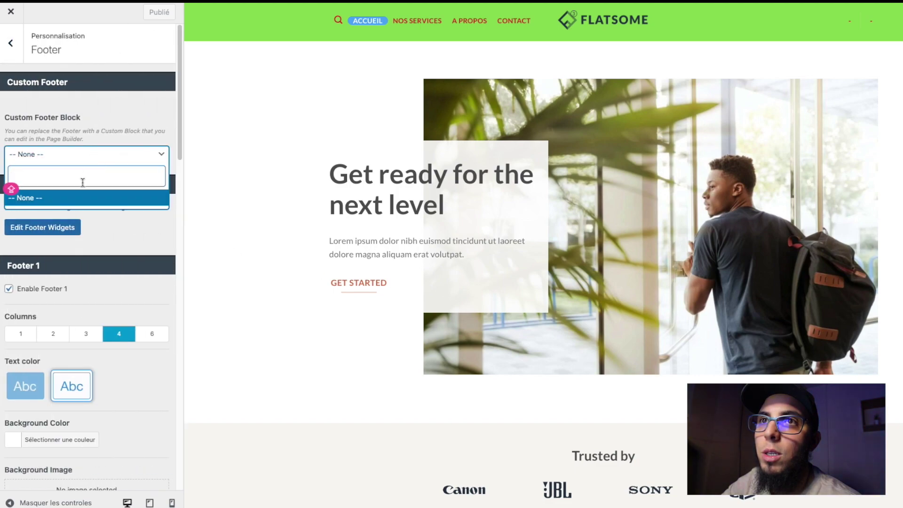
{"action": "left_click", "coordinate": [162, 134]}
Step: Examine the remaining Footer settings and the footer menu at the end of the page preview
{"action": "scroll", "coordinate": [122, 256], "scroll_direction": "down", "scroll_amount": 10}
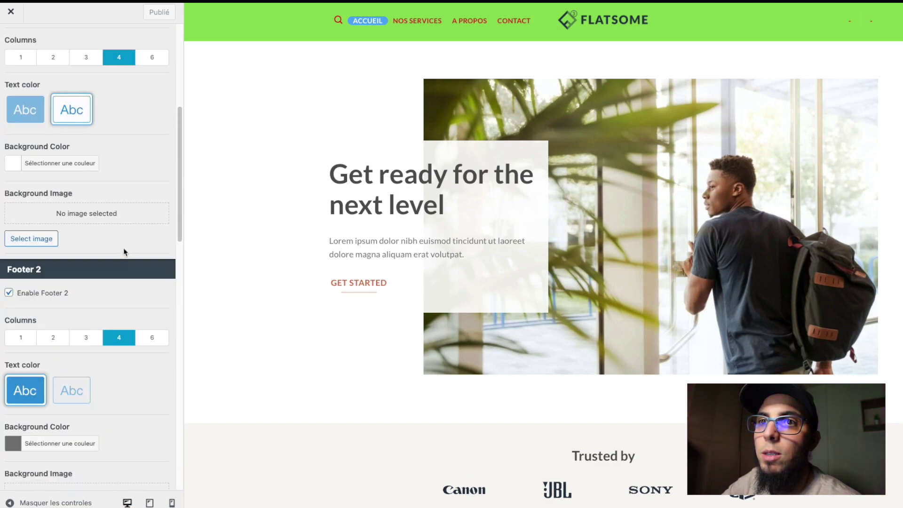
{"action": "scroll", "coordinate": [119, 262], "scroll_direction": "down", "scroll_amount": 10}
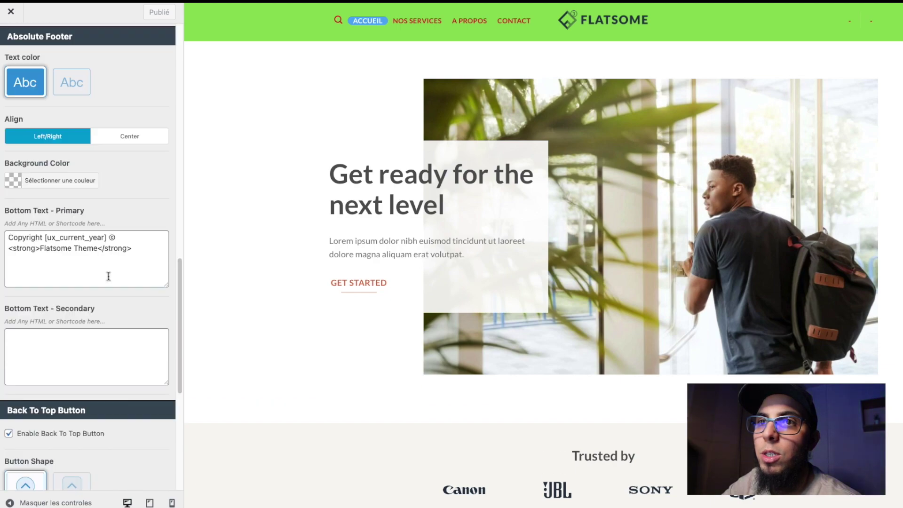
{"action": "scroll", "coordinate": [107, 285], "scroll_direction": "down", "scroll_amount": 3}
{"action": "scroll", "coordinate": [274, 284], "scroll_direction": "down", "scroll_amount": 15}
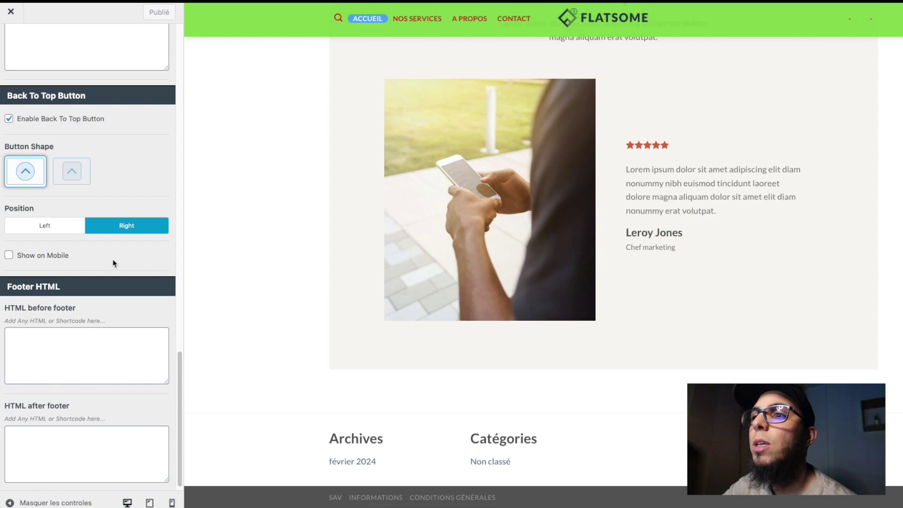
{"action": "scroll", "coordinate": [354, 358], "scroll_direction": "down", "scroll_amount": 1}
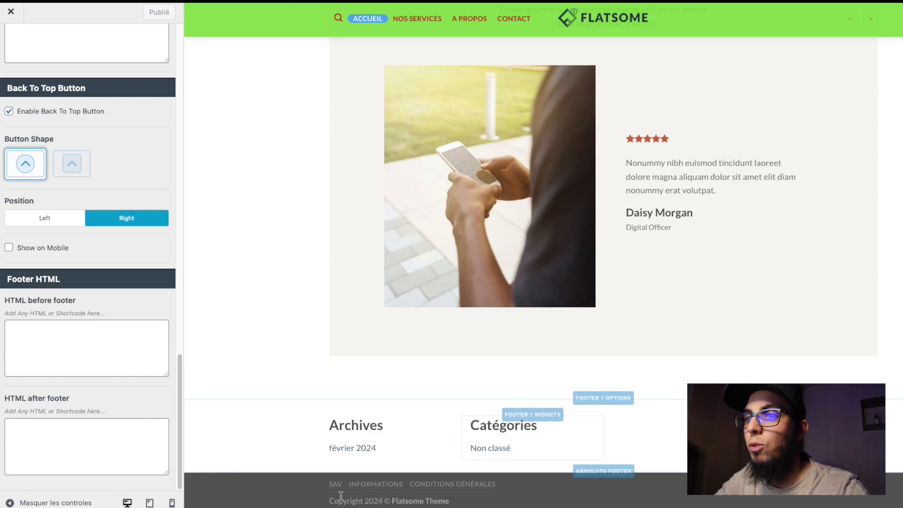
{"action": "scroll", "coordinate": [78, 289], "scroll_direction": "up", "scroll_amount": 1}
{"action": "scroll", "coordinate": [87, 312], "scroll_direction": "up", "scroll_amount": 3}
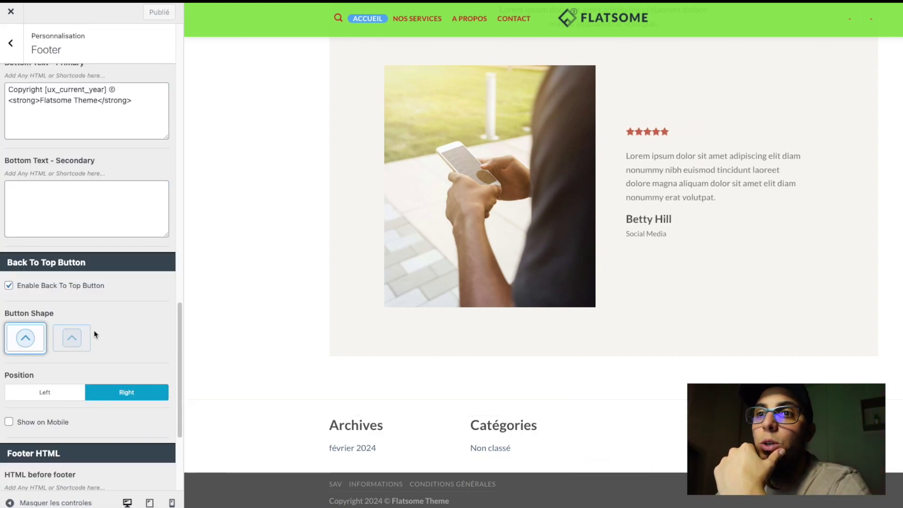
{"action": "scroll", "coordinate": [99, 337], "scroll_direction": "down", "scroll_amount": 3}
{"action": "scroll", "coordinate": [94, 306], "scroll_direction": "up", "scroll_amount": 15}
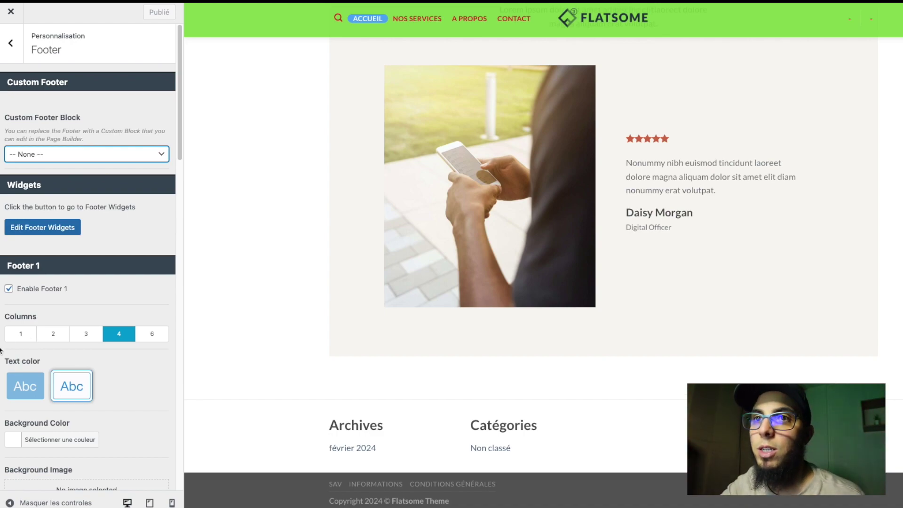
Step: Try a single-column layout for Footer 1 and set it to 3 columns
{"action": "left_click", "coordinate": [13, 338]}
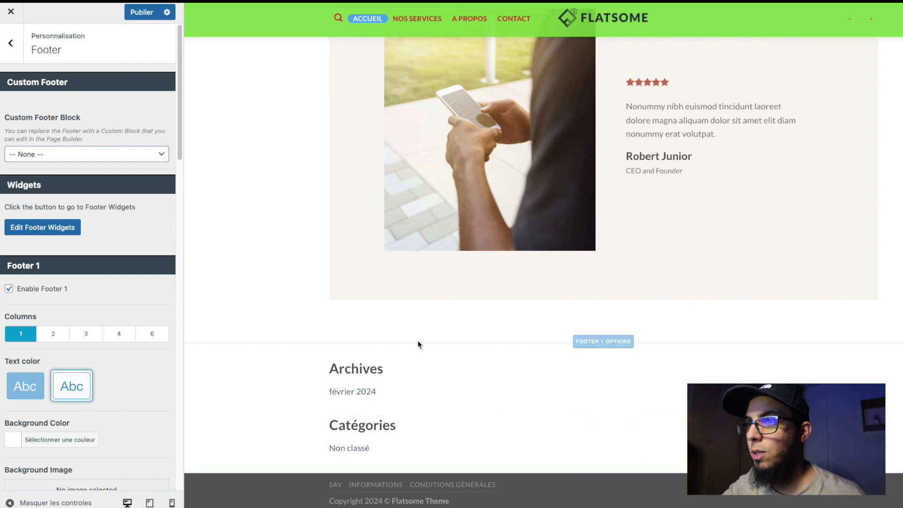
{"action": "left_click", "coordinate": [76, 332]}
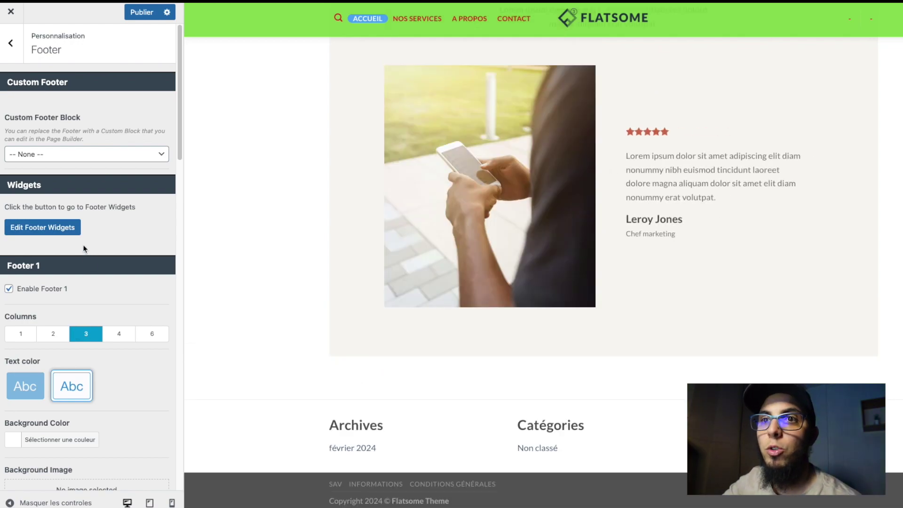
Step: Set the Footer 1 background color to the blue #1e73be
{"action": "scroll", "coordinate": [71, 323], "scroll_direction": "down", "scroll_amount": 2}
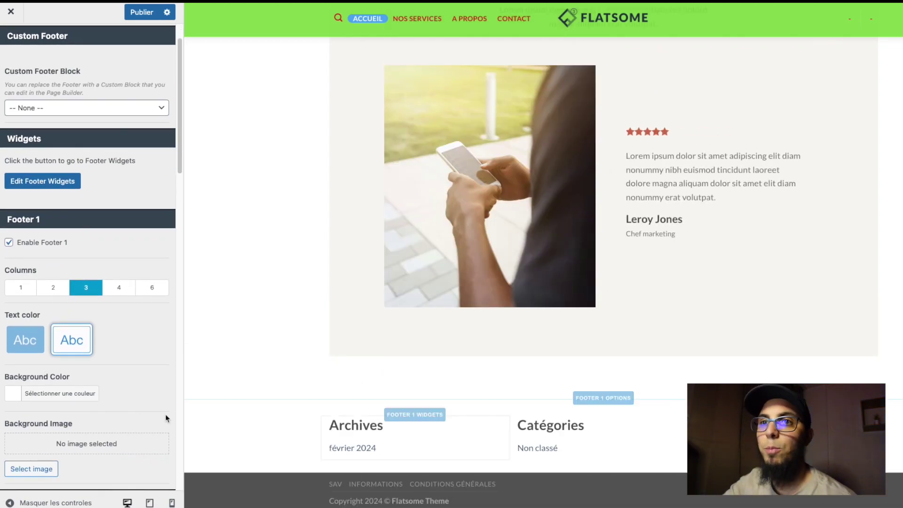
{"action": "left_click", "coordinate": [26, 392]}
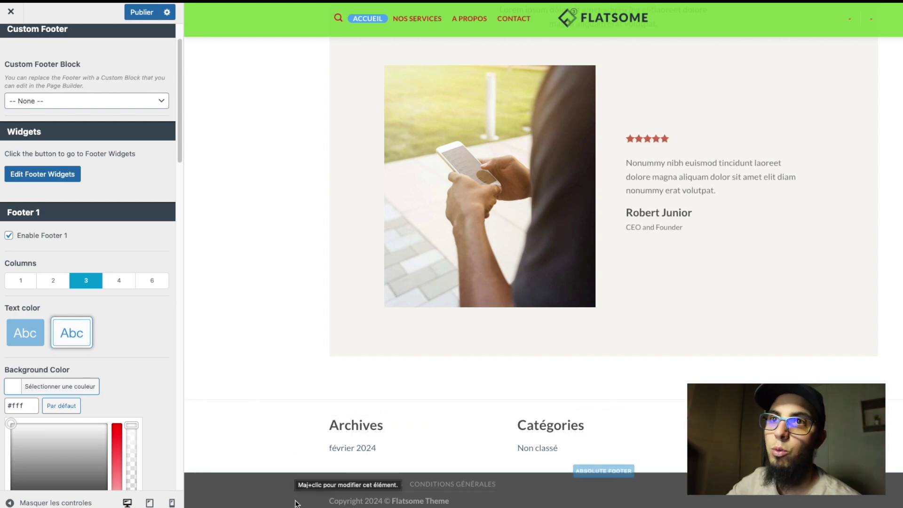
{"action": "left_click", "coordinate": [44, 388]}
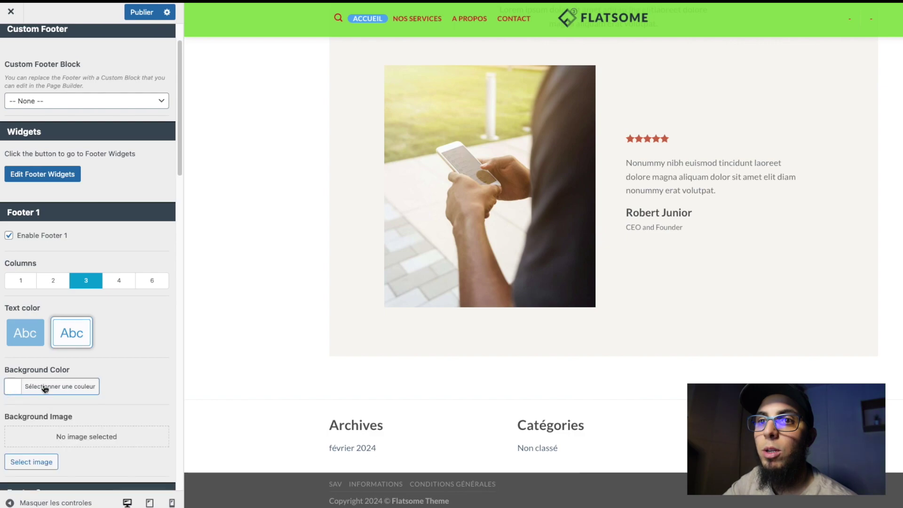
{"action": "scroll", "coordinate": [45, 388], "scroll_direction": "down", "scroll_amount": 3}
{"action": "left_click", "coordinate": [47, 278]}
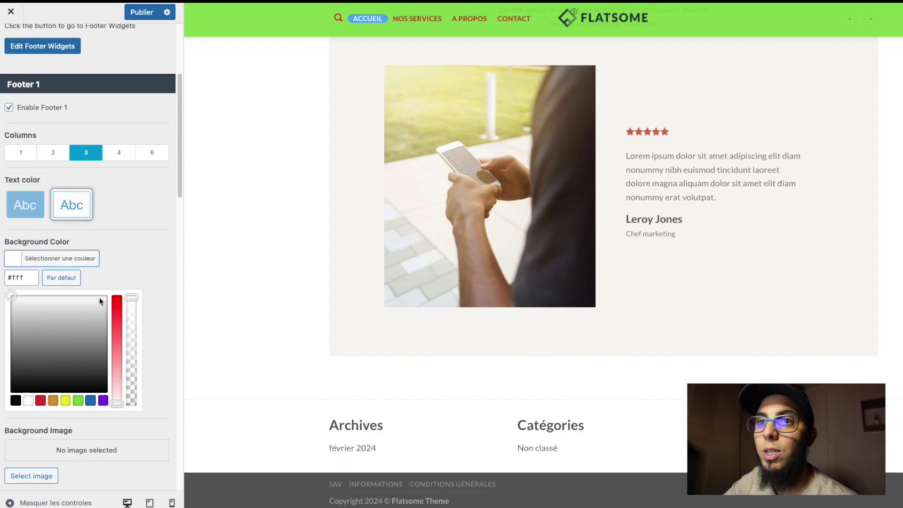
{"action": "left_click", "coordinate": [87, 401]}
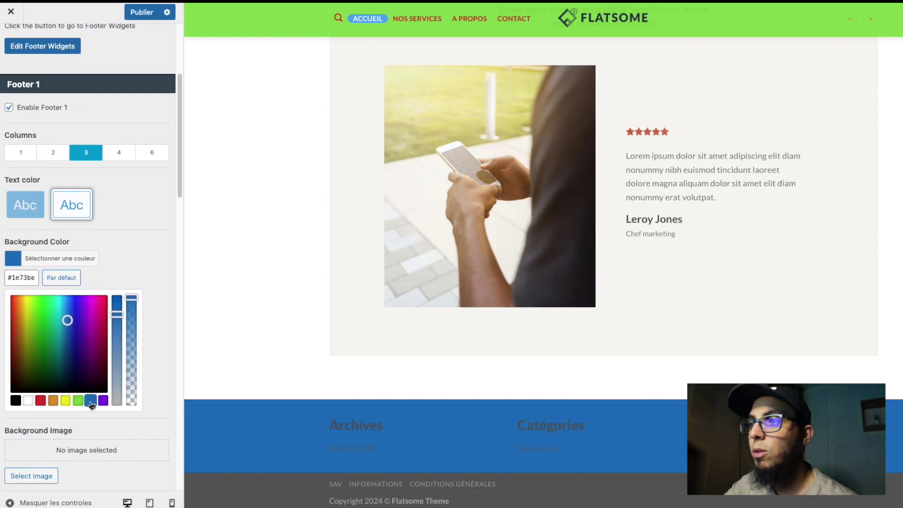
Step: Compare the two Footer 1 text color options, choose light text for a dark background, publish the changes and check the footer
{"action": "left_click", "coordinate": [83, 209]}
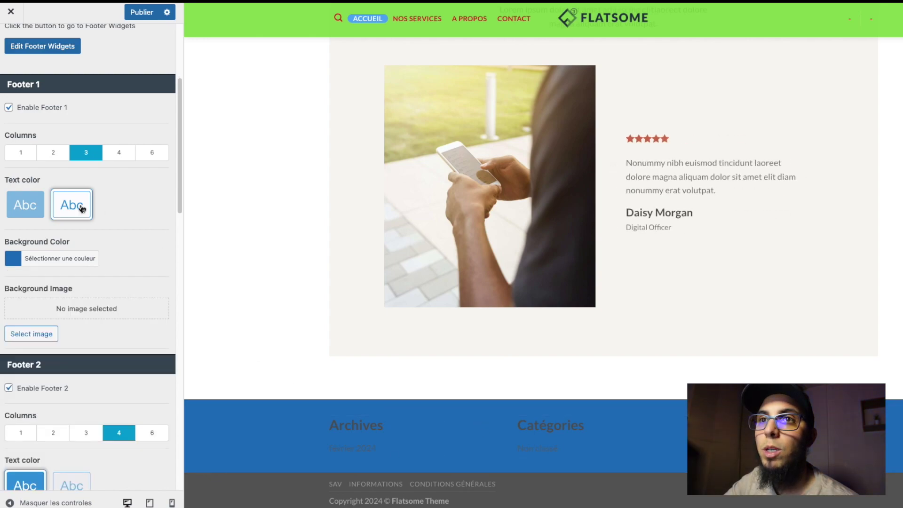
{"action": "left_click", "coordinate": [45, 207]}
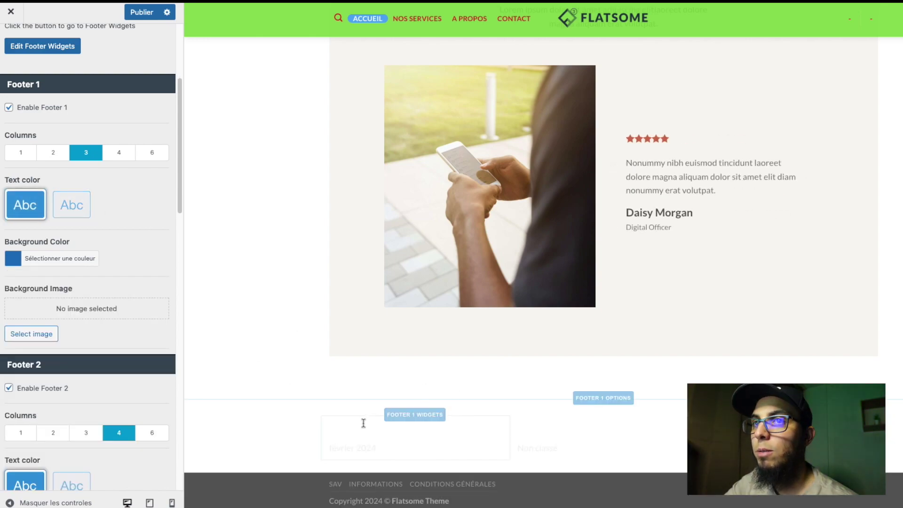
{"action": "left_click", "coordinate": [61, 207]}
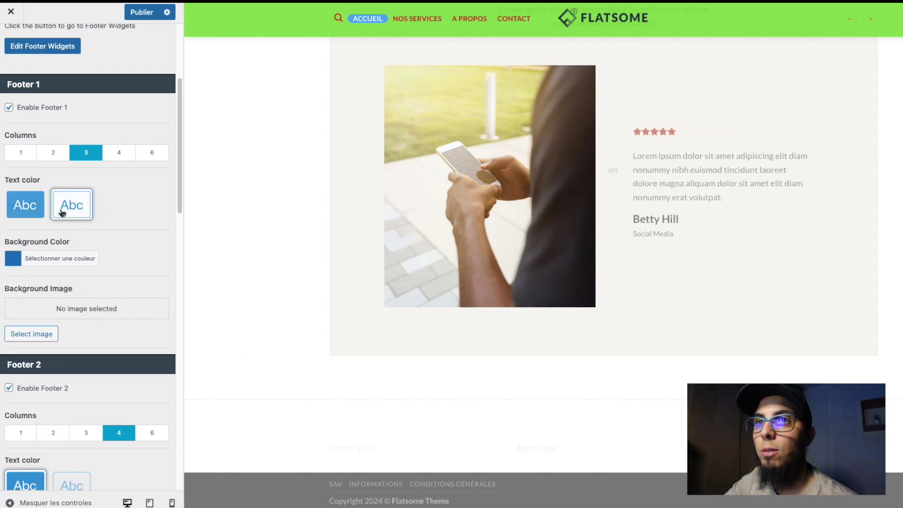
{"action": "left_click", "coordinate": [28, 204]}
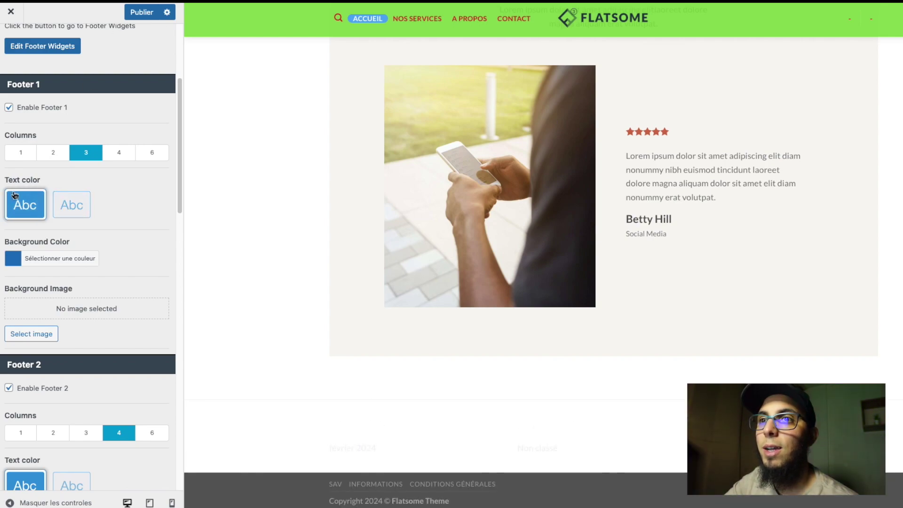
{"action": "left_click", "coordinate": [141, 11]}
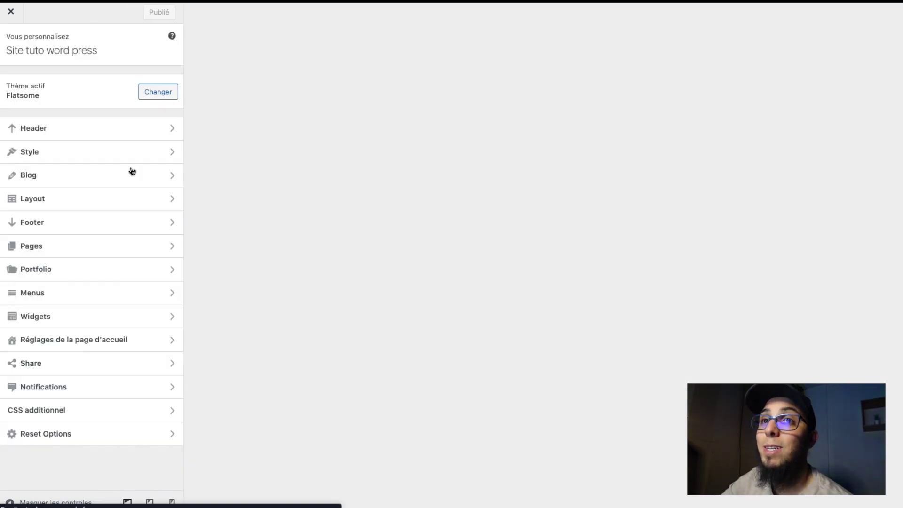
{"action": "scroll", "coordinate": [279, 277], "scroll_direction": "down", "scroll_amount": 10}
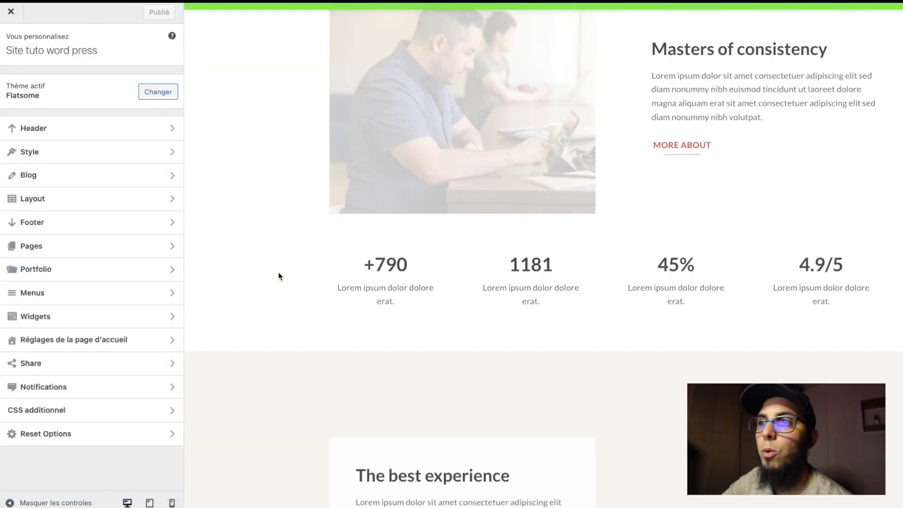
{"action": "scroll", "coordinate": [279, 276], "scroll_direction": "down", "scroll_amount": 10}
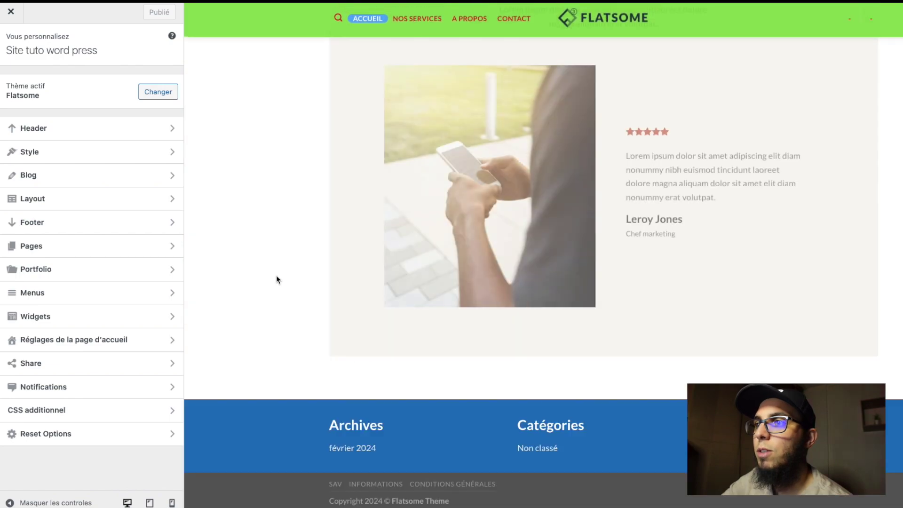
Step: Reopen the Footer settings and set the Absolute Footer alignment to Center
{"action": "left_click", "coordinate": [83, 228]}
{"action": "scroll", "coordinate": [91, 268], "scroll_direction": "down", "scroll_amount": 7}
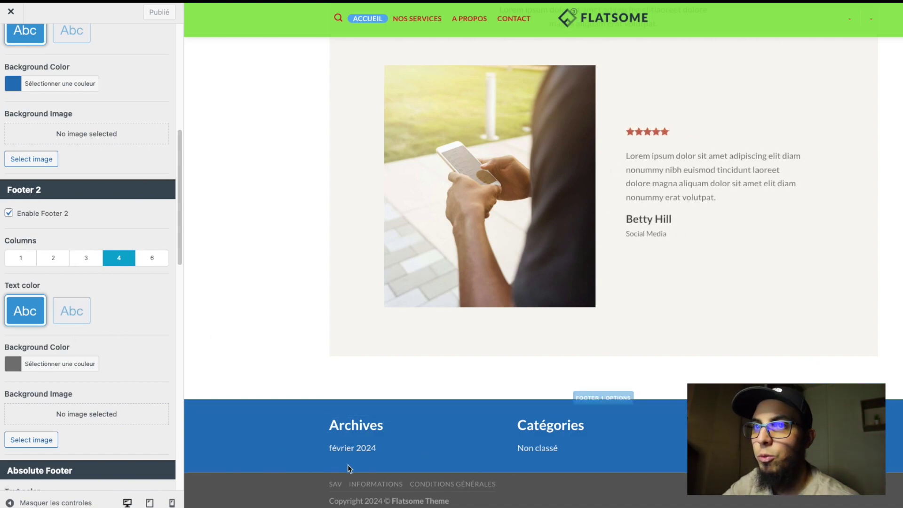
{"action": "scroll", "coordinate": [73, 335], "scroll_direction": "down", "scroll_amount": 2}
{"action": "scroll", "coordinate": [71, 341], "scroll_direction": "down", "scroll_amount": 3}
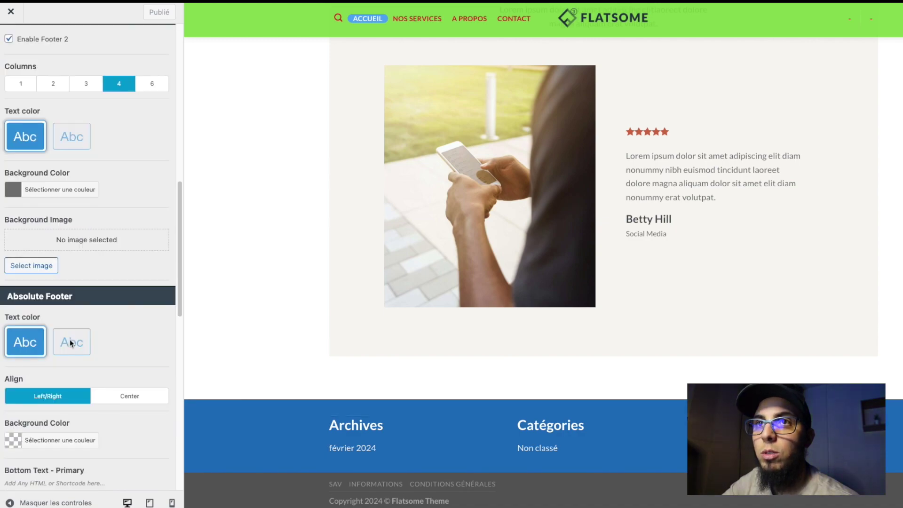
{"action": "scroll", "coordinate": [71, 301], "scroll_direction": "up", "scroll_amount": 3}
{"action": "scroll", "coordinate": [59, 283], "scroll_direction": "down", "scroll_amount": 3}
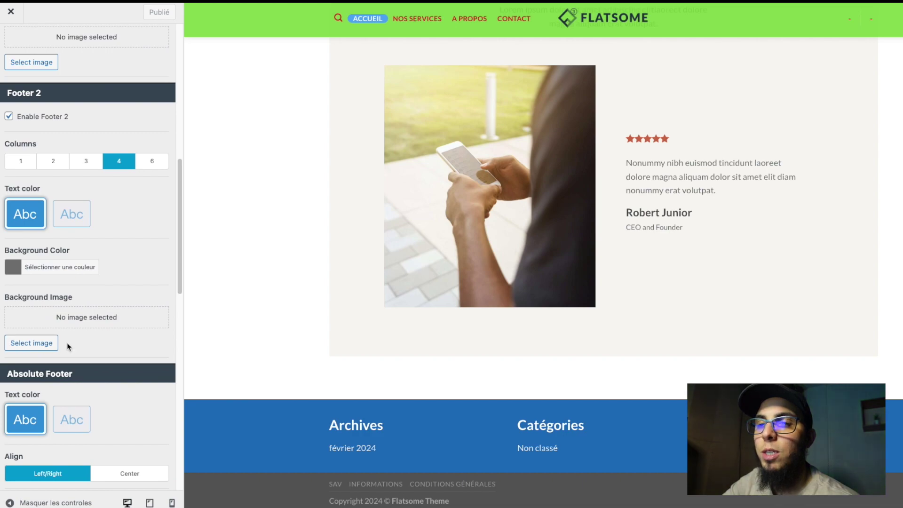
{"action": "scroll", "coordinate": [55, 322], "scroll_direction": "down", "scroll_amount": 3}
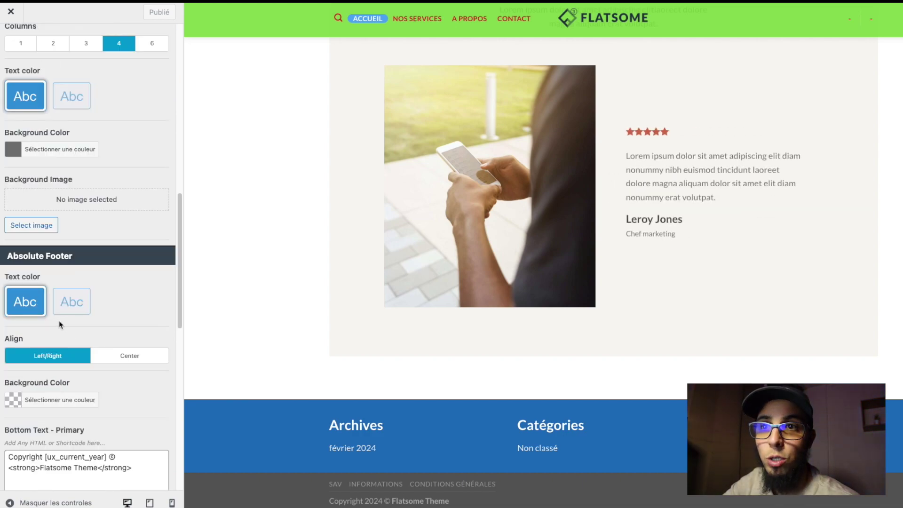
{"action": "left_click", "coordinate": [116, 353]}
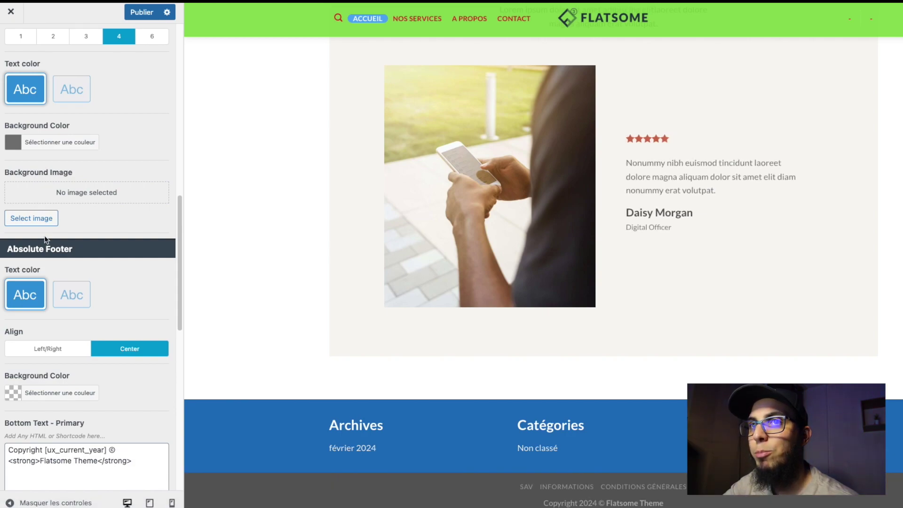
{"action": "left_click_drag", "start_coordinate": [5, 244], "coordinate": [74, 254]}
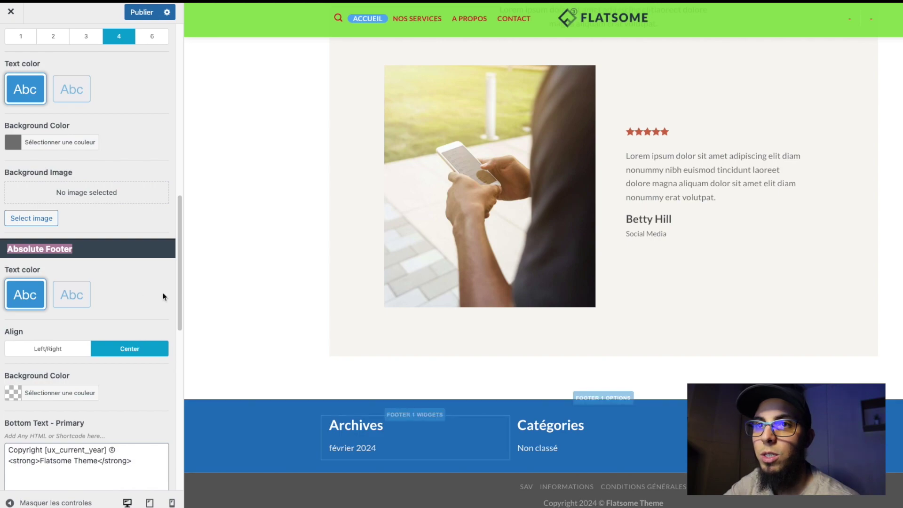
Step: Replace "Flatsome Theme" in the Absolute Footer's primary bottom text with "Tuto word press"
{"action": "scroll", "coordinate": [117, 295], "scroll_direction": "down", "scroll_amount": 1}
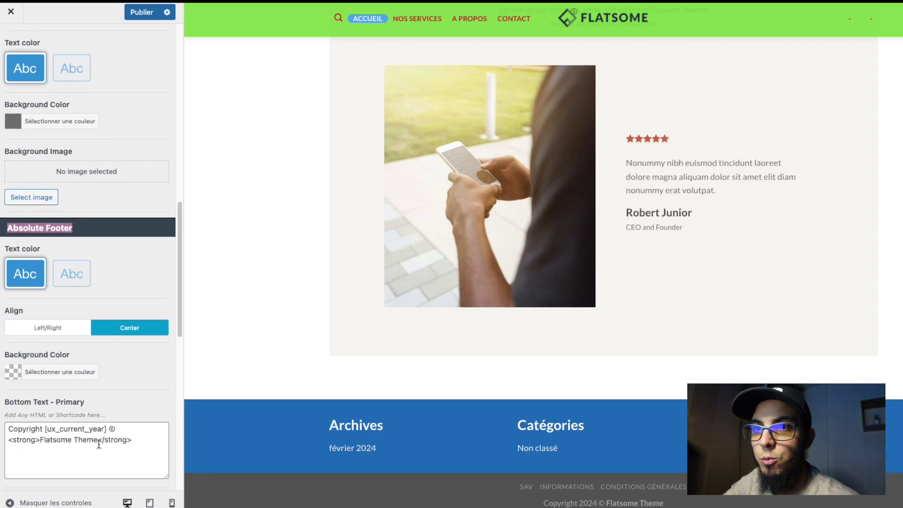
{"action": "left_click_drag", "start_coordinate": [98, 440], "coordinate": [40, 439]}
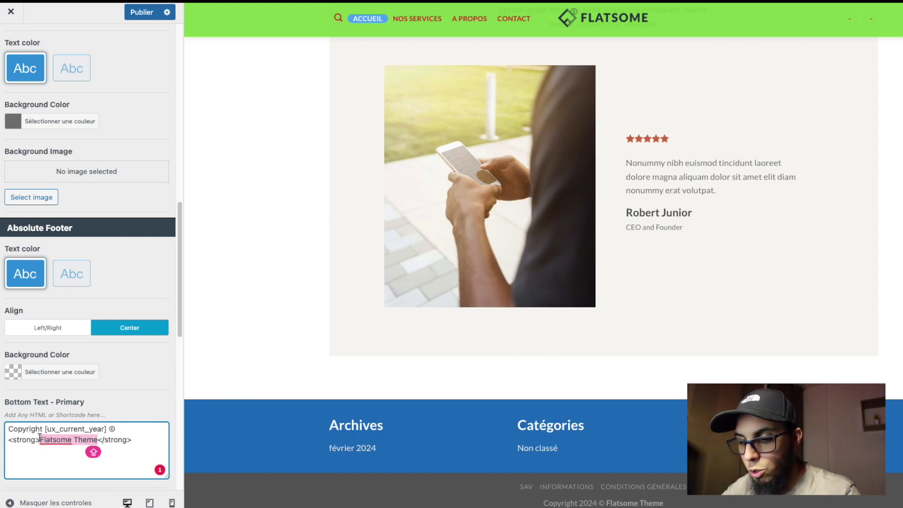
{"action": "type", "text": "tUTO"}
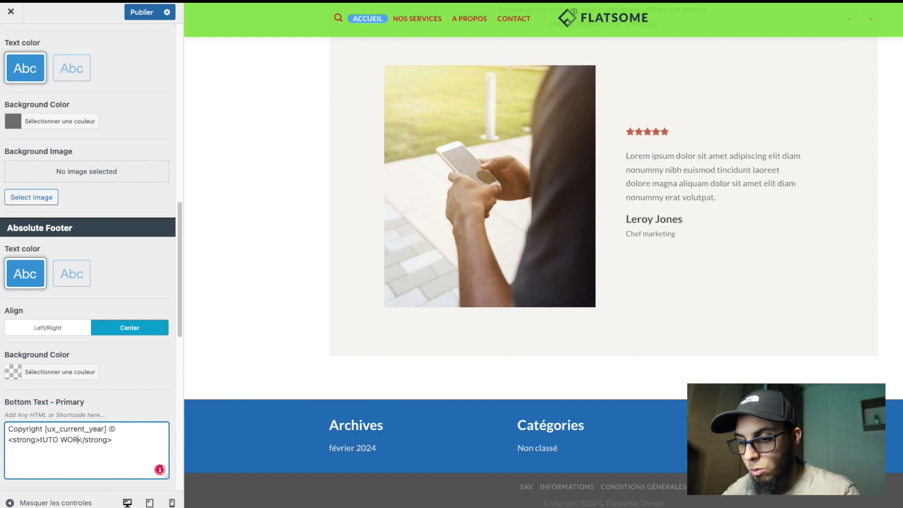
{"action": "type", "text": " WORD PRESS"}
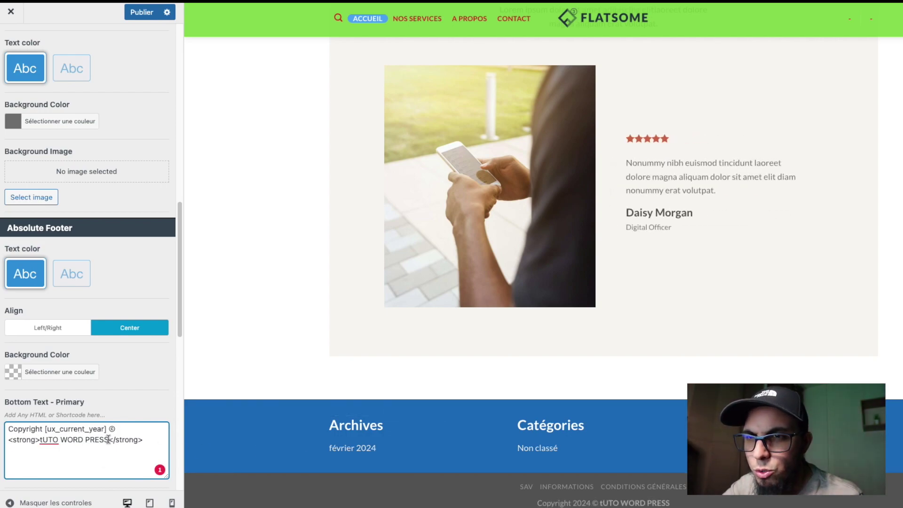
{"action": "left_click_drag", "start_coordinate": [109, 439], "coordinate": [43, 438]}
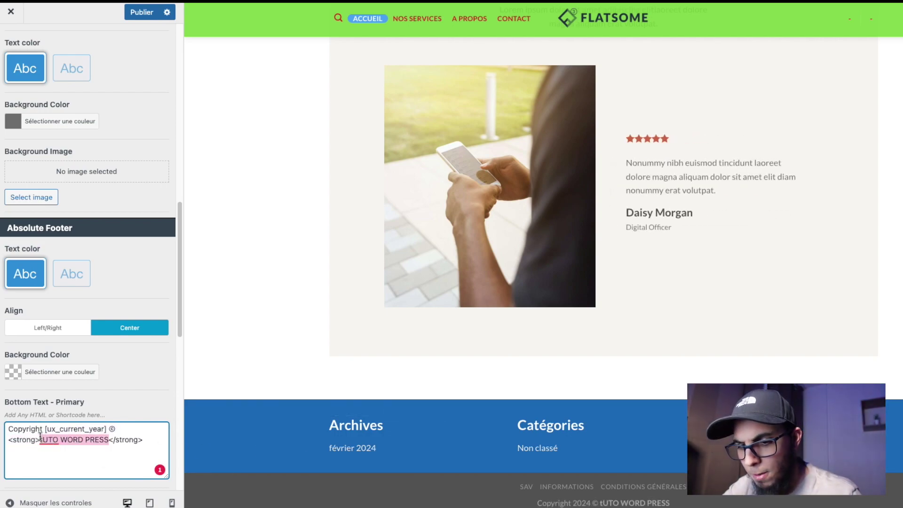
{"action": "type", "text": "Tuto"}
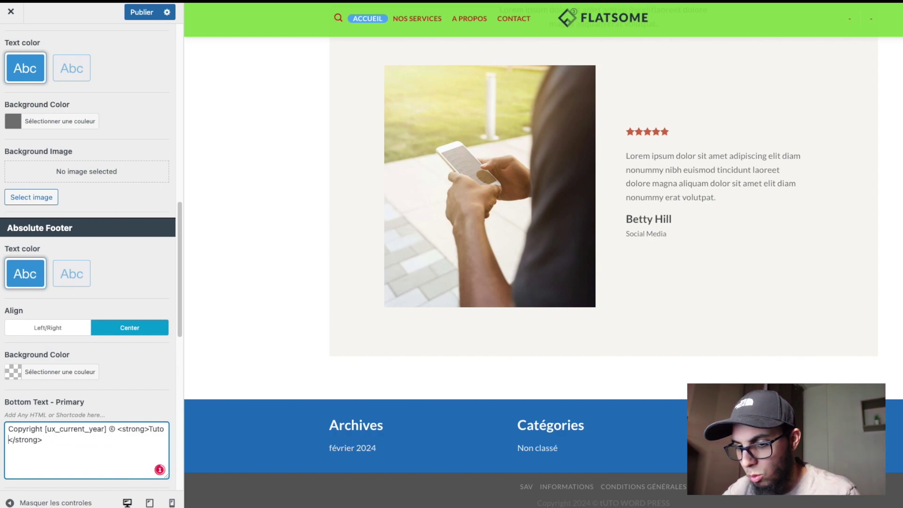
{"action": "type", "text": " word press"}
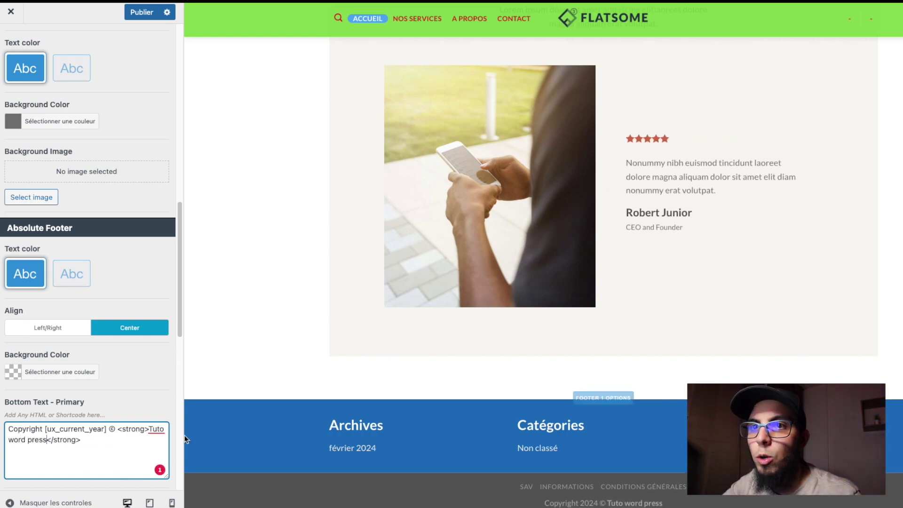
Step: Replace "Copyright" in the Absolute Footer's primary bottom text with "Tous droits réservés"
{"action": "left_click_drag", "start_coordinate": [43, 428], "coordinate": [2, 430]}
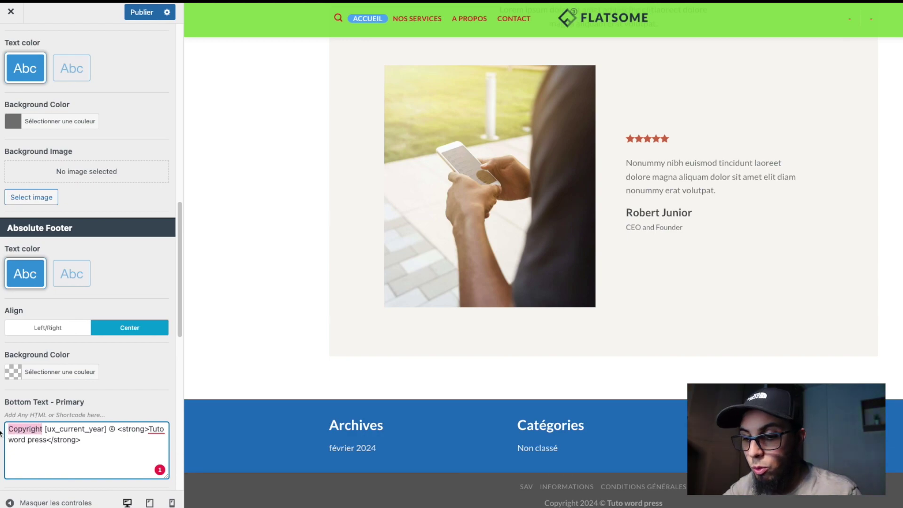
{"action": "type", "text": "Tous d"}
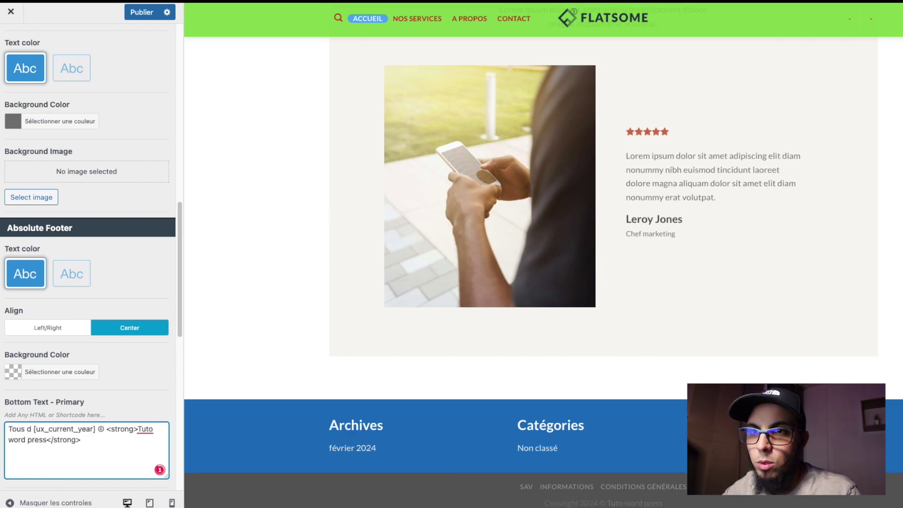
{"action": "type", "text": "roit"}
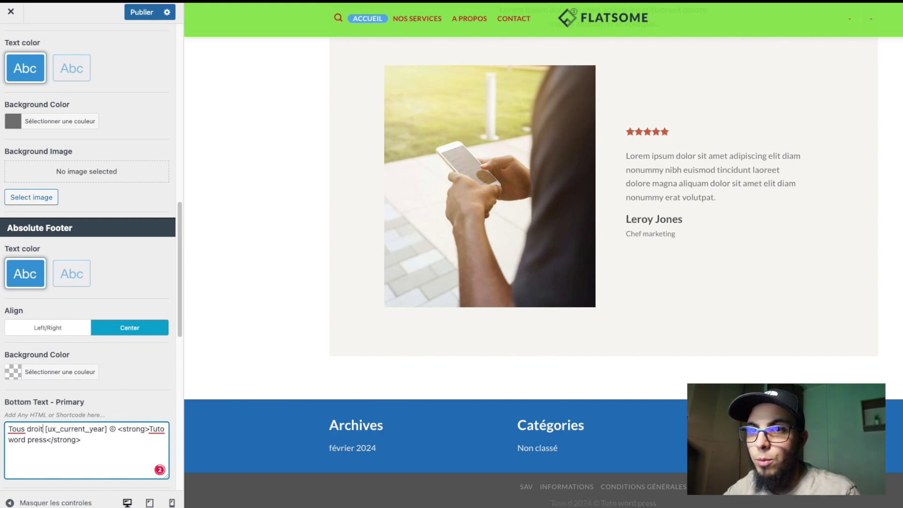
{"action": "type", "text": "s réser"}
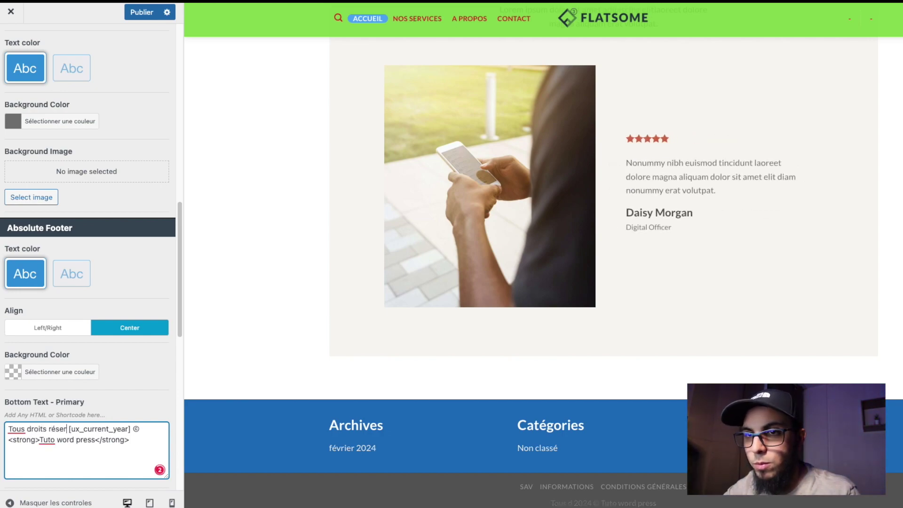
{"action": "type", "text": "vés"}
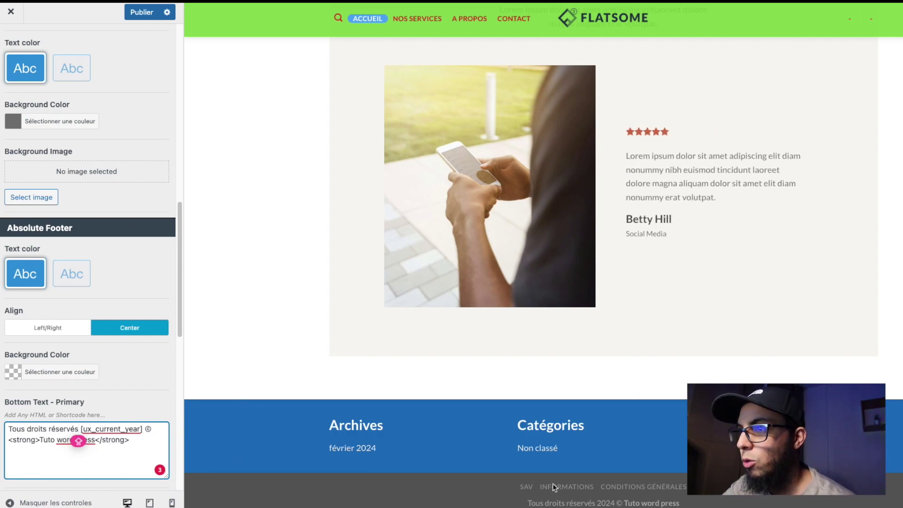
Step: Set the Absolute Footer background color to the red #dd3333
{"action": "scroll", "coordinate": [70, 402], "scroll_direction": "down", "scroll_amount": 2}
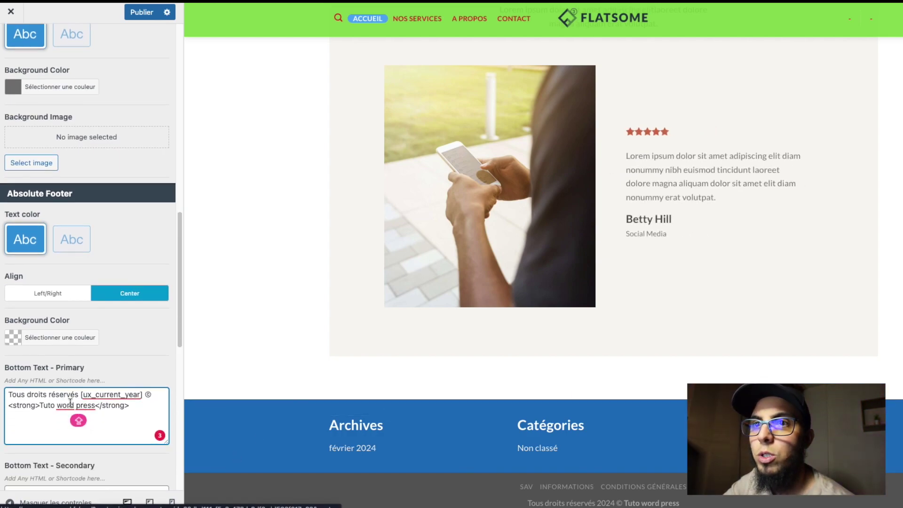
{"action": "scroll", "coordinate": [51, 353], "scroll_direction": "down", "scroll_amount": 1}
{"action": "left_click", "coordinate": [21, 335]}
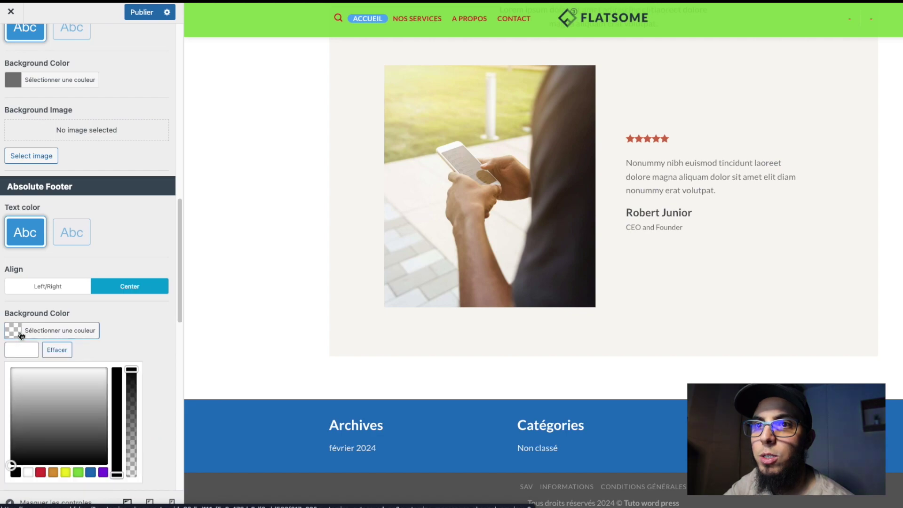
{"action": "left_click", "coordinate": [41, 473]}
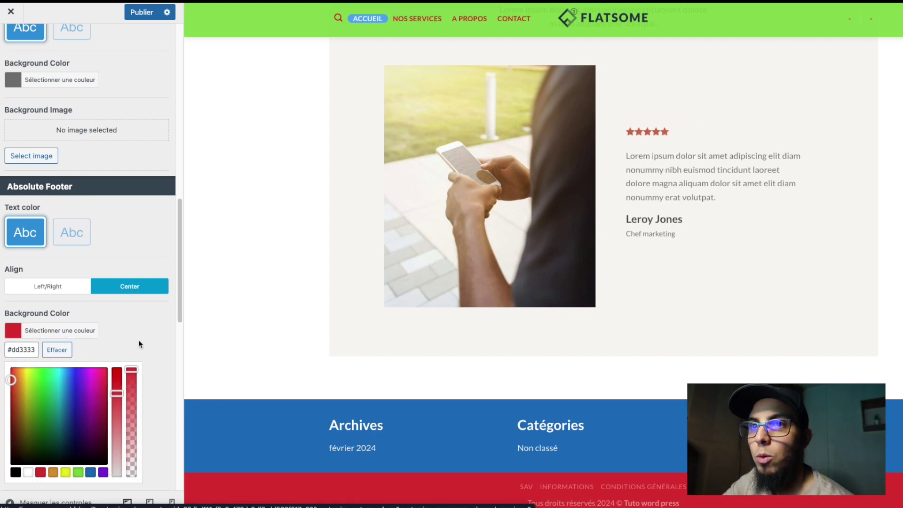
Step: Try the Left position and the square shape for the Back To Top button, returning to Right and the round shape
{"action": "scroll", "coordinate": [136, 345], "scroll_direction": "up", "scroll_amount": 3}
{"action": "scroll", "coordinate": [135, 345], "scroll_direction": "up", "scroll_amount": 1}
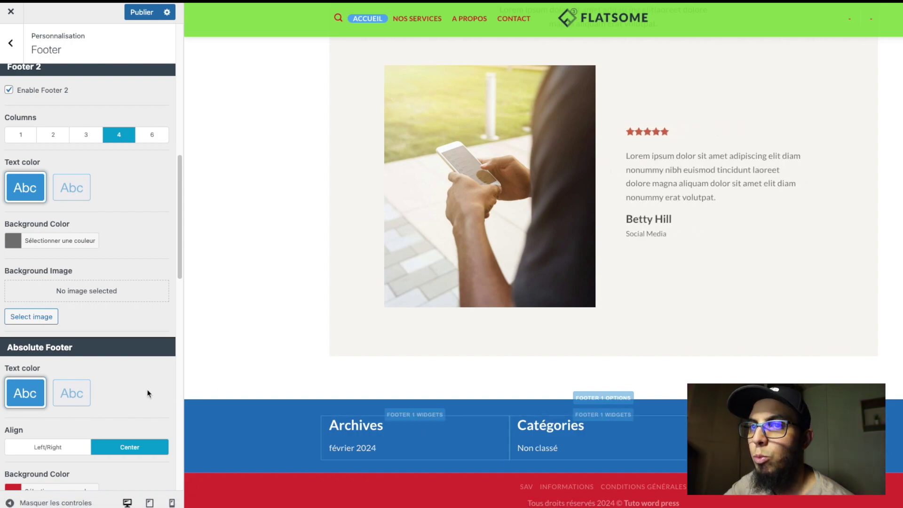
{"action": "scroll", "coordinate": [42, 397], "scroll_direction": "down", "scroll_amount": 12}
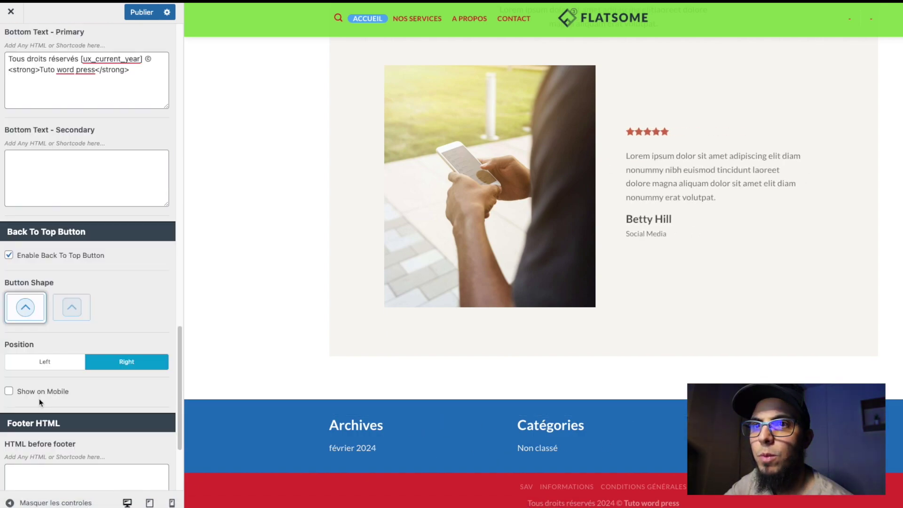
{"action": "left_click", "coordinate": [44, 364]}
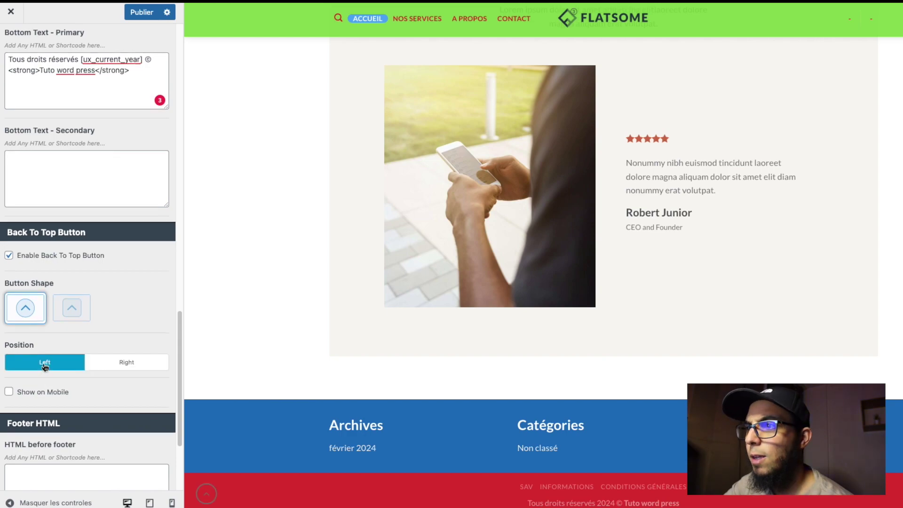
{"action": "left_click", "coordinate": [106, 366]}
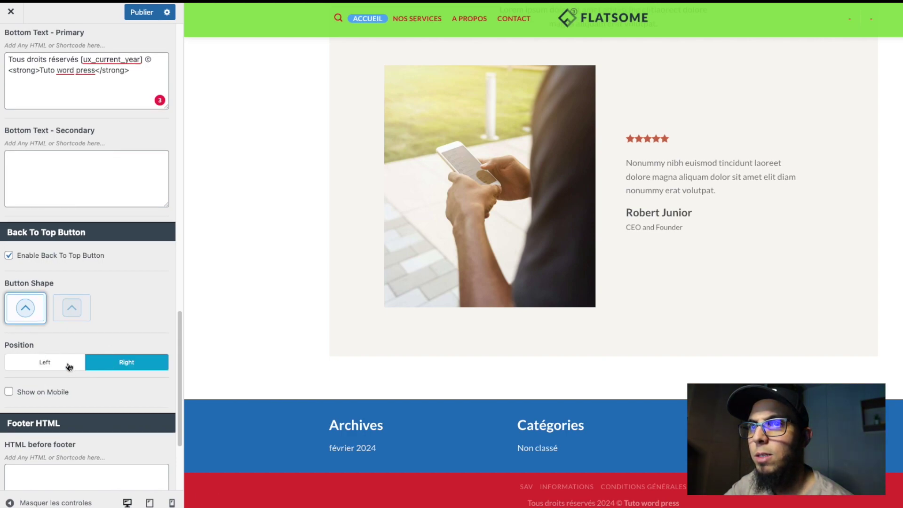
{"action": "left_click", "coordinate": [71, 315]}
{"action": "left_click", "coordinate": [29, 313]}
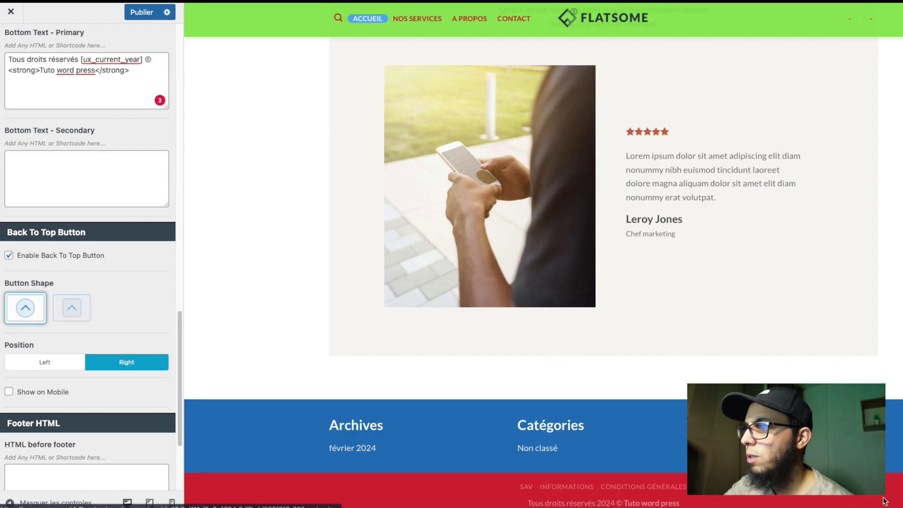
{"action": "left_click", "coordinate": [46, 362]}
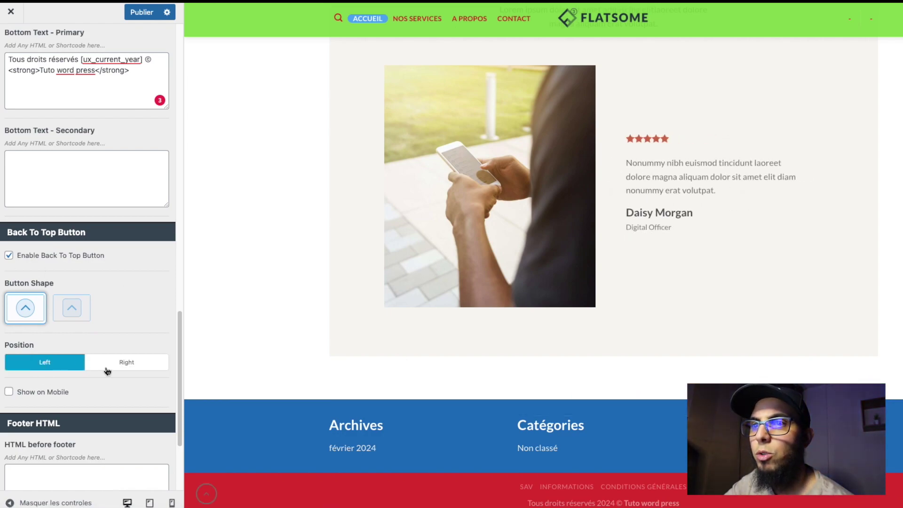
{"action": "left_click", "coordinate": [127, 362]}
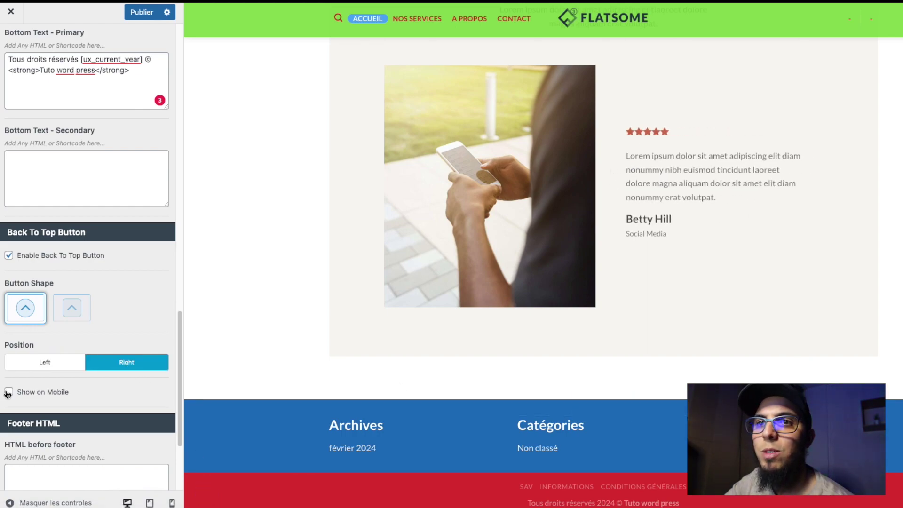
Step: Enable Show on Mobile for the Back To Top button and publish the customization
{"action": "scroll", "coordinate": [63, 374], "scroll_direction": "down", "scroll_amount": 3}
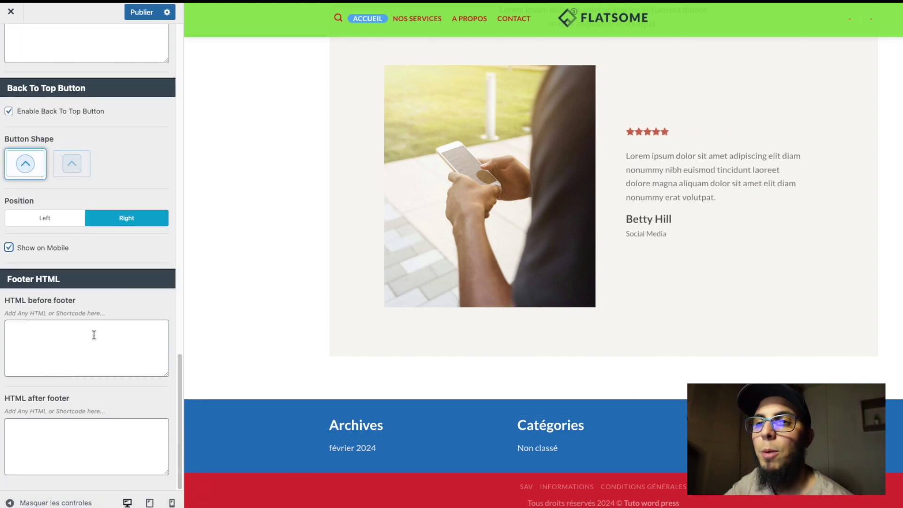
{"action": "left_click", "coordinate": [142, 13]}
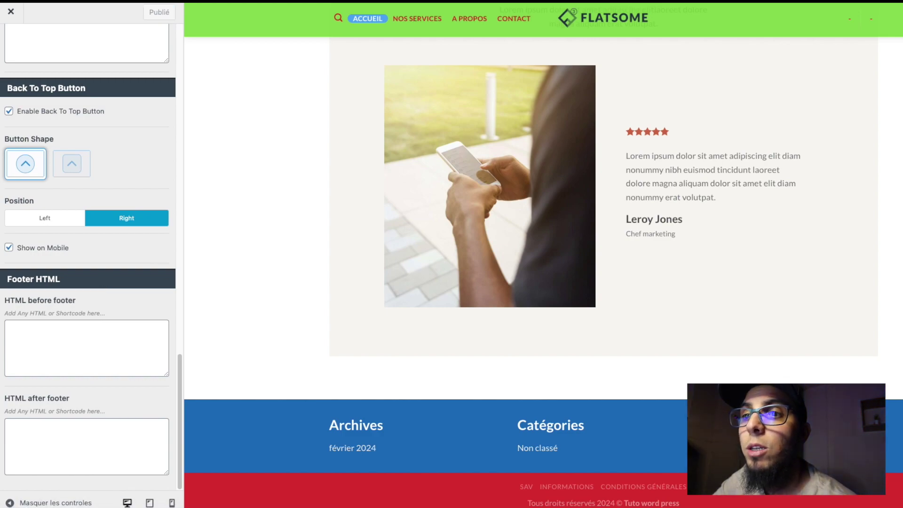
Step: Preview the page and its footer in mobile and tablet sizes and return to the desktop preview
{"action": "left_click", "coordinate": [172, 503]}
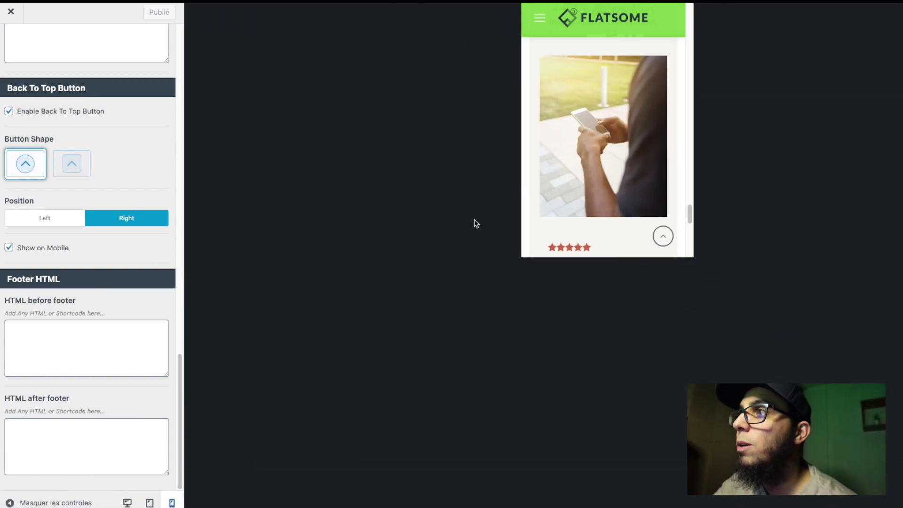
{"action": "scroll", "coordinate": [585, 178], "scroll_direction": "down", "scroll_amount": 10}
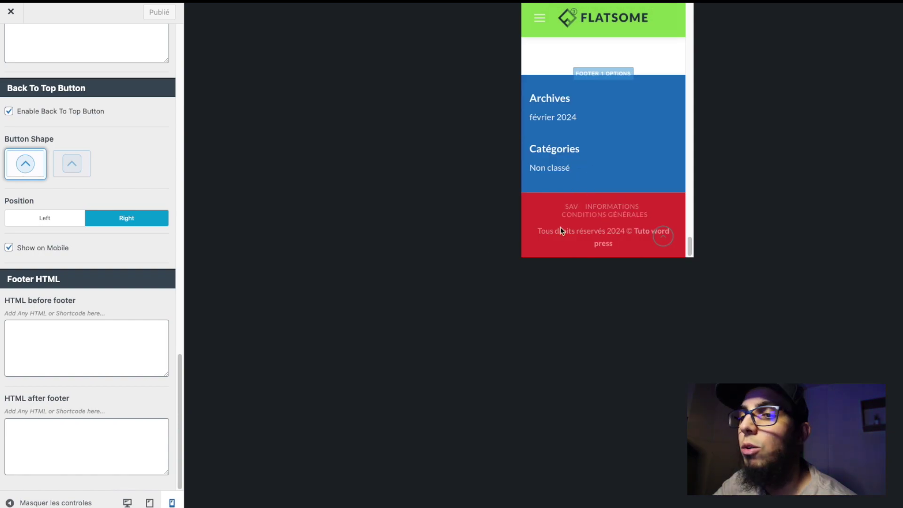
{"action": "left_click", "coordinate": [150, 503]}
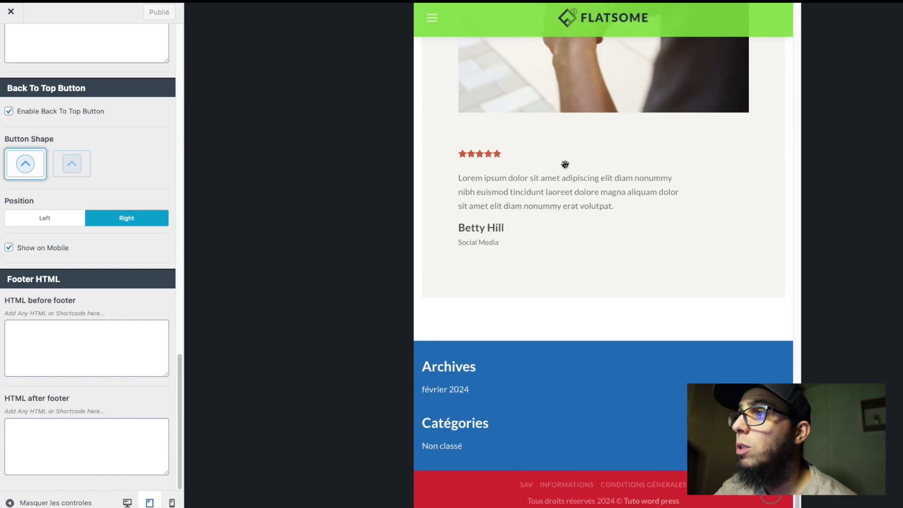
{"action": "left_click", "coordinate": [127, 502]}
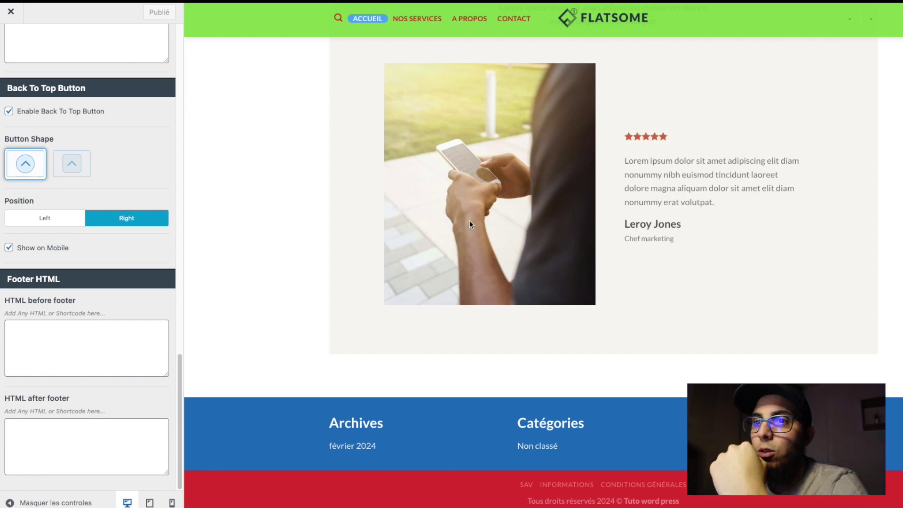
{"action": "scroll", "coordinate": [94, 187], "scroll_direction": "up", "scroll_amount": 1}
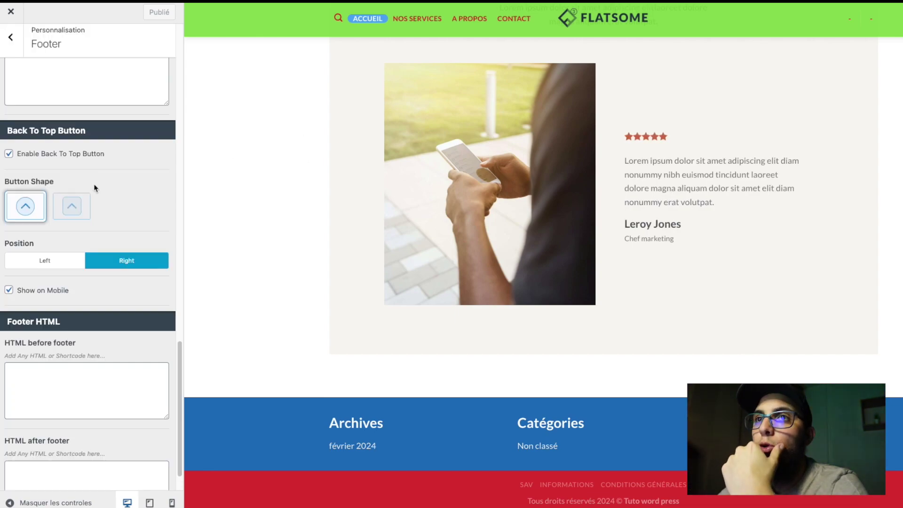
{"action": "scroll", "coordinate": [94, 188], "scroll_direction": "up", "scroll_amount": 10}
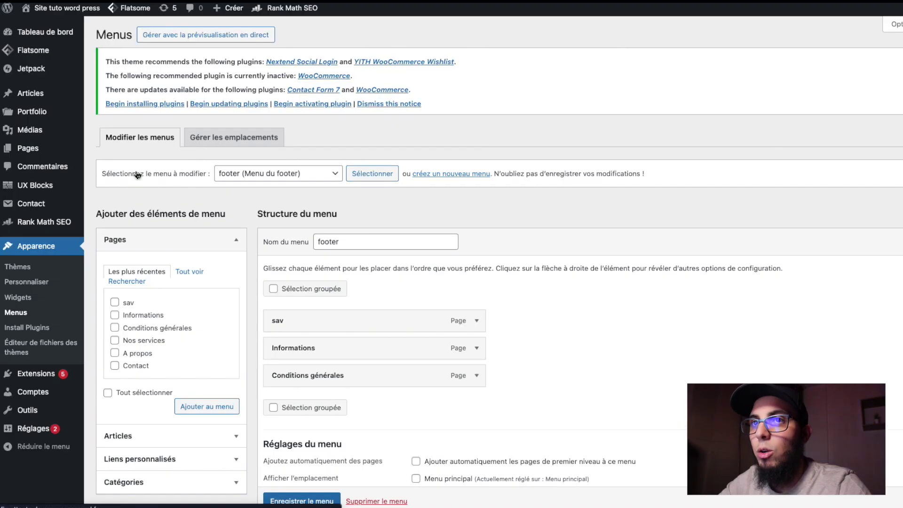
Step: Switch to the WordPress dashboard's list of all pages and open the Contact page in UX Builder
{"action": "mouse_move", "coordinate": [45, 151]}
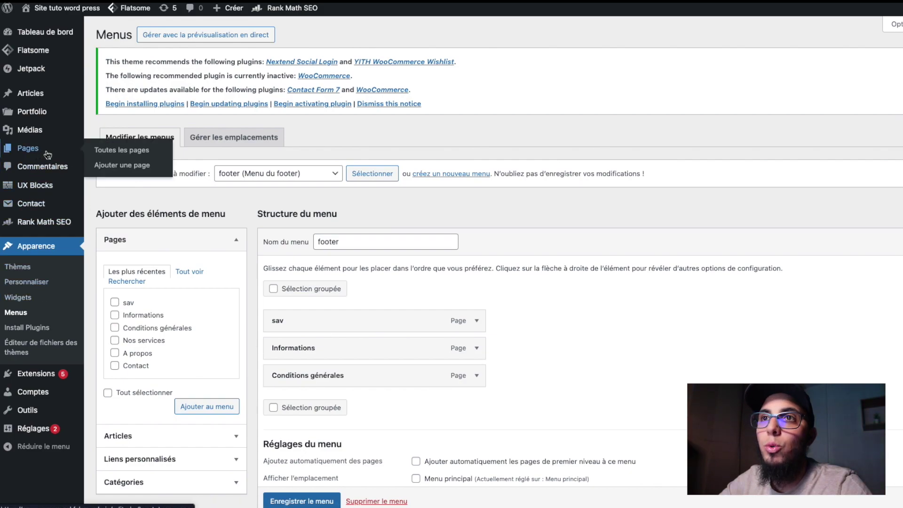
{"action": "left_click", "coordinate": [110, 151]}
{"action": "scroll", "coordinate": [258, 293], "scroll_direction": "down", "scroll_amount": 1}
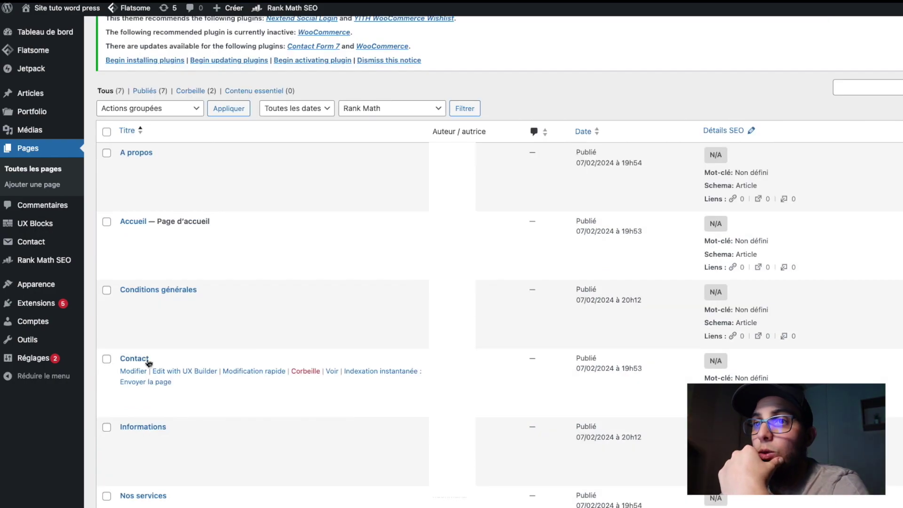
{"action": "left_click", "coordinate": [196, 372]}
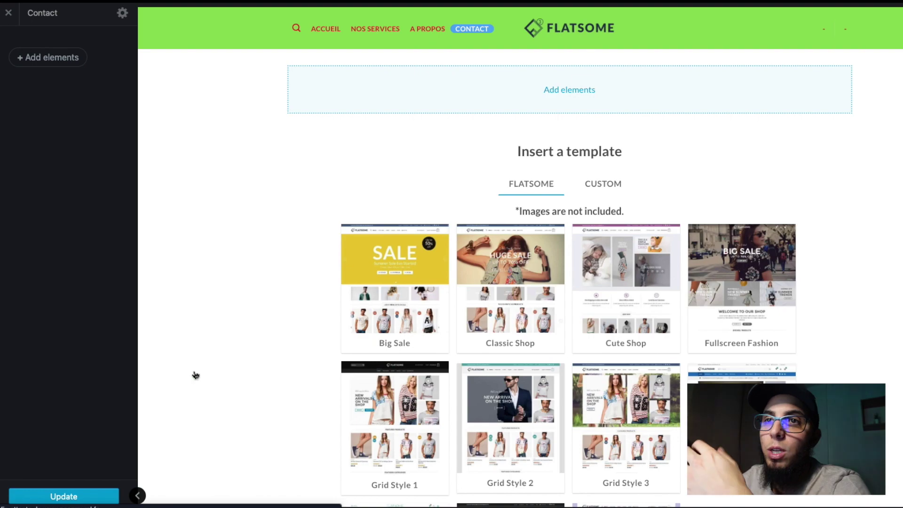
Step: Start adding elements to the empty Contact page and browse the Contact layouts in Flatsome Studio
{"action": "left_click", "coordinate": [569, 89]}
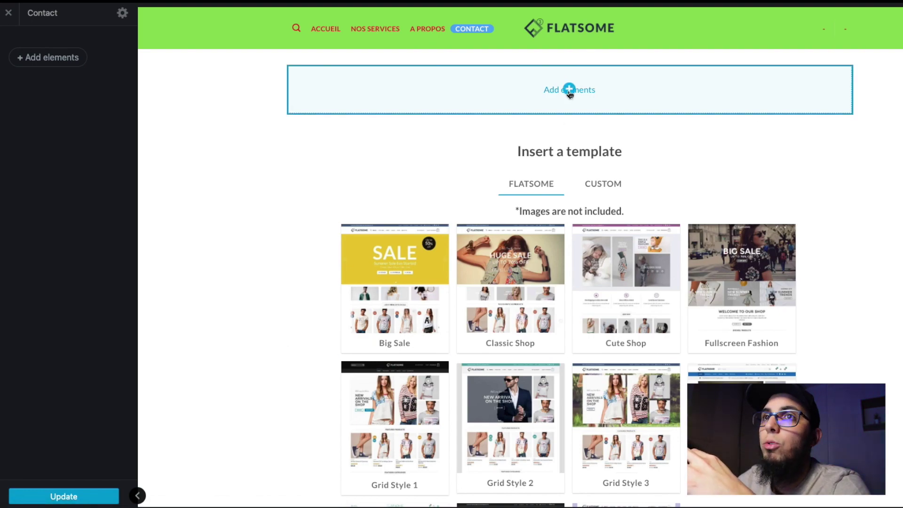
{"action": "left_click", "coordinate": [80, 66]}
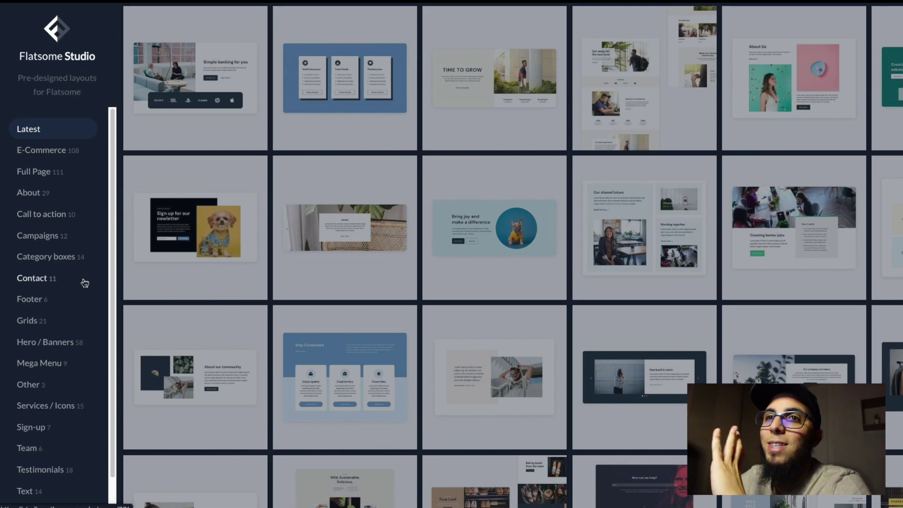
{"action": "left_click", "coordinate": [42, 284]}
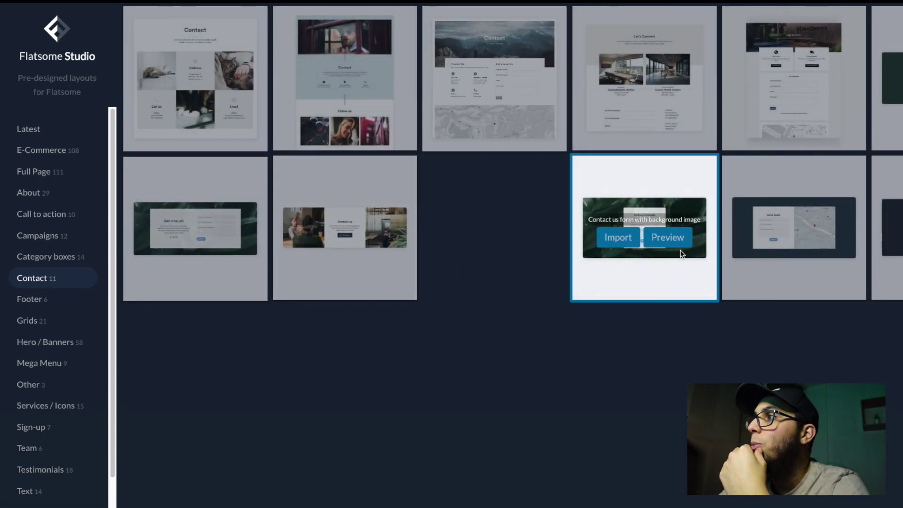
{"action": "mouse_move", "coordinate": [732, 87]}
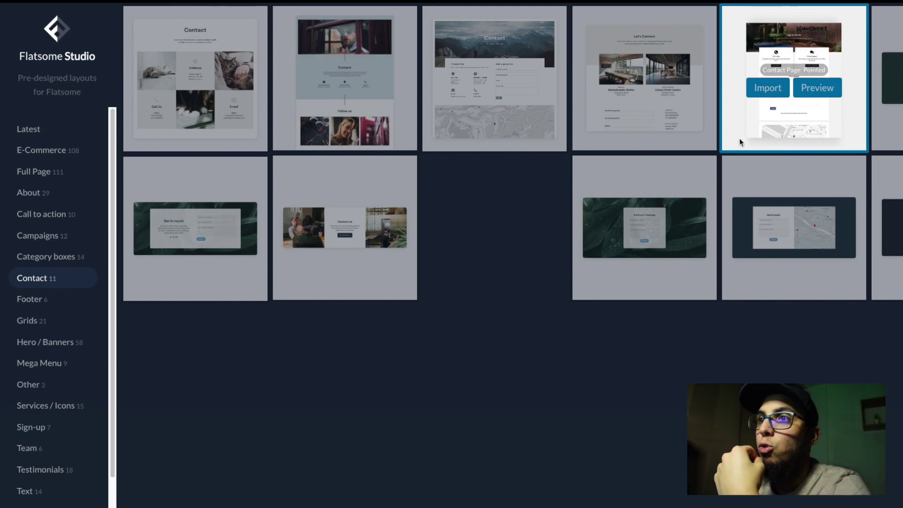
Step: Preview the "Contact row with image background" layout and import it with its image into the Contact page
{"action": "mouse_move", "coordinate": [222, 274]}
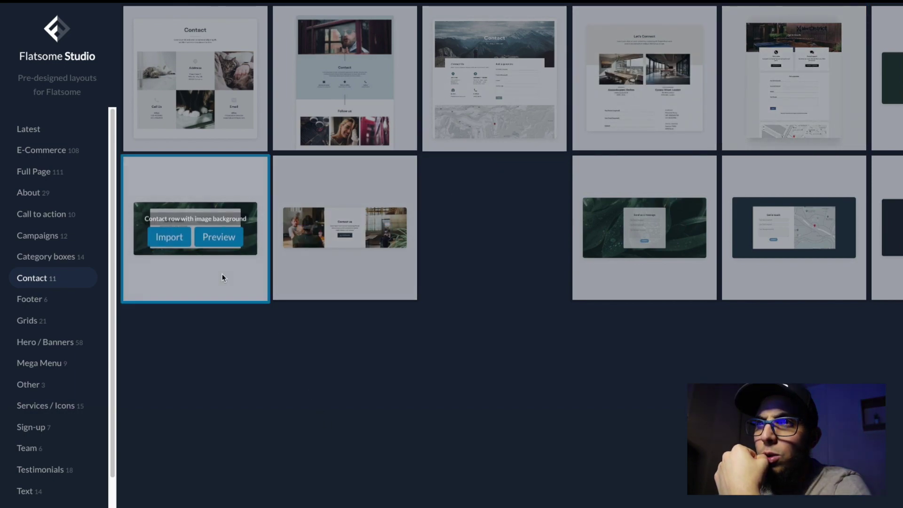
{"action": "left_click", "coordinate": [218, 240]}
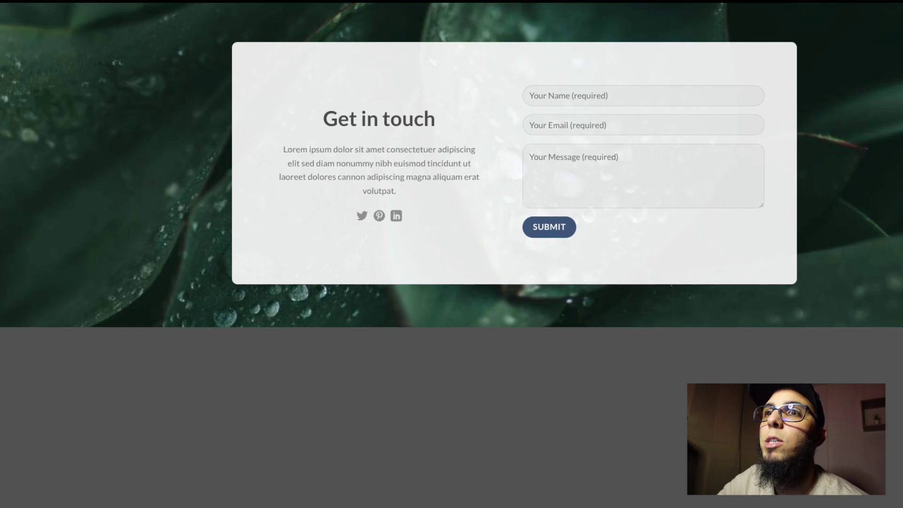
{"action": "key", "text": "Escape"}
{"action": "left_click", "coordinate": [175, 244]}
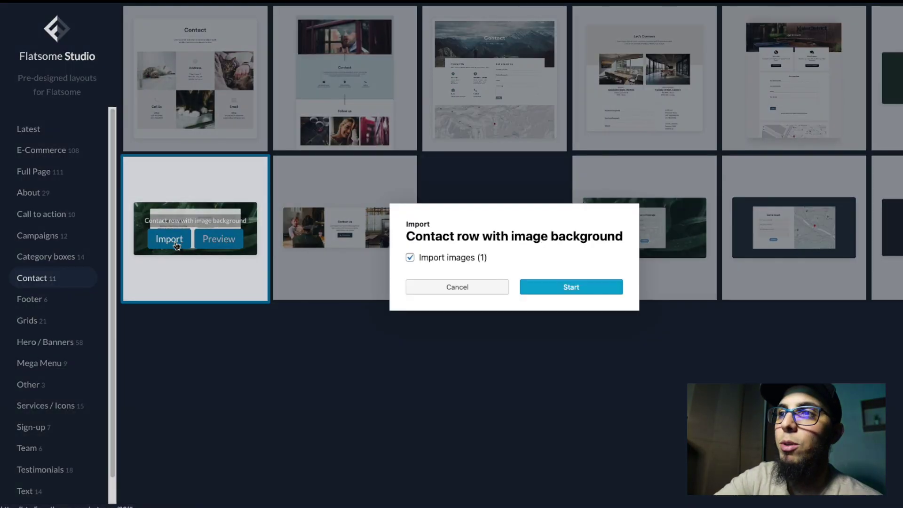
{"action": "left_click", "coordinate": [564, 286]}
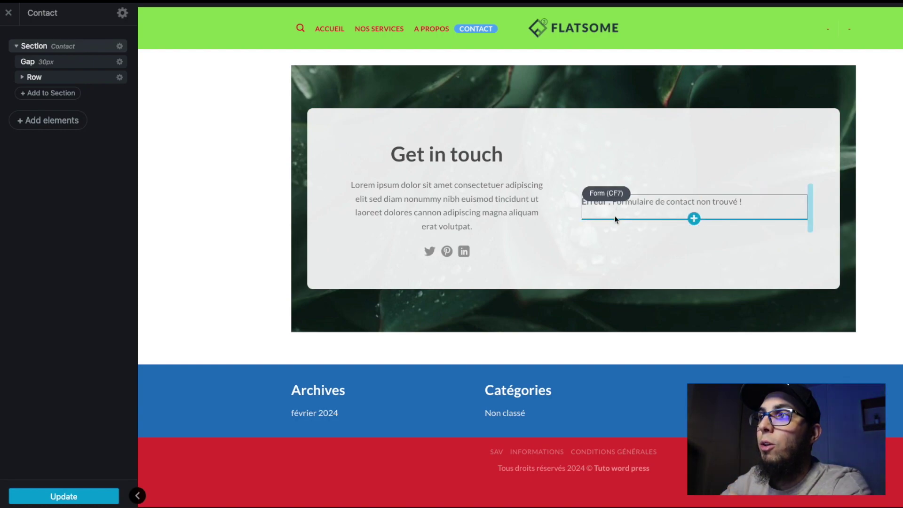
Step: Set the imported section's Form (CF7) element to "Formulaire de contact 1", apply it and update the page
{"action": "left_click", "coordinate": [635, 209]}
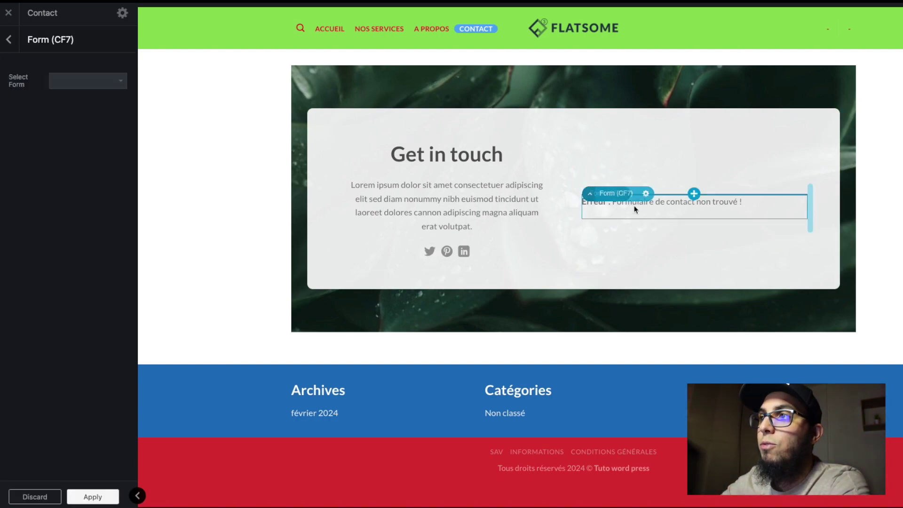
{"action": "left_click", "coordinate": [119, 82]}
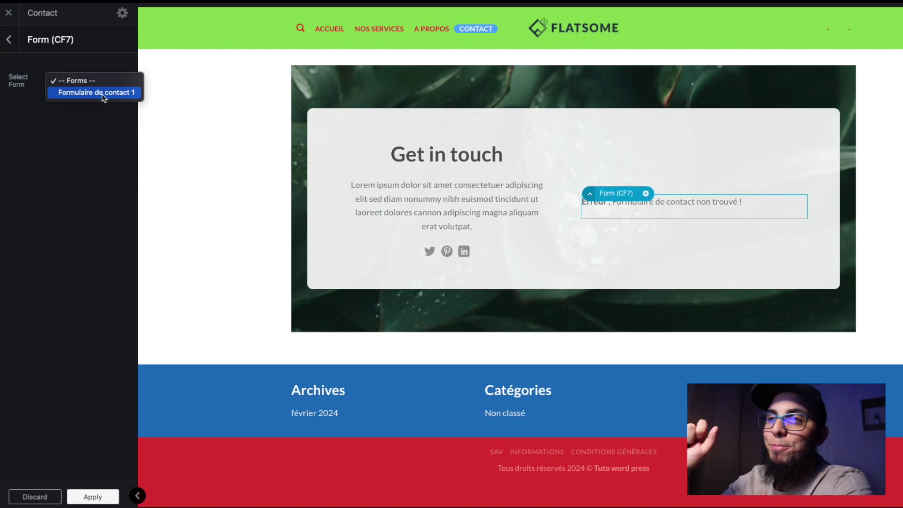
{"action": "left_click", "coordinate": [103, 94]}
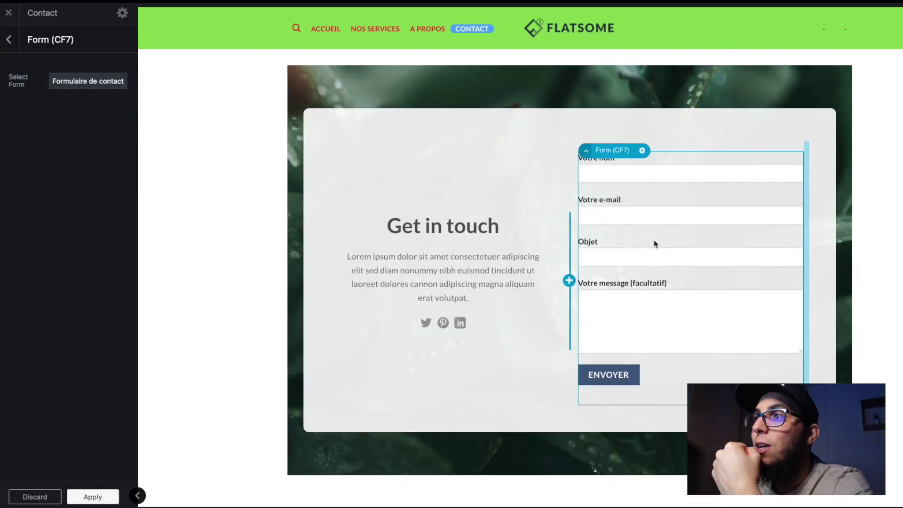
{"action": "left_click", "coordinate": [99, 497]}
{"action": "left_click", "coordinate": [99, 496]}
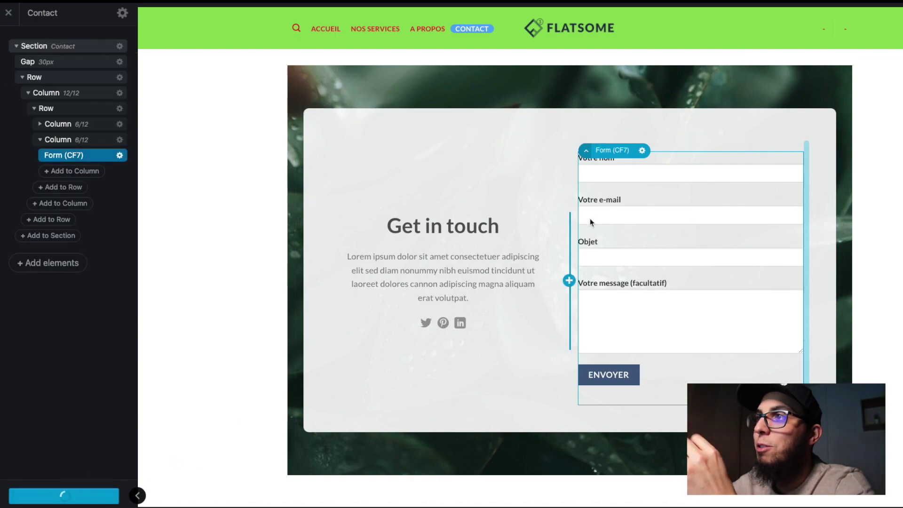
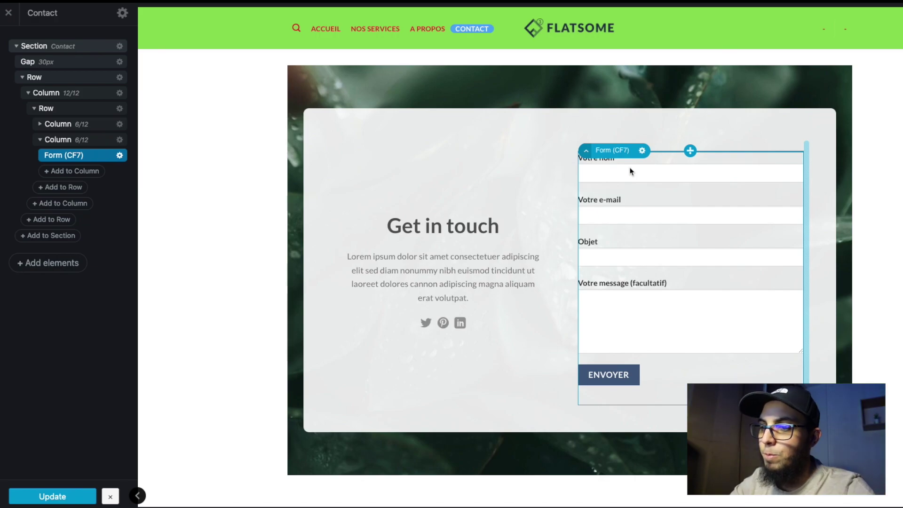
{"action": "key", "text": "XF86AudioRaiseVolume"}
{"action": "key", "text": "super+shift+4"}
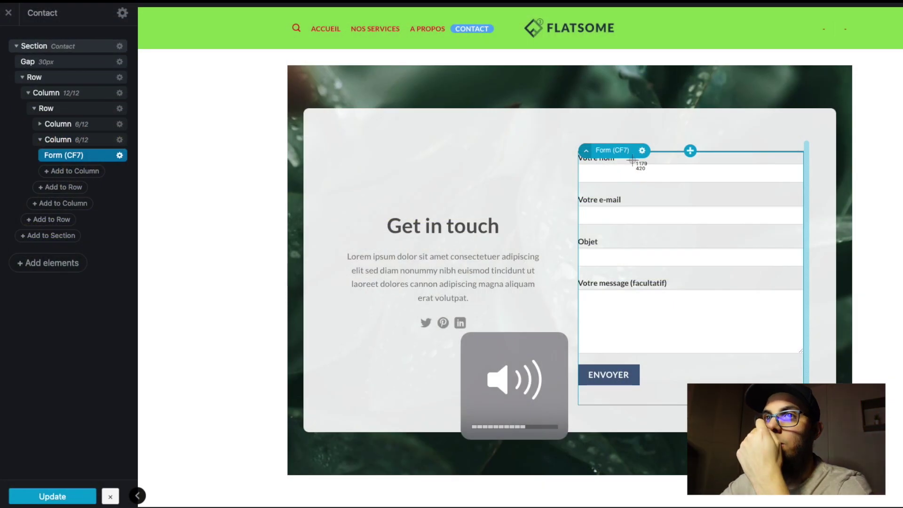
{"action": "key", "text": "Escape"}
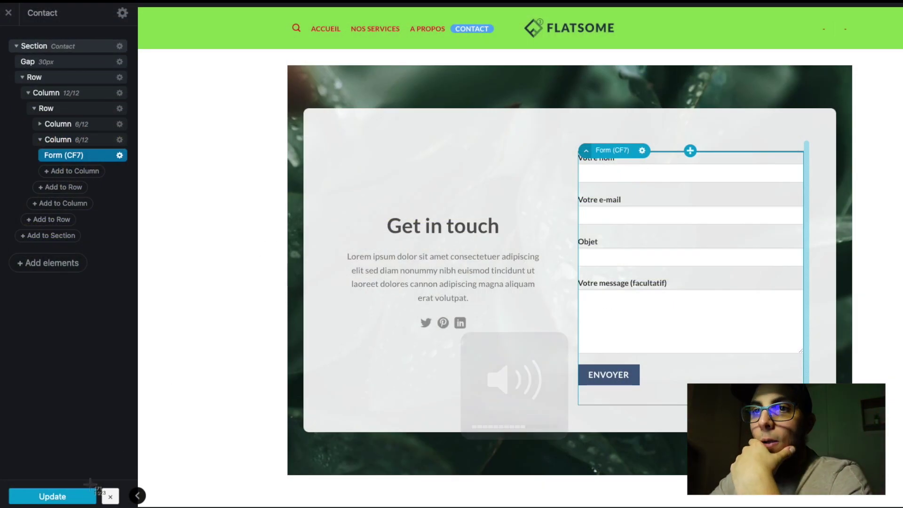
Step: Update the Contact page again to save the section with its contact form
{"action": "left_click", "coordinate": [59, 498]}
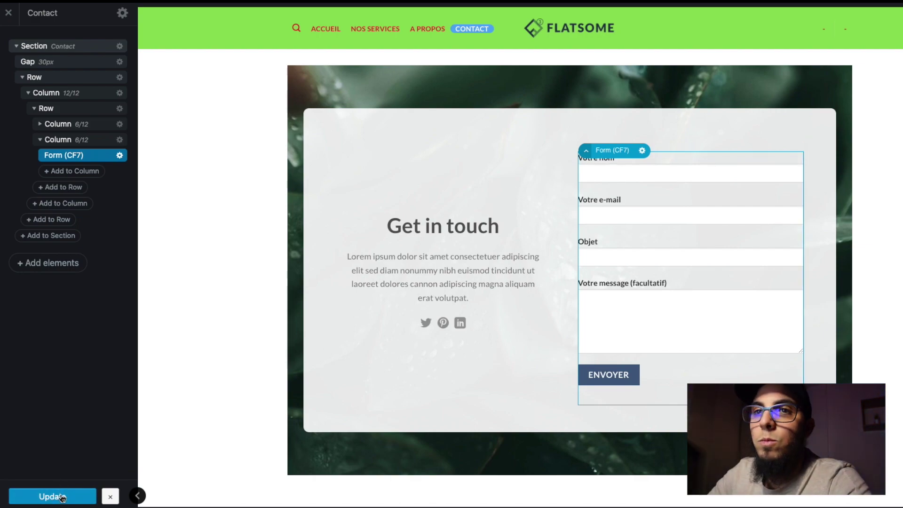
{"action": "left_click", "coordinate": [61, 498]}
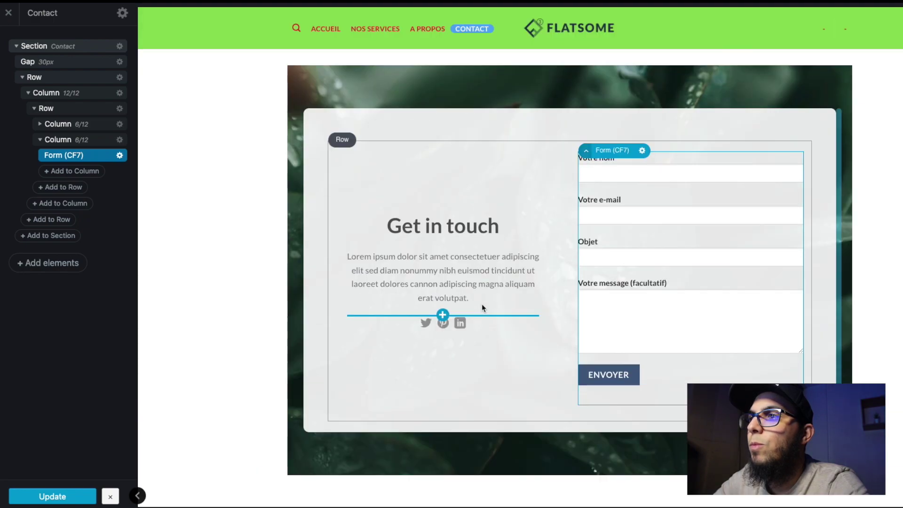
{"action": "scroll", "coordinate": [481, 304], "scroll_direction": "down", "scroll_amount": 3}
{"action": "scroll", "coordinate": [384, 296], "scroll_direction": "up", "scroll_amount": 3}
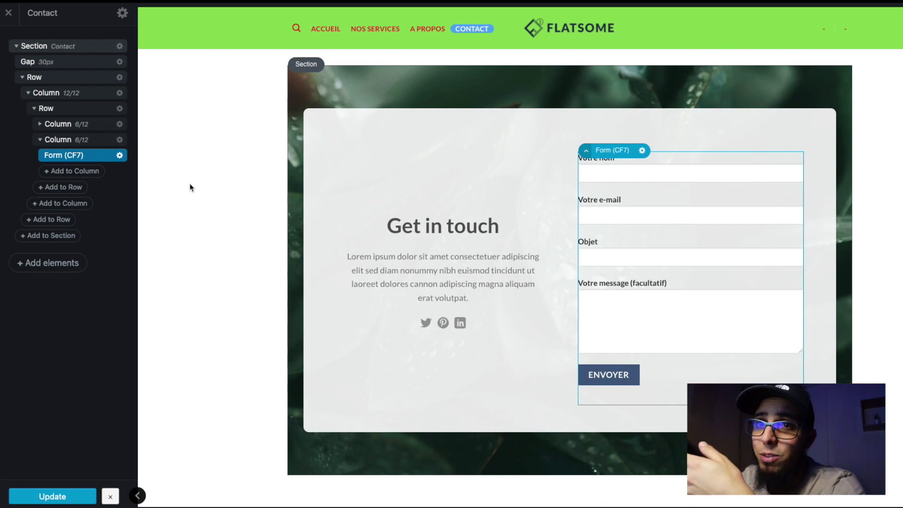
{"action": "scroll", "coordinate": [202, 186], "scroll_direction": "down", "scroll_amount": 3}
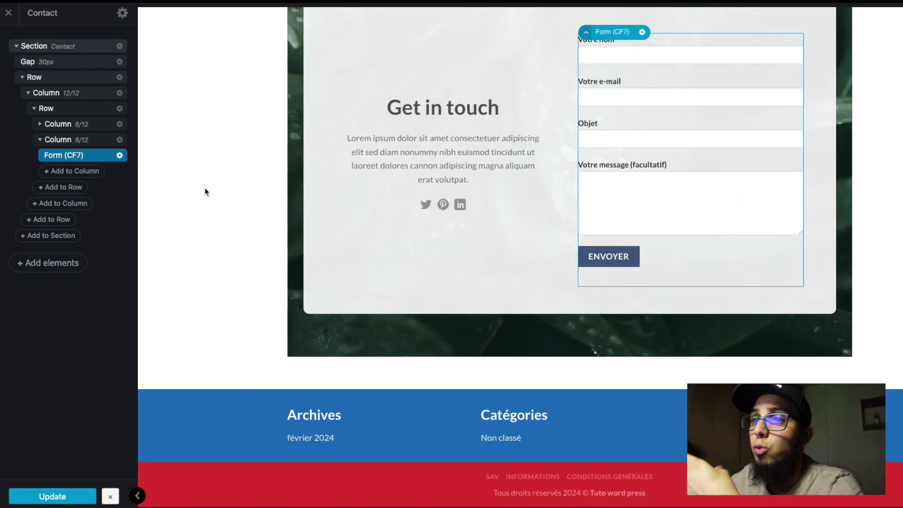
{"action": "scroll", "coordinate": [329, 226], "scroll_direction": "up", "scroll_amount": 3}
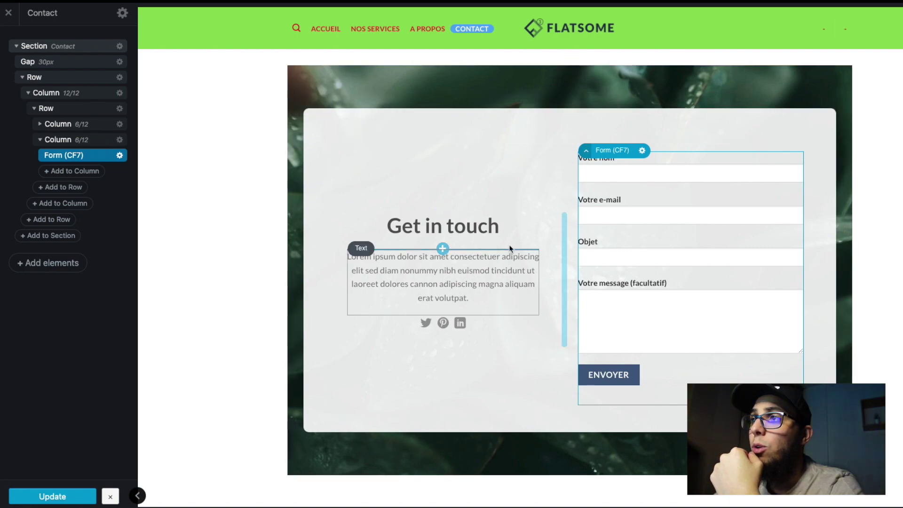
{"action": "scroll", "coordinate": [361, 432], "scroll_direction": "down", "scroll_amount": 3}
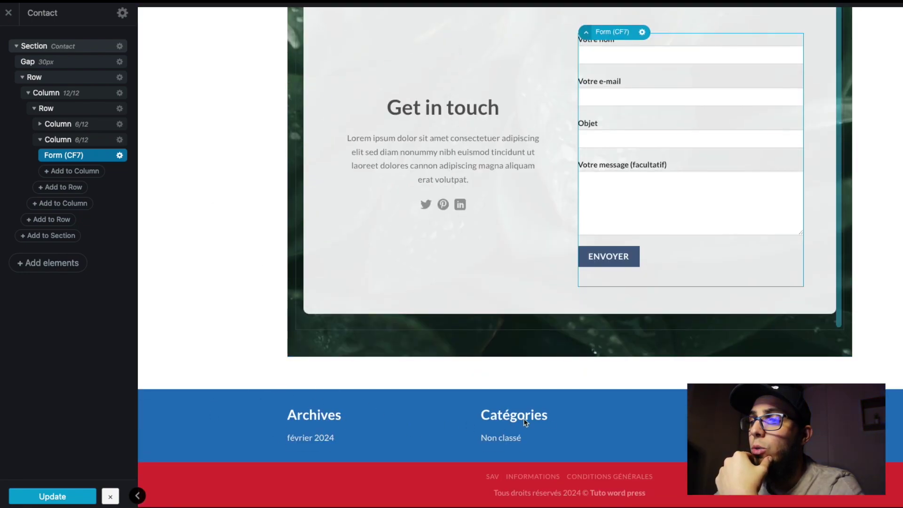
Step: Leave the Contact page, open the Accueil page in UX Builder and look over its sections
{"action": "left_click", "coordinate": [7, 16]}
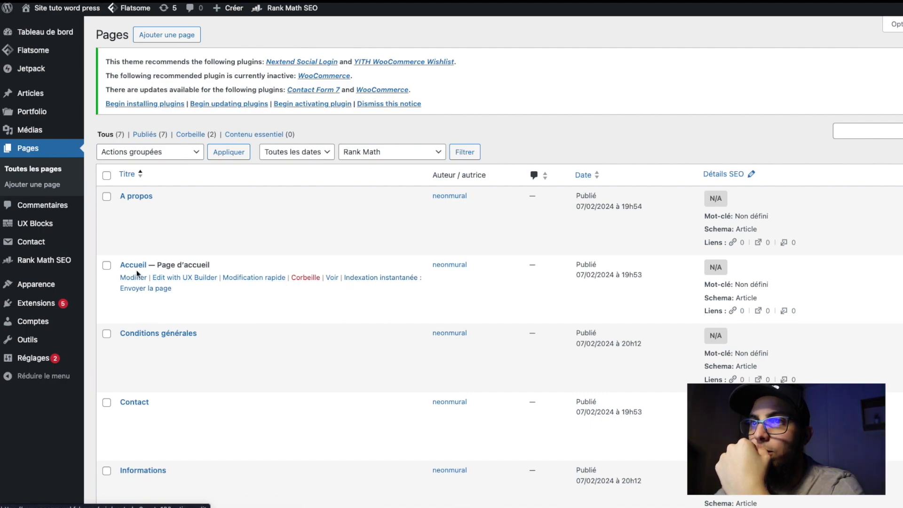
{"action": "left_click", "coordinate": [179, 279]}
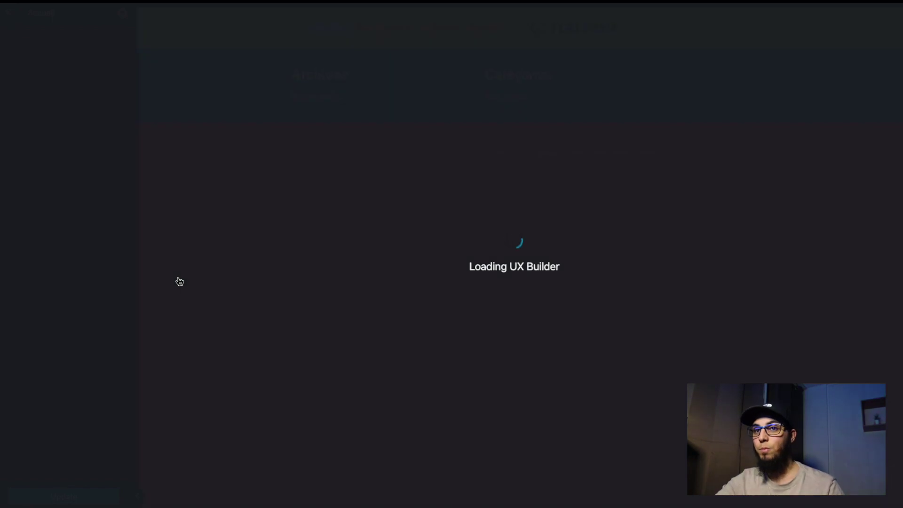
{"action": "scroll", "coordinate": [315, 192], "scroll_direction": "down", "scroll_amount": 5}
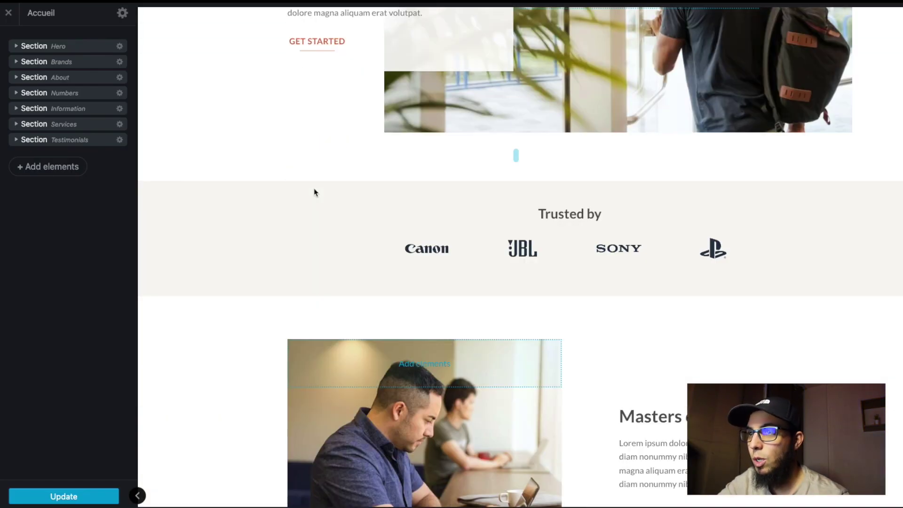
{"action": "scroll", "coordinate": [314, 192], "scroll_direction": "down", "scroll_amount": 8}
{"action": "scroll", "coordinate": [309, 196], "scroll_direction": "up", "scroll_amount": 14}
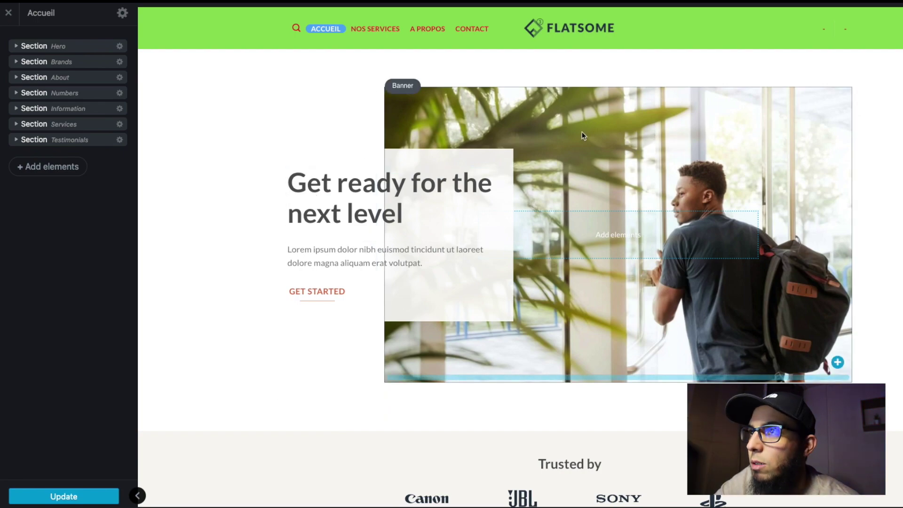
Step: Try to replace the hero banner's background image with an uploaded file
{"action": "left_click", "coordinate": [642, 134]}
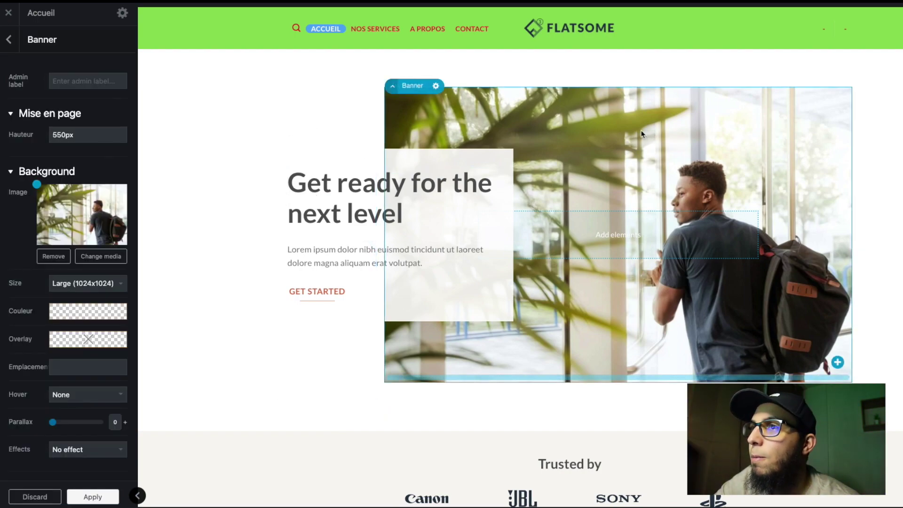
{"action": "left_click", "coordinate": [97, 260]}
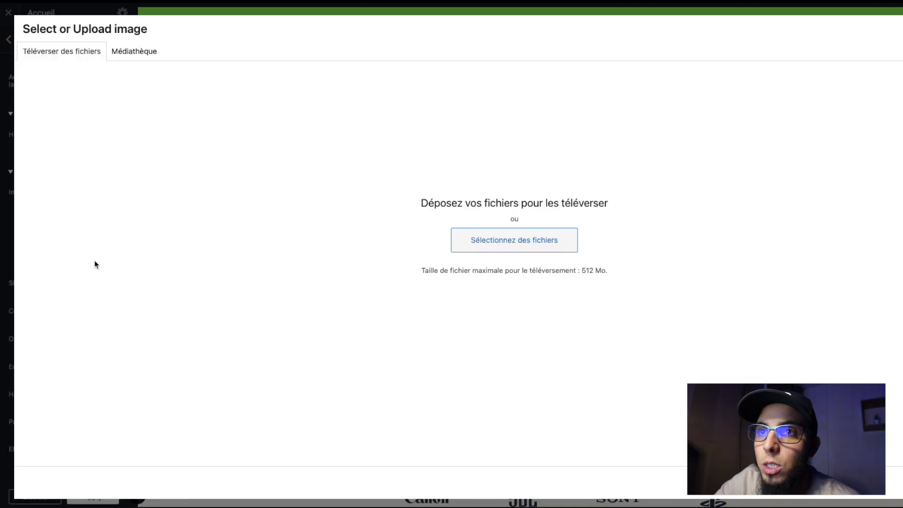
{"action": "left_click", "coordinate": [496, 247]}
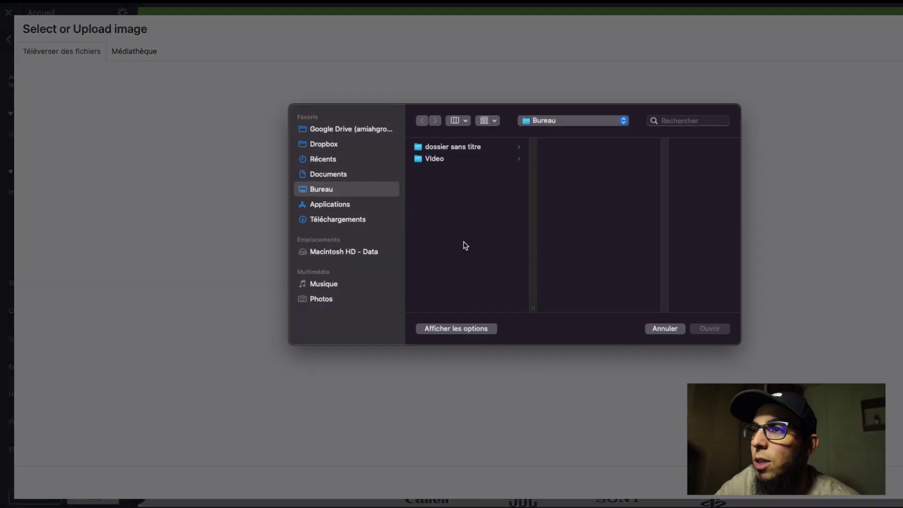
{"action": "left_click", "coordinate": [672, 329]}
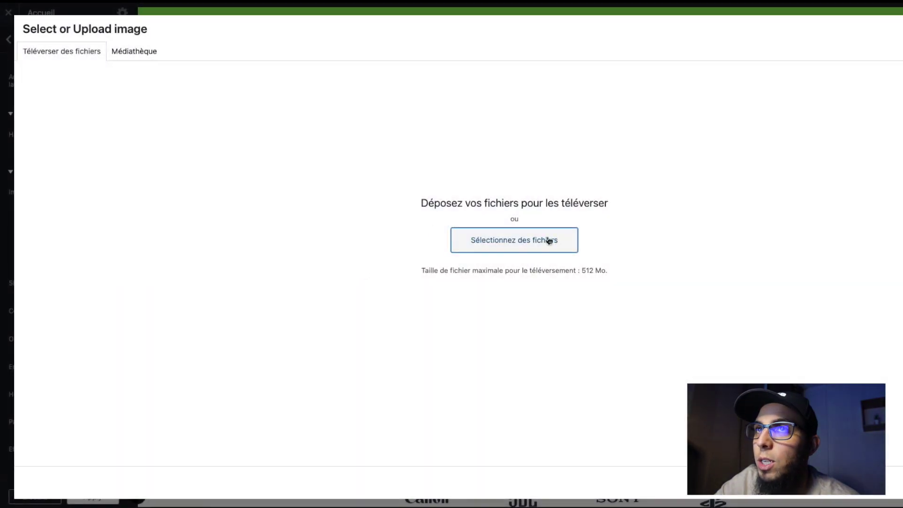
{"action": "key", "text": "Escape"}
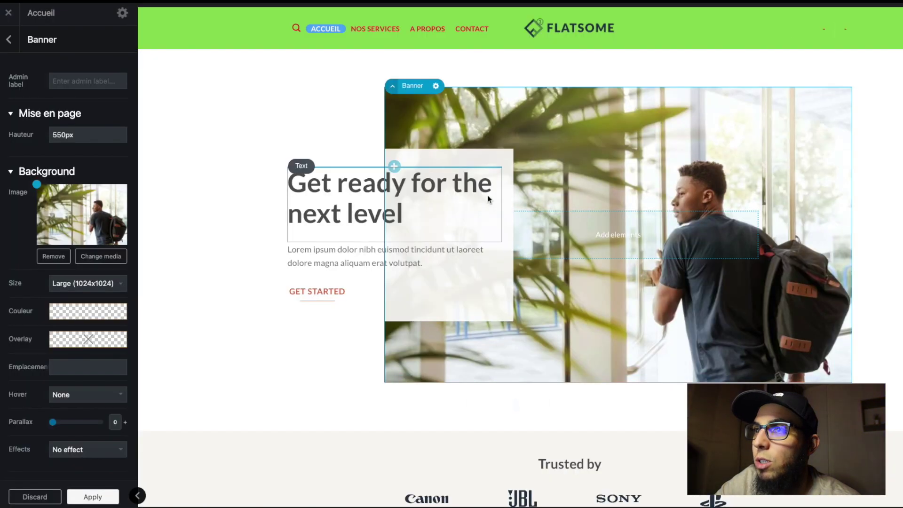
{"action": "left_click", "coordinate": [346, 194]}
{"action": "left_click", "coordinate": [346, 194]}
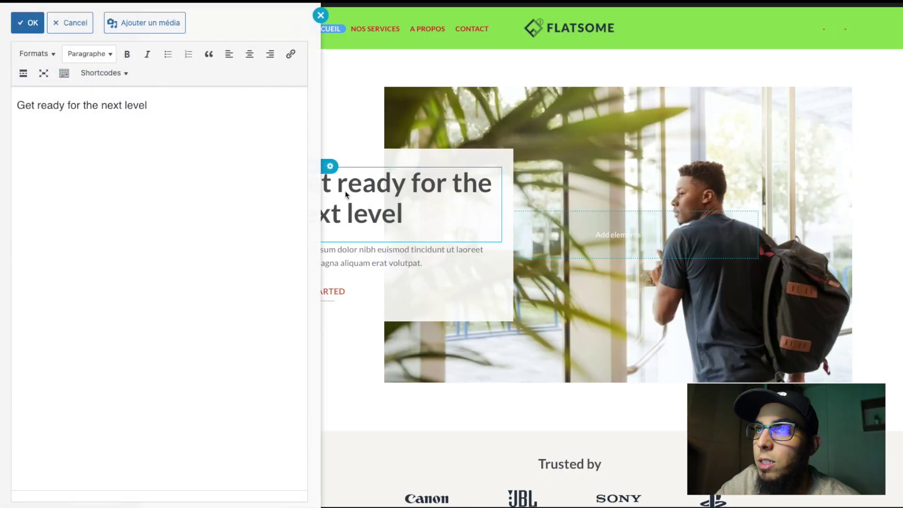
{"action": "left_click", "coordinate": [320, 17]}
{"action": "left_click", "coordinate": [331, 166]}
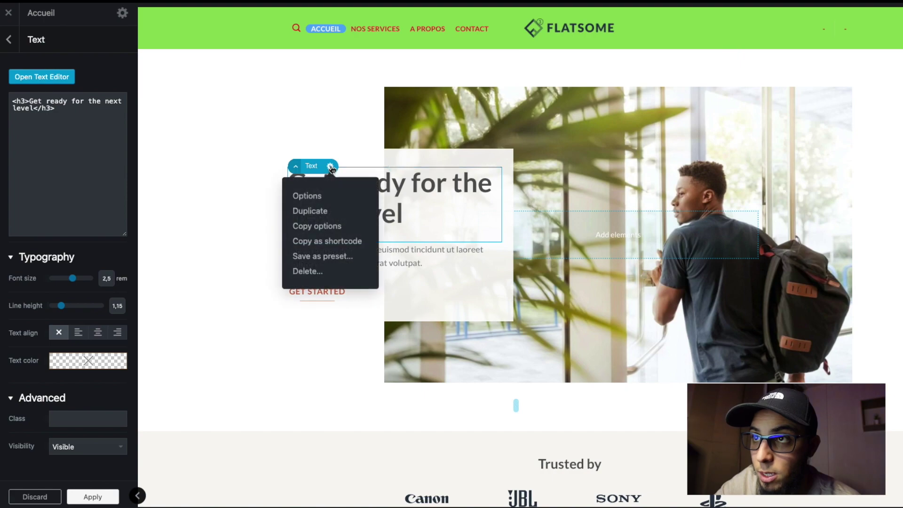
{"action": "left_click", "coordinate": [318, 196]}
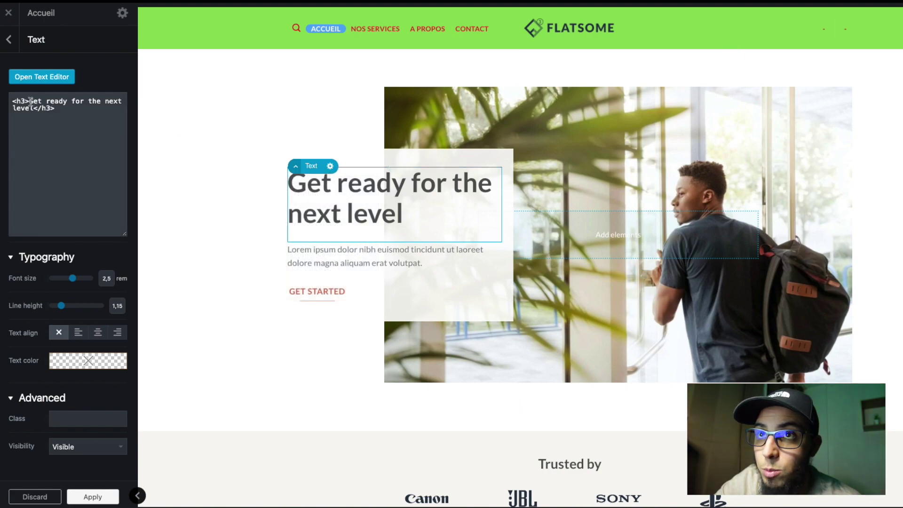
{"action": "key", "text": "ctrl+a"}
{"action": "left_click", "coordinate": [323, 193]}
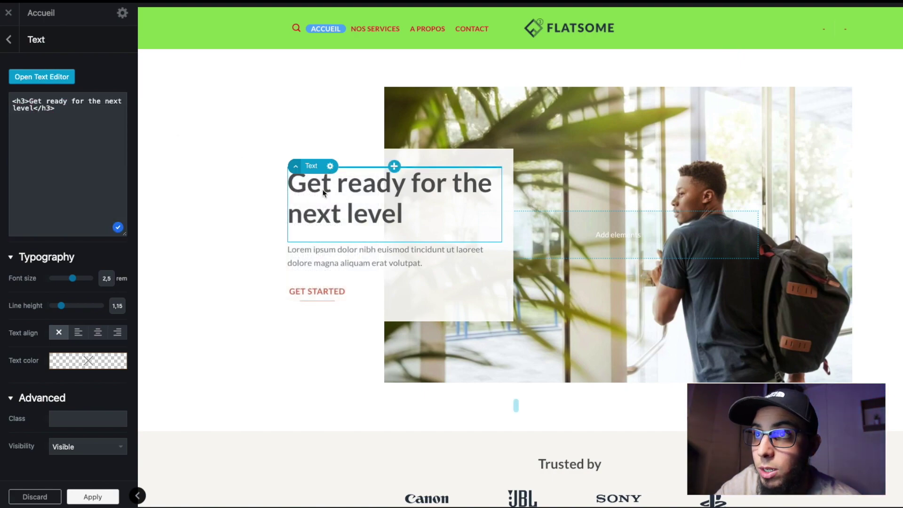
Step: Replace the hero heading's text with "Site web pour les tutoriels avec Word press" and confirm the edit
{"action": "double_click", "coordinate": [317, 189]}
{"action": "left_click", "coordinate": [89, 103]}
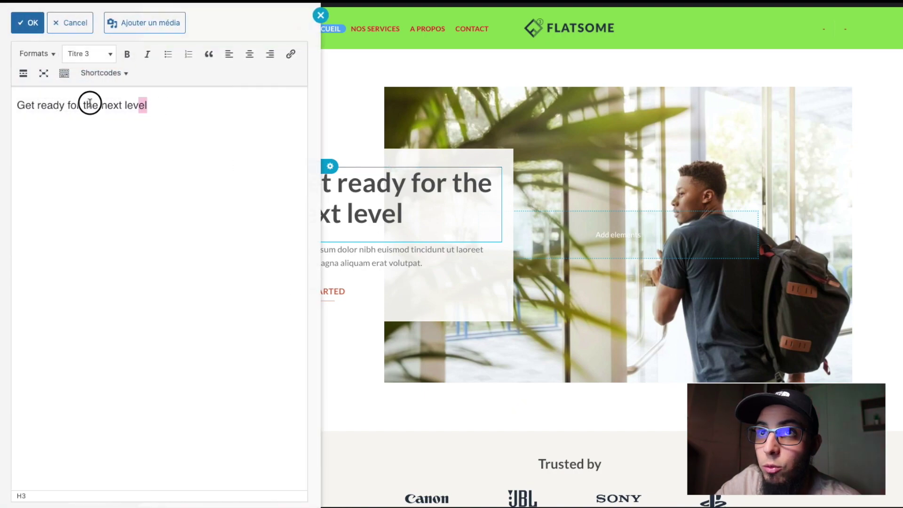
{"action": "left_click_drag", "start_coordinate": [90, 103], "coordinate": [20, 96]}
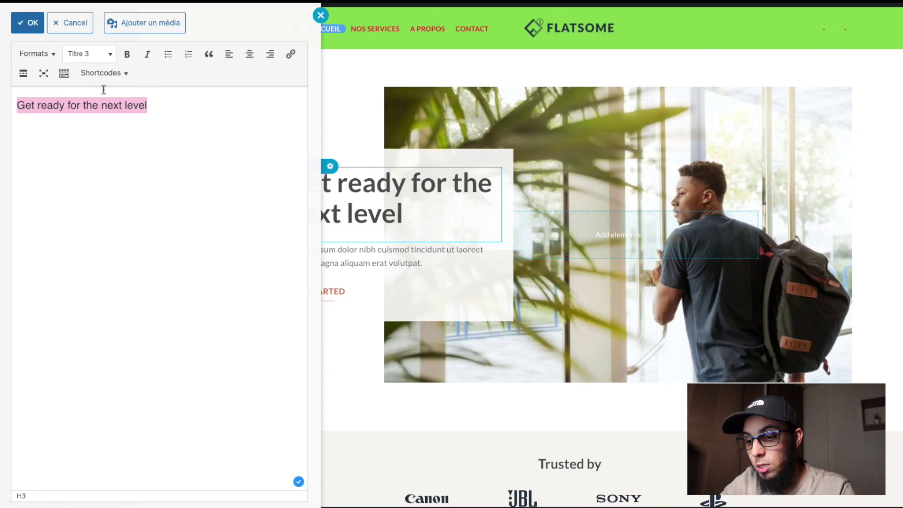
{"action": "type", "text": "sIT"}
{"action": "key", "text": "BackSpace"}
{"action": "key", "text": "BackSpace"}
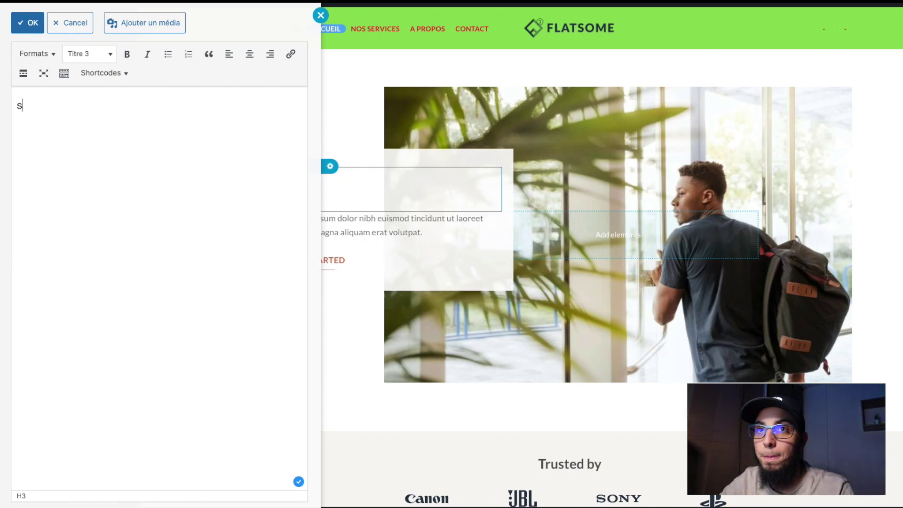
{"action": "type", "text": "Site"}
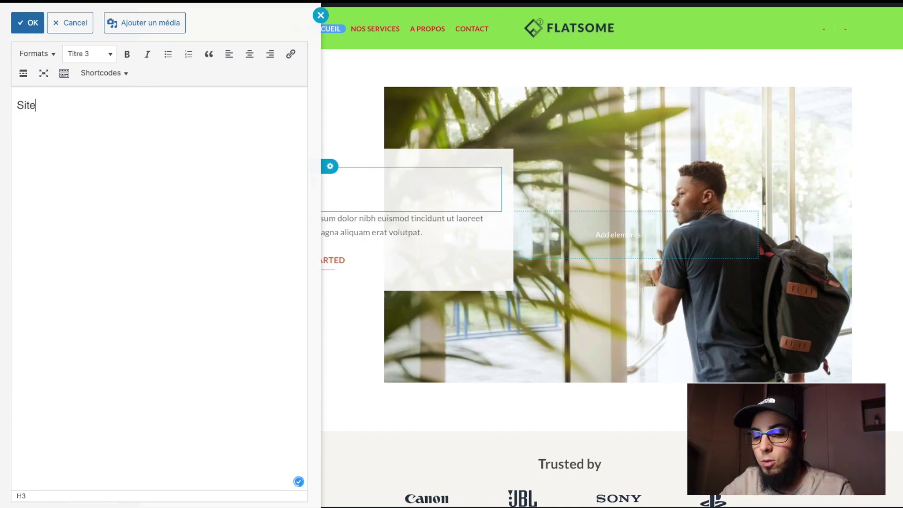
{"action": "type", "text": " web pour les tuto"}
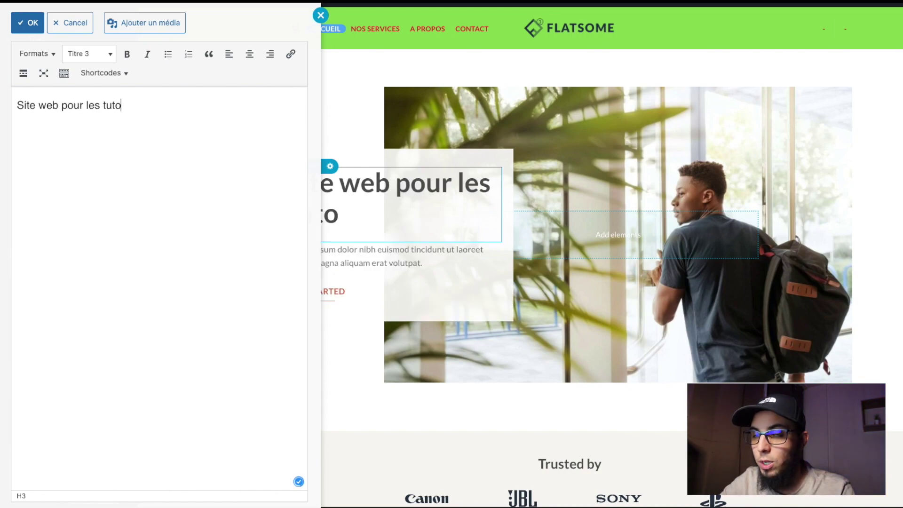
{"action": "type", "text": "riels avec "}
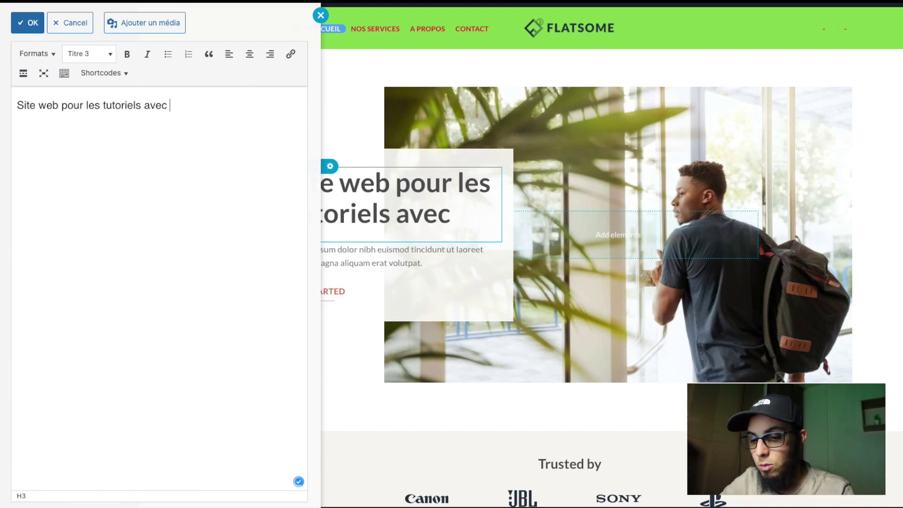
{"action": "type", "text": "Word press"}
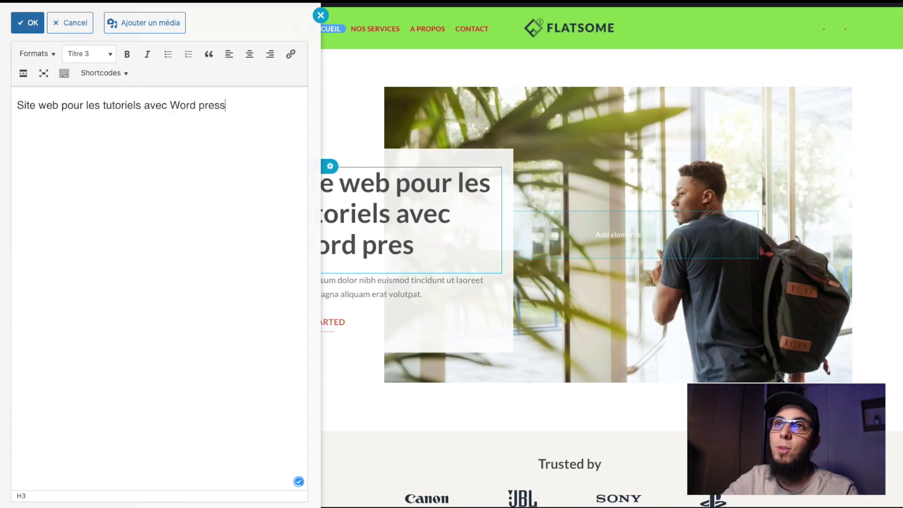
{"action": "left_click", "coordinate": [27, 23]}
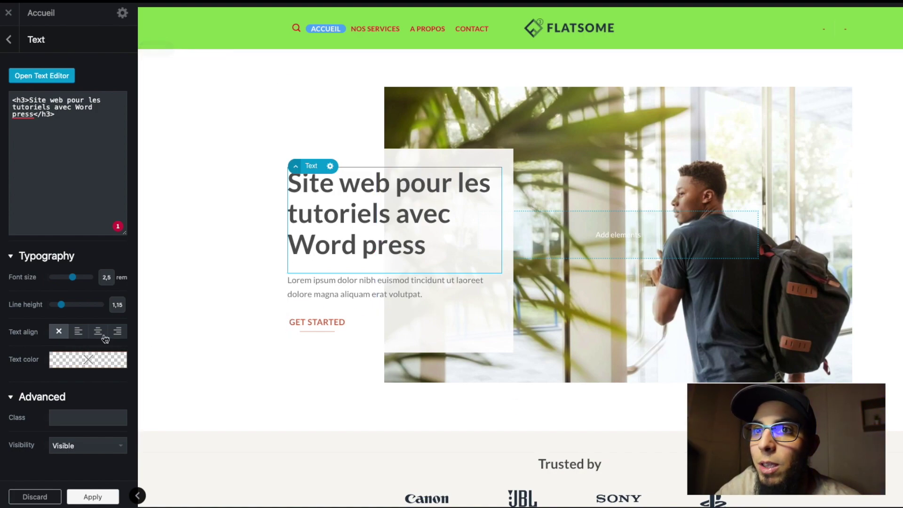
Step: Try out the preset text colors on the hero heading, from black and white through to green
{"action": "scroll", "coordinate": [173, 327], "scroll_direction": "down", "scroll_amount": 3}
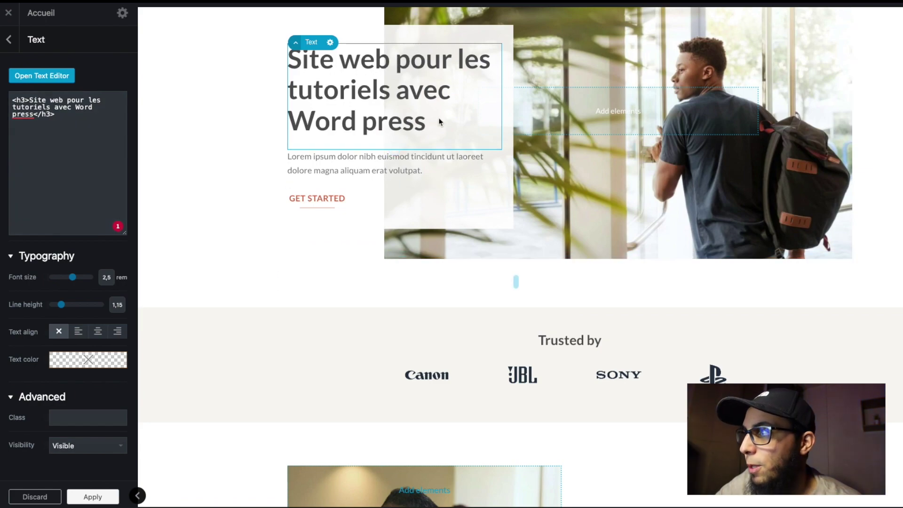
{"action": "scroll", "coordinate": [627, 246], "scroll_direction": "up", "scroll_amount": 3}
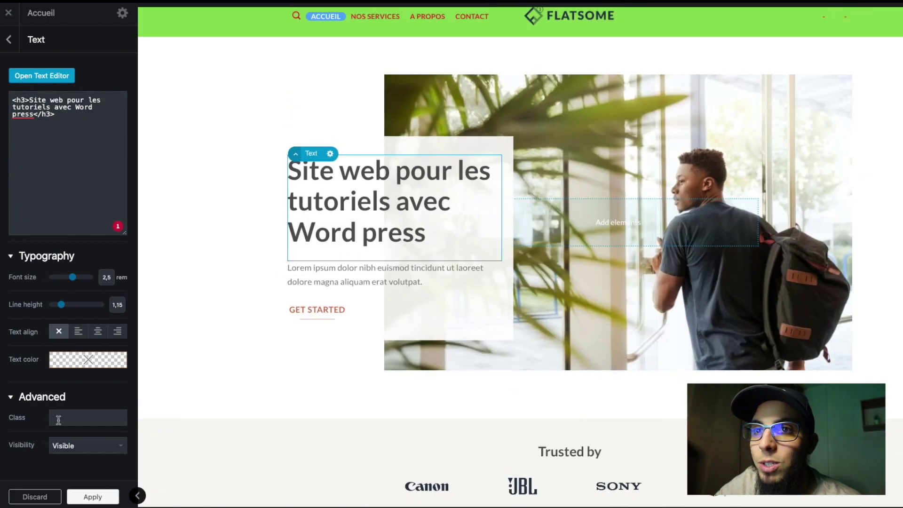
{"action": "mouse_move", "coordinate": [94, 360]}
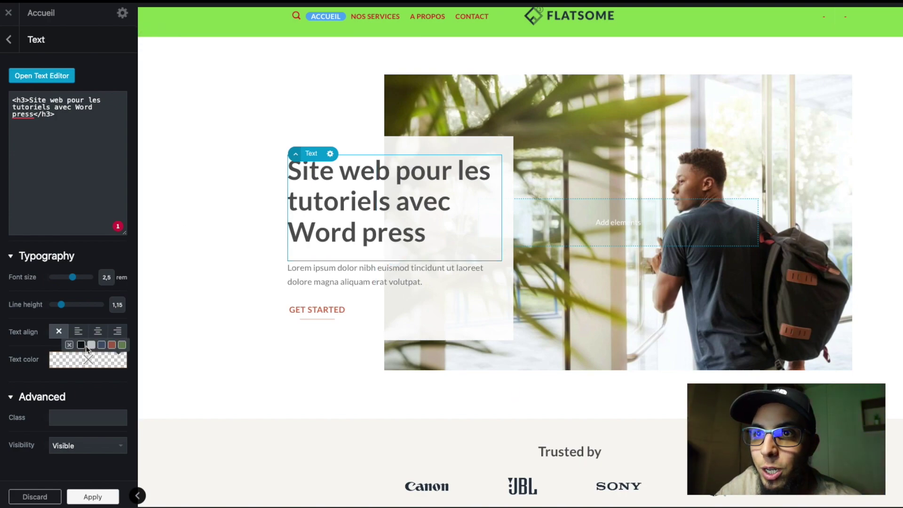
{"action": "left_click", "coordinate": [82, 345]}
{"action": "left_click", "coordinate": [92, 345]}
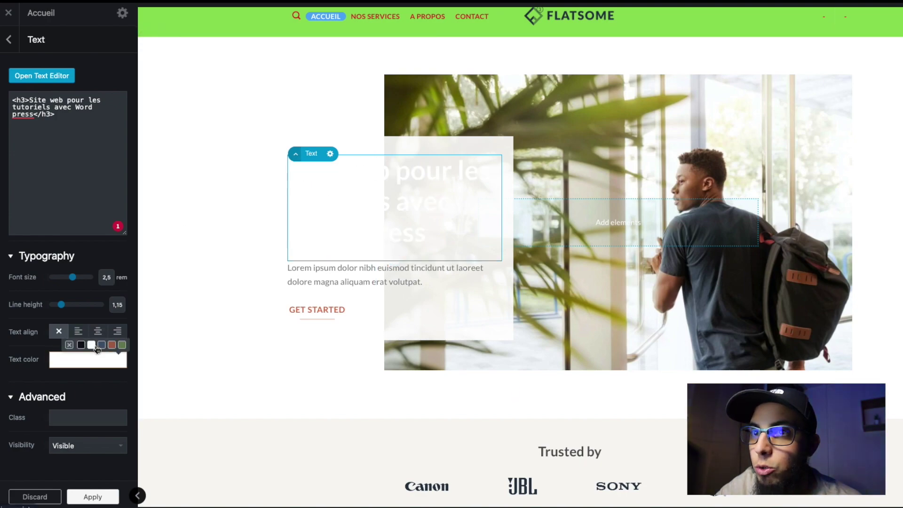
{"action": "left_click", "coordinate": [102, 345]}
{"action": "left_click", "coordinate": [112, 345]}
{"action": "left_click", "coordinate": [121, 345]}
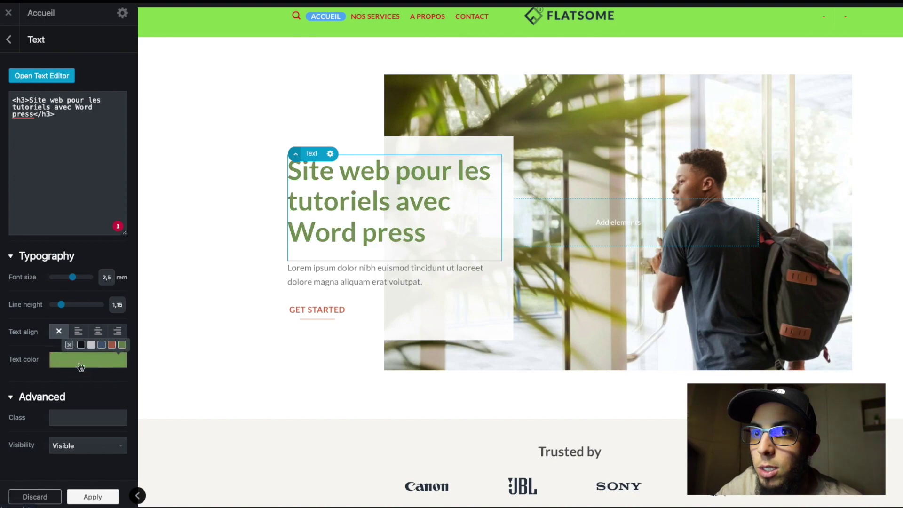
Step: Set the hero heading's text color to a custom bright turquoise
{"action": "left_click", "coordinate": [80, 368]}
{"action": "left_click", "coordinate": [140, 420]}
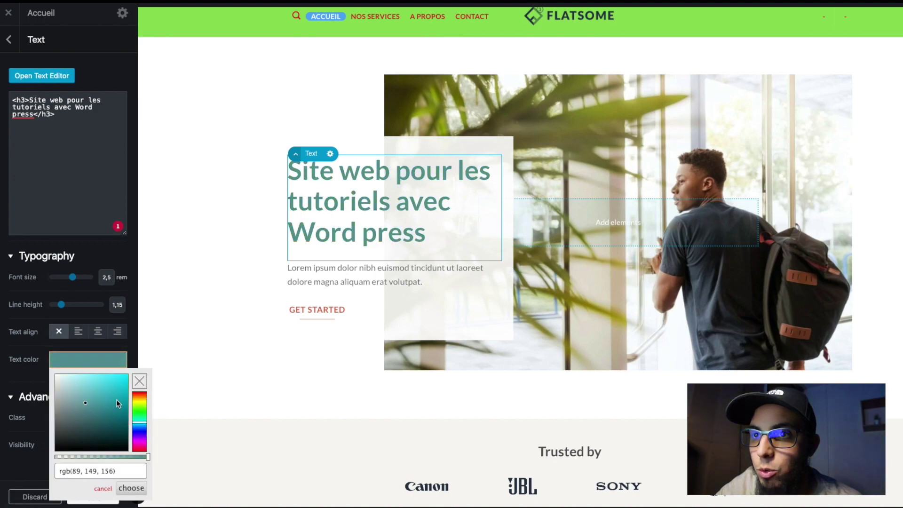
{"action": "left_click_drag", "start_coordinate": [117, 403], "coordinate": [125, 383]}
{"action": "left_click", "coordinate": [53, 345]}
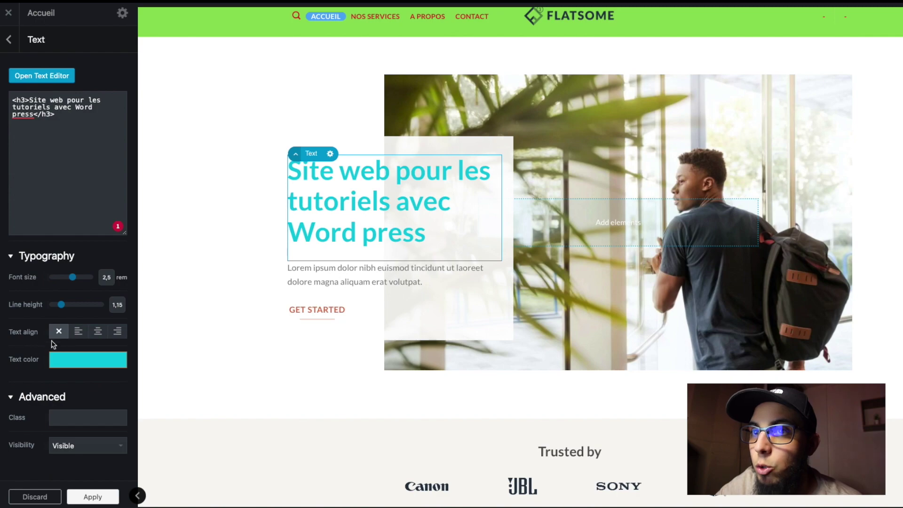
Step: Align the hero heading to the left after trying the other alignments, and set its font size to 1.6 rem
{"action": "left_click", "coordinate": [97, 332]}
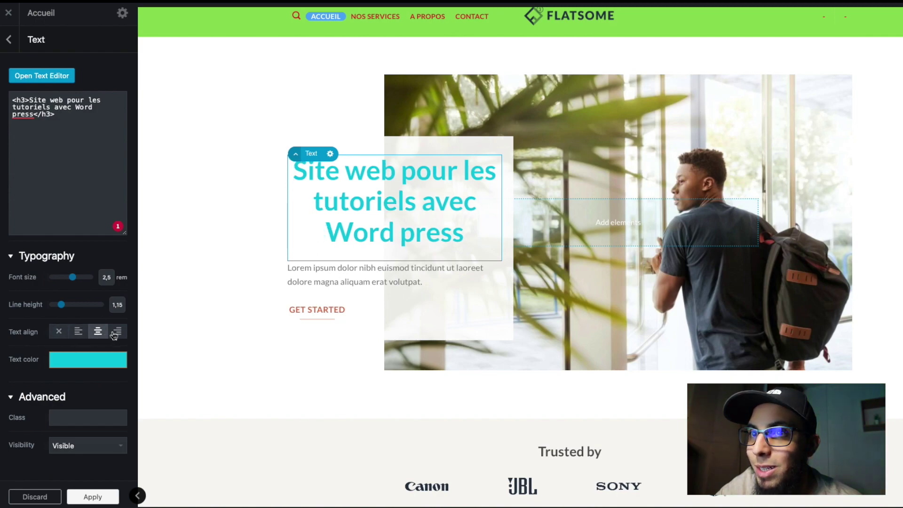
{"action": "left_click", "coordinate": [116, 332]}
{"action": "left_click", "coordinate": [77, 333]}
{"action": "left_click_drag", "start_coordinate": [63, 280], "coordinate": [64, 282]}
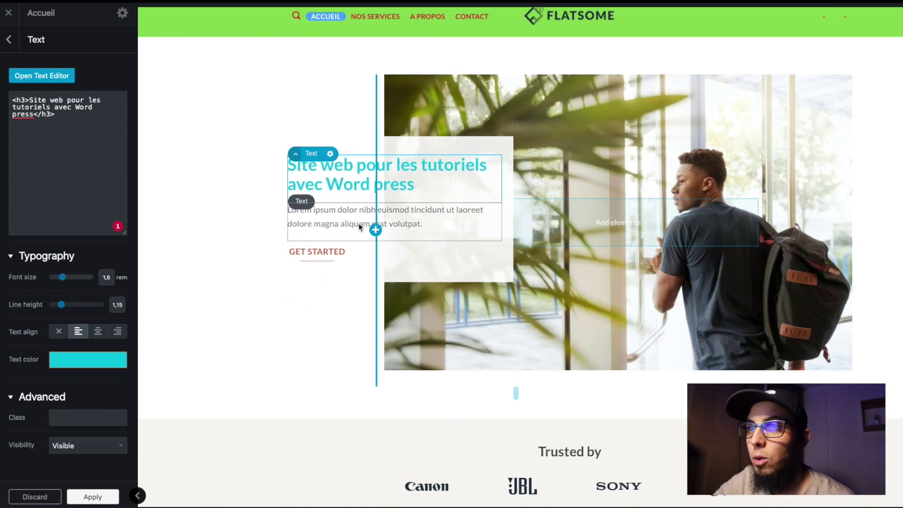
Step: Set the text color of the paragraph under the hero heading to preset black
{"action": "left_click", "coordinate": [342, 215]}
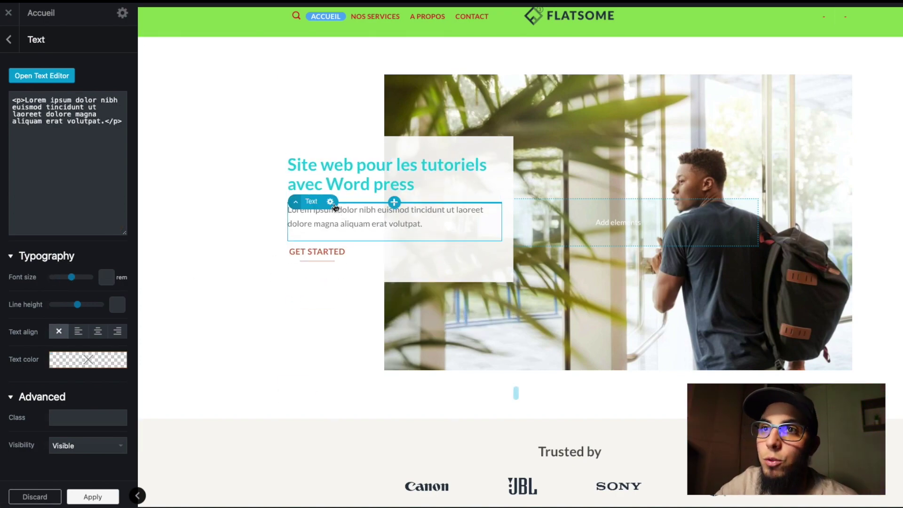
{"action": "left_click", "coordinate": [84, 360]}
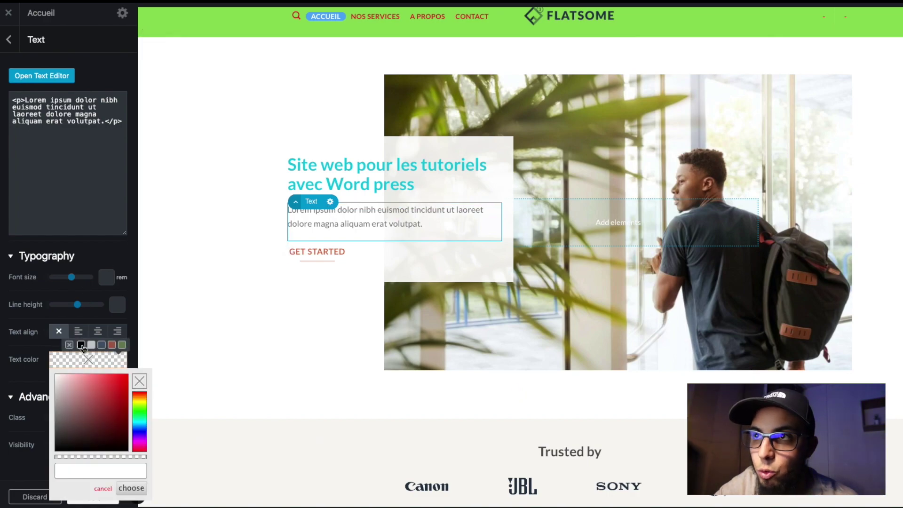
{"action": "left_click", "coordinate": [81, 345]}
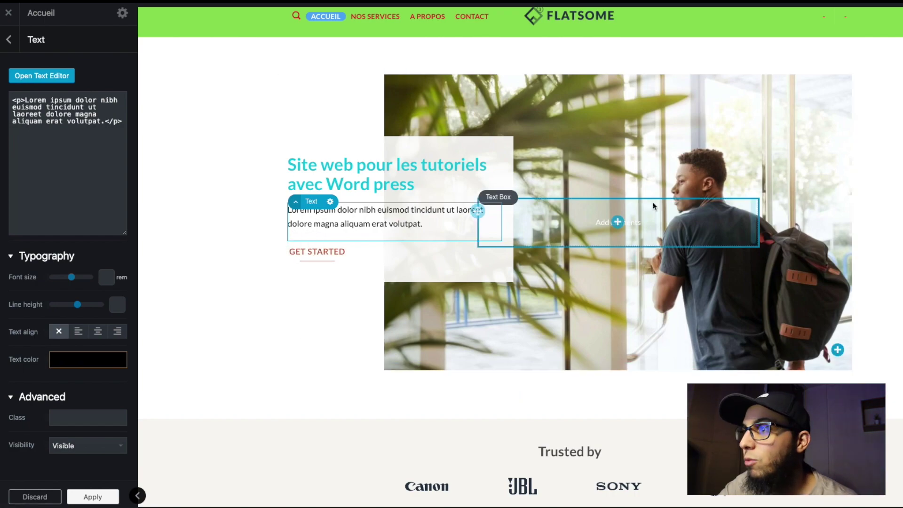
Step: Try adding a Divider element to the empty text box on the hero banner image
{"action": "left_click", "coordinate": [618, 223]}
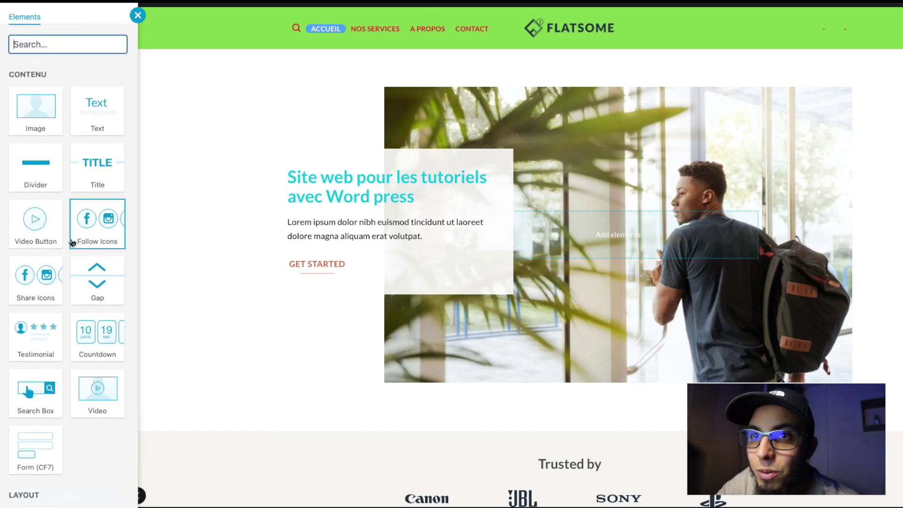
{"action": "scroll", "coordinate": [71, 245], "scroll_direction": "down", "scroll_amount": 1}
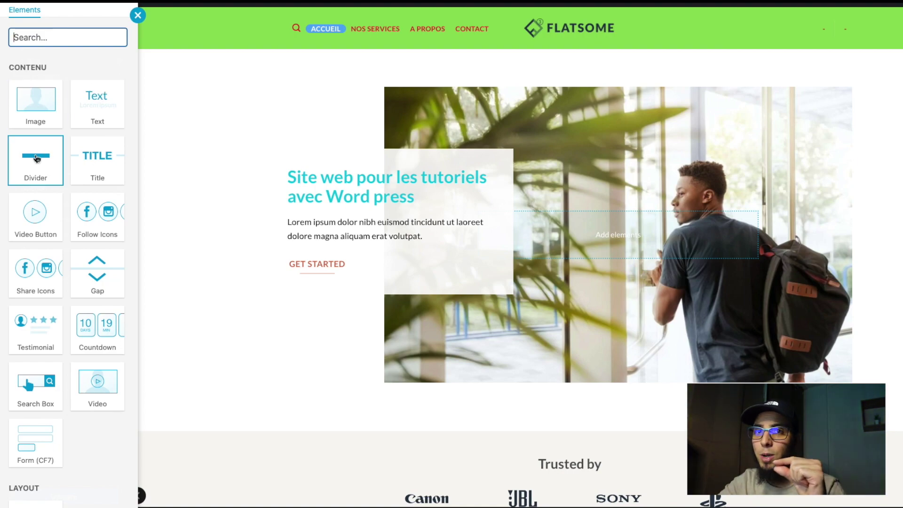
{"action": "left_click_drag", "start_coordinate": [37, 158], "coordinate": [620, 245]}
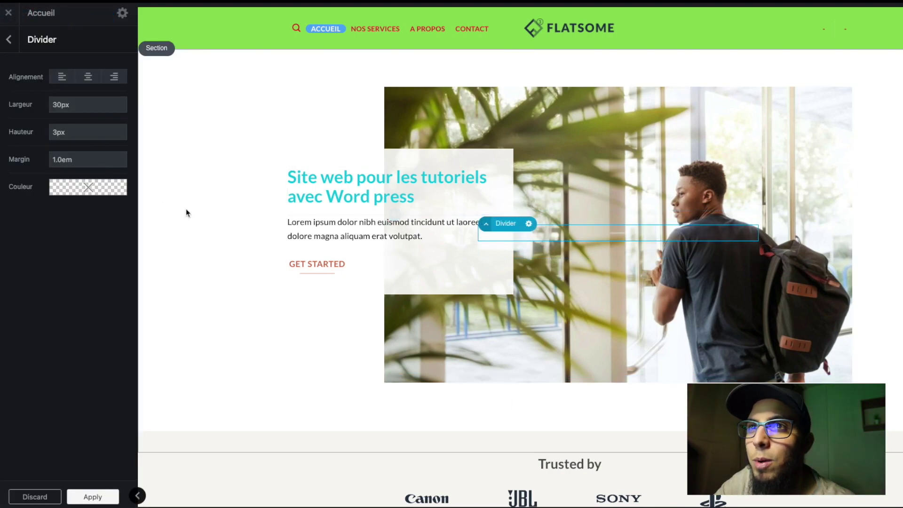
Step: Try the red color rgb(250, 16, 16) on the divider and experiment with its width and height
{"action": "left_click", "coordinate": [88, 187]}
{"action": "left_click", "coordinate": [94, 207]}
{"action": "left_click", "coordinate": [122, 202]}
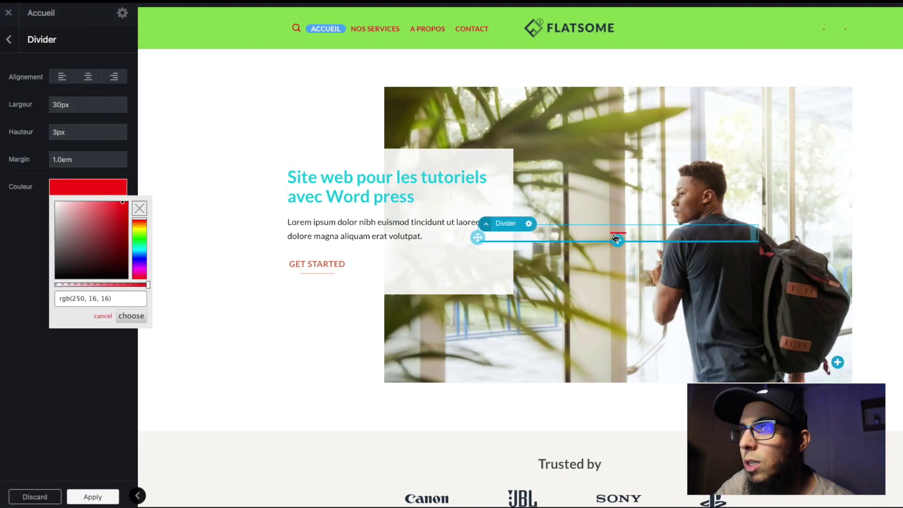
{"action": "left_click_drag", "start_coordinate": [75, 104], "coordinate": [89, 61]}
{"action": "left_click_drag", "start_coordinate": [72, 133], "coordinate": [83, 69]}
Step: Undo the divider's size and color changes and its insertion into the banner's text box
{"action": "key", "text": "ctrl+z"}
{"action": "key", "text": "ctrl+z"}
{"action": "key", "text": "ctrl+z"}
{"action": "key", "text": "ctrl+z"}
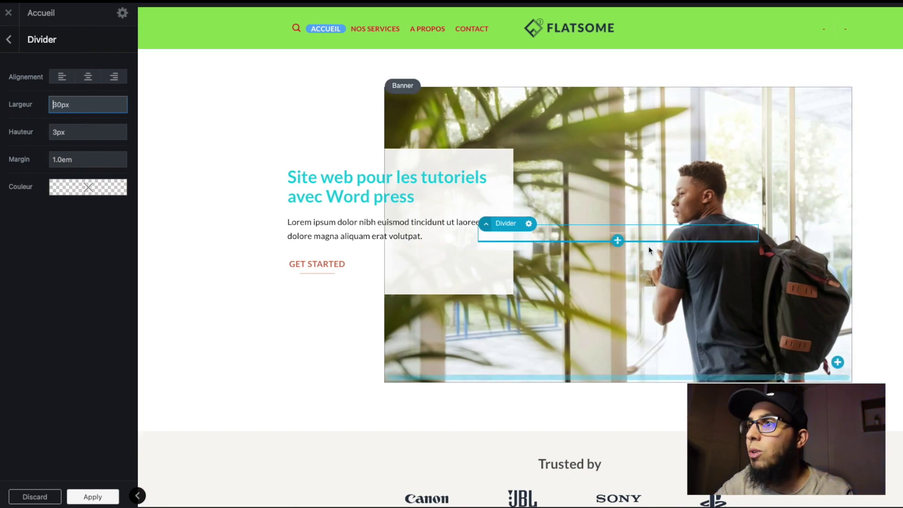
{"action": "key", "text": "ctrl+z"}
Step: Add a Video Button element to the empty text box on the hero banner image
{"action": "left_click", "coordinate": [608, 237]}
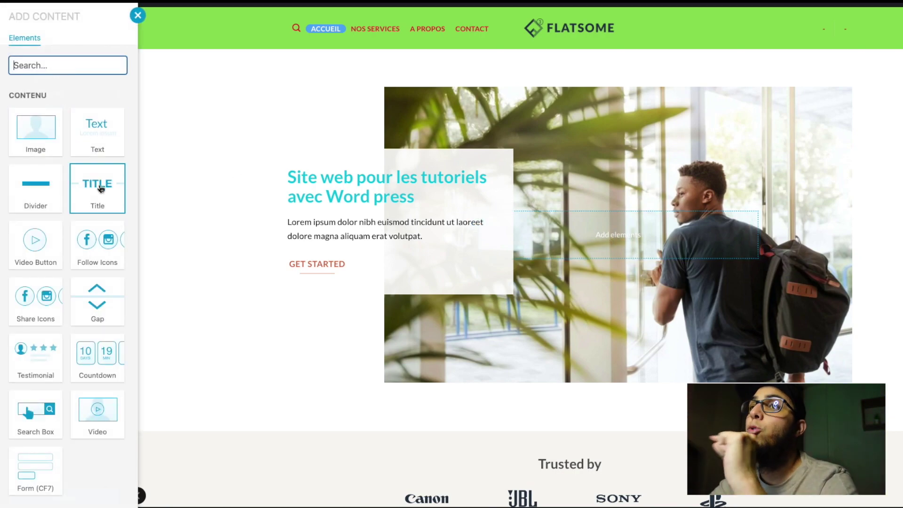
{"action": "left_click", "coordinate": [42, 245]}
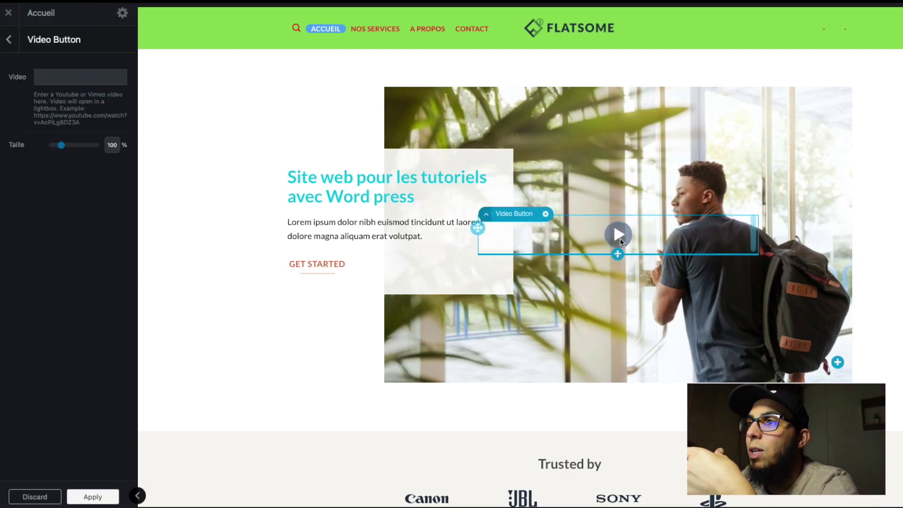